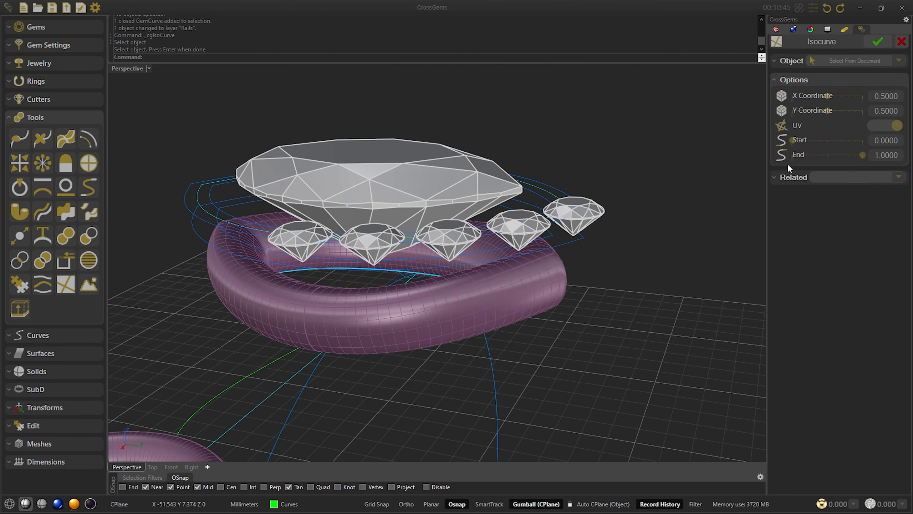
Adjust the X coordinate of the isocurve on the purple under bezel
{"action": "left_click_drag", "start_coordinate": [820, 97], "coordinate": [862, 120]}
{"action": "scroll", "coordinate": [557, 273], "scroll_direction": "up", "scroll_amount": 5}
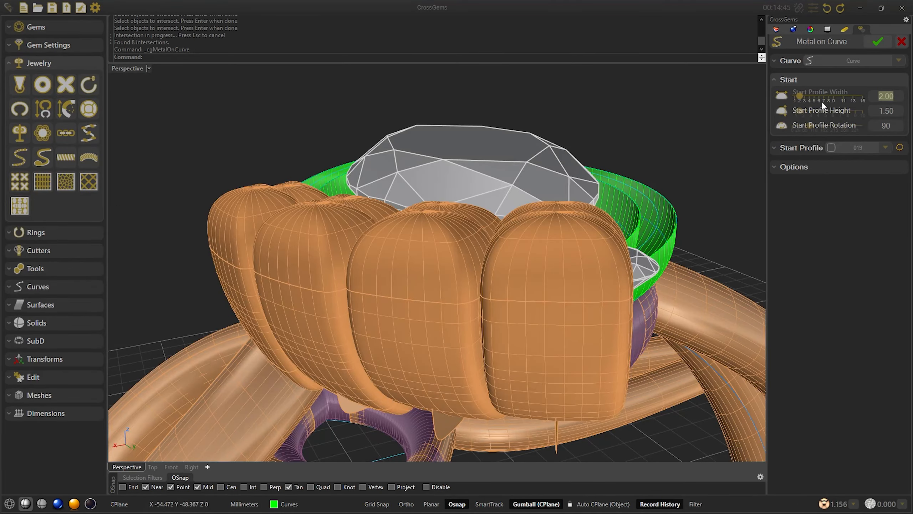
Set the Metal on Curve start profile to 0.50 mm wide and 1 mm high, and increase its smooth cap
{"action": "type", "text": "0.5"}
{"action": "left_click", "coordinate": [895, 111]}
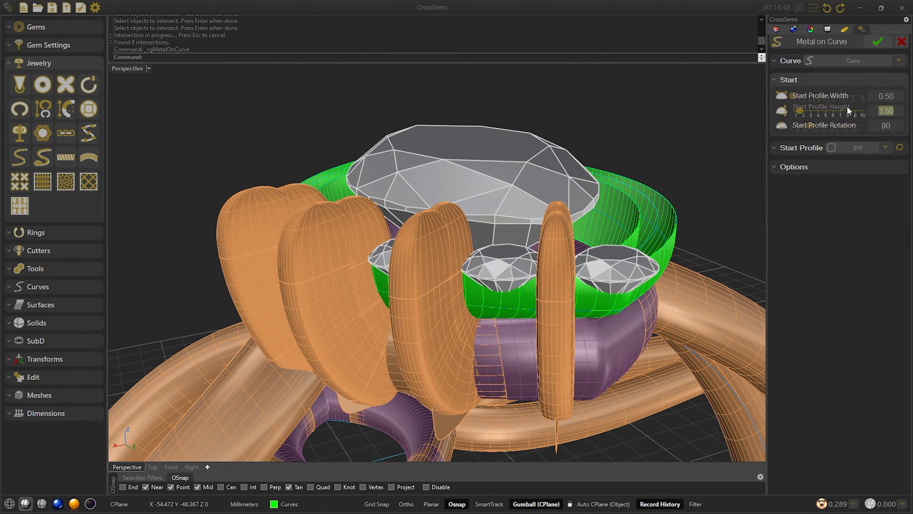
{"action": "type", "text": "1"}
{"action": "key", "text": "Return"}
{"action": "left_click", "coordinate": [811, 166]}
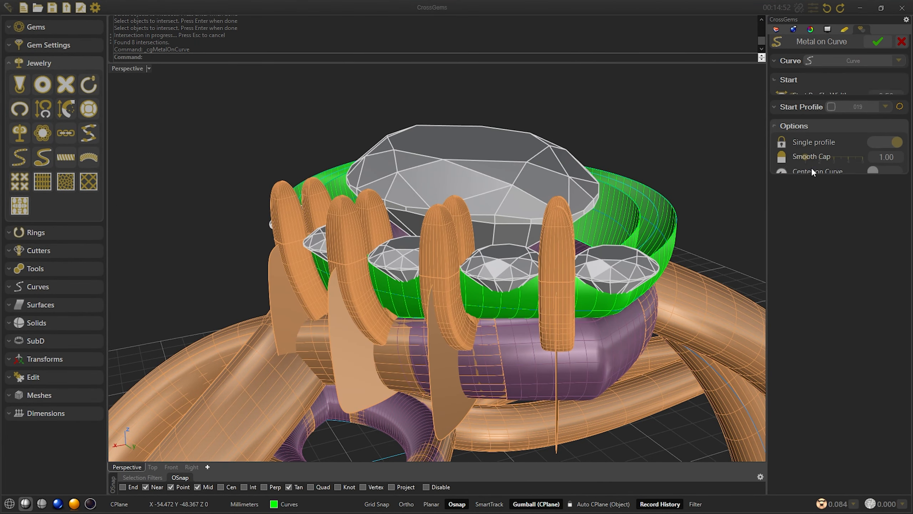
{"action": "left_click_drag", "start_coordinate": [805, 149], "coordinate": [858, 145]}
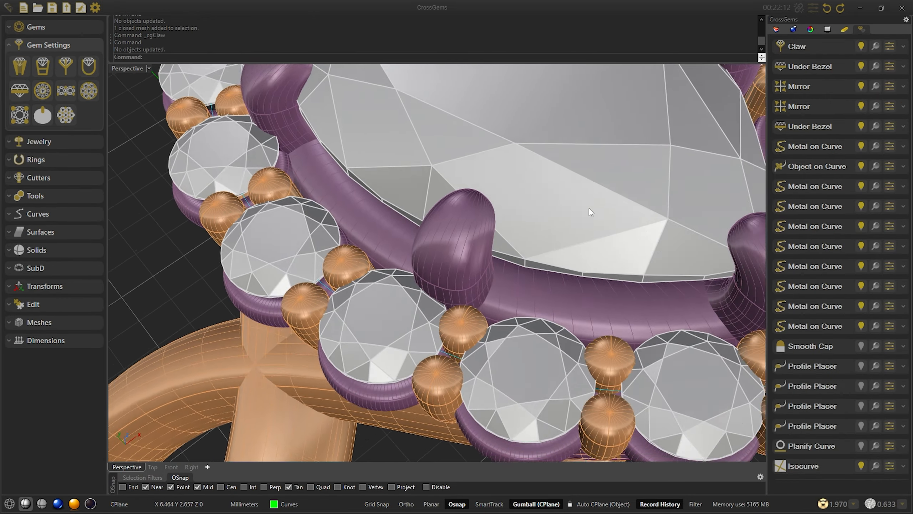
{"action": "scroll", "coordinate": [589, 209], "scroll_direction": "down", "scroll_amount": 5}
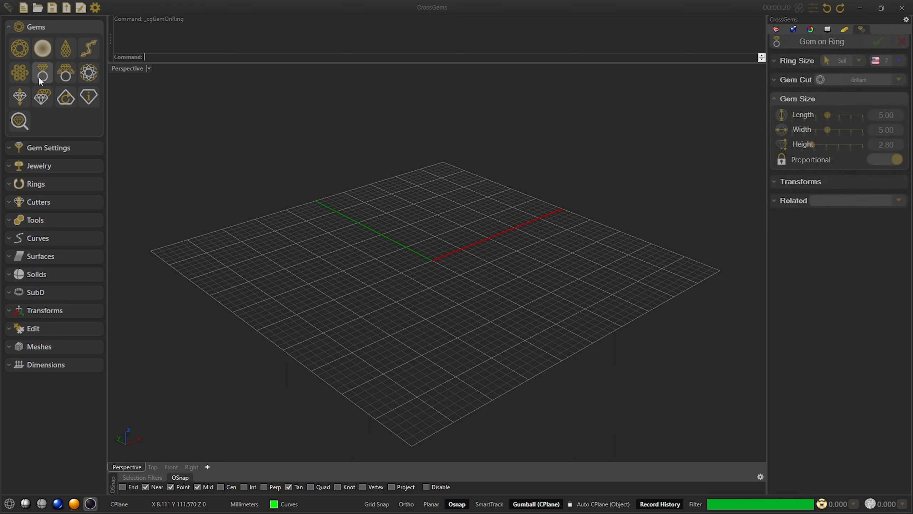
Choose a US ring size for the Gem on Ring and change the gem cut to Marquise
{"action": "left_click", "coordinate": [898, 61]}
{"action": "left_click", "coordinate": [891, 114]}
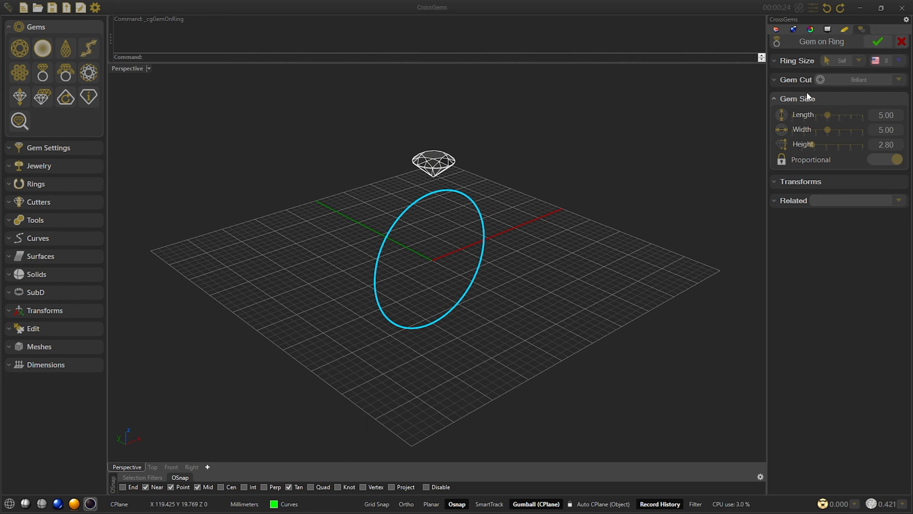
{"action": "left_click", "coordinate": [791, 78]}
{"action": "left_click", "coordinate": [868, 105]}
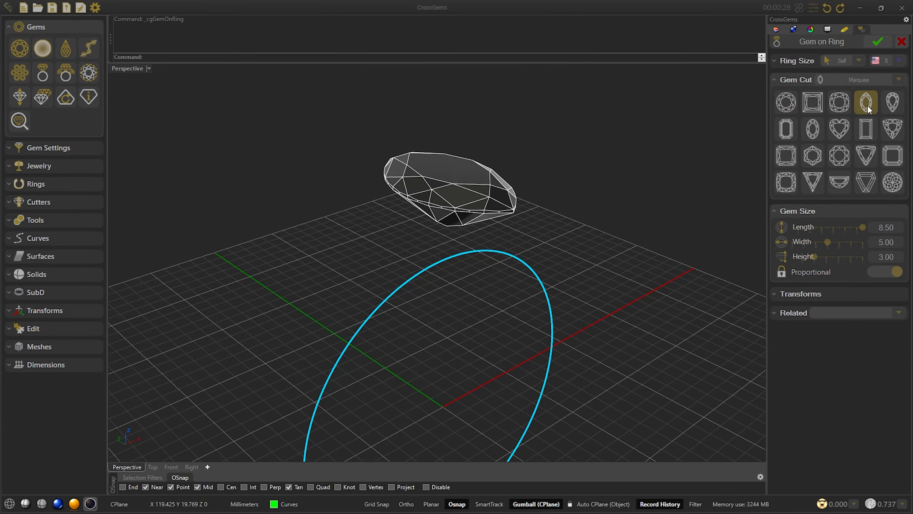
Set the marquise gem's length to 7.50 mm, reduce its girdle distance so it sits closer to the ring rail, and accept the gem
{"action": "left_click_drag", "start_coordinate": [862, 227], "coordinate": [850, 229]}
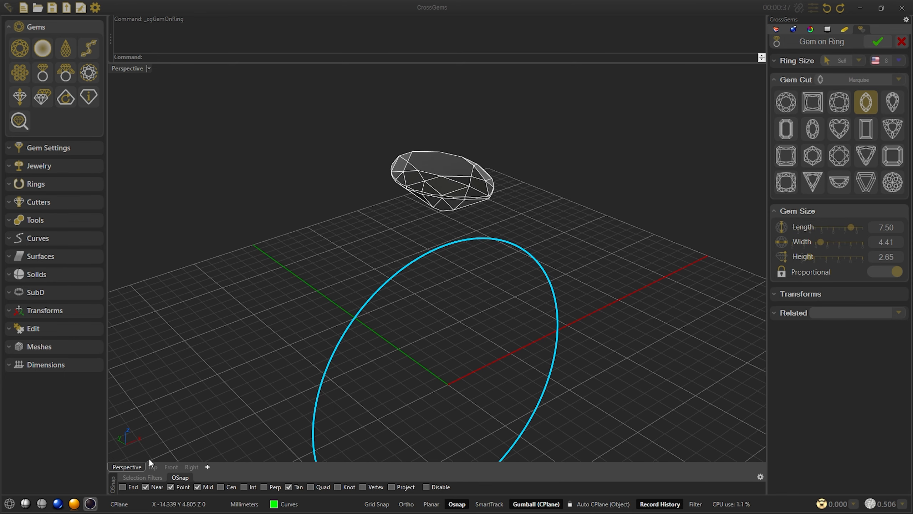
{"action": "left_click", "coordinate": [167, 467]}
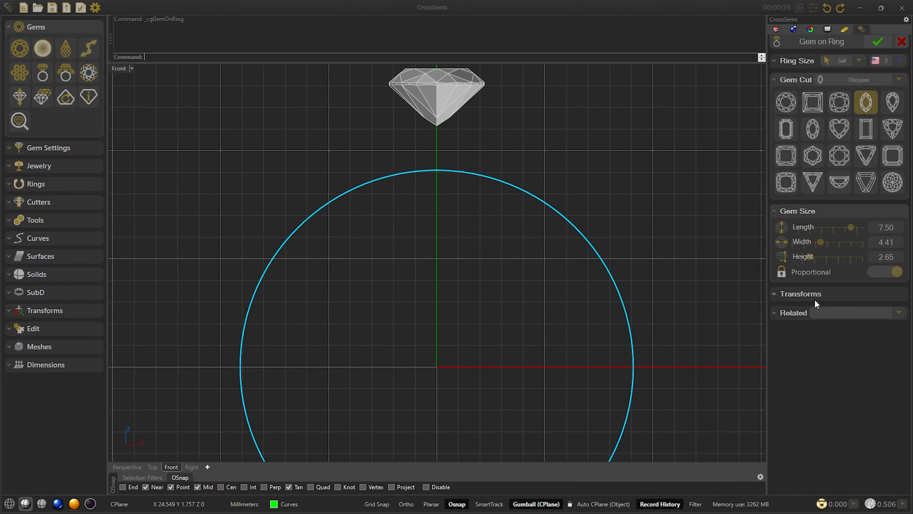
{"action": "left_click", "coordinate": [809, 294]}
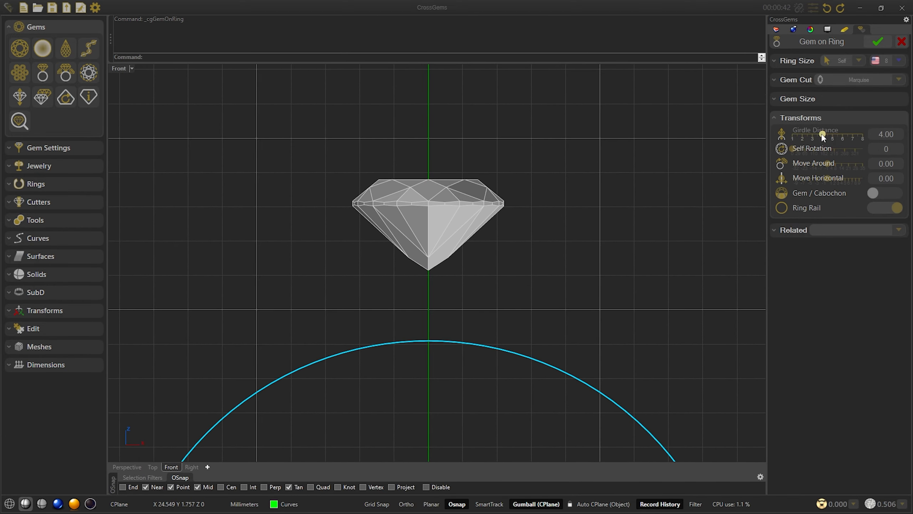
{"action": "left_click_drag", "start_coordinate": [806, 144], "coordinate": [801, 146]}
{"action": "scroll", "coordinate": [891, 135], "scroll_direction": "up", "scroll_amount": 10}
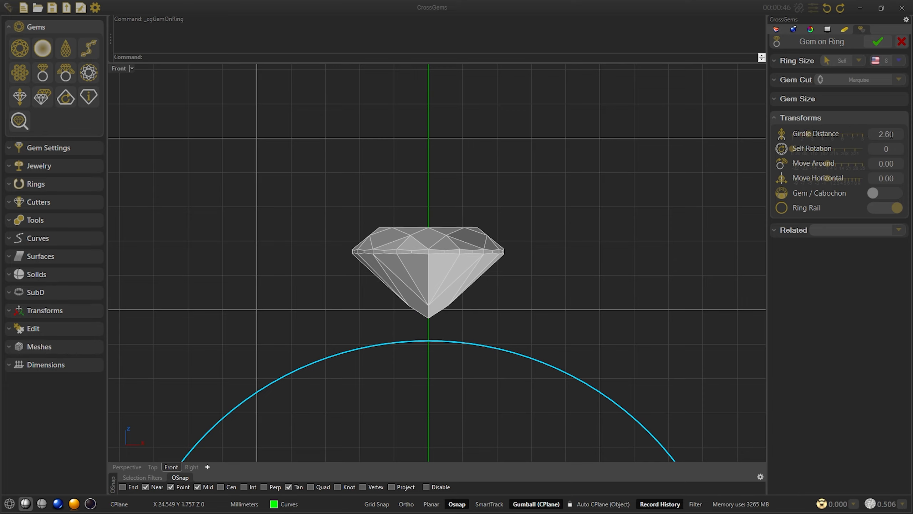
{"action": "left_click", "coordinate": [877, 43]}
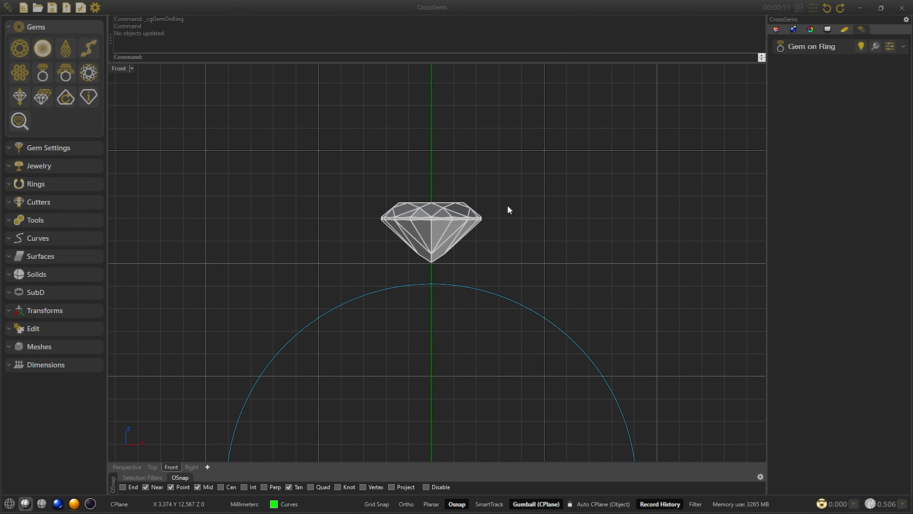
Add an under bezel to the marquise gem with depth 1.20, thickness 1.10 and tapper bottom 0.10
{"action": "left_click", "coordinate": [467, 212]}
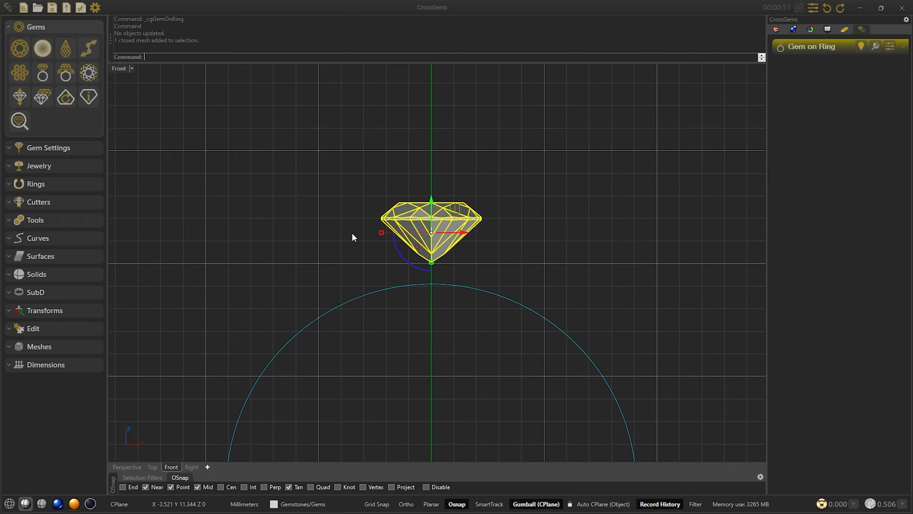
{"action": "left_click", "coordinate": [38, 148]}
{"action": "left_click", "coordinate": [20, 90]}
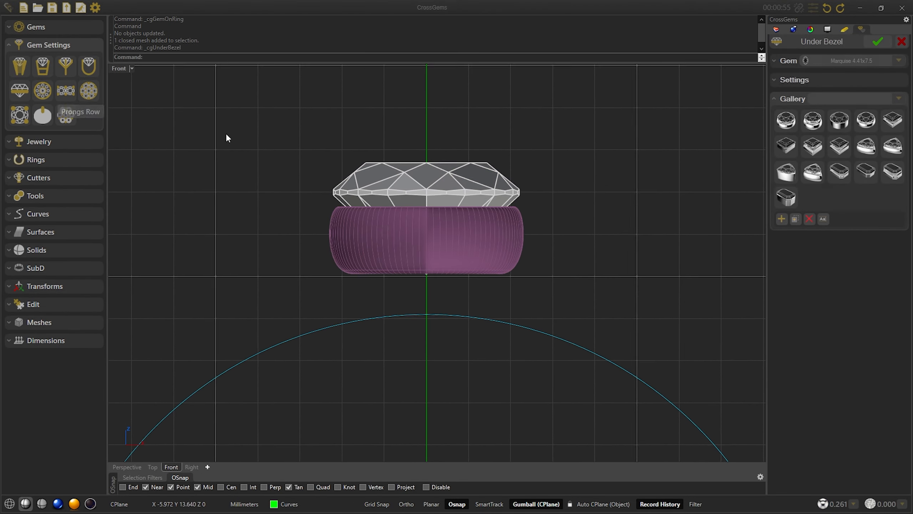
{"action": "left_click", "coordinate": [809, 80]}
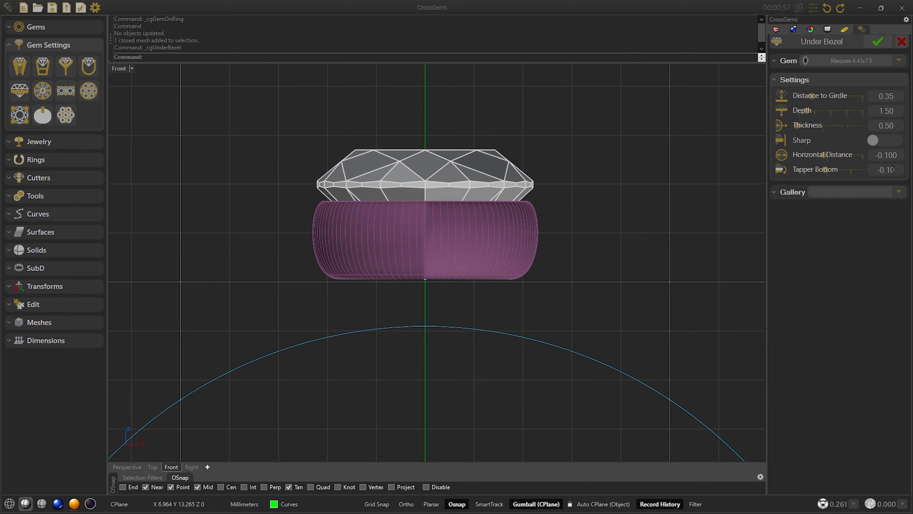
{"action": "scroll", "coordinate": [893, 170], "scroll_direction": "up", "scroll_amount": 2}
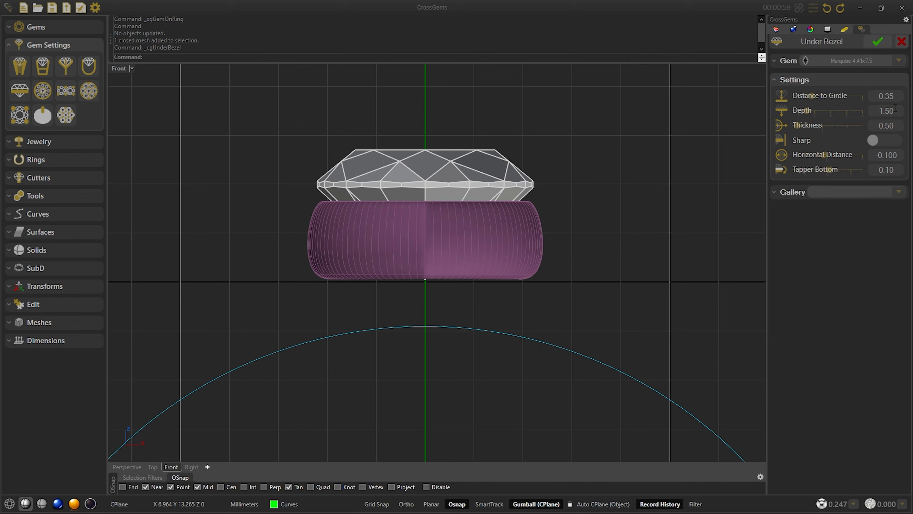
{"action": "left_click_drag", "start_coordinate": [804, 112], "coordinate": [802, 112]}
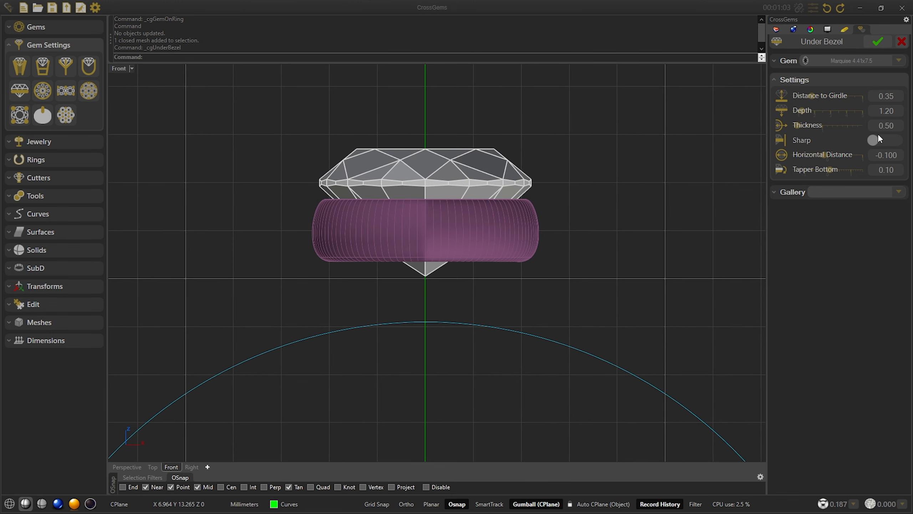
{"action": "scroll", "coordinate": [893, 126], "scroll_direction": "up", "scroll_amount": 6}
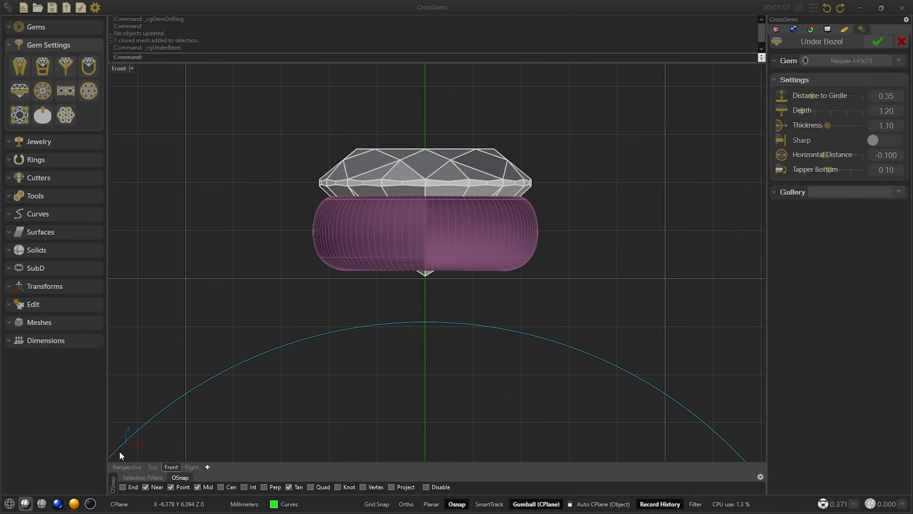
Set the under bezel's thickness to 1.20 and widen its horizontal distance to 0.500
{"action": "left_click", "coordinate": [118, 467]}
{"action": "scroll", "coordinate": [295, 389], "scroll_direction": "up", "scroll_amount": 6}
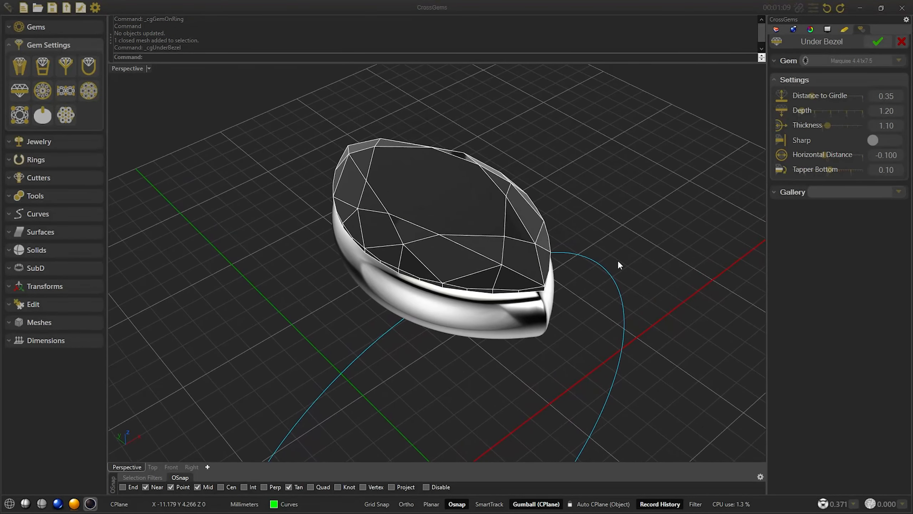
{"action": "left_click_drag", "start_coordinate": [832, 158], "coordinate": [842, 155]}
{"action": "scroll", "coordinate": [897, 123], "scroll_direction": "up", "scroll_amount": 1}
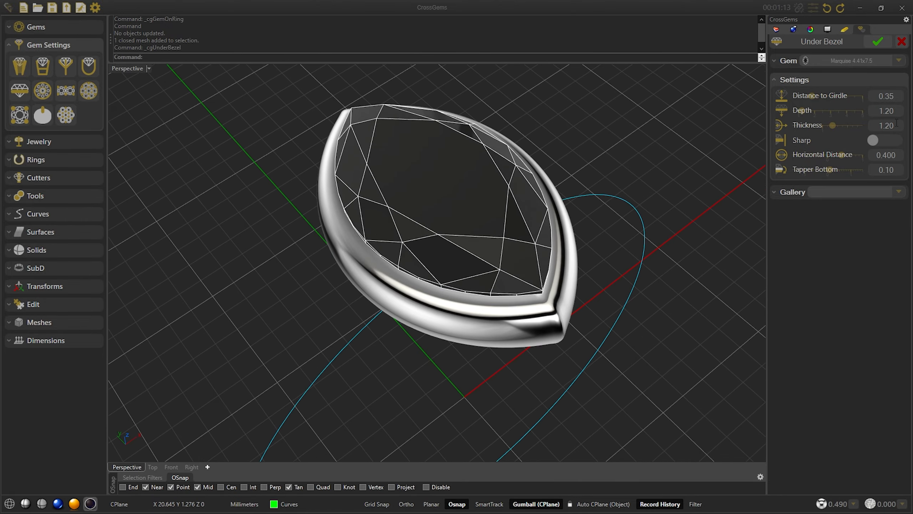
{"action": "scroll", "coordinate": [891, 158], "scroll_direction": "up", "scroll_amount": 1}
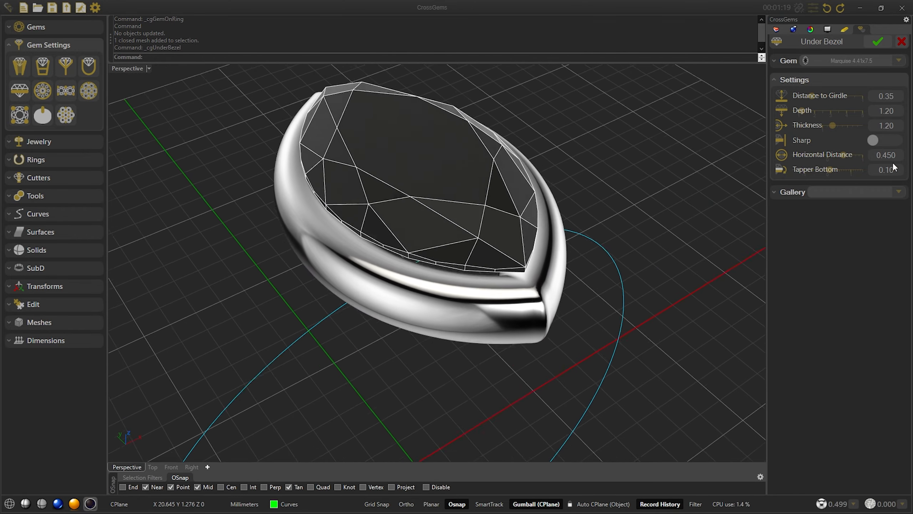
{"action": "scroll", "coordinate": [845, 156], "scroll_direction": "up", "scroll_amount": 1}
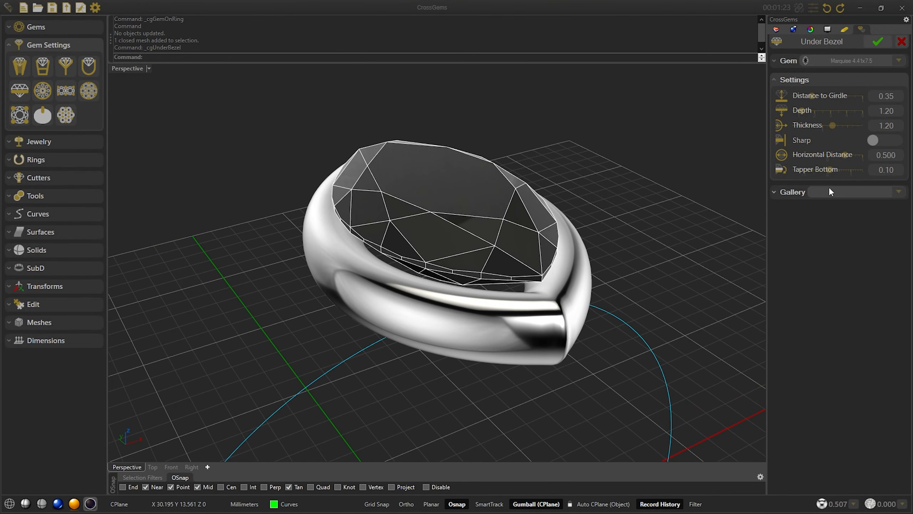
Set the under bezel's distance to girdle to 1.40 so it rests on the ring rail, and accept the bezel
{"action": "left_click", "coordinate": [178, 468]}
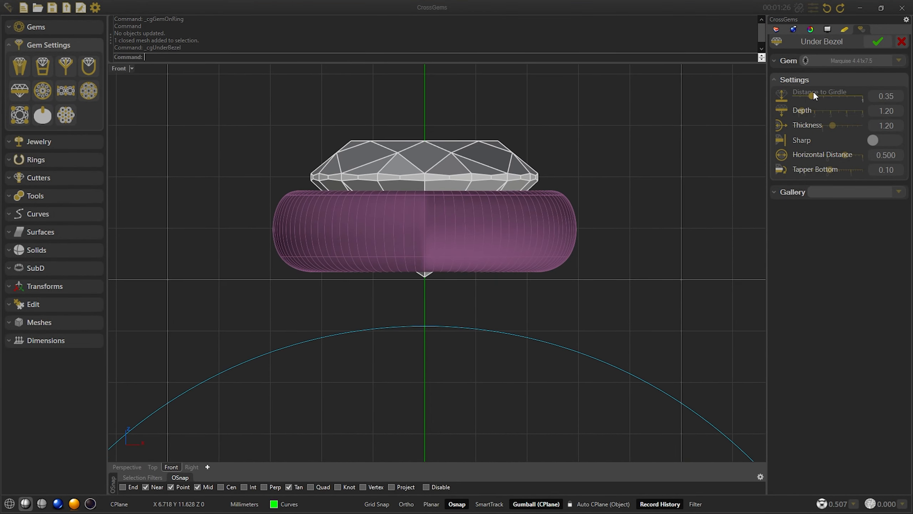
{"action": "left_click_drag", "start_coordinate": [813, 94], "coordinate": [877, 95]}
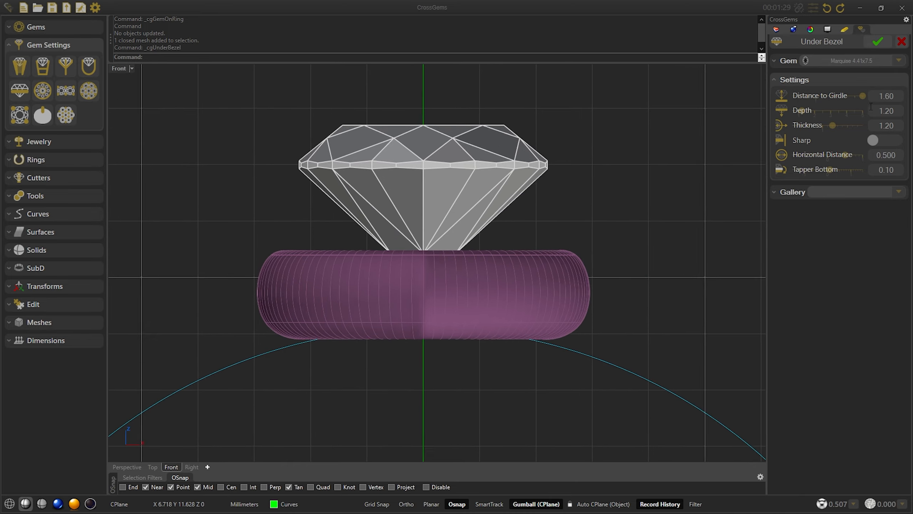
{"action": "scroll", "coordinate": [871, 103], "scroll_direction": "down", "scroll_amount": 2}
{"action": "scroll", "coordinate": [481, 300], "scroll_direction": "up", "scroll_amount": 5}
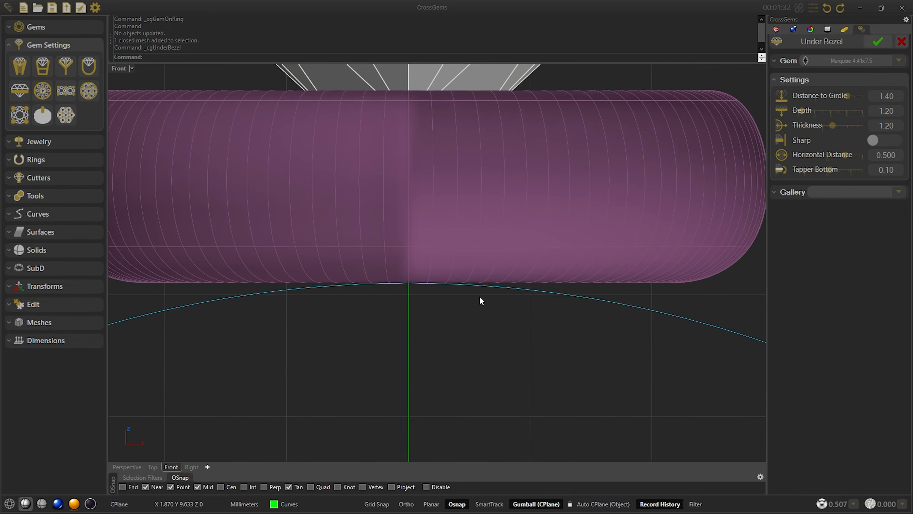
{"action": "scroll", "coordinate": [482, 301], "scroll_direction": "down", "scroll_amount": 5}
{"action": "left_click", "coordinate": [118, 467]}
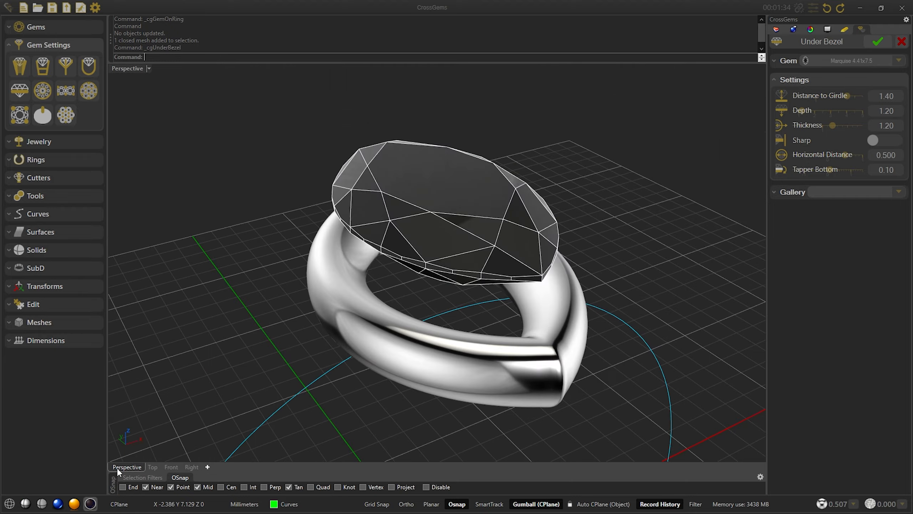
{"action": "left_click", "coordinate": [876, 43]}
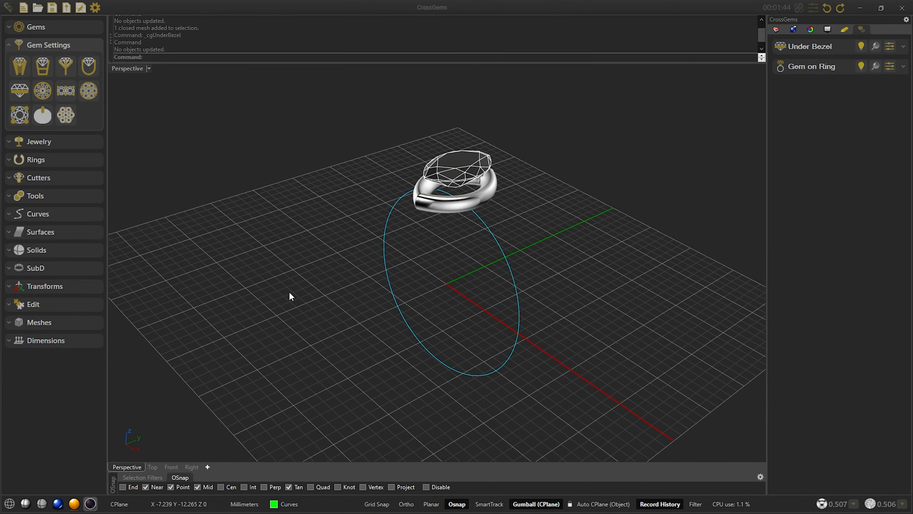
Create an Offset Gem Curve from the ring rail
{"action": "left_click", "coordinate": [48, 195]}
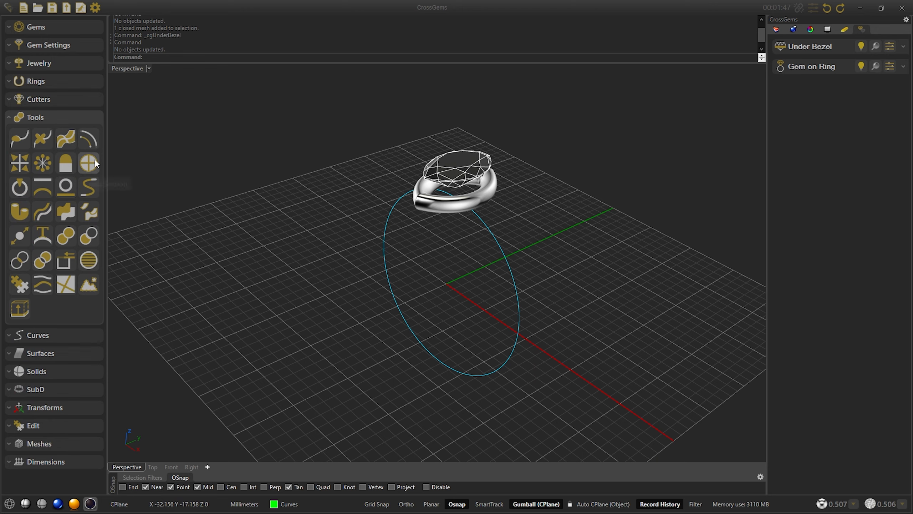
{"action": "left_click", "coordinate": [89, 140]}
{"action": "left_click", "coordinate": [836, 83]}
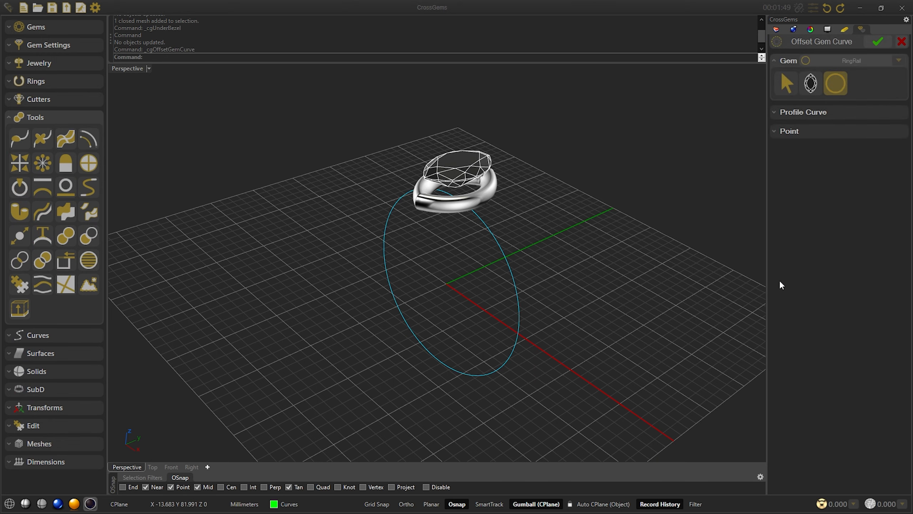
{"action": "left_click", "coordinate": [877, 43]}
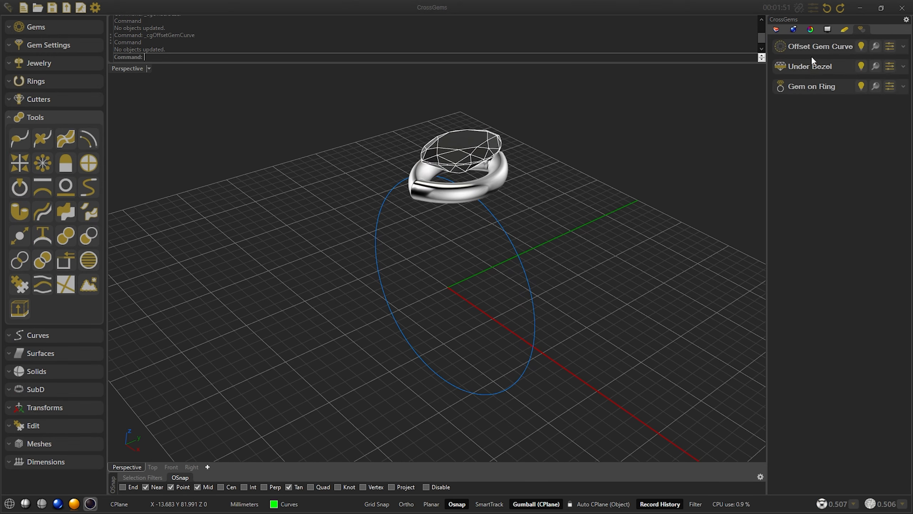
Flatten the offset ring curve with Planify Curve using 1 division, and select the resulting straight line
{"action": "left_click", "coordinate": [813, 47]}
{"action": "left_click_drag", "start_coordinate": [437, 305], "coordinate": [438, 212]}
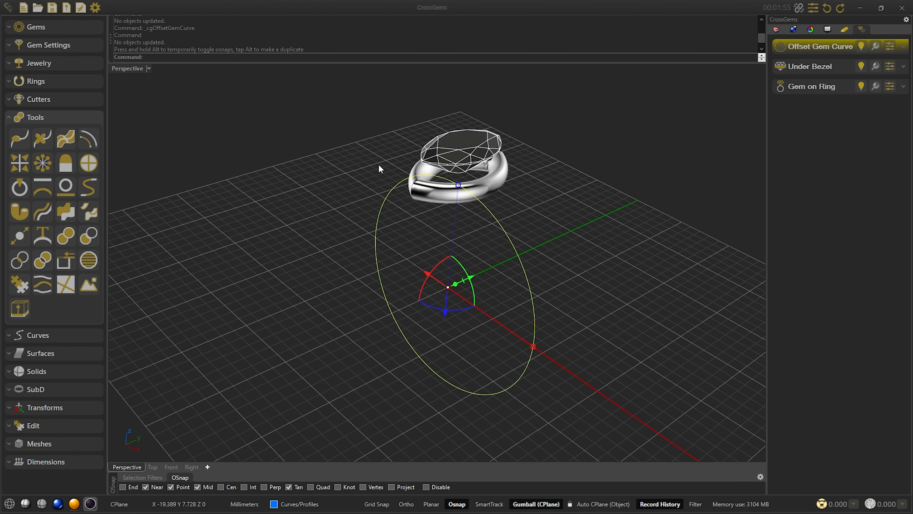
{"action": "right_click_drag", "start_coordinate": [624, 130], "coordinate": [617, 126]}
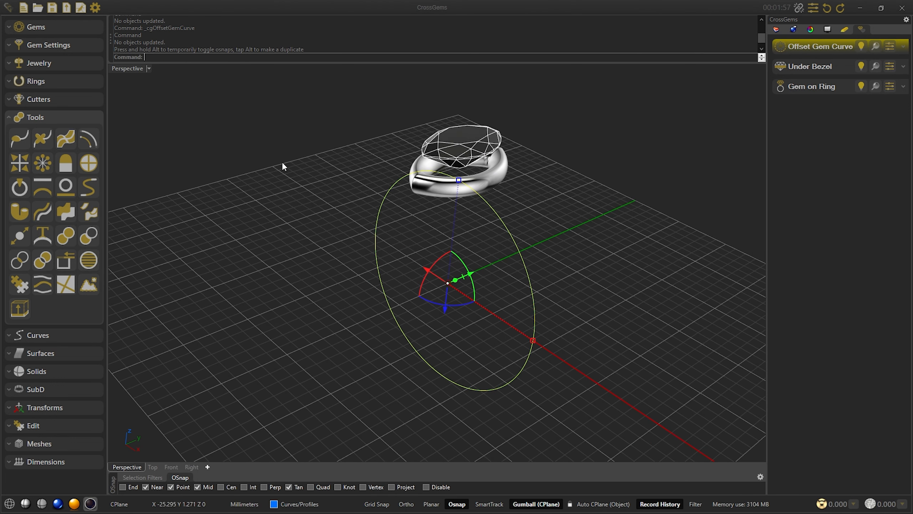
{"action": "left_click", "coordinate": [63, 186]}
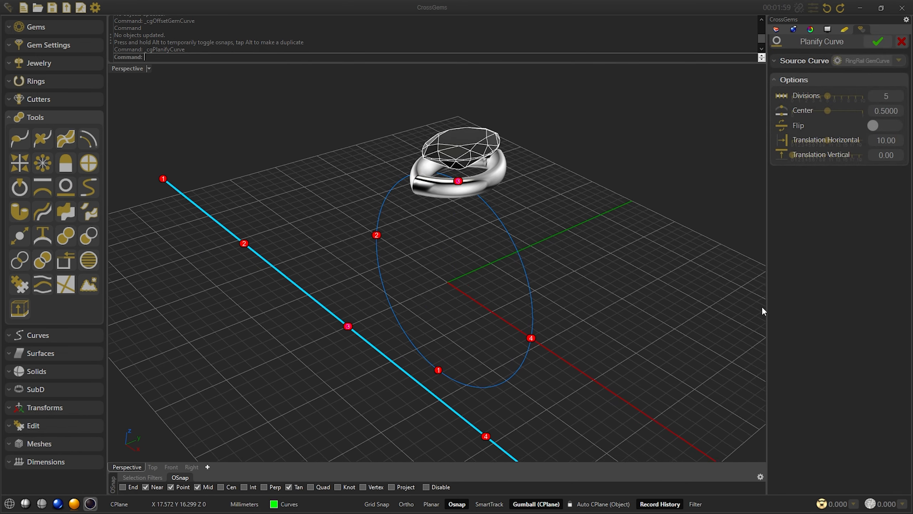
{"action": "scroll", "coordinate": [893, 100], "scroll_direction": "down", "scroll_amount": 1}
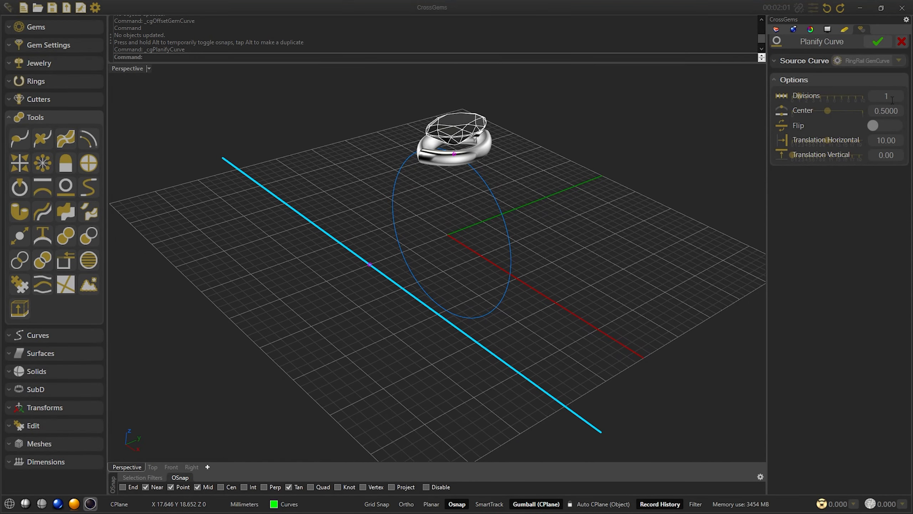
{"action": "left_click", "coordinate": [877, 43]}
{"action": "left_click", "coordinate": [428, 308]}
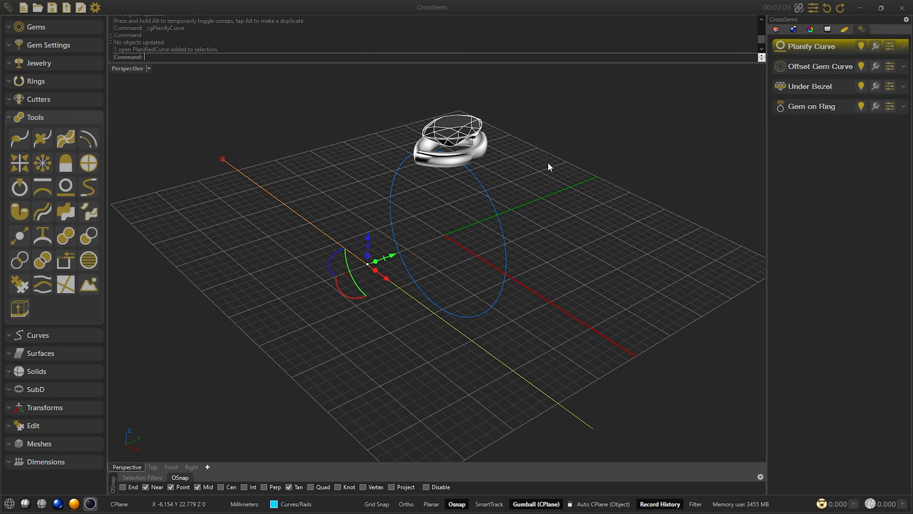
Set up Flow by Curve from the ring rail to the straight planified line, with the under bezel as the rigid object
{"action": "key", "text": "Escape"}
{"action": "scroll", "coordinate": [548, 164], "scroll_direction": "up", "scroll_amount": 1}
{"action": "left_click", "coordinate": [372, 277]}
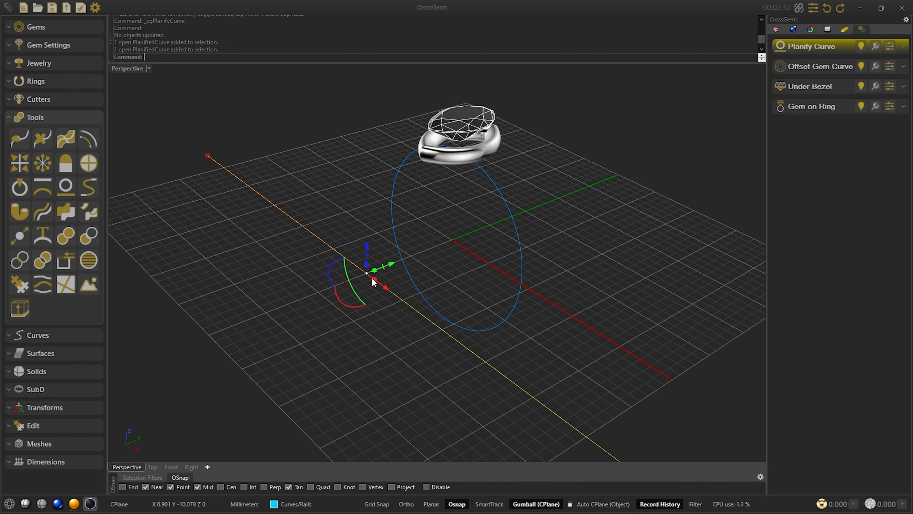
{"action": "left_click", "coordinate": [43, 211]}
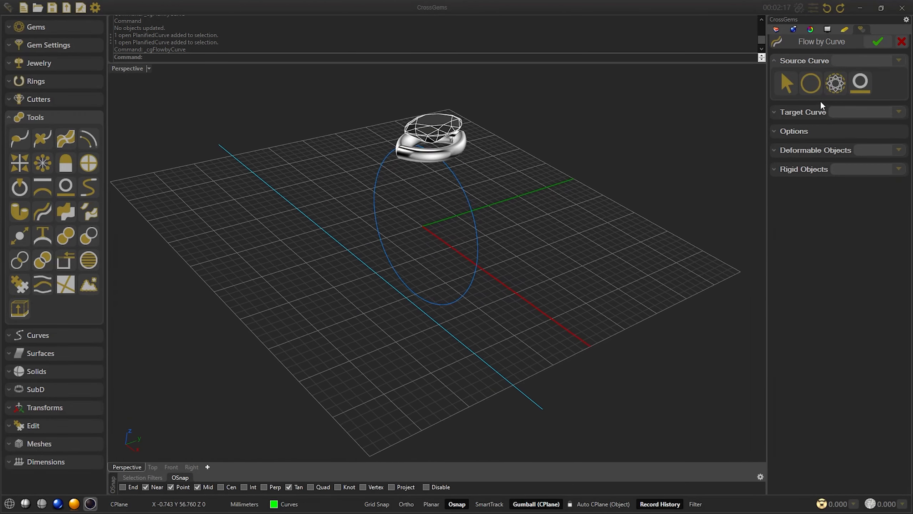
{"action": "left_click", "coordinate": [811, 85]}
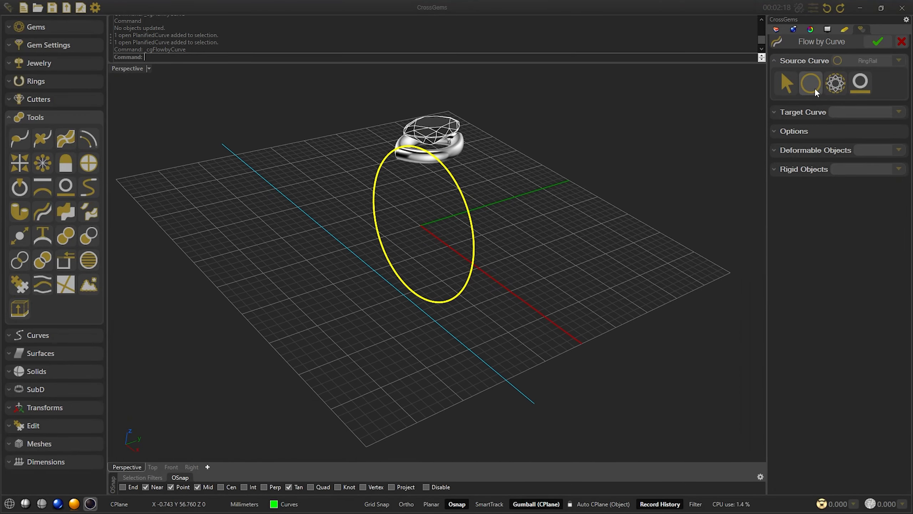
{"action": "left_click", "coordinate": [804, 112]}
{"action": "left_click", "coordinate": [835, 102]}
{"action": "left_click", "coordinate": [813, 150]}
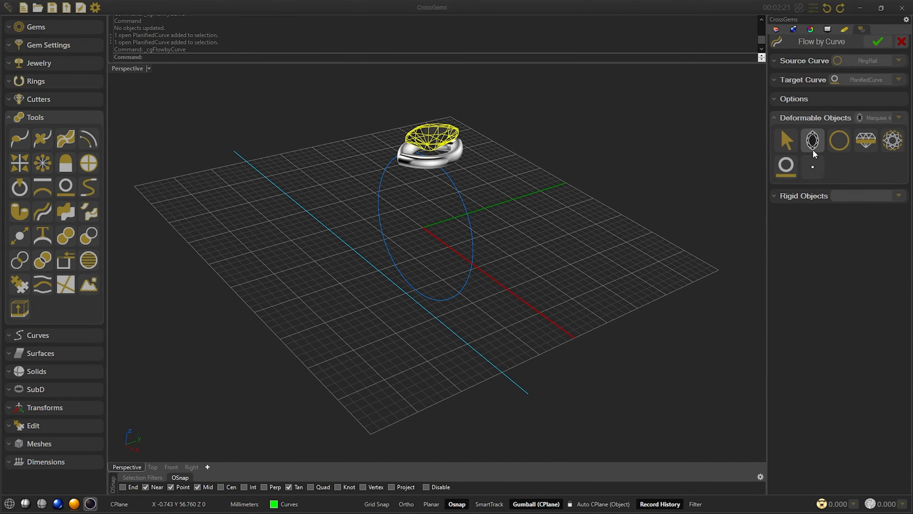
{"action": "left_click", "coordinate": [804, 197]}
{"action": "left_click", "coordinate": [865, 159]}
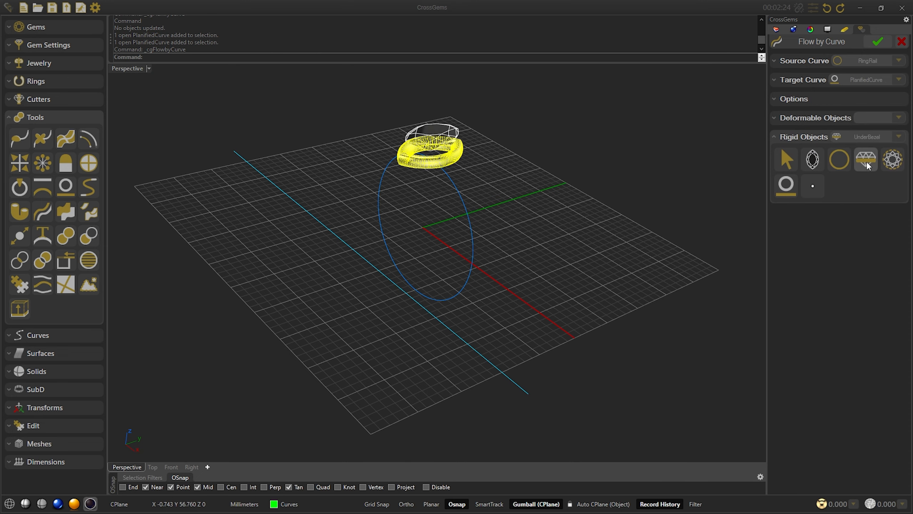
Change the flow's source curve to the ring rail's offset gem curve and accept the flowed bezel copy
{"action": "scroll", "coordinate": [445, 198], "scroll_direction": "down", "scroll_amount": 2}
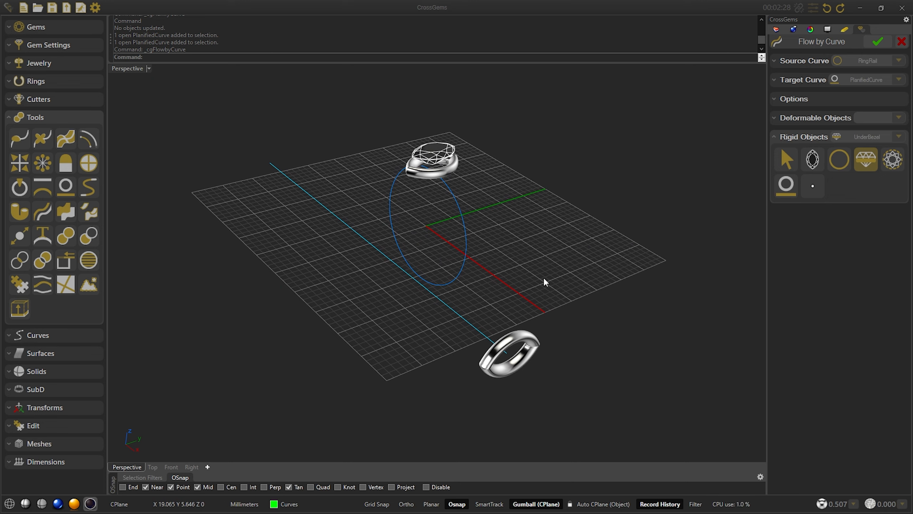
{"action": "scroll", "coordinate": [499, 201], "scroll_direction": "up", "scroll_amount": 5}
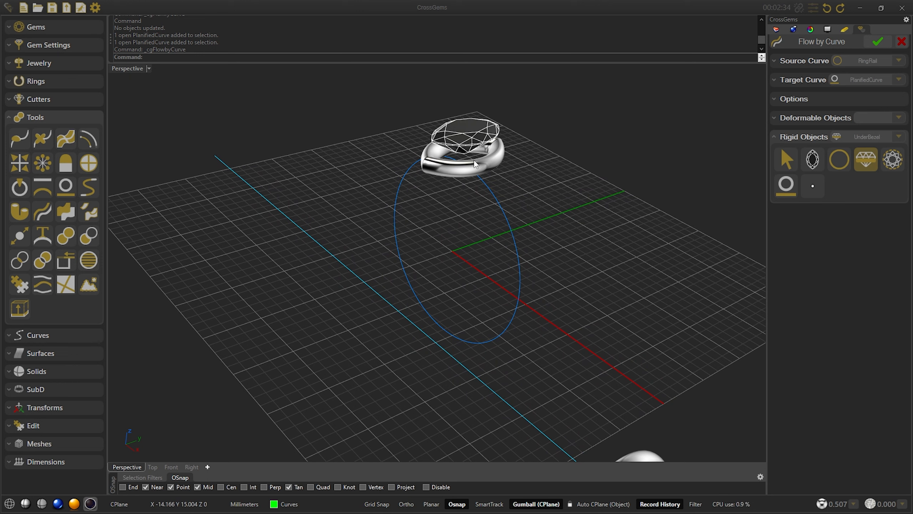
{"action": "left_click", "coordinate": [784, 68]}
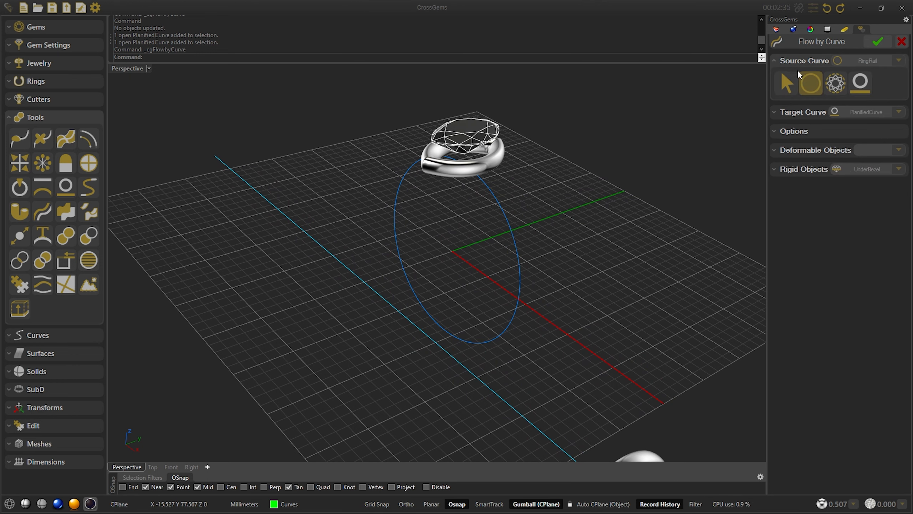
{"action": "left_click", "coordinate": [834, 85]}
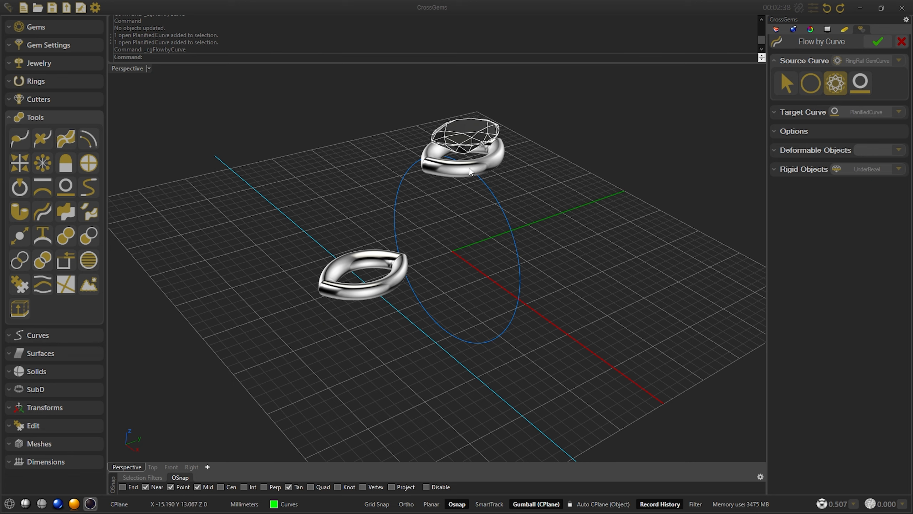
{"action": "right_click_drag", "start_coordinate": [359, 277], "coordinate": [397, 287]}
{"action": "left_click", "coordinate": [873, 43]}
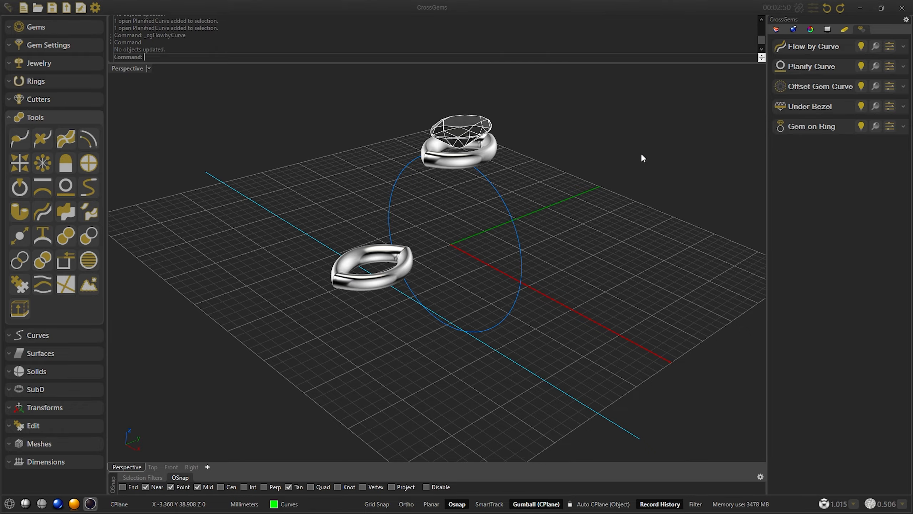
Extract a cross-section Isocurve from the flowed bezel with X Coordinate 0.3850 and Y Coordinate about 0.311
{"action": "right_click_drag", "start_coordinate": [583, 183], "coordinate": [491, 253]}
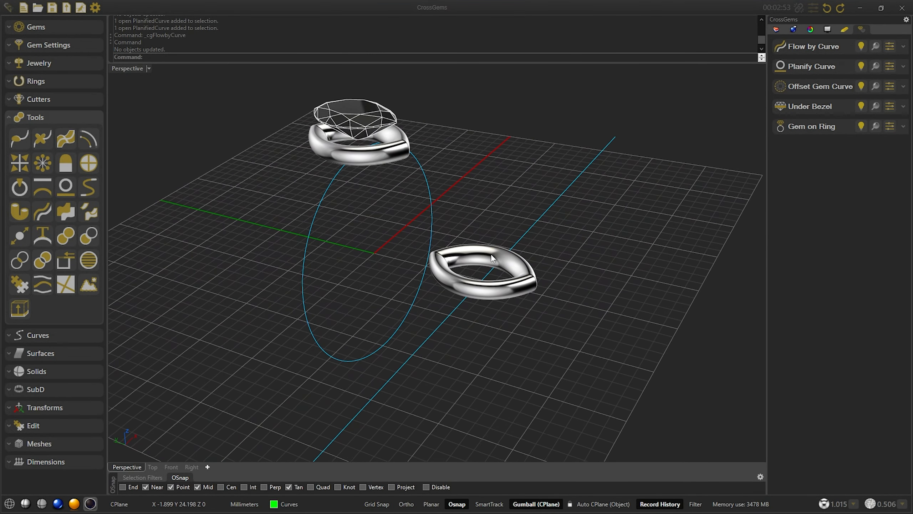
{"action": "left_click", "coordinate": [481, 254]}
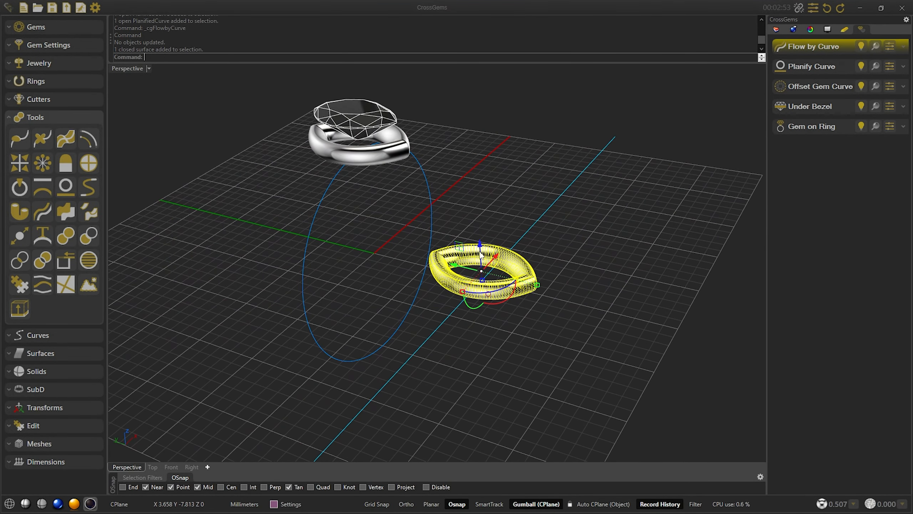
{"action": "left_click", "coordinate": [58, 281]}
{"action": "scroll", "coordinate": [472, 266], "scroll_direction": "up", "scroll_amount": 2}
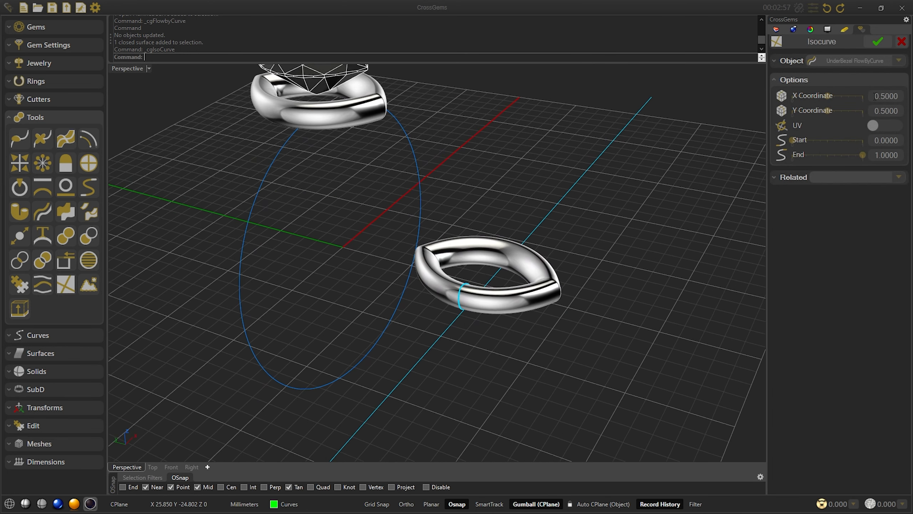
{"action": "left_click_drag", "start_coordinate": [843, 97], "coordinate": [817, 113]}
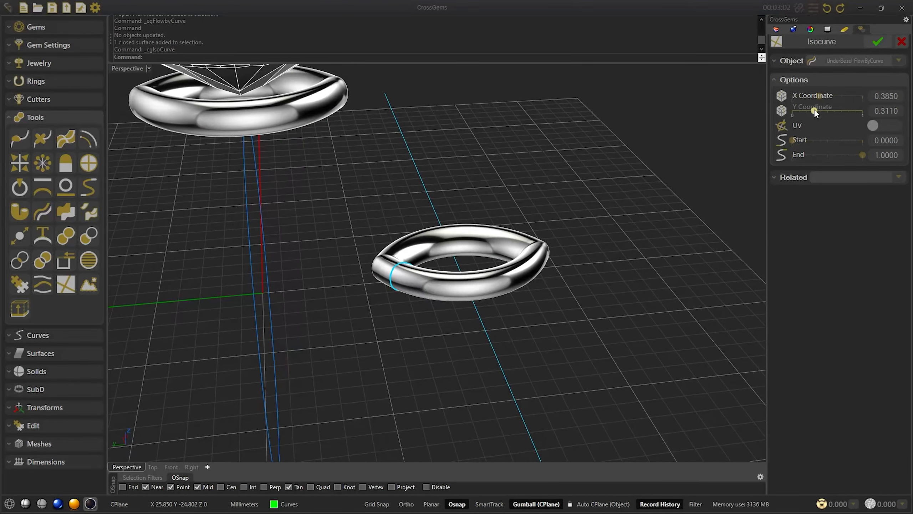
{"action": "left_click", "coordinate": [876, 42]}
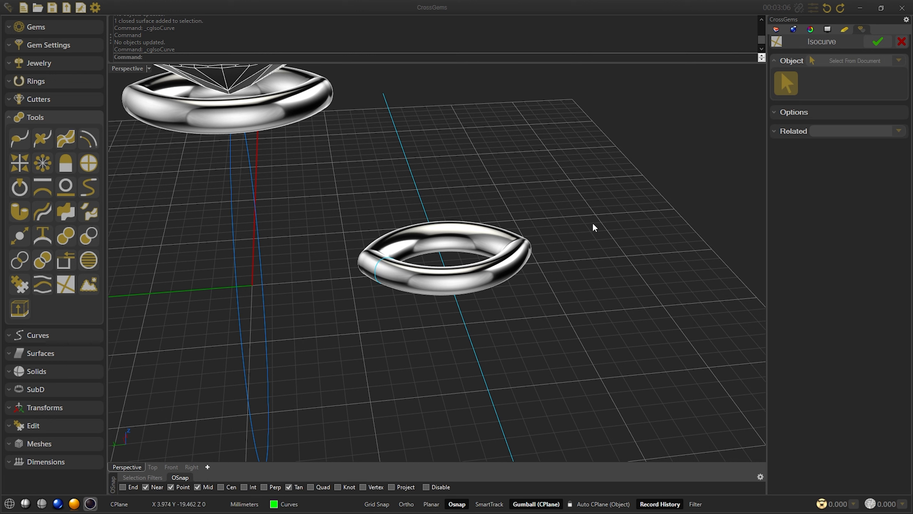
Extract a second Isocurve running lengthwise around the flowed bezel, with UV enabled and both coordinates at 0.5000
{"action": "left_click", "coordinate": [529, 259]}
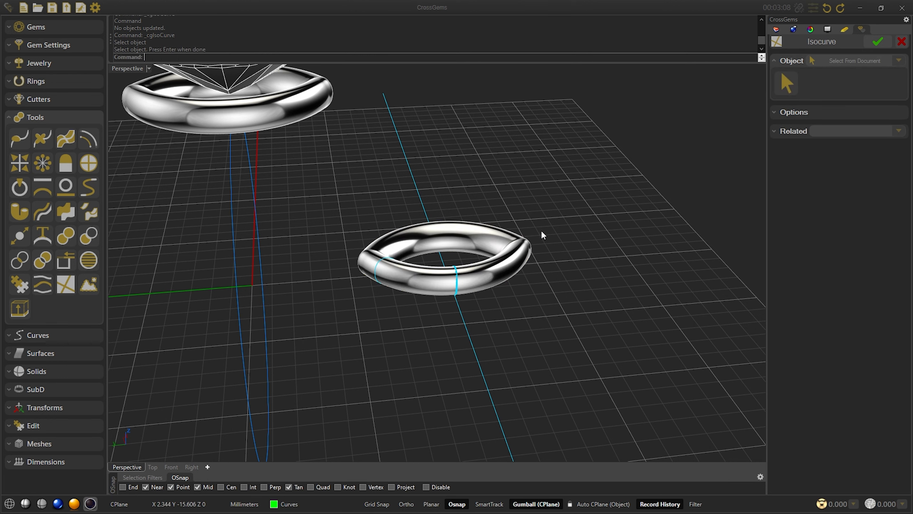
{"action": "left_click", "coordinate": [814, 113]}
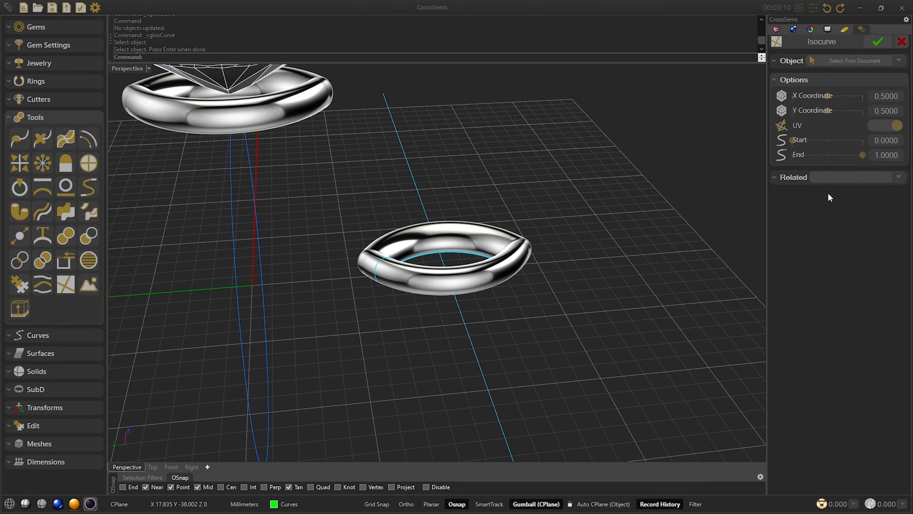
{"action": "right_click_drag", "start_coordinate": [732, 196], "coordinate": [876, 44]}
{"action": "left_click", "coordinate": [876, 43]}
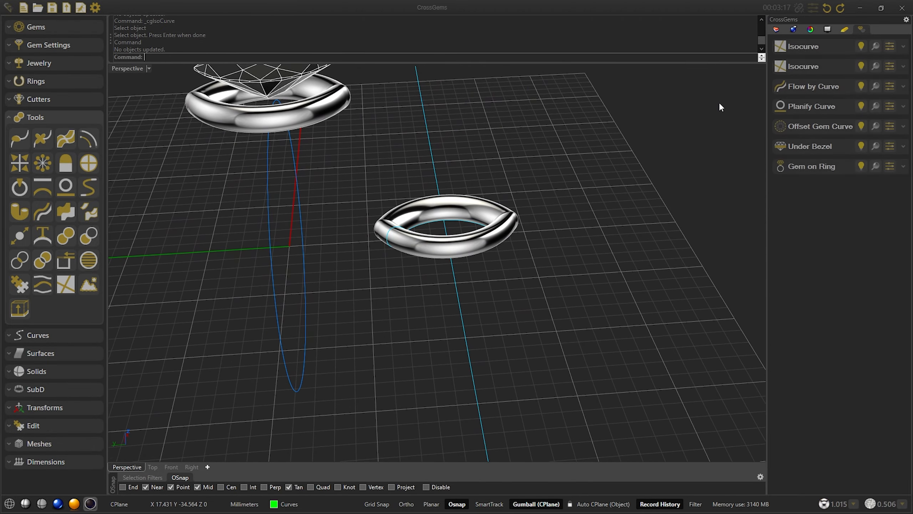
Create an Auto Blend Curve from the straight planified line to the flowed bezel's lengthwise isocurve
{"action": "right_click_drag", "start_coordinate": [719, 104], "coordinate": [640, 204]}
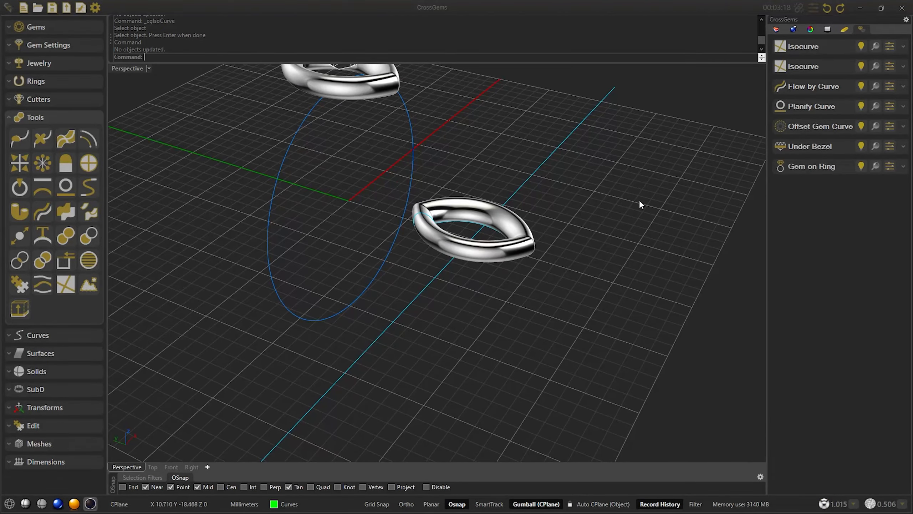
{"action": "left_click", "coordinate": [89, 187]}
{"action": "left_click", "coordinate": [861, 78]}
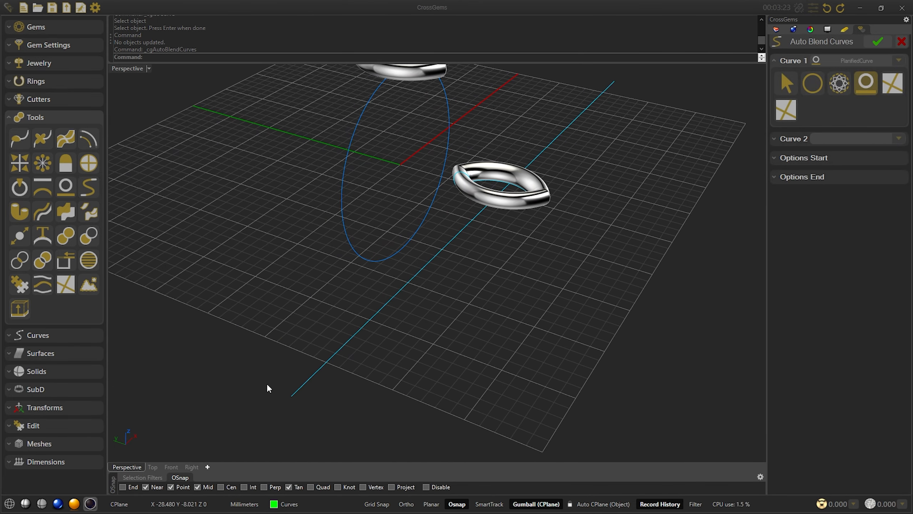
{"action": "left_click", "coordinate": [799, 140]}
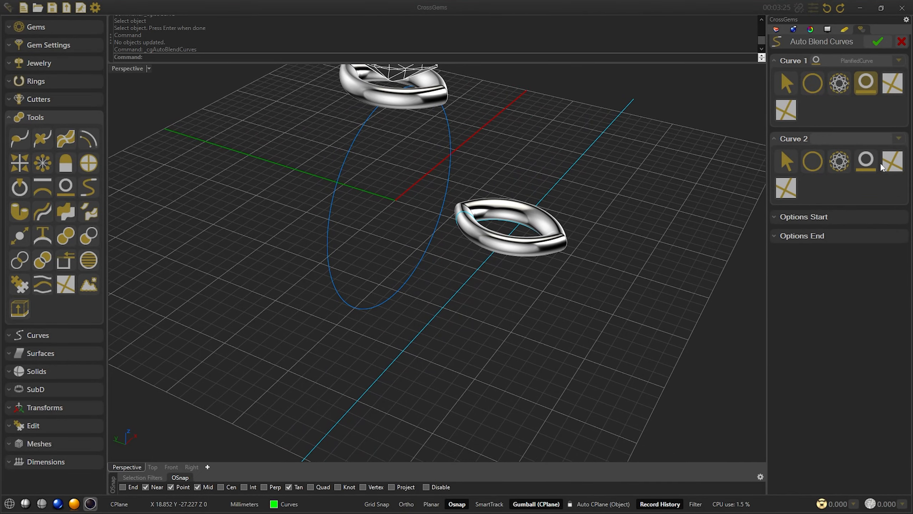
{"action": "left_click", "coordinate": [893, 163]}
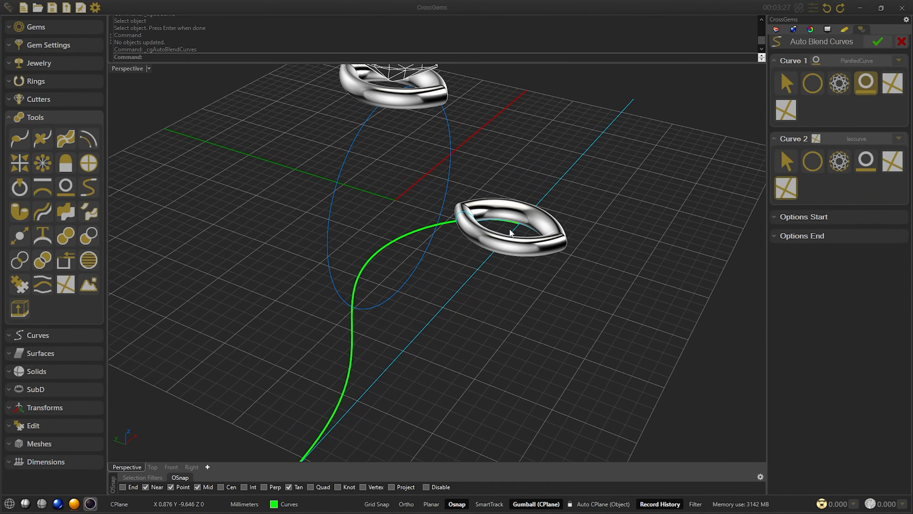
{"action": "scroll", "coordinate": [407, 248], "scroll_direction": "down", "scroll_amount": 3}
{"action": "scroll", "coordinate": [453, 238], "scroll_direction": "up", "scroll_amount": 3}
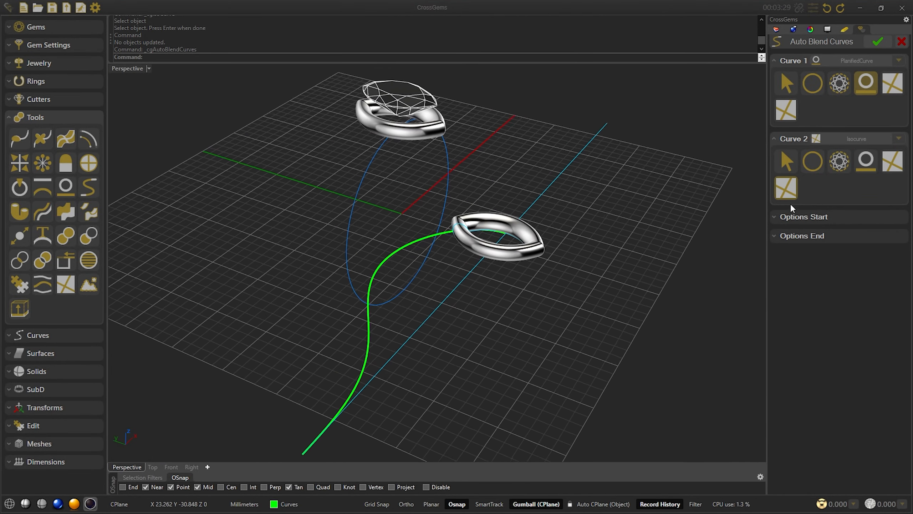
Switch to wireframe display, set the blend's Start Position to about 0.22 and Position end to 0.3100, and accept it
{"action": "left_click", "coordinate": [9, 503]}
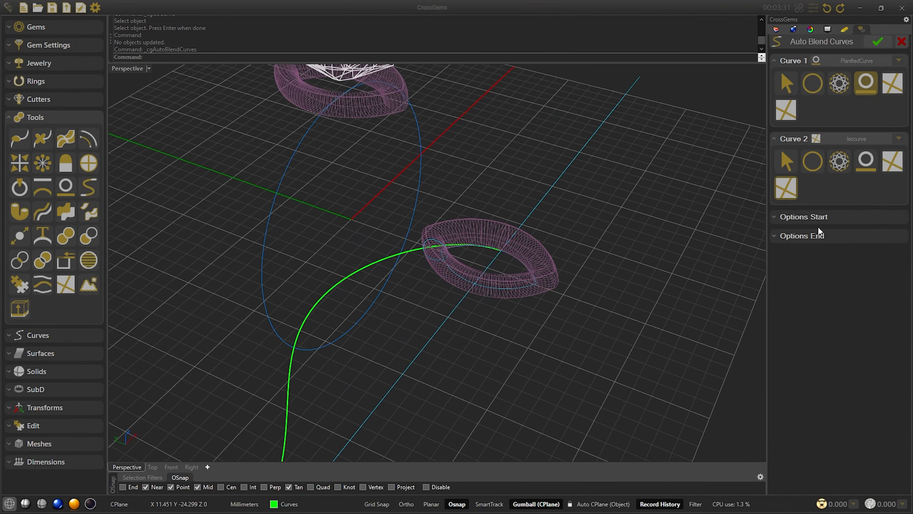
{"action": "left_click", "coordinate": [851, 236]}
{"action": "left_click", "coordinate": [832, 216]}
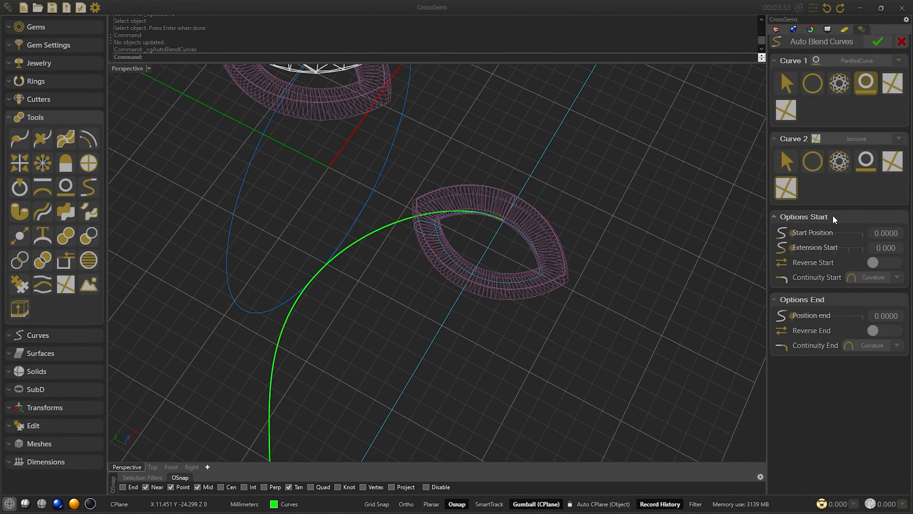
{"action": "left_click_drag", "start_coordinate": [792, 233], "coordinate": [814, 243]}
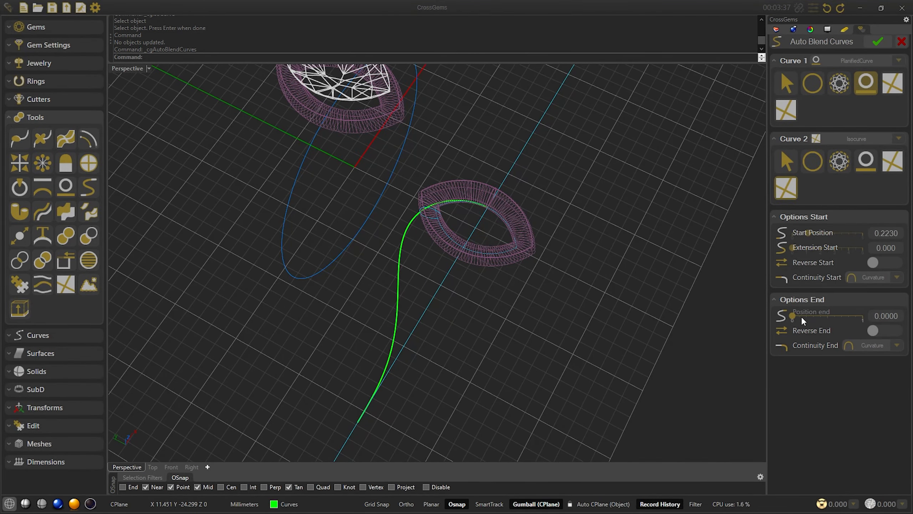
{"action": "left_click_drag", "start_coordinate": [795, 318], "coordinate": [814, 322]}
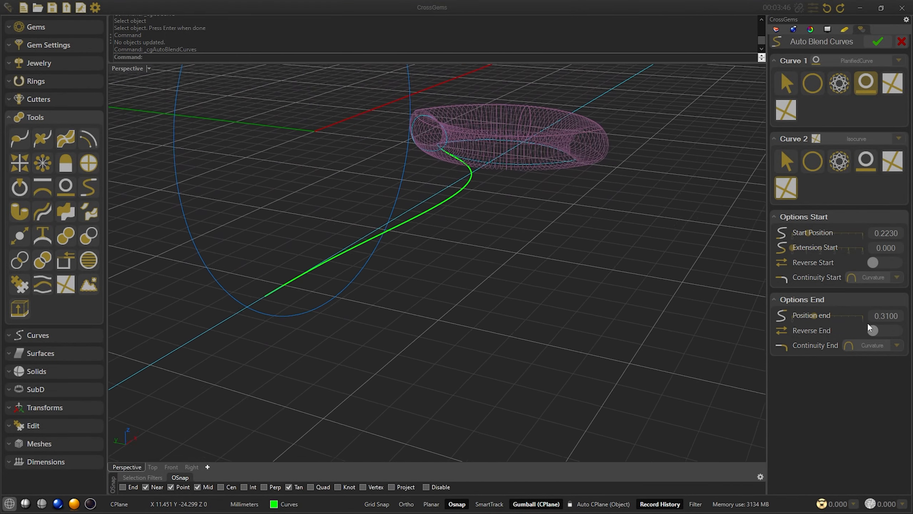
{"action": "mouse_move", "coordinate": [807, 233]}
{"action": "left_mouse_down"}
{"action": "mouse_move", "coordinate": [815, 235]}
{"action": "mouse_move", "coordinate": [806, 237]}
{"action": "left_mouse_up"}
{"action": "left_click", "coordinate": [877, 42]}
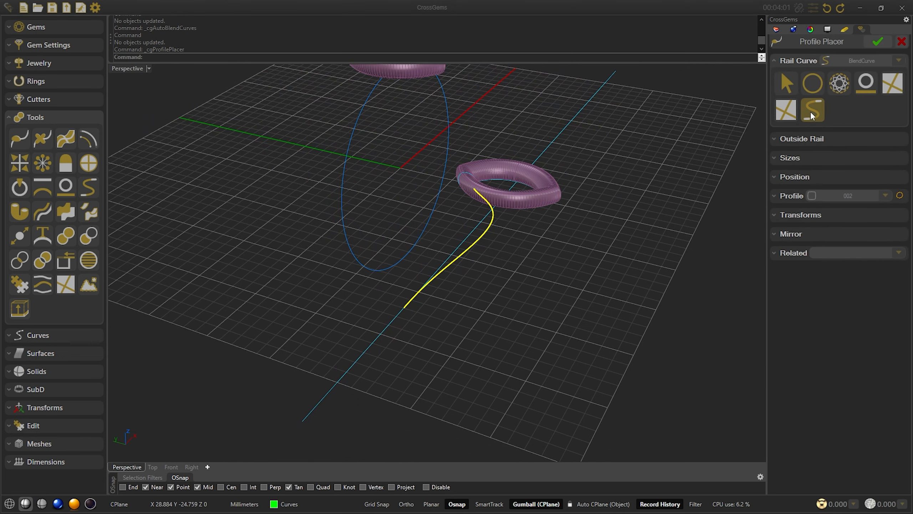
Place profile 001 on the blend curve with a rotation angle of 270, width 1.60 and height 1.50
{"action": "left_click", "coordinate": [796, 217]}
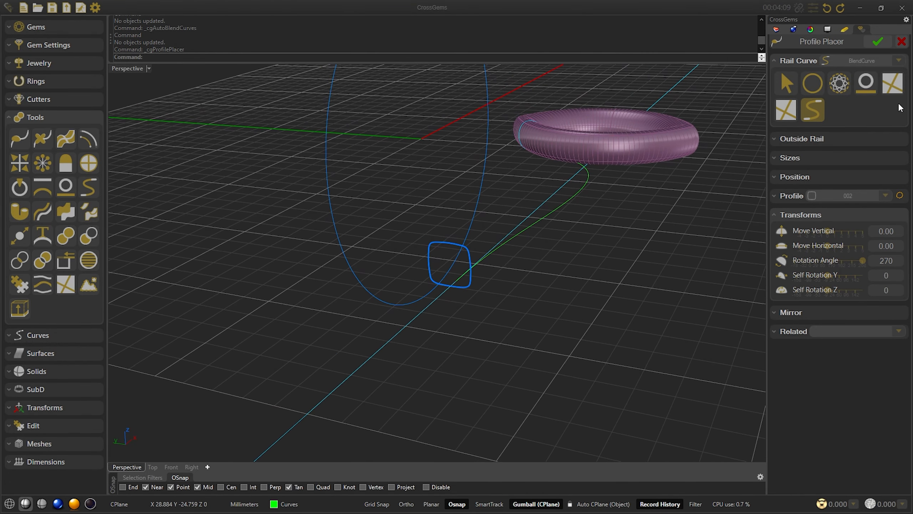
{"action": "left_click", "coordinate": [784, 196]}
{"action": "left_click", "coordinate": [807, 159]}
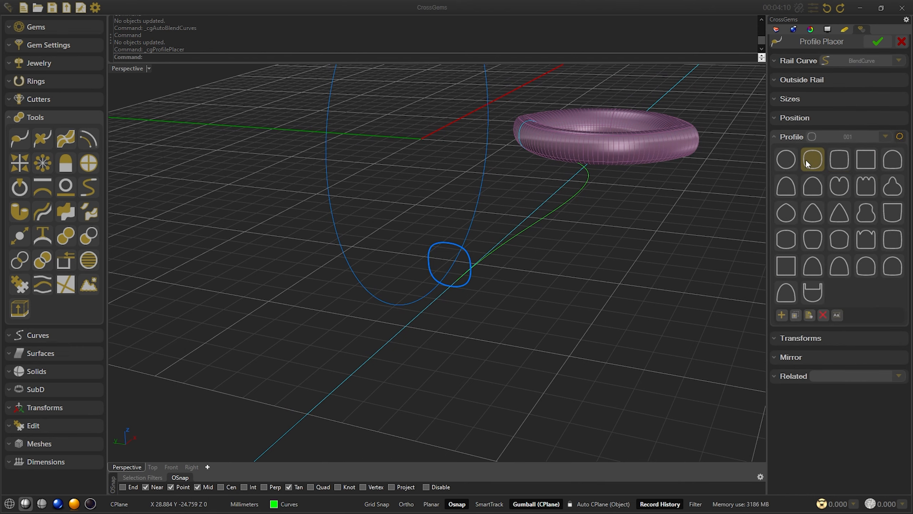
{"action": "left_click", "coordinate": [804, 99]}
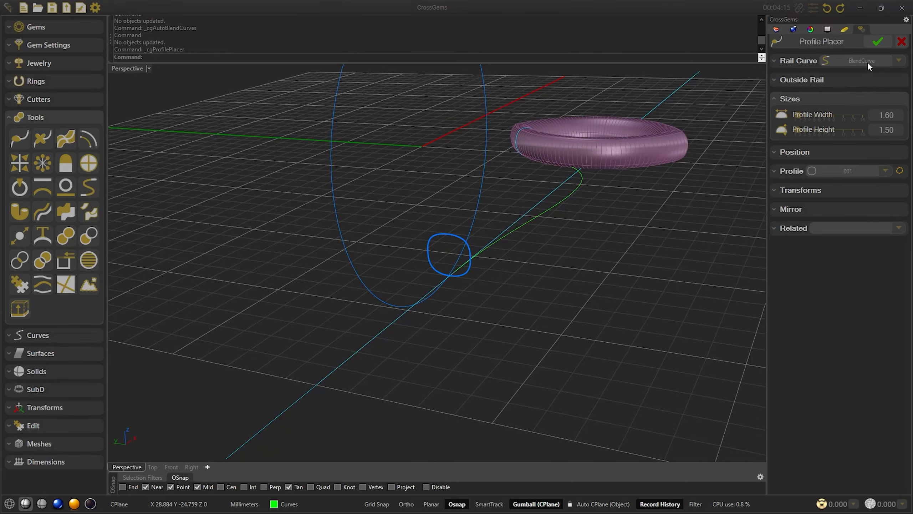
{"action": "left_click", "coordinate": [874, 42]}
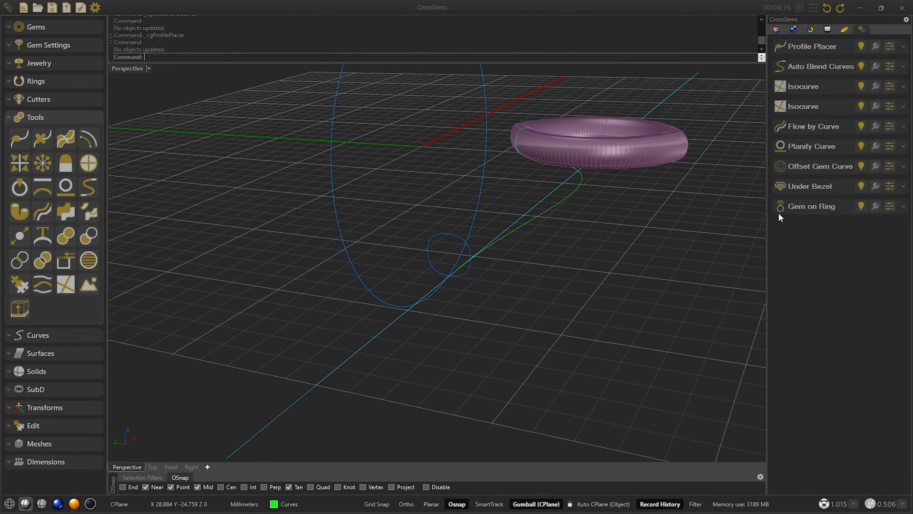
Place profile 001 at the free end of the straight planified line with a rotation angle of 270
{"action": "right_click", "coordinate": [663, 225]}
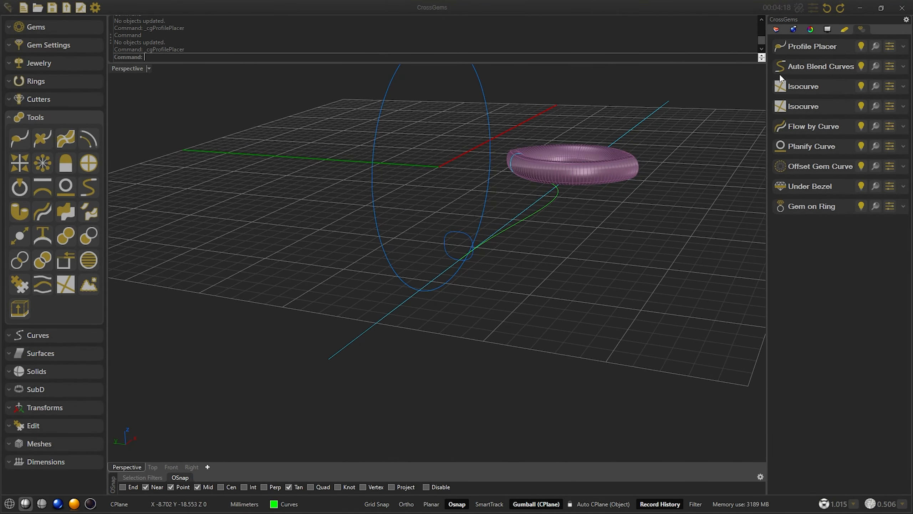
{"action": "left_click", "coordinate": [790, 60]}
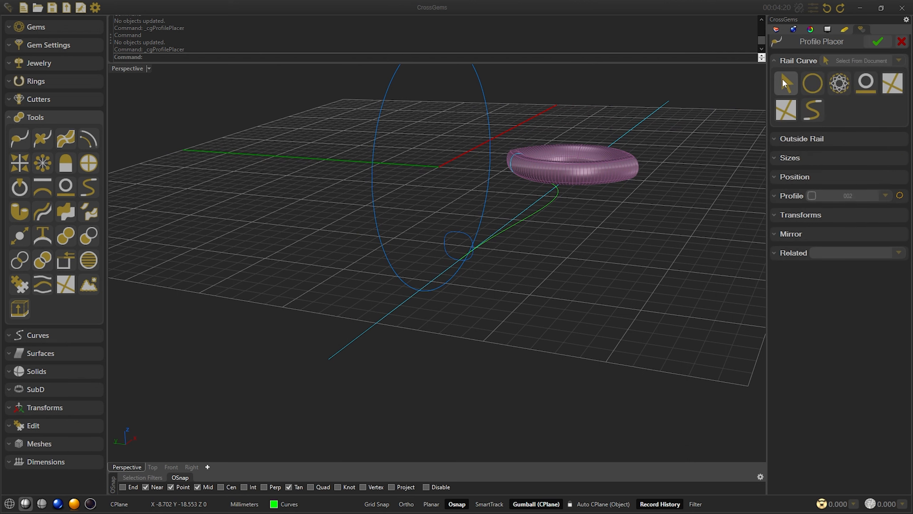
{"action": "left_click", "coordinate": [361, 338]}
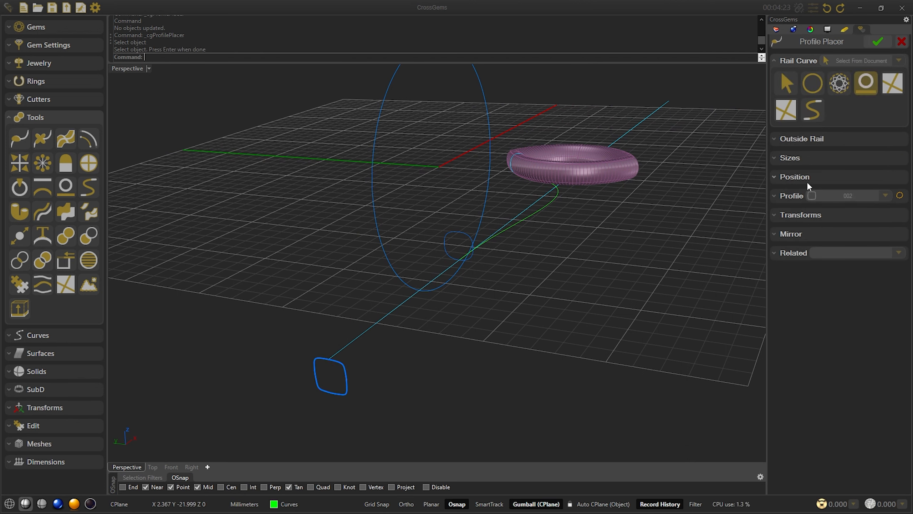
{"action": "left_click", "coordinate": [845, 215]}
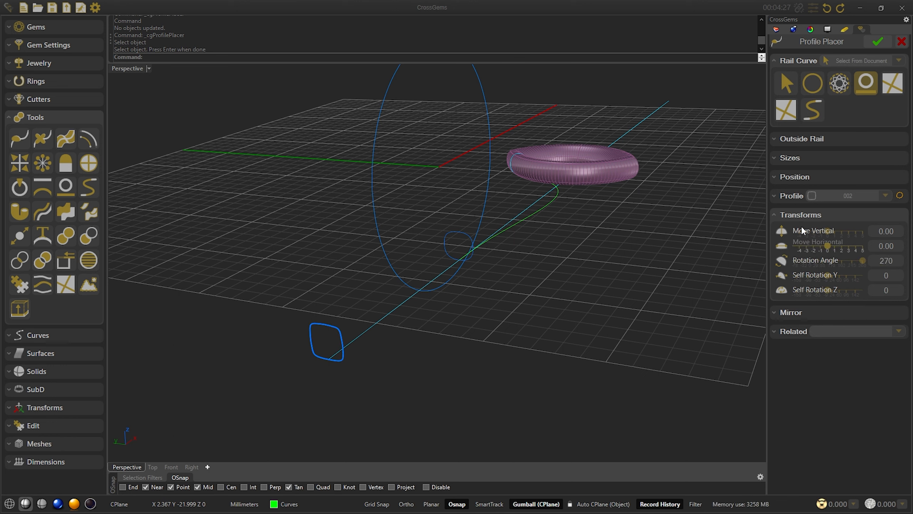
{"action": "left_click", "coordinate": [791, 195]}
{"action": "left_click", "coordinate": [812, 219]}
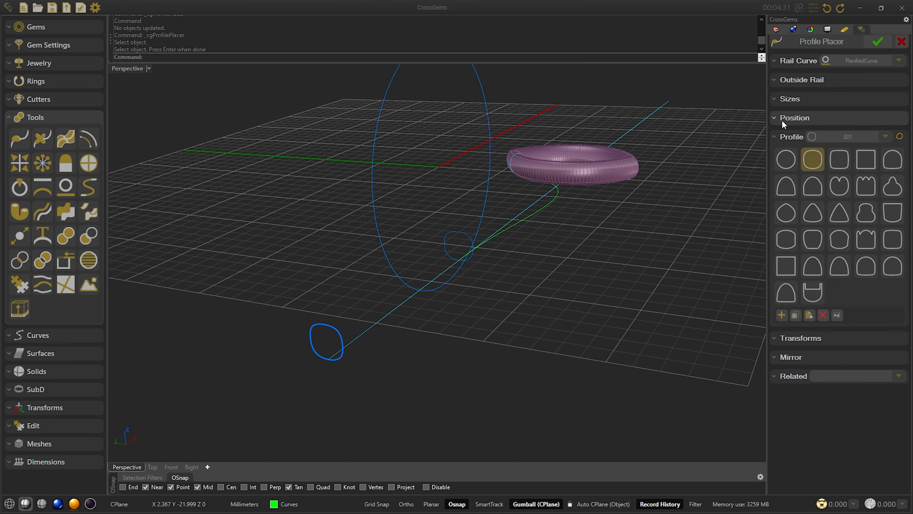
{"action": "left_click", "coordinate": [782, 118]}
{"action": "left_click", "coordinate": [878, 42]}
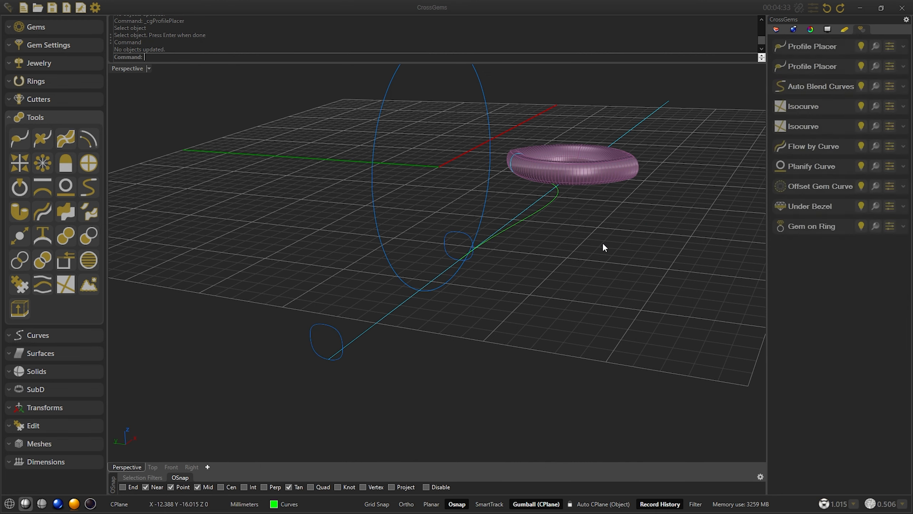
Create an Auto Sweep along the straight planified line through the two placed profiles
{"action": "left_click", "coordinate": [65, 138]}
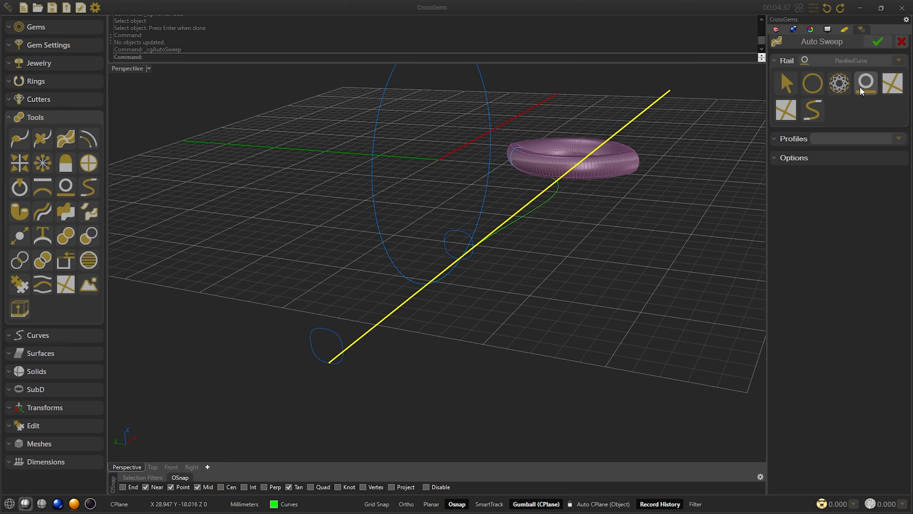
{"action": "left_click", "coordinate": [860, 88]}
{"action": "left_click", "coordinate": [796, 137]}
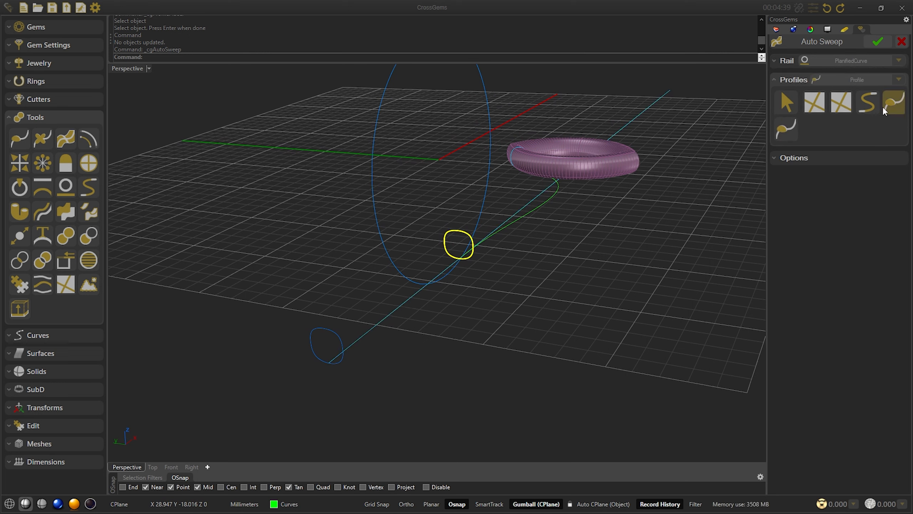
{"action": "left_click", "coordinate": [878, 42]}
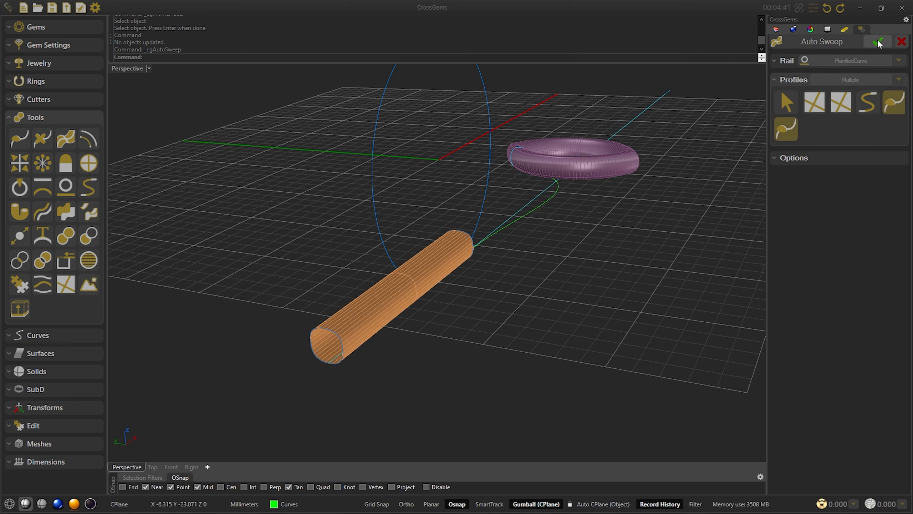
Create an Auto Sweep along the blend curve from the nearest placed profile to the bezel's cross-section isocurve
{"action": "right_click", "coordinate": [676, 196]}
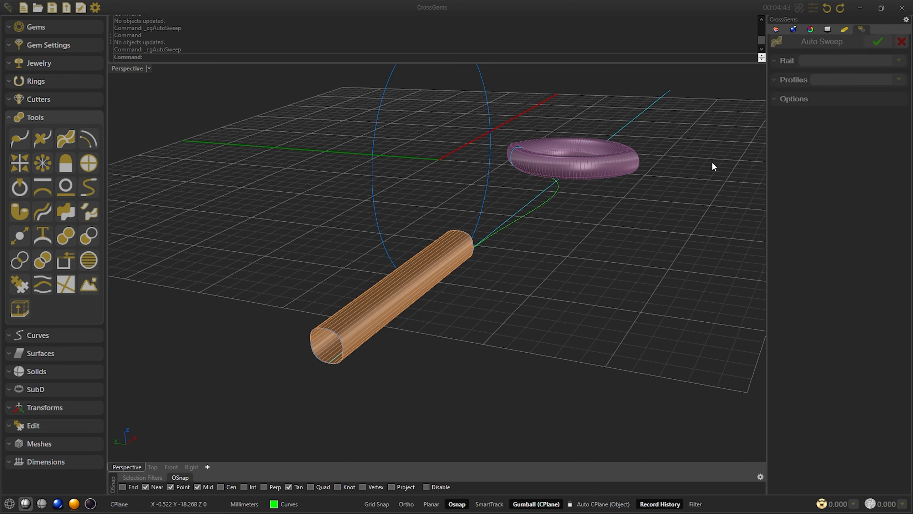
{"action": "left_click", "coordinate": [782, 60]}
{"action": "left_click", "coordinate": [813, 110]}
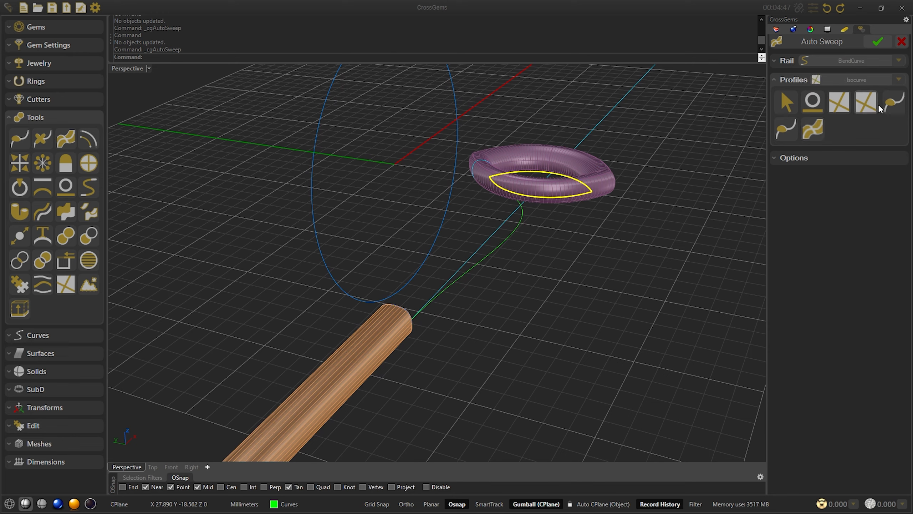
{"action": "left_click", "coordinate": [888, 104]}
{"action": "left_click", "coordinate": [837, 103]}
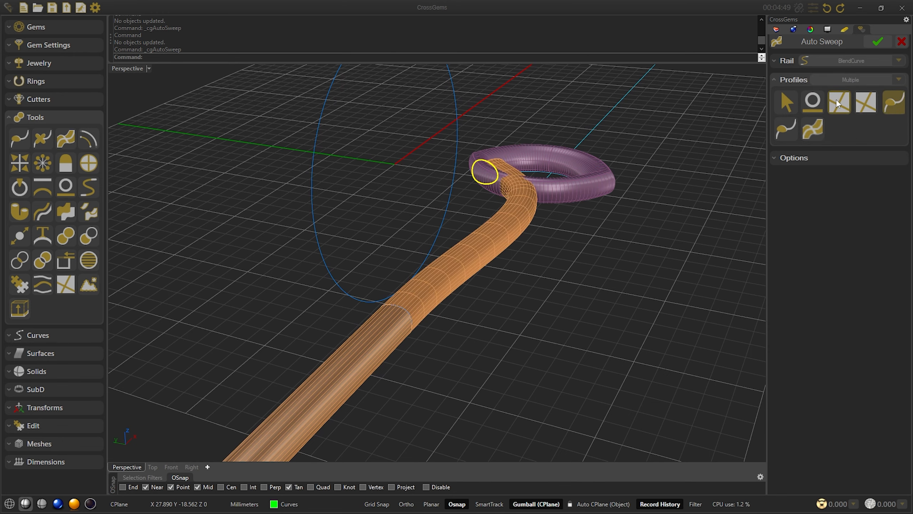
{"action": "left_click", "coordinate": [877, 41]}
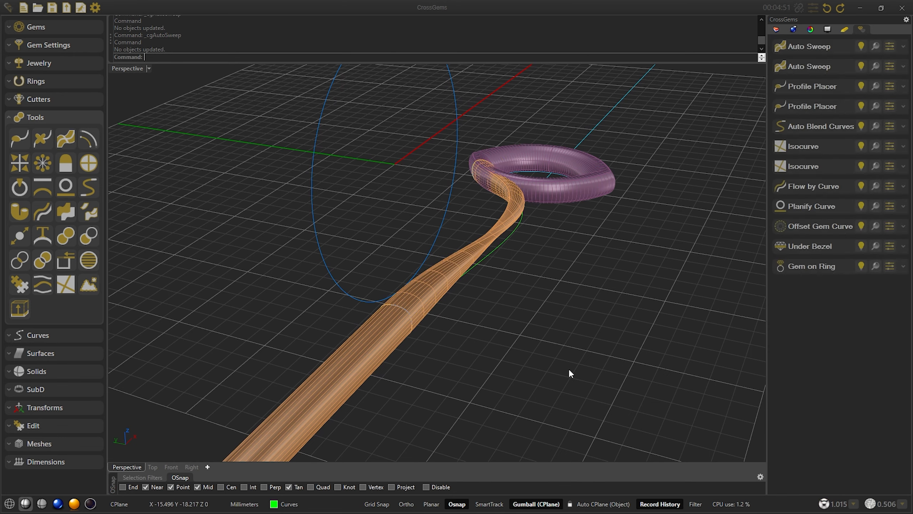
Examine the seam points of the placed profile and the bezel's cross-section isocurve with CrvSeam
{"action": "right_click_drag", "start_coordinate": [459, 318], "coordinate": [310, 347]}
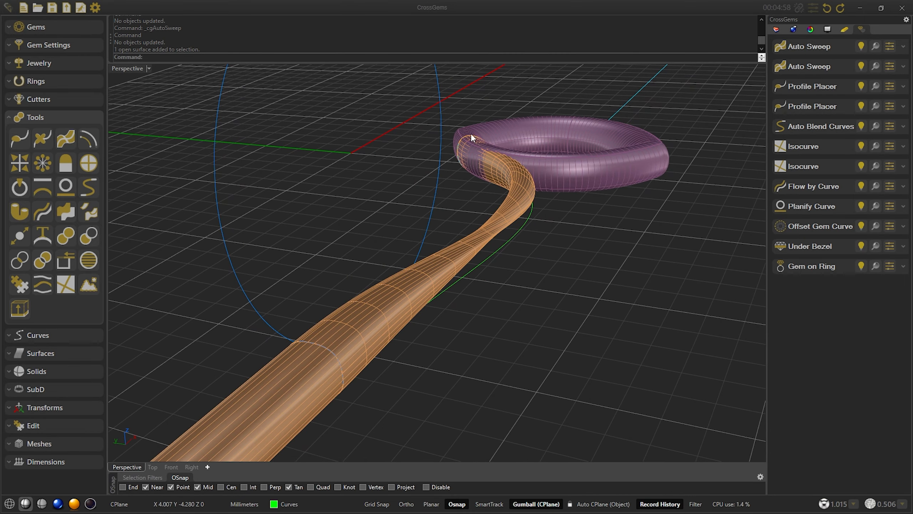
{"action": "left_click", "coordinate": [456, 150]}
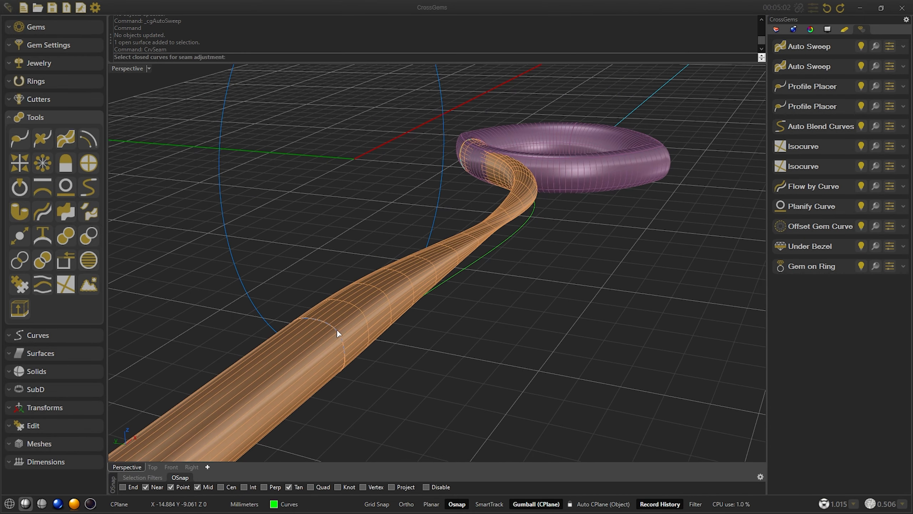
{"action": "left_click", "coordinate": [337, 328]}
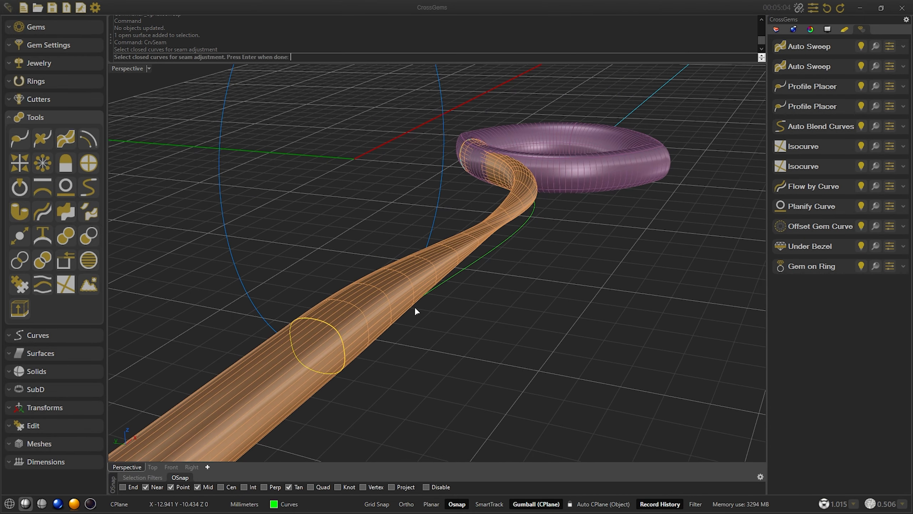
{"action": "key", "text": "Return"}
{"action": "right_click", "coordinate": [246, 354]}
{"action": "left_click", "coordinate": [472, 138]}
{"action": "right_click", "coordinate": [470, 141]}
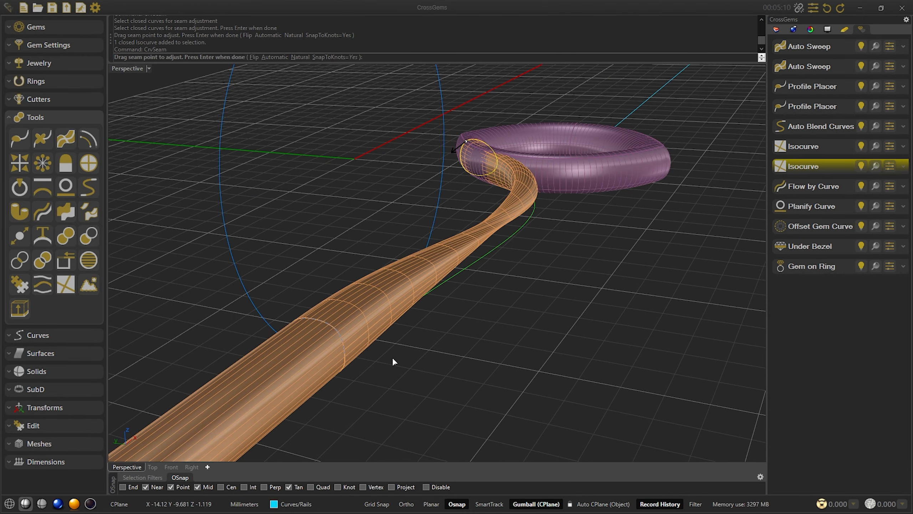
{"action": "right_click", "coordinate": [519, 205]}
{"action": "scroll", "coordinate": [345, 301], "scroll_direction": "down", "scroll_amount": 5}
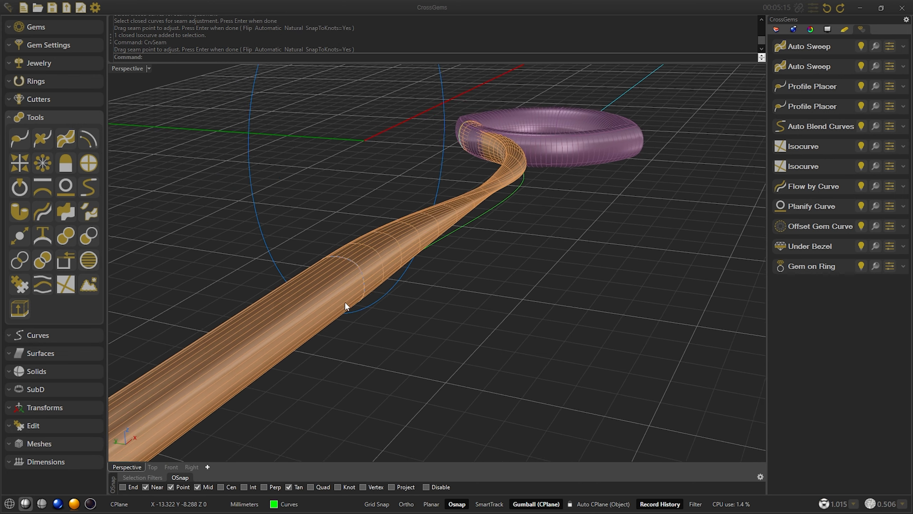
Edit both placed profiles together and change their Self Rotation Z to untwist the blend sweep
{"action": "left_click", "coordinate": [258, 341]}
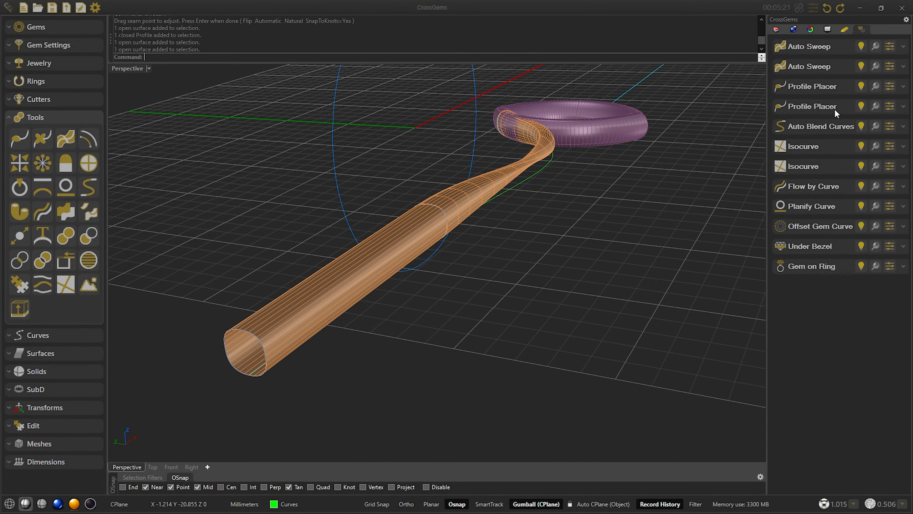
{"action": "left_click", "coordinate": [805, 90]}
{"action": "left_click", "coordinate": [806, 105], "text": "shift"}
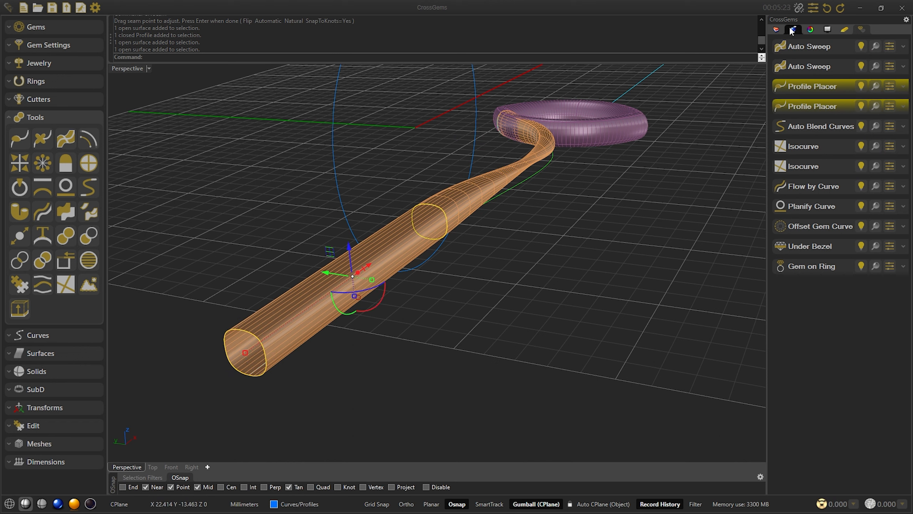
{"action": "left_click", "coordinate": [814, 9]}
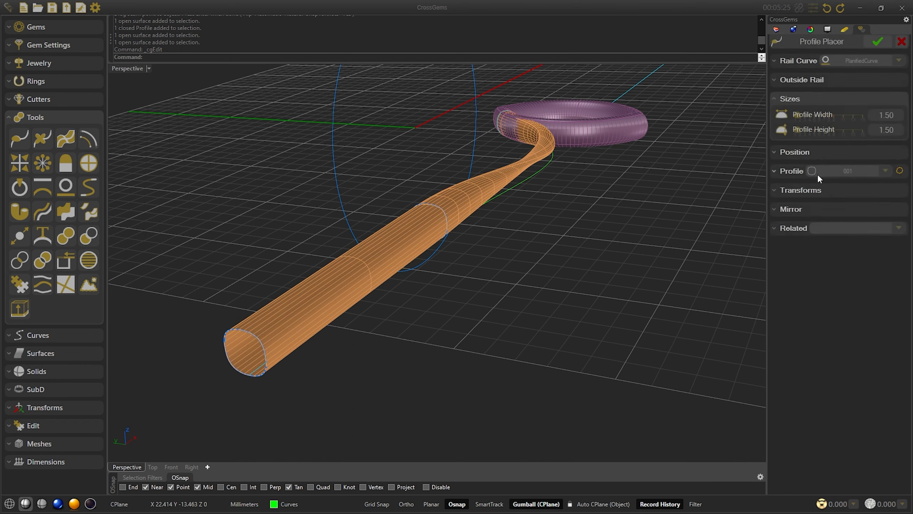
{"action": "left_click", "coordinate": [806, 193]}
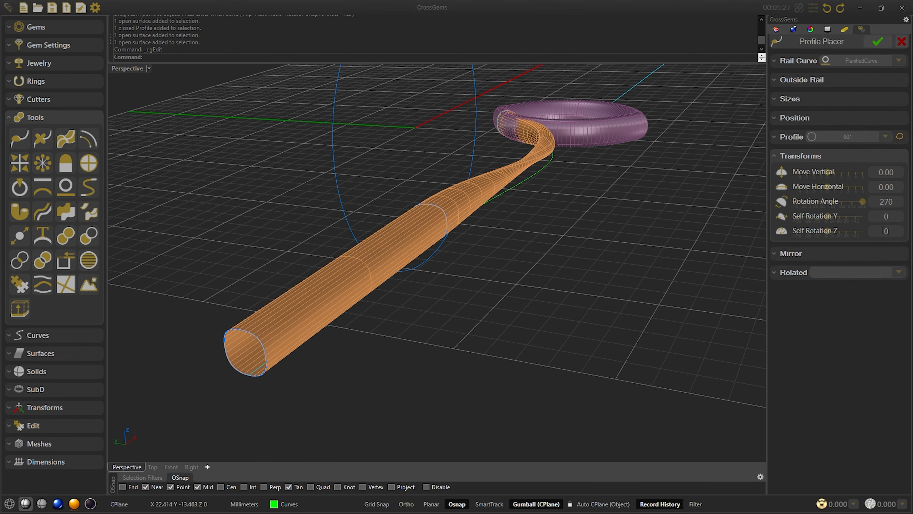
{"action": "left_click", "coordinate": [875, 40]}
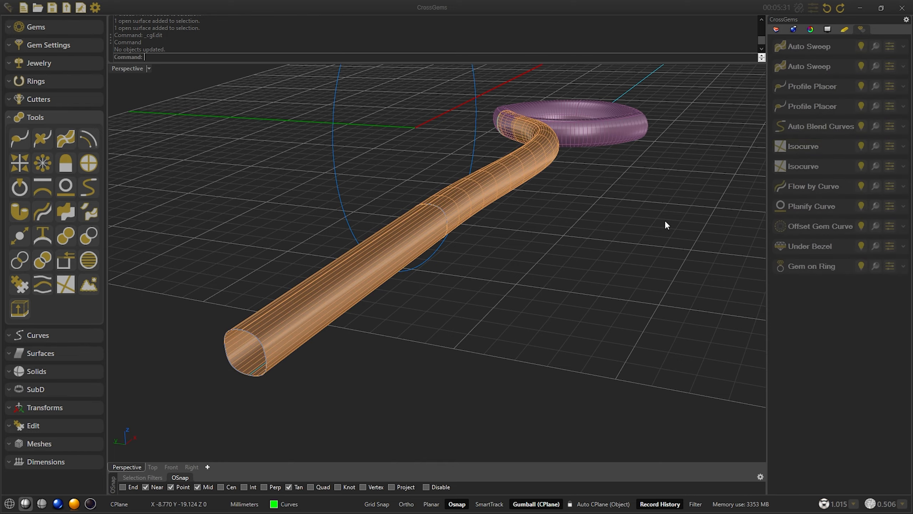
Mirror the straight sweep to the opposite side of the bezel with only Mirror Vertical enabled
{"action": "right_click_drag", "start_coordinate": [646, 218], "coordinate": [624, 239]}
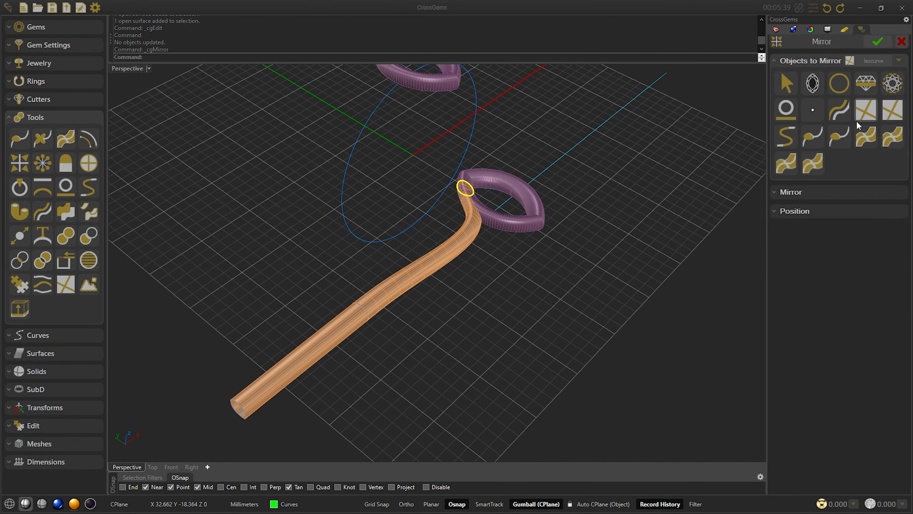
{"action": "left_click", "coordinate": [813, 190]}
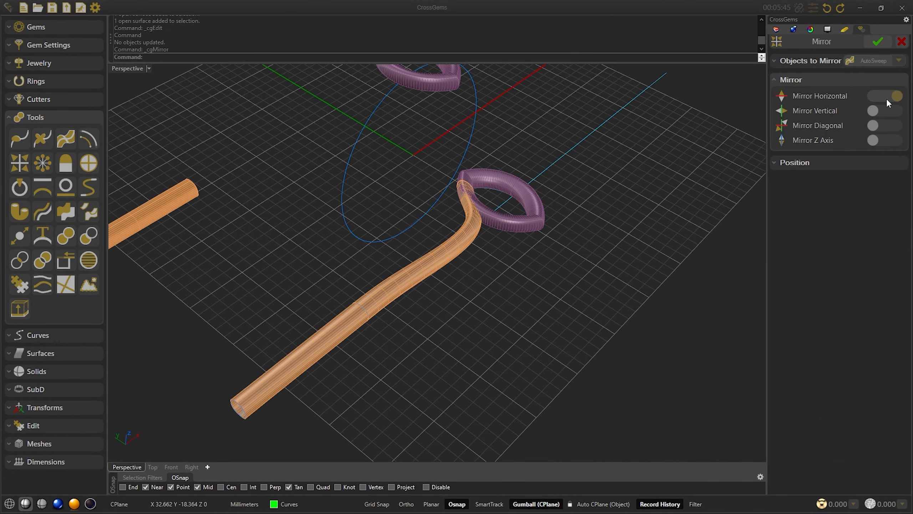
{"action": "left_click", "coordinate": [885, 108]}
{"action": "left_click", "coordinate": [877, 41]}
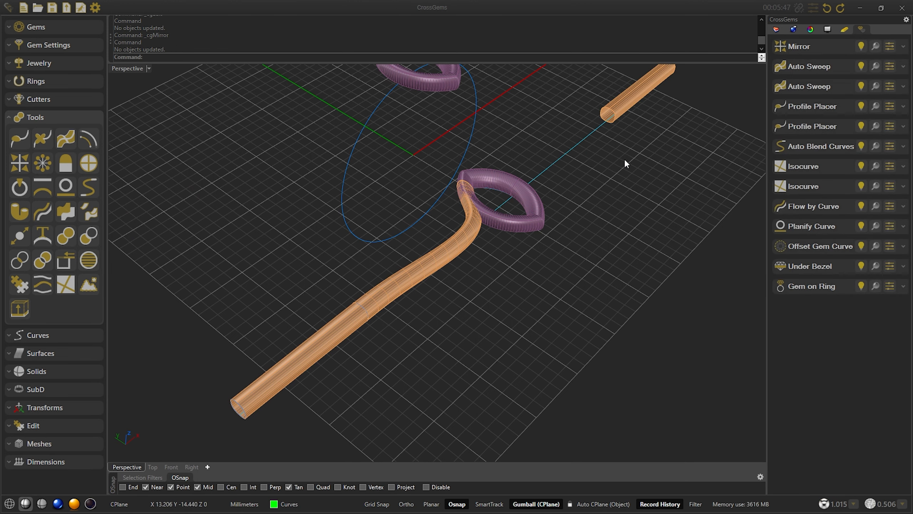
Mirror the curved blend sweep horizontally, vertically and diagonally, with the mirror position at the midpoint of the planified line
{"action": "key", "text": "Return"}
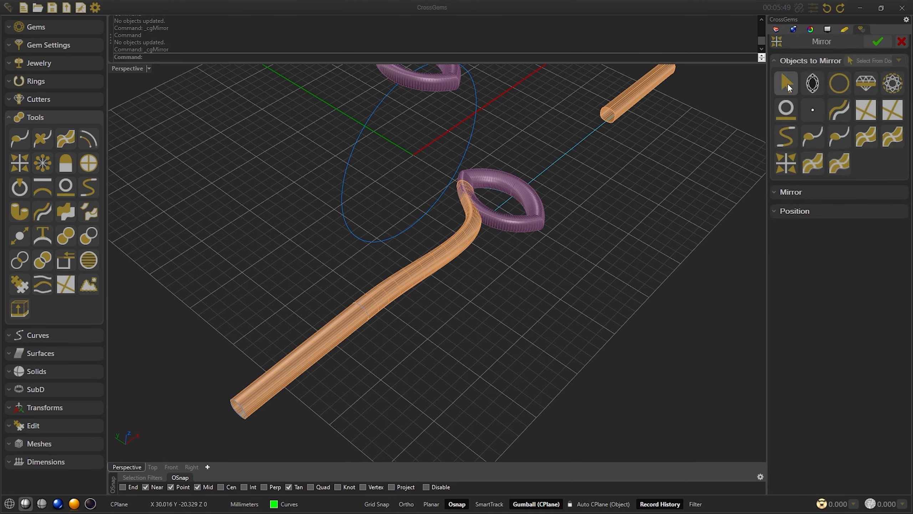
{"action": "left_click", "coordinate": [474, 241]}
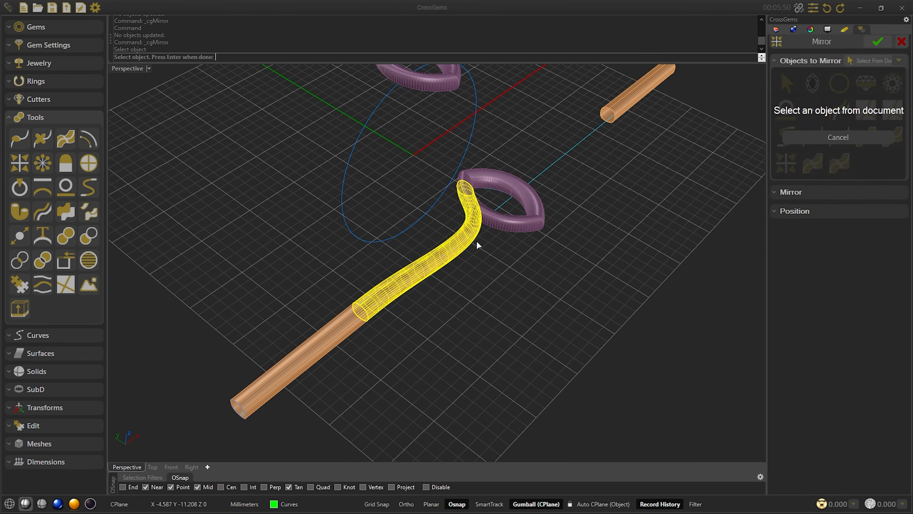
{"action": "left_click", "coordinate": [804, 192]}
{"action": "left_click", "coordinate": [896, 111]}
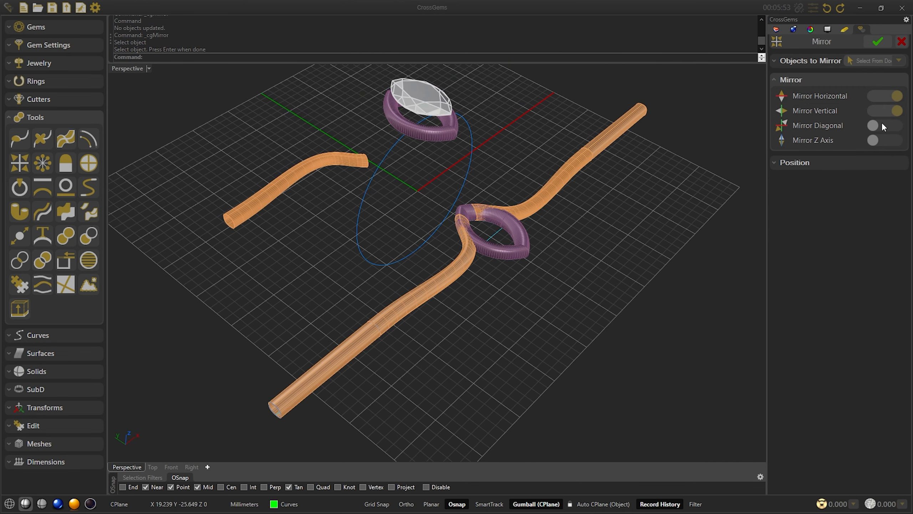
{"action": "left_click", "coordinate": [881, 123]}
{"action": "left_click", "coordinate": [824, 162]}
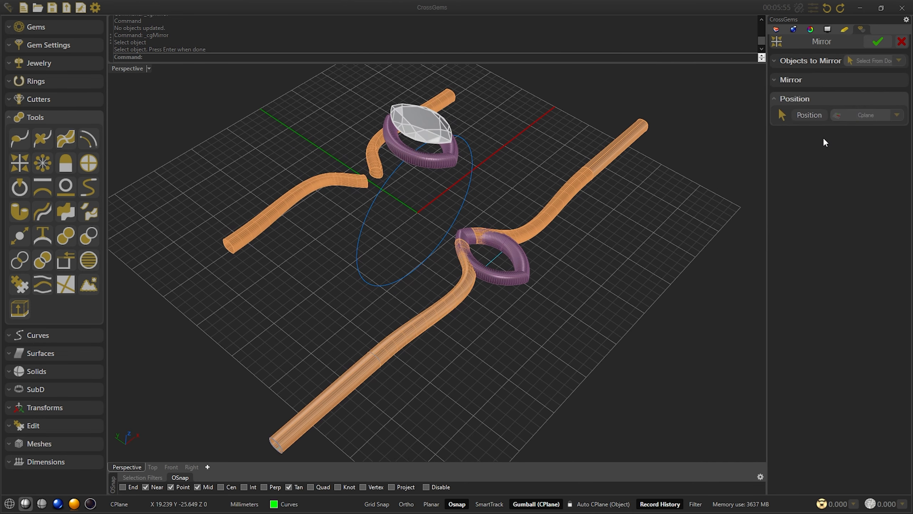
{"action": "left_click", "coordinate": [808, 115]}
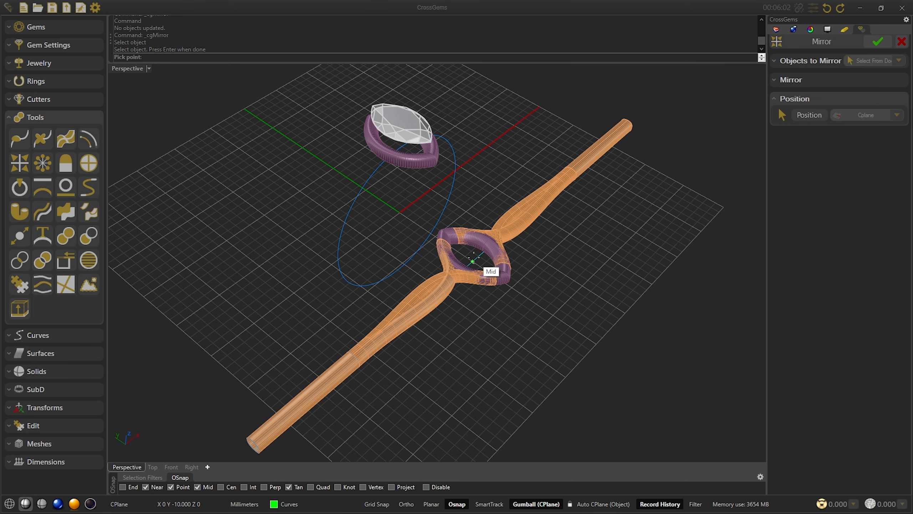
{"action": "left_click", "coordinate": [472, 260]}
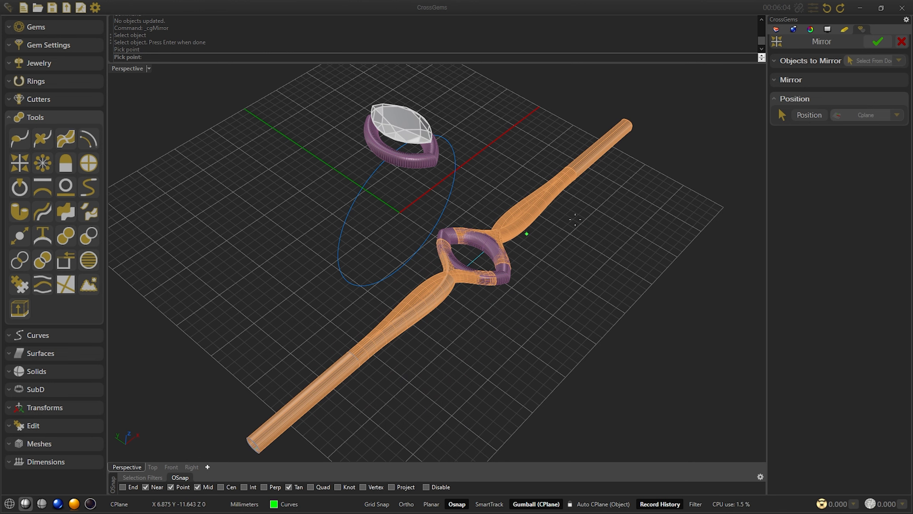
{"action": "left_click", "coordinate": [877, 41]}
Pick the planified line's midpoint as the mirror position, finish the blend sweep's mirror, and inspect the resulting shank surfaces
{"action": "right_click_drag", "start_coordinate": [675, 227], "coordinate": [464, 288]}
{"action": "left_click", "coordinate": [473, 290]}
{"action": "left_click", "coordinate": [523, 224]}
{"action": "right_click_drag", "start_coordinate": [523, 224], "coordinate": [381, 347]}
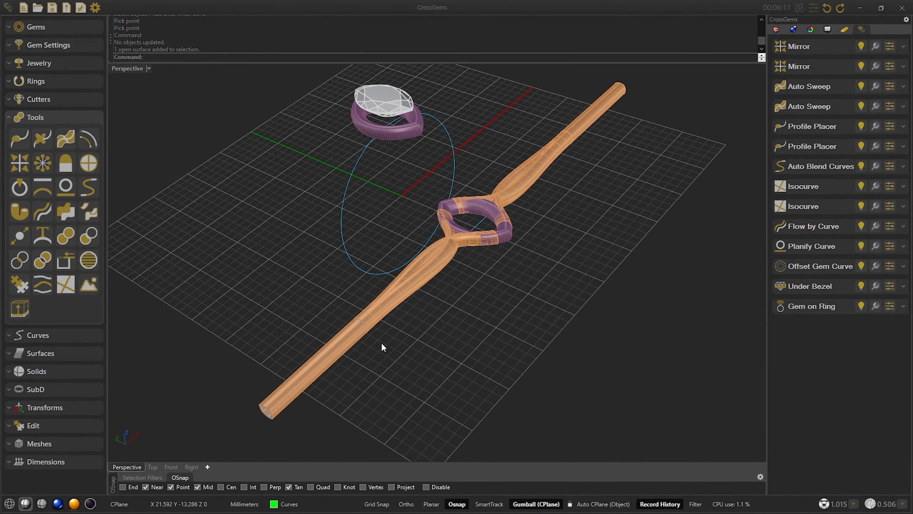
{"action": "left_click", "coordinate": [493, 190]}
{"action": "right_click_drag", "start_coordinate": [492, 190], "coordinate": [424, 275]}
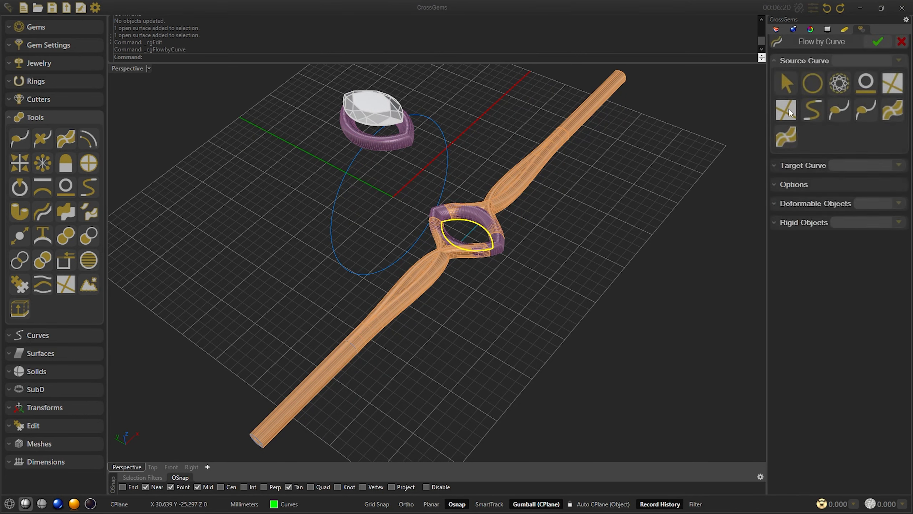
Set up Flow by Curve with the planified curve as source and the RingRail GemCurve as target
{"action": "left_click", "coordinate": [867, 86]}
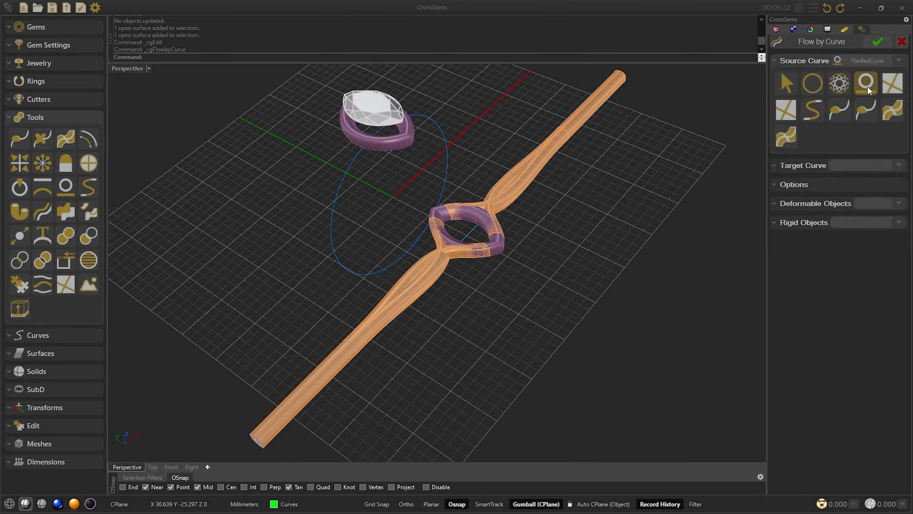
{"action": "left_click", "coordinate": [805, 165]}
{"action": "left_click", "coordinate": [838, 103]}
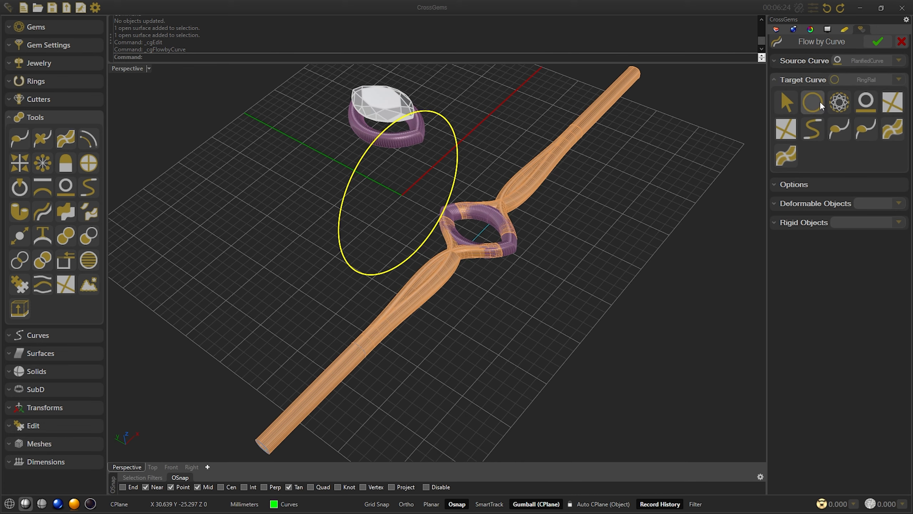
Choose both auto sweeps and all their mirrored copies as deformable objects and apply the flow around the ring
{"action": "left_click", "coordinate": [814, 203]}
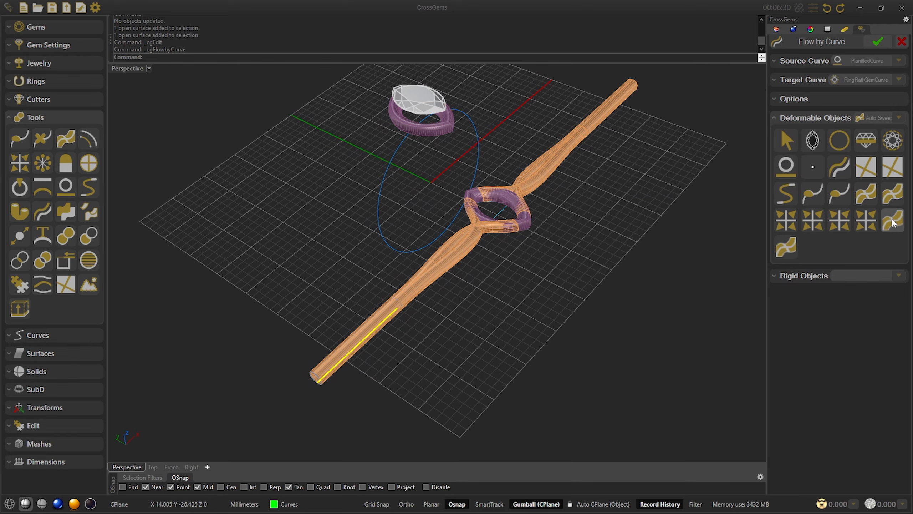
{"action": "left_click", "coordinate": [866, 220]}
{"action": "left_click", "coordinate": [813, 220]}
{"action": "left_click", "coordinate": [865, 195]}
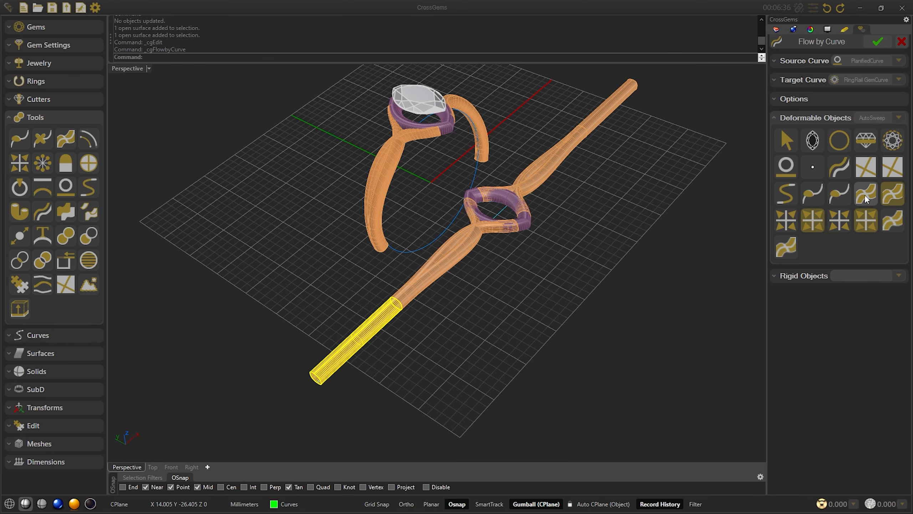
{"action": "left_click", "coordinate": [892, 194]}
{"action": "left_click", "coordinate": [786, 248]}
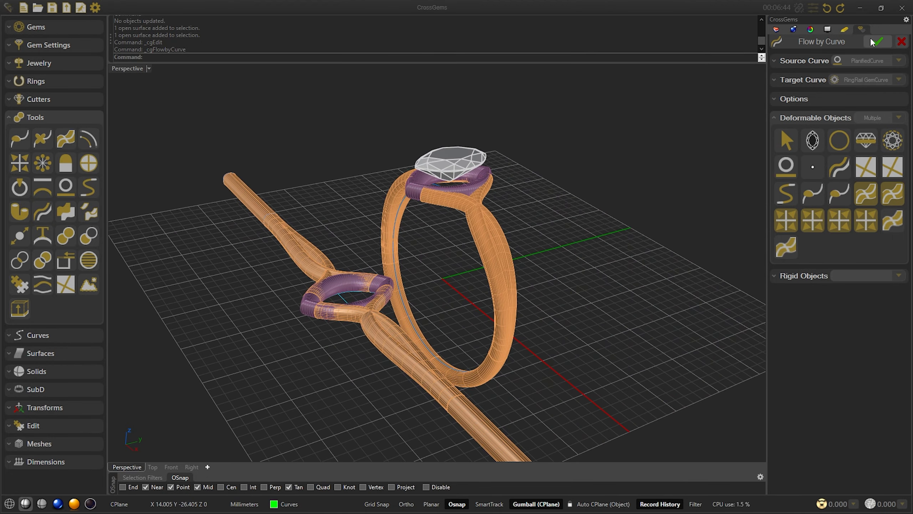
{"action": "left_click", "coordinate": [878, 41]}
Flow the flattened under bezel from the planified curve onto the RingRail GemCurve and hide the original Under Bezel
{"action": "left_click", "coordinate": [571, 116]}
{"action": "right_click_drag", "start_coordinate": [571, 116], "coordinate": [571, 135]}
{"action": "right_click", "coordinate": [571, 135]}
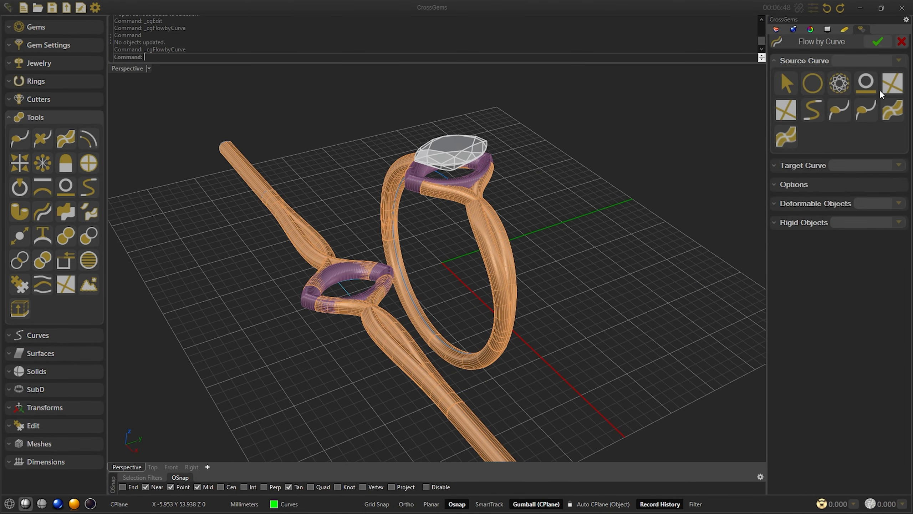
{"action": "left_click", "coordinate": [870, 84]}
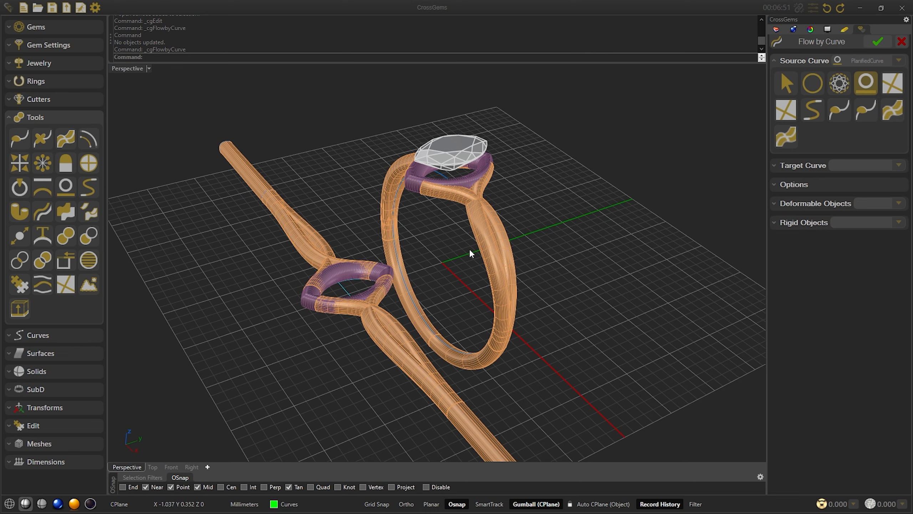
{"action": "left_click", "coordinate": [839, 103]}
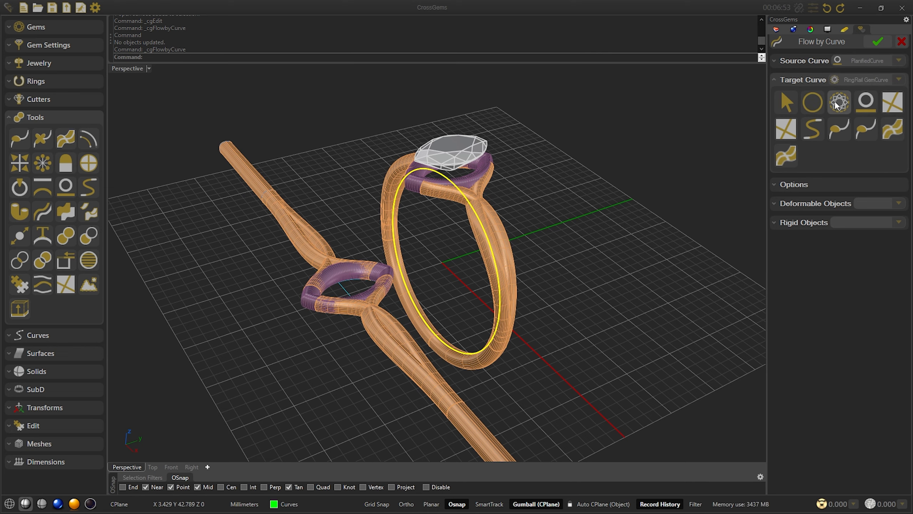
{"action": "left_click", "coordinate": [797, 204]}
{"action": "left_click", "coordinate": [839, 172]}
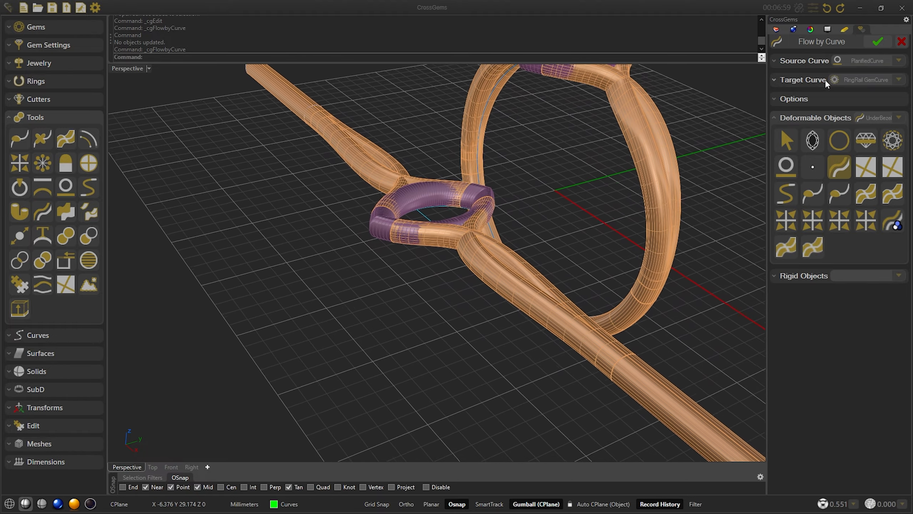
{"action": "left_click", "coordinate": [876, 44]}
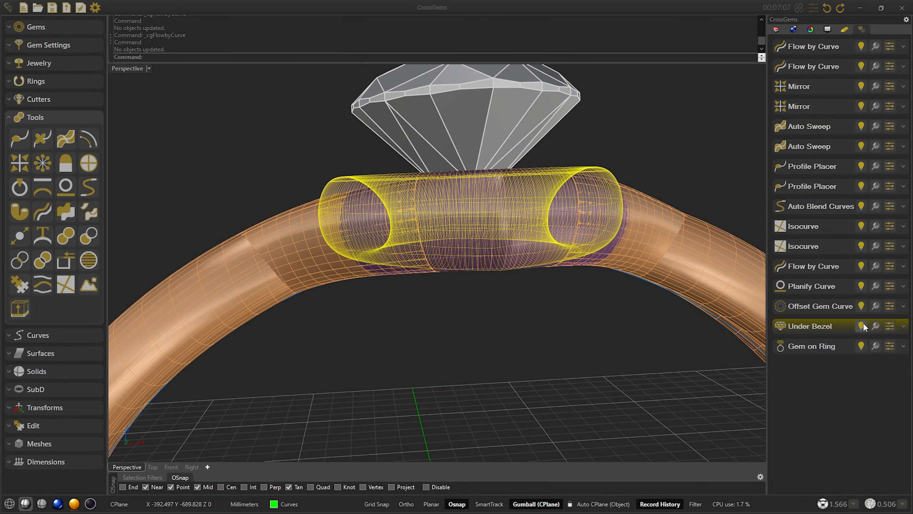
{"action": "left_click", "coordinate": [863, 324]}
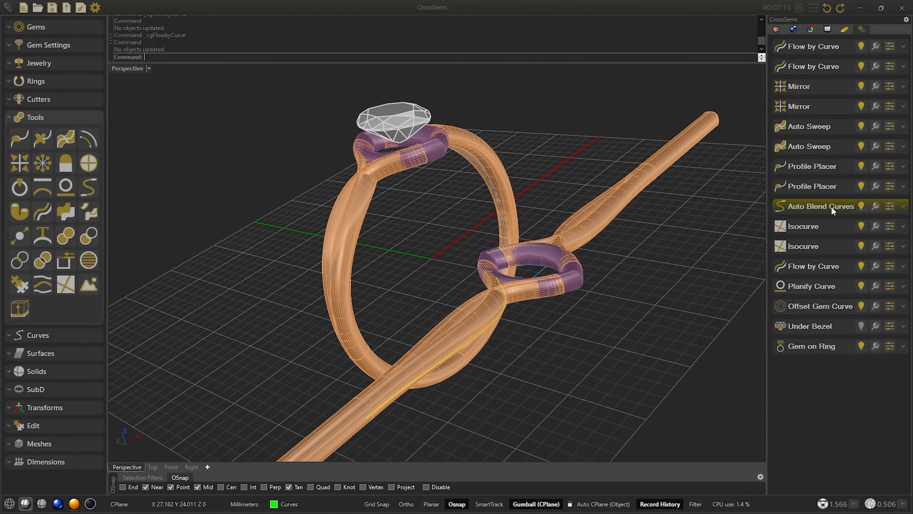
Edit the Auto Blend Curves and set the Start Position to 0.0880 to lengthen the split shank
{"action": "double_click", "coordinate": [801, 204]}
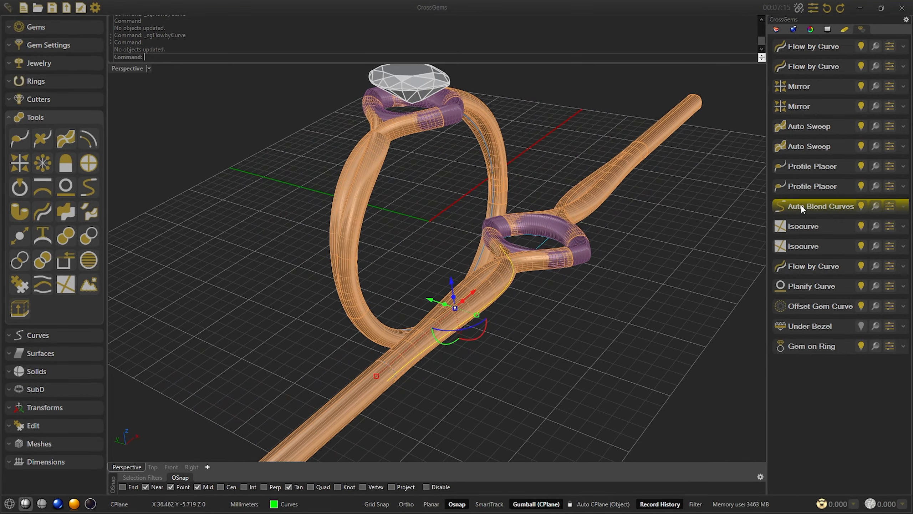
{"action": "left_click", "coordinate": [807, 120]}
{"action": "left_click", "coordinate": [808, 100]}
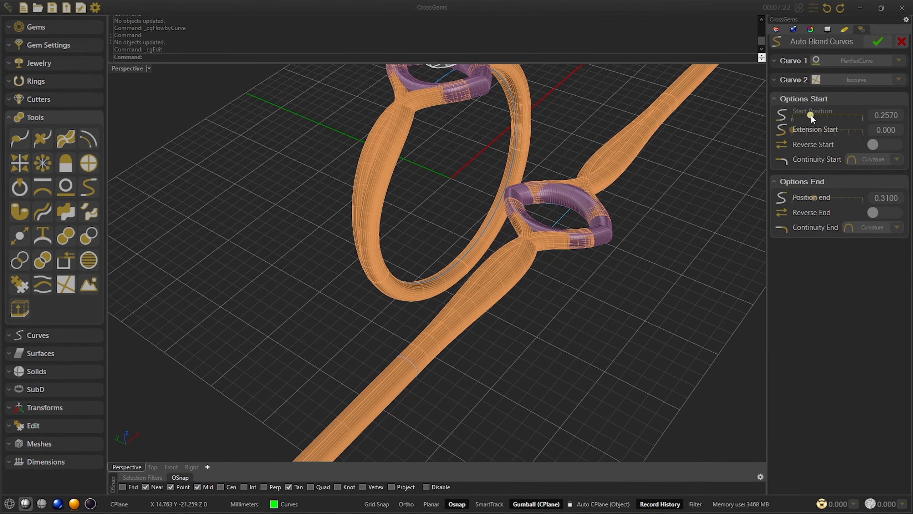
{"action": "left_click_drag", "start_coordinate": [811, 119], "coordinate": [798, 115]}
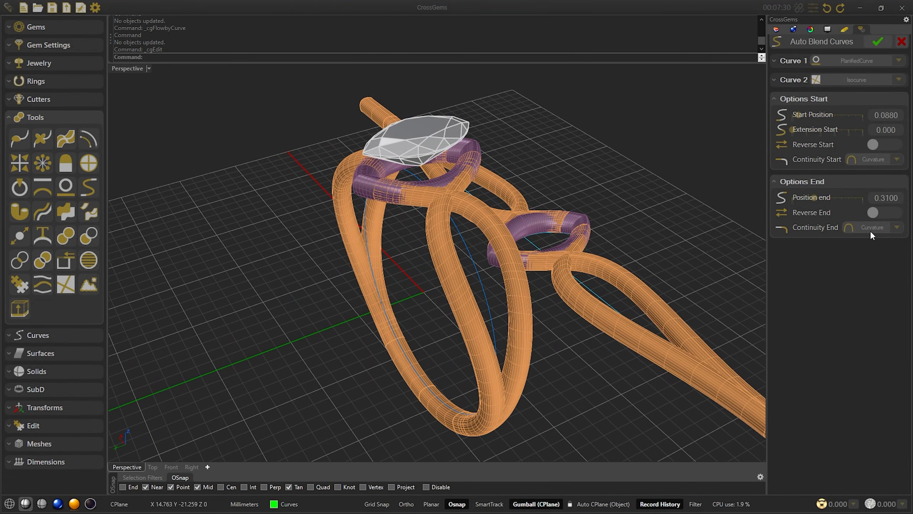
Try Tangent and Position as the blend curve's end continuity, and return it to Curvature
{"action": "left_click", "coordinate": [879, 265]}
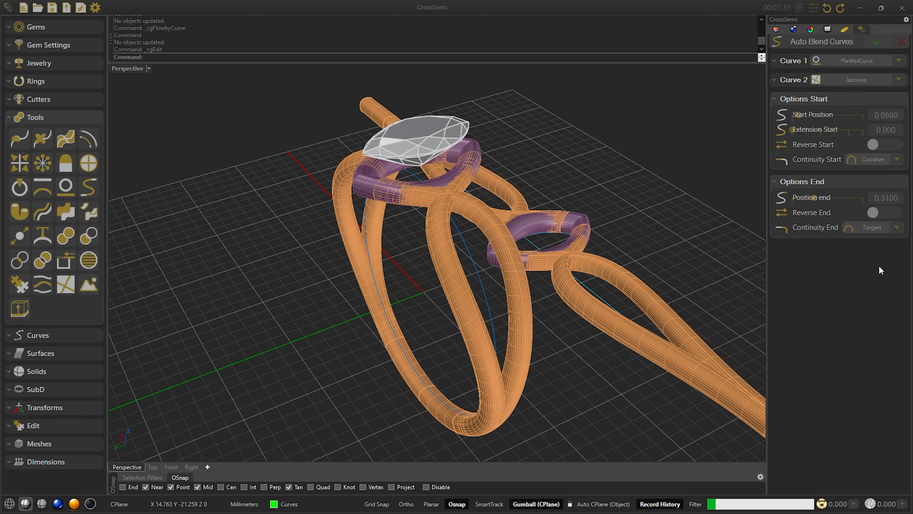
{"action": "right_click_drag", "start_coordinate": [441, 200], "coordinate": [416, 200]}
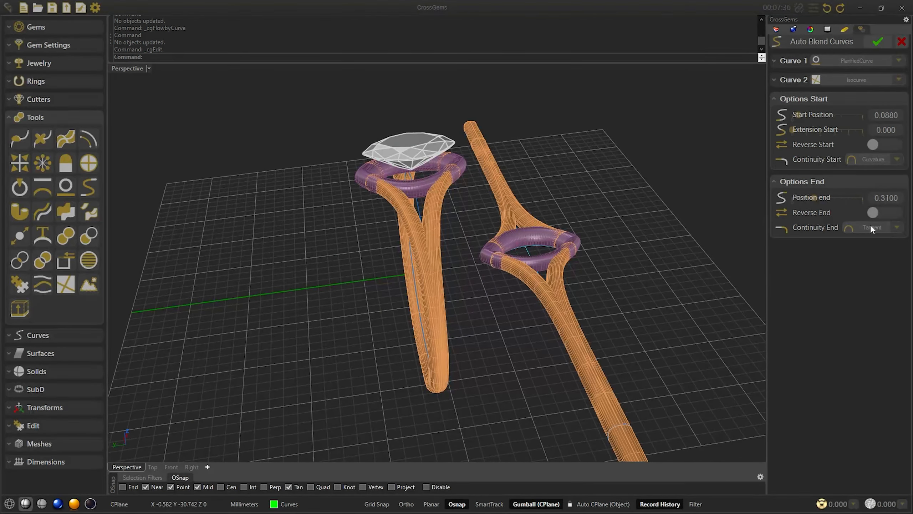
{"action": "left_click", "coordinate": [871, 226]}
{"action": "left_click", "coordinate": [872, 246]}
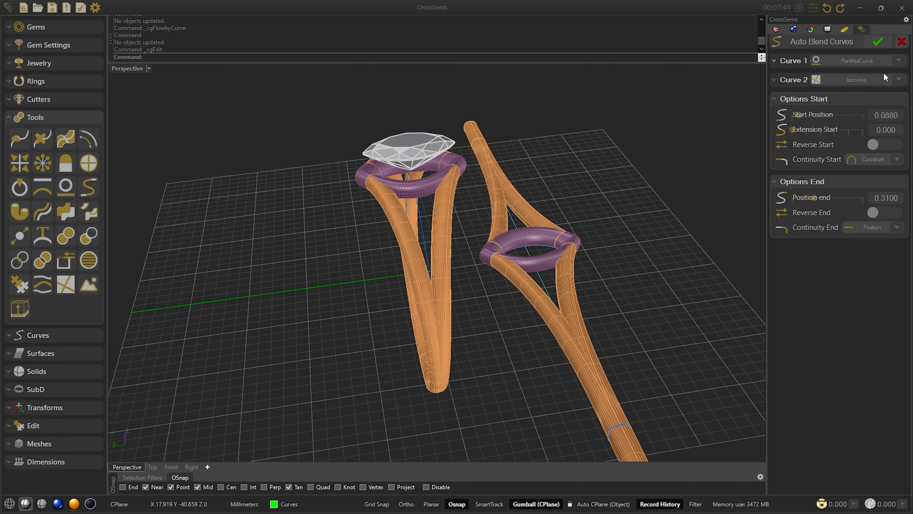
{"action": "left_click", "coordinate": [877, 262]}
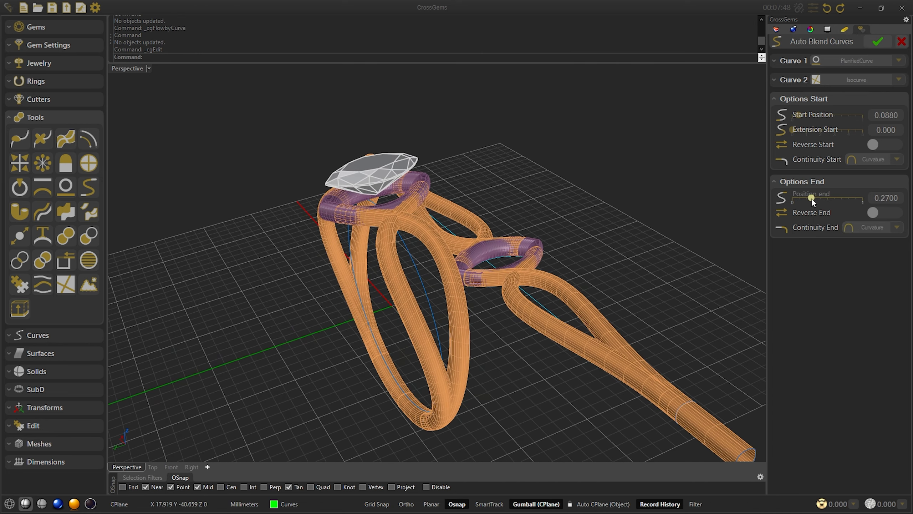
Fine-tune the blend curve's end position to 0.3090 in wireframe display, return to shaded display, and apply the edit
{"action": "left_click_drag", "start_coordinate": [814, 198], "coordinate": [812, 198]}
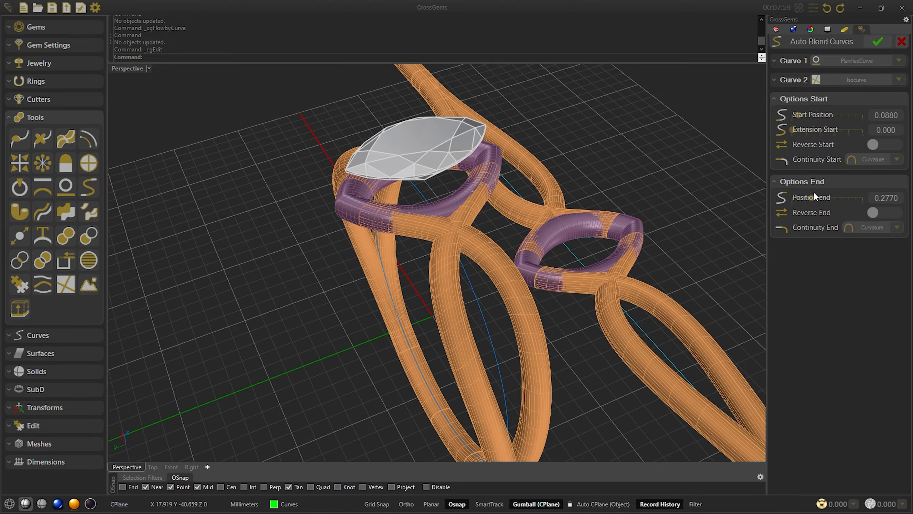
{"action": "right_click_drag", "start_coordinate": [540, 251], "coordinate": [413, 281]}
{"action": "left_click", "coordinate": [9, 504]}
{"action": "scroll", "coordinate": [414, 280], "scroll_direction": "up", "scroll_amount": 10}
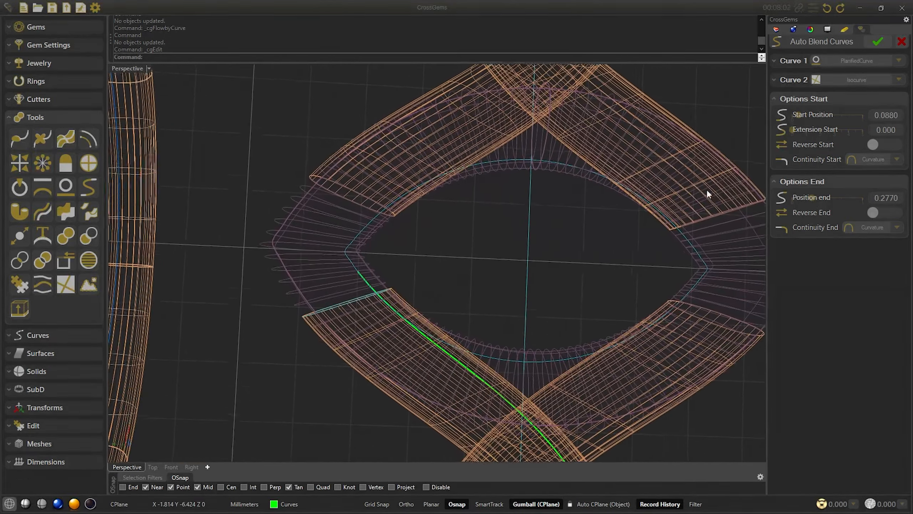
{"action": "left_click_drag", "start_coordinate": [813, 197], "coordinate": [814, 197]}
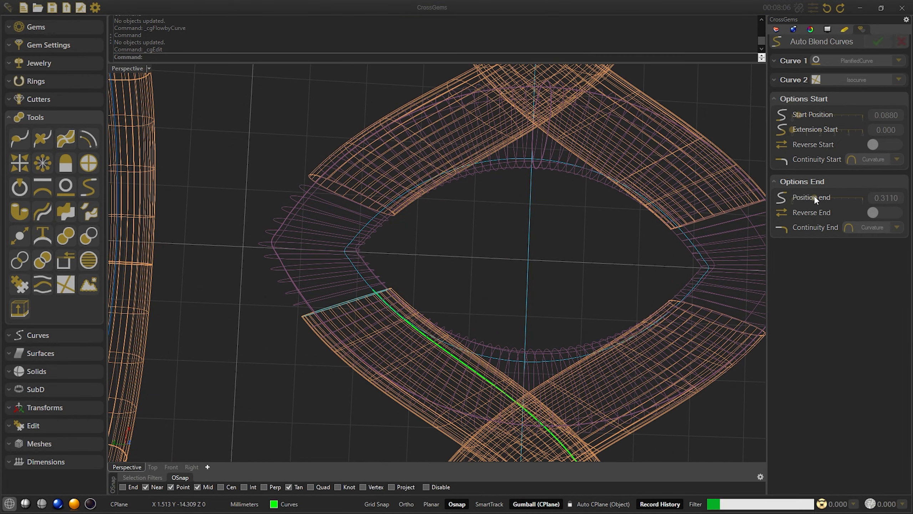
{"action": "key", "text": "Left"}
{"action": "key", "text": "Left"}
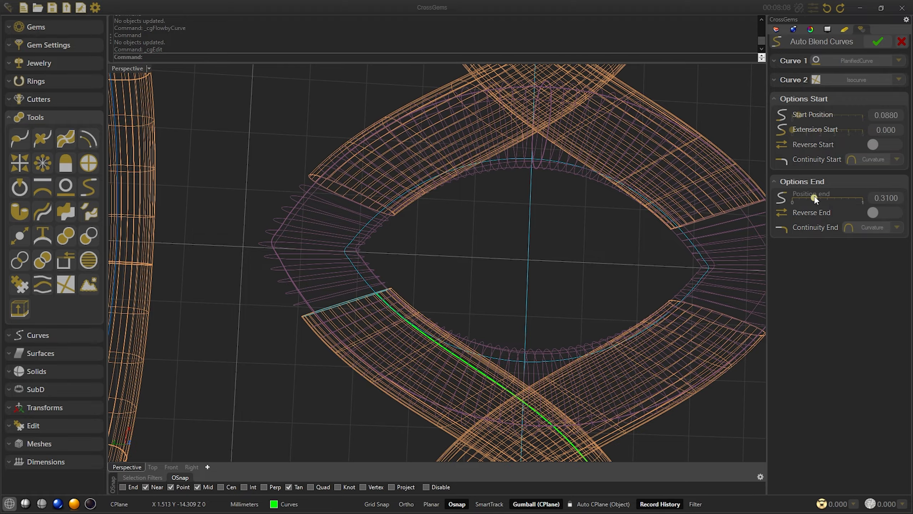
{"action": "scroll", "coordinate": [680, 309], "scroll_direction": "down", "scroll_amount": 6}
{"action": "right_click_drag", "start_coordinate": [518, 334], "coordinate": [487, 300]}
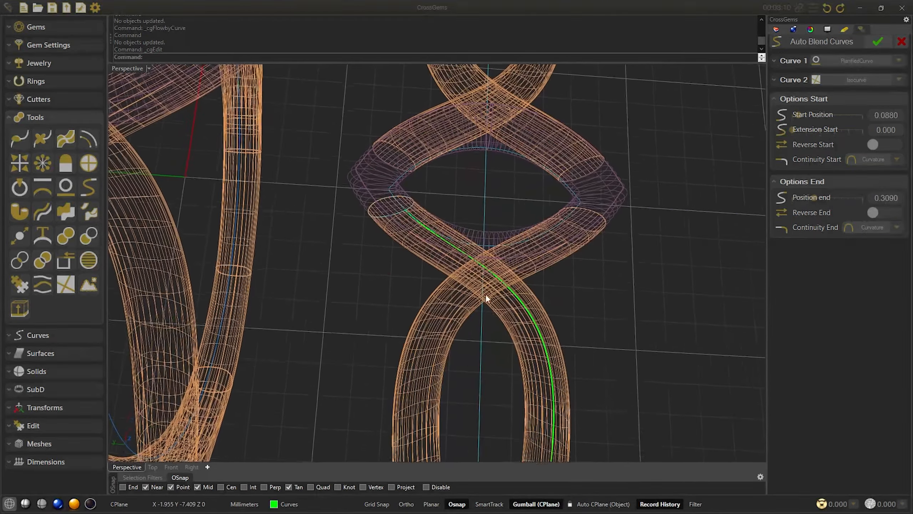
{"action": "left_click", "coordinate": [22, 501]}
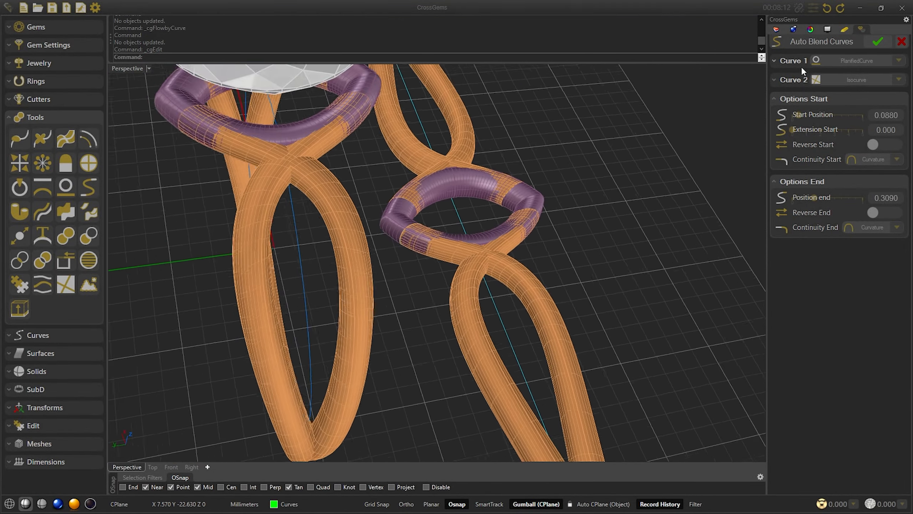
{"action": "left_click", "coordinate": [877, 42]}
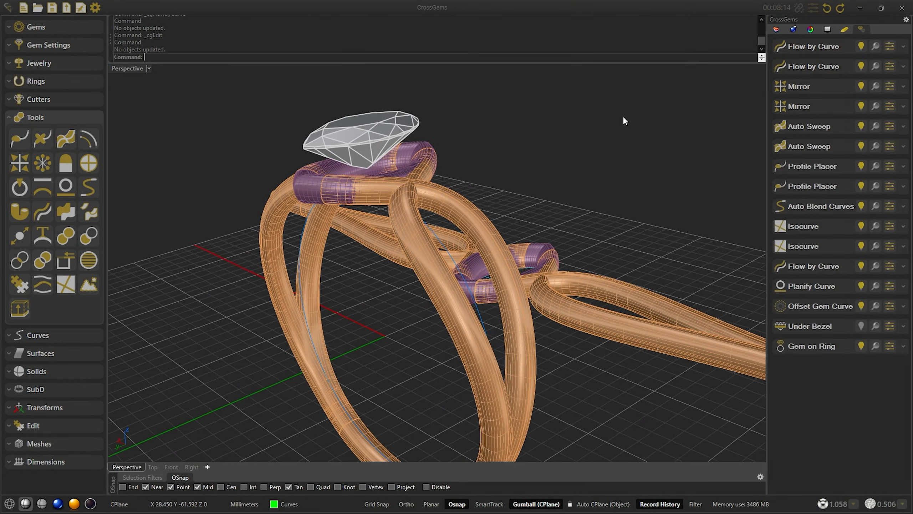
Examine the ring in the metallic display mode, and return to shaded display for a close view of the gem
{"action": "left_click", "coordinate": [90, 503]}
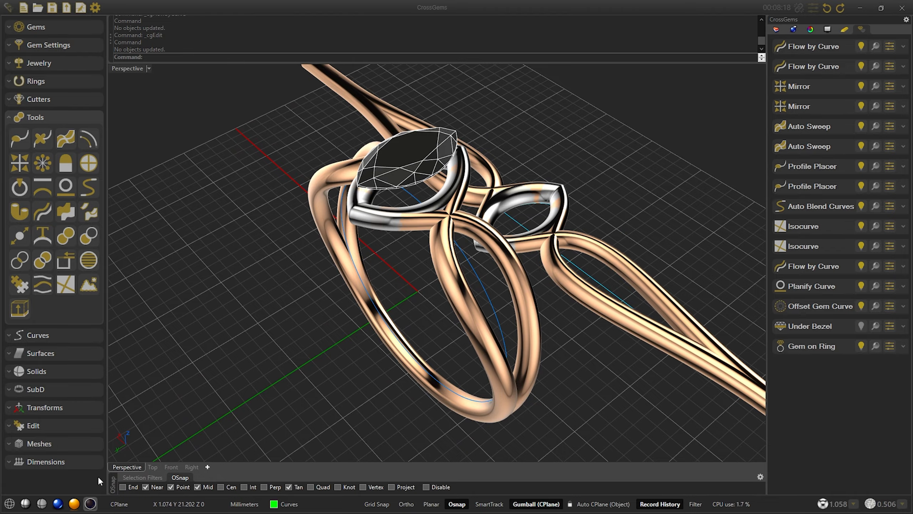
{"action": "left_click", "coordinate": [26, 504]}
{"action": "mouse_move", "coordinate": [302, 346]}
{"action": "right_mouse_down"}
{"action": "mouse_move", "coordinate": [540, 75]}
{"action": "mouse_move", "coordinate": [481, 161]}
{"action": "mouse_move", "coordinate": [461, 161]}
{"action": "mouse_move", "coordinate": [657, 132]}
{"action": "right_mouse_up"}
{"action": "scroll", "coordinate": [657, 132], "scroll_direction": "up", "scroll_amount": 5}
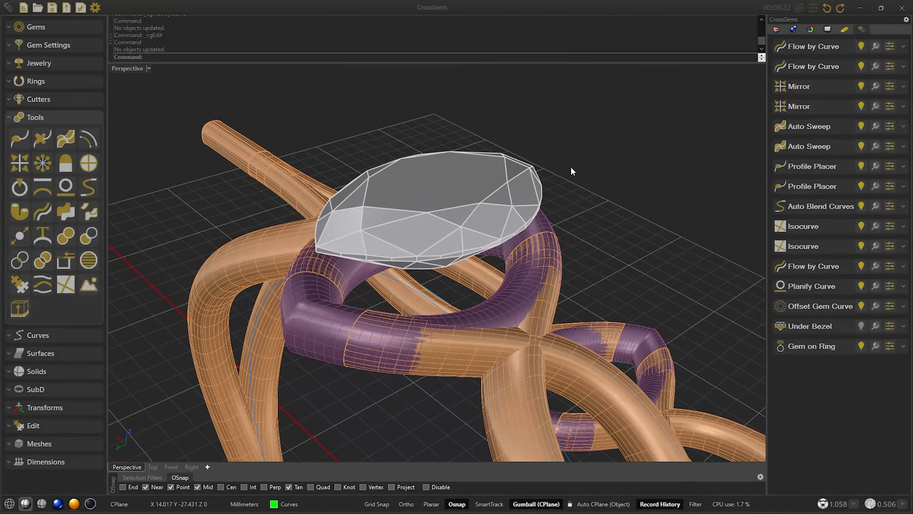
Create an offset curve around the marquise gem with Horizontal Offset 1.00 and Vertical Offset -0.40, and select it
{"action": "left_click", "coordinate": [513, 181]}
{"action": "right_click_drag", "start_coordinate": [513, 181], "coordinate": [485, 201]}
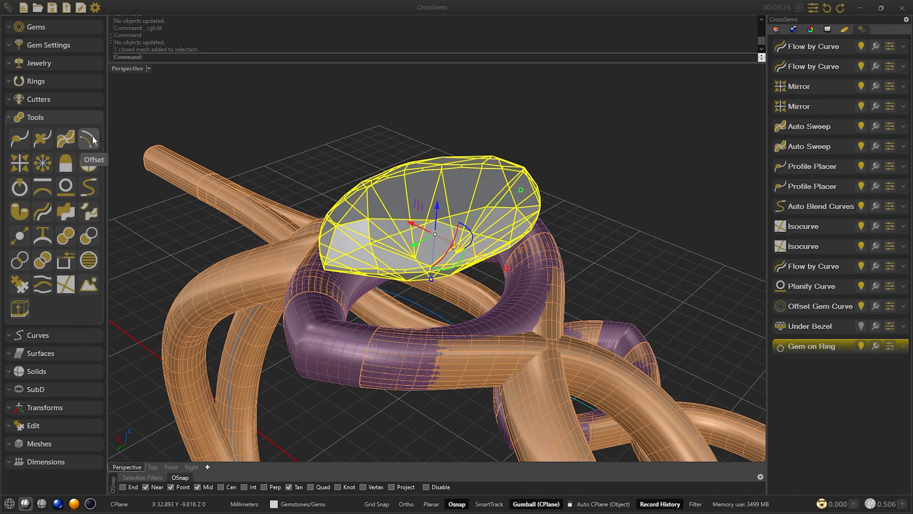
{"action": "left_click", "coordinate": [93, 140]}
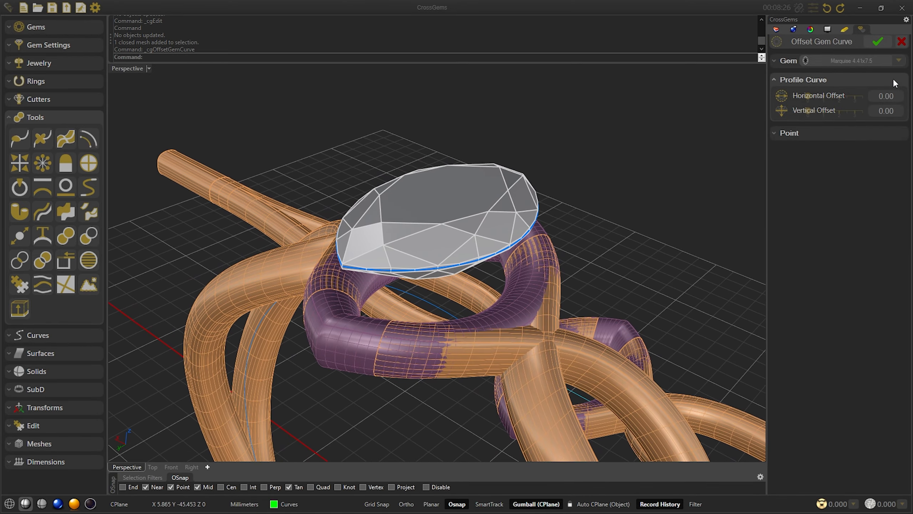
{"action": "scroll", "coordinate": [895, 96], "scroll_direction": "up", "scroll_amount": 4}
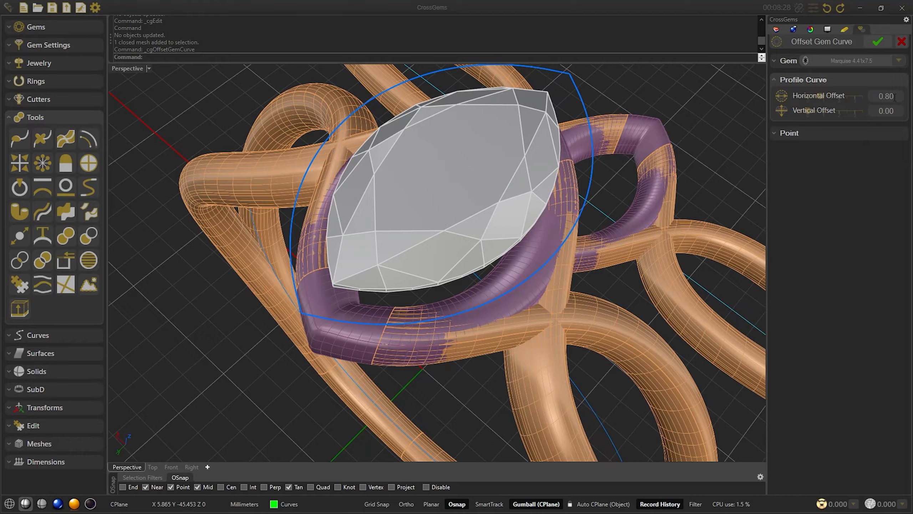
{"action": "scroll", "coordinate": [888, 111], "scroll_direction": "down", "scroll_amount": 3}
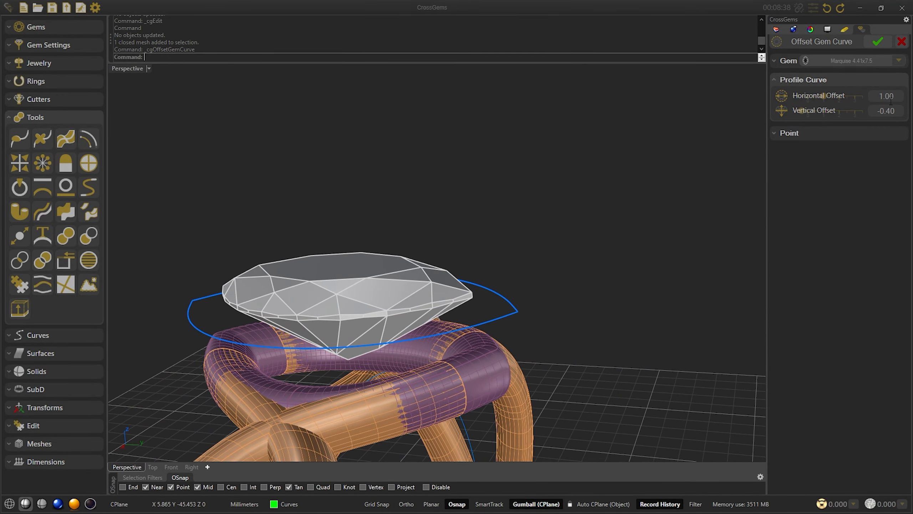
{"action": "key", "text": "Return"}
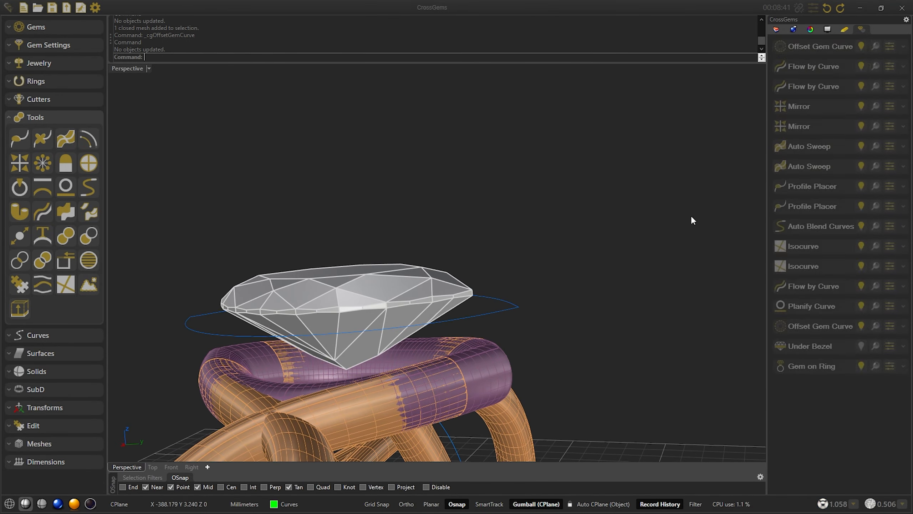
{"action": "left_click", "coordinate": [351, 263]}
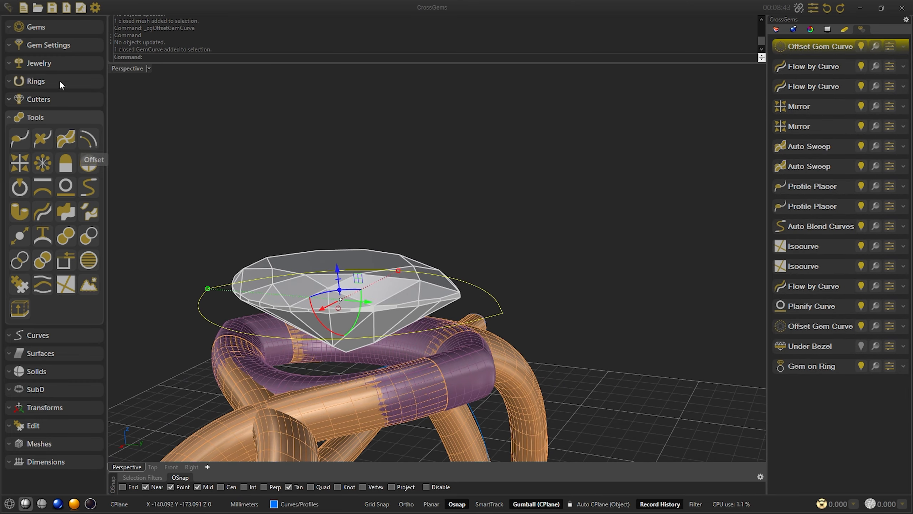
Place brilliant gems along the offset gem curve with Gems on Curve, setting Gem Length and Gem Width to 1.30
{"action": "left_click", "coordinate": [58, 26]}
{"action": "left_click", "coordinate": [90, 48]}
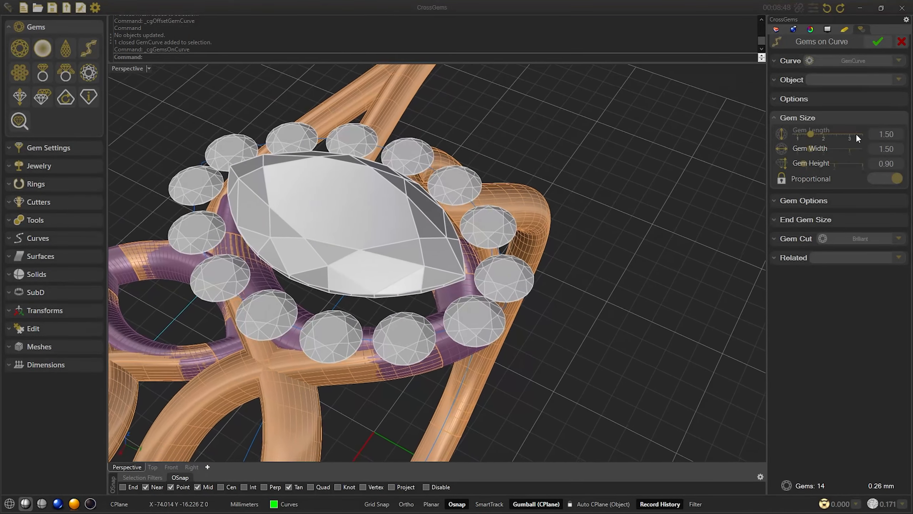
{"action": "scroll", "coordinate": [889, 140], "scroll_direction": "down", "scroll_amount": 2}
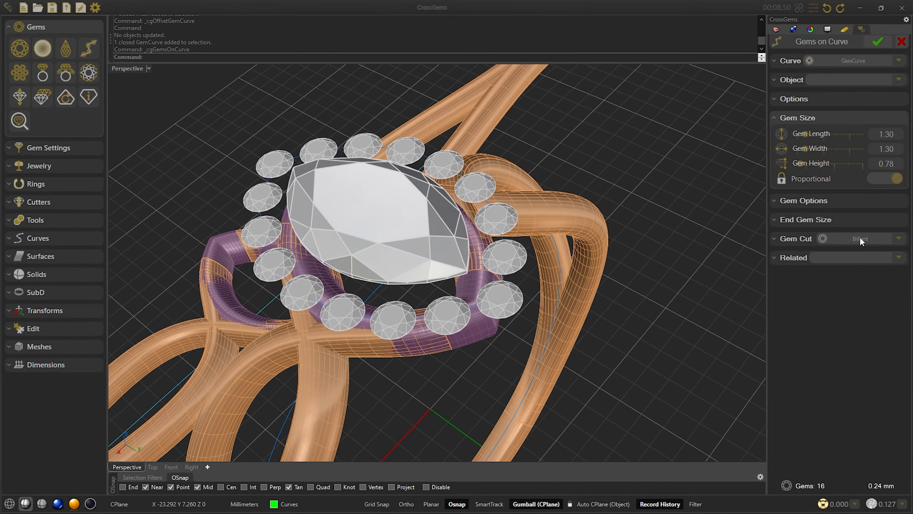
Limit the gems on the curve to an End Point of 0.25 and apply the feature
{"action": "left_click", "coordinate": [808, 100]}
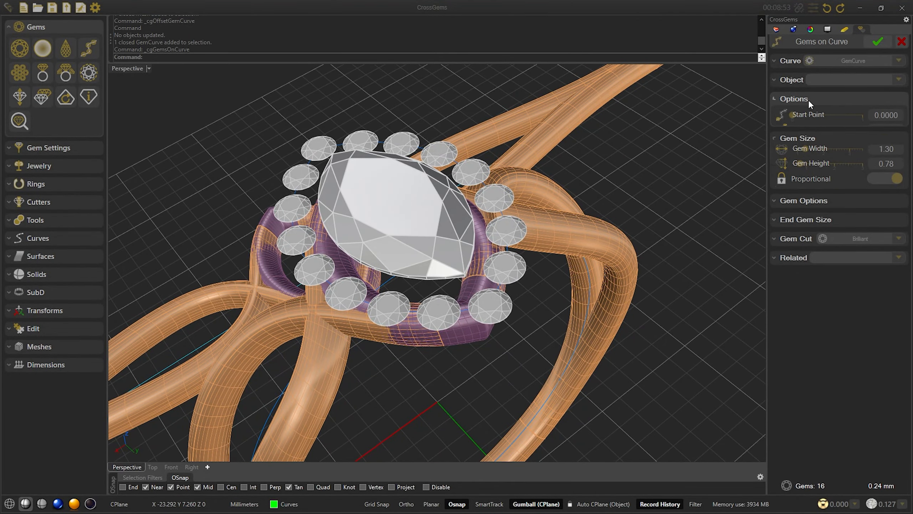
{"action": "left_click", "coordinate": [879, 144]}
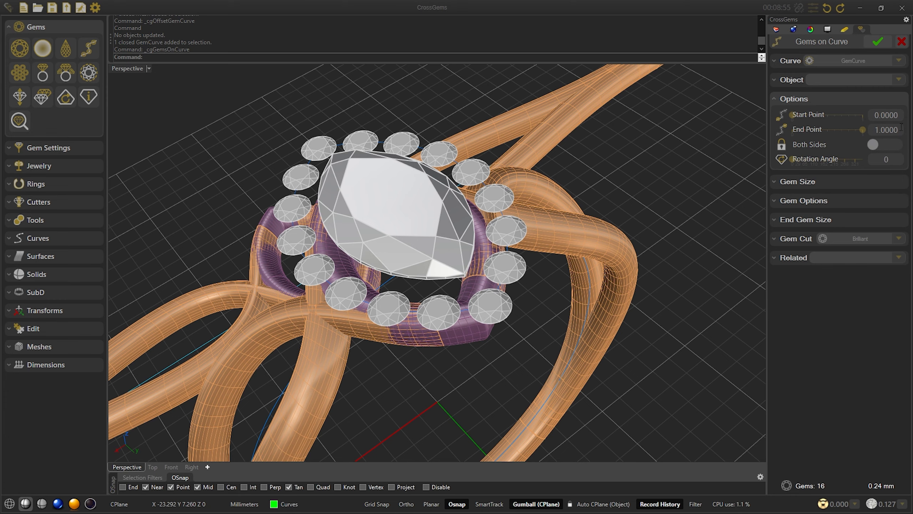
{"action": "left_click", "coordinate": [856, 129]}
{"action": "type", "text": "0.25"}
{"action": "key", "text": "Return"}
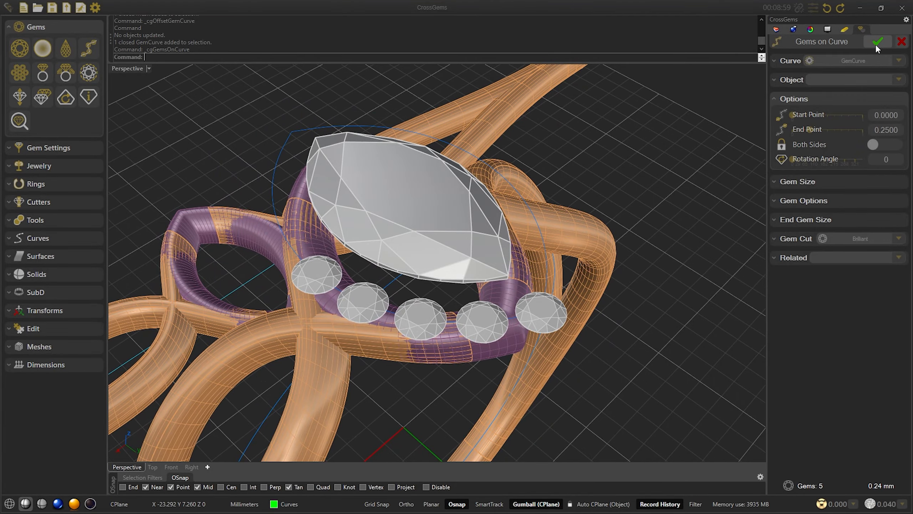
{"action": "left_click", "coordinate": [877, 42]}
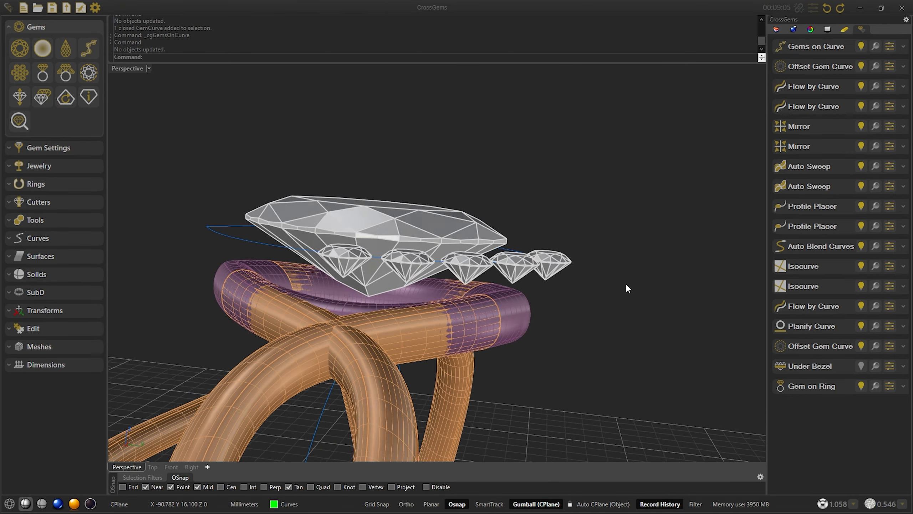
Set the Under Bezel's Horizontal Distance to 0.650 and apply the edit
{"action": "left_click", "coordinate": [893, 369]}
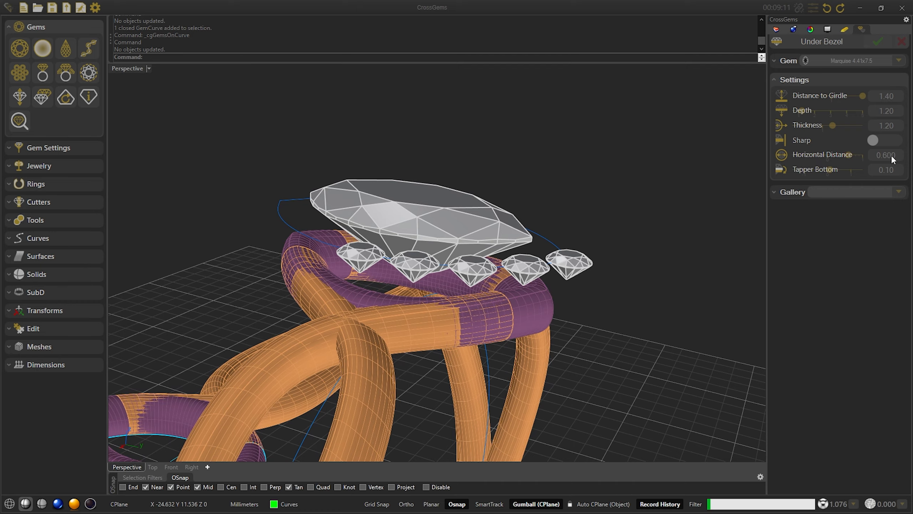
{"action": "scroll", "coordinate": [892, 155], "scroll_direction": "up", "scroll_amount": 1}
{"action": "scroll", "coordinate": [891, 155], "scroll_direction": "up", "scroll_amount": 1}
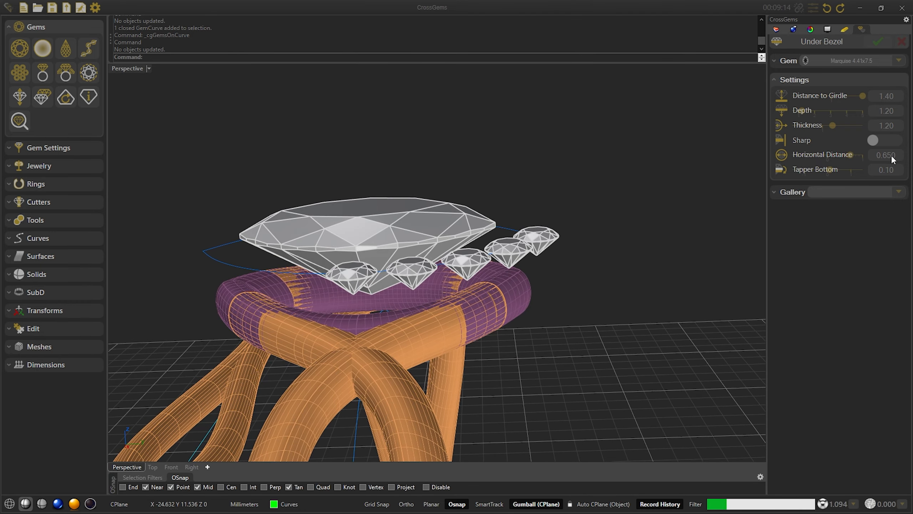
{"action": "left_click", "coordinate": [877, 42]}
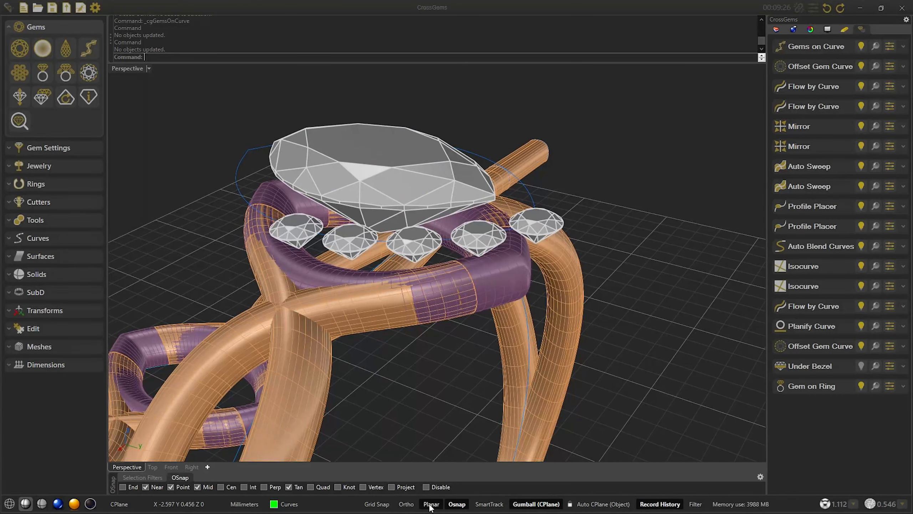
Hide the Jewelry layer so only the bezel, gems and curves are displayed
{"action": "left_click", "coordinate": [323, 502]}
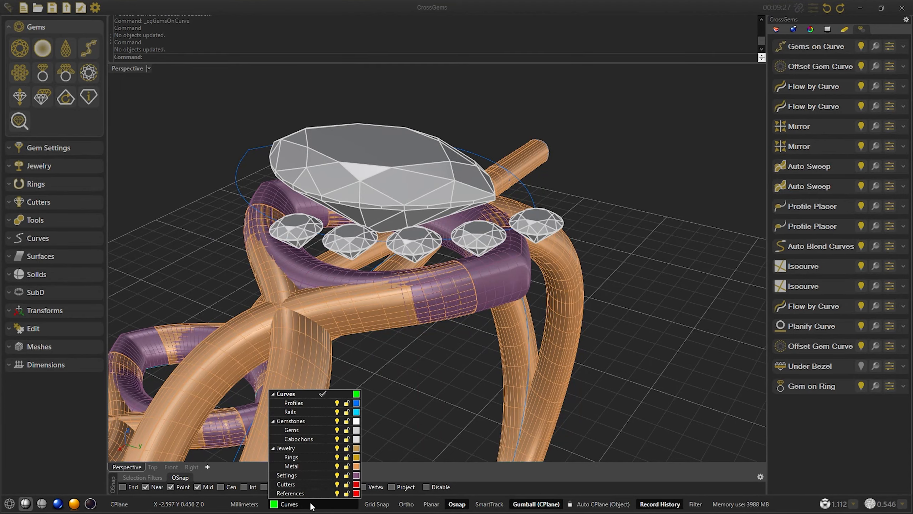
{"action": "left_click", "coordinate": [337, 448]}
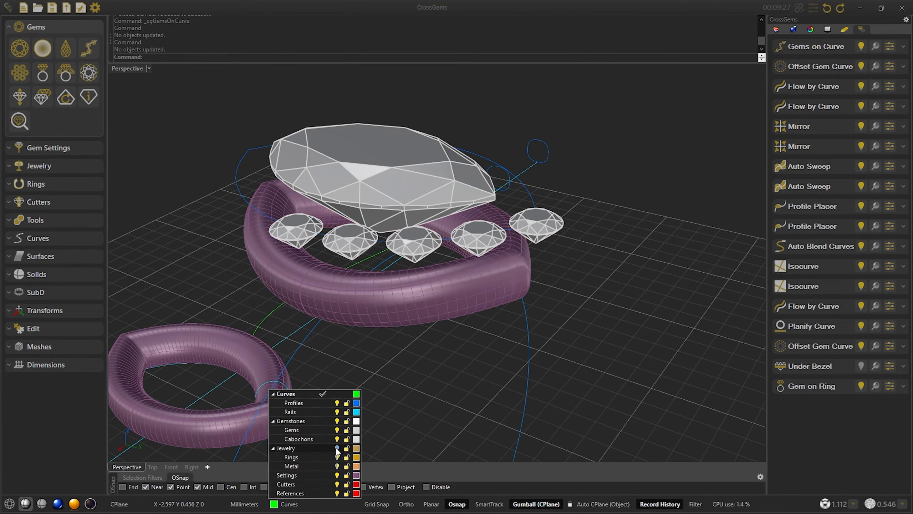
{"action": "left_click", "coordinate": [670, 330]}
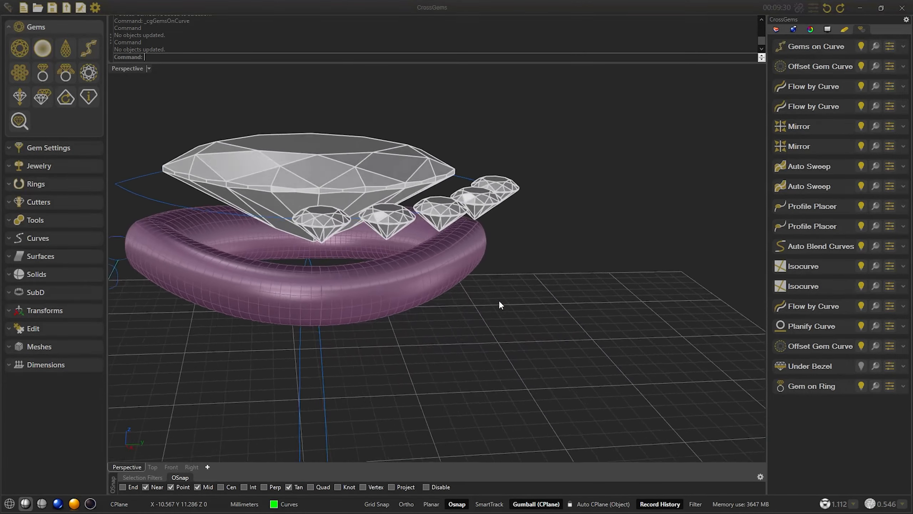
Create an outer Offset Gem Curve from the small gems' guide curve with Horizontal Offset 0.30 and Vertical Offset 0.00
{"action": "left_click", "coordinate": [65, 217]}
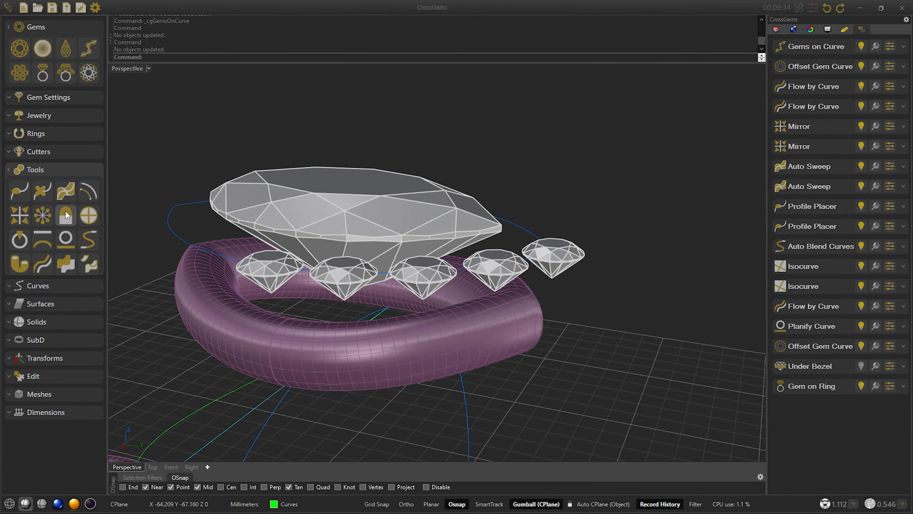
{"action": "left_click", "coordinate": [816, 66]}
{"action": "left_click", "coordinate": [788, 77]}
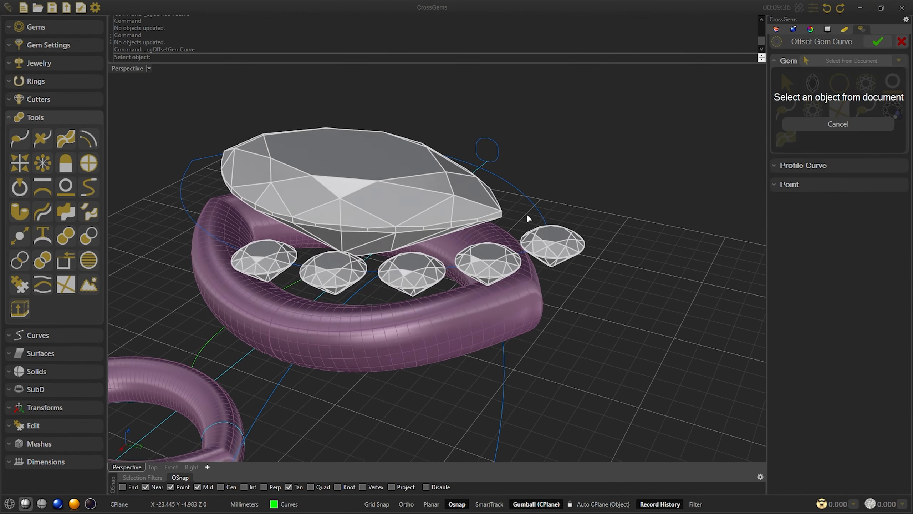
{"action": "key", "text": "Return"}
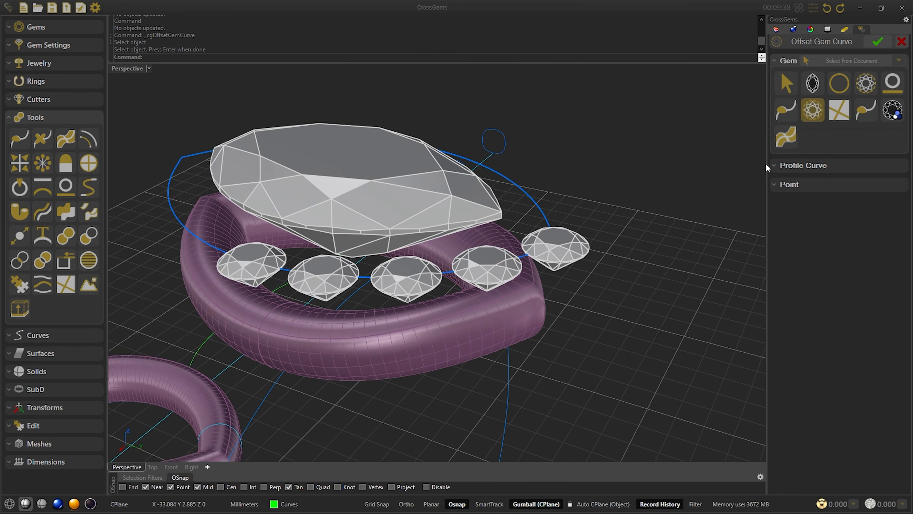
{"action": "left_click", "coordinate": [834, 164]}
{"action": "scroll", "coordinate": [882, 100], "scroll_direction": "up", "scroll_amount": 1}
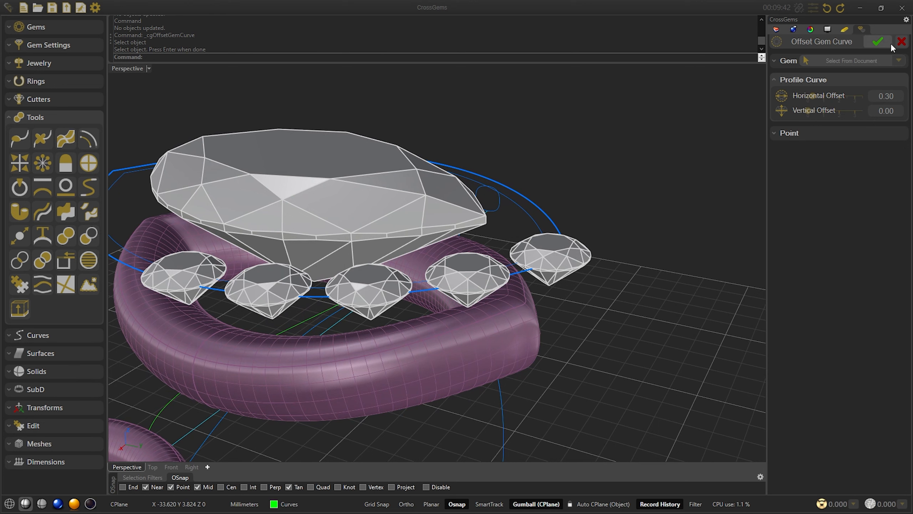
{"action": "left_click", "coordinate": [877, 41]}
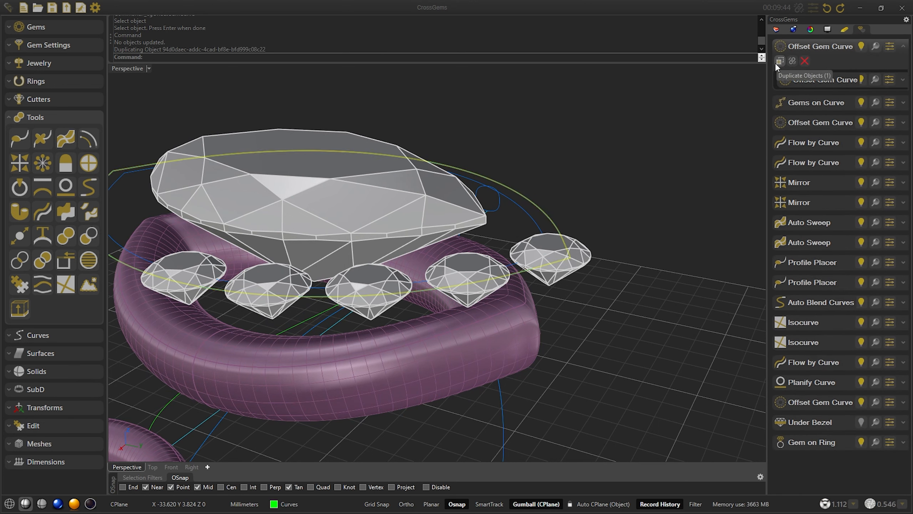
Duplicate the outer offset curve and set the copy's Horizontal Offset to 0.20 and Vertical Offset to -0.50
{"action": "left_click", "coordinate": [779, 61]}
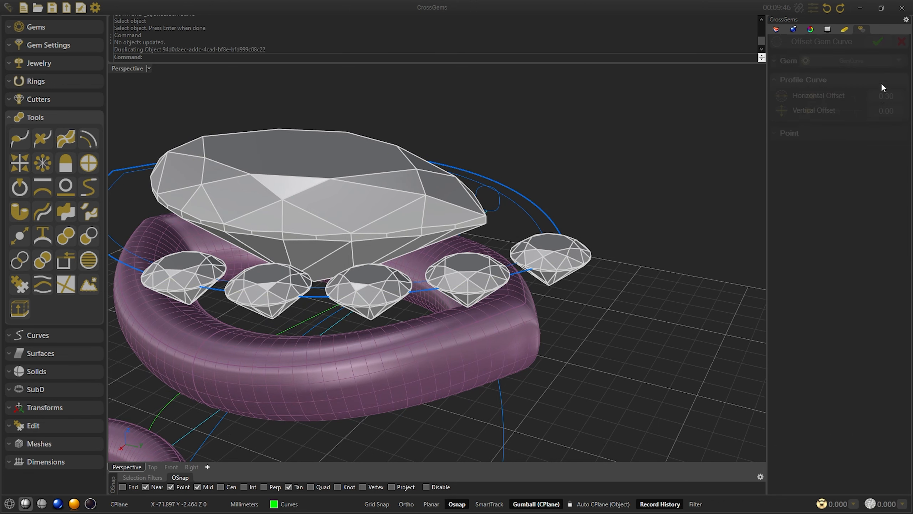
{"action": "scroll", "coordinate": [899, 113], "scroll_direction": "down", "scroll_amount": 4}
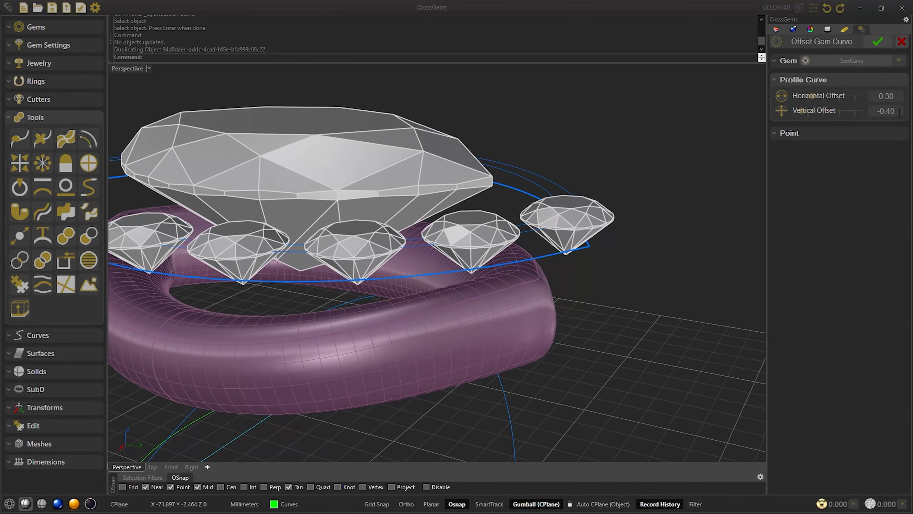
{"action": "scroll", "coordinate": [899, 113], "scroll_direction": "down", "scroll_amount": 1}
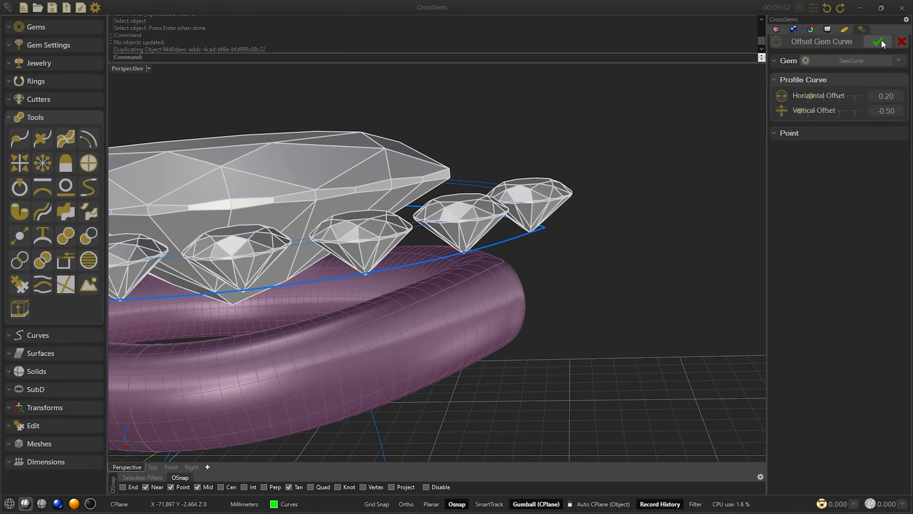
{"action": "left_click", "coordinate": [878, 41]}
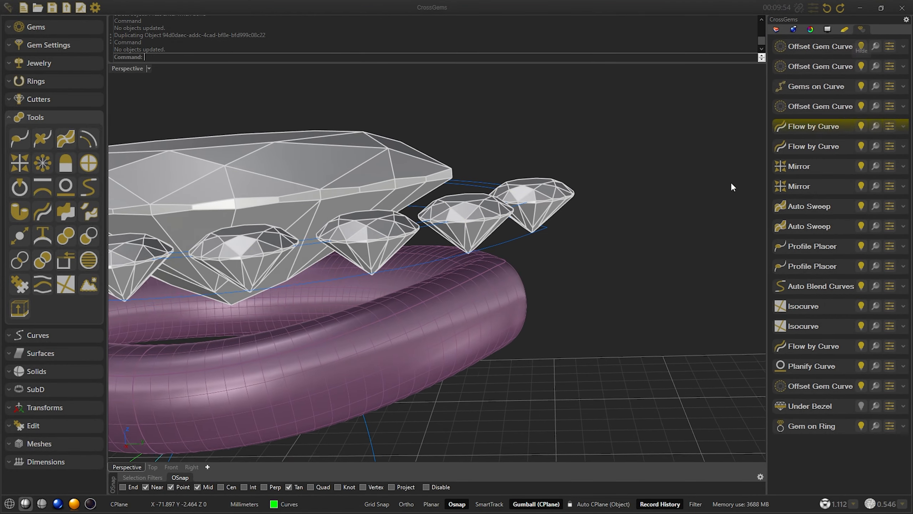
Edit the lower outer offset curve, setting its Vertical Offset to -0.60
{"action": "left_click", "coordinate": [530, 239]}
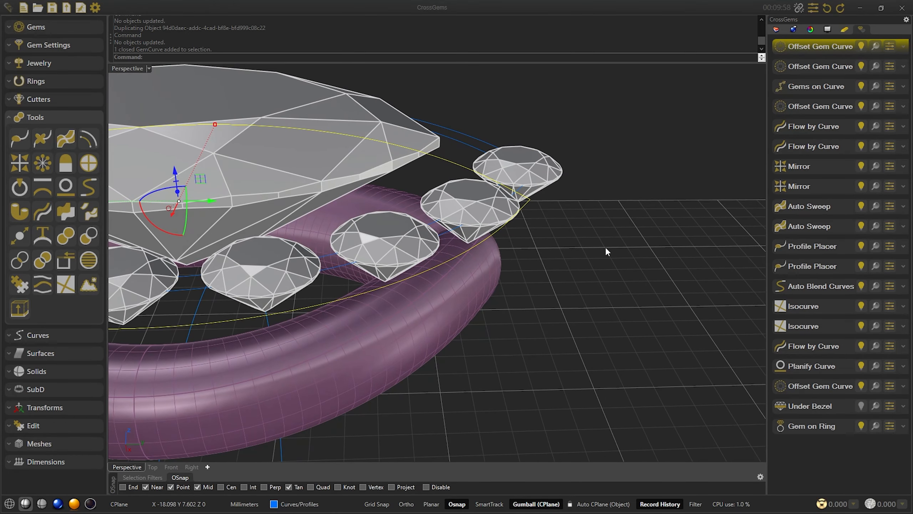
{"action": "right_click", "coordinate": [604, 248]}
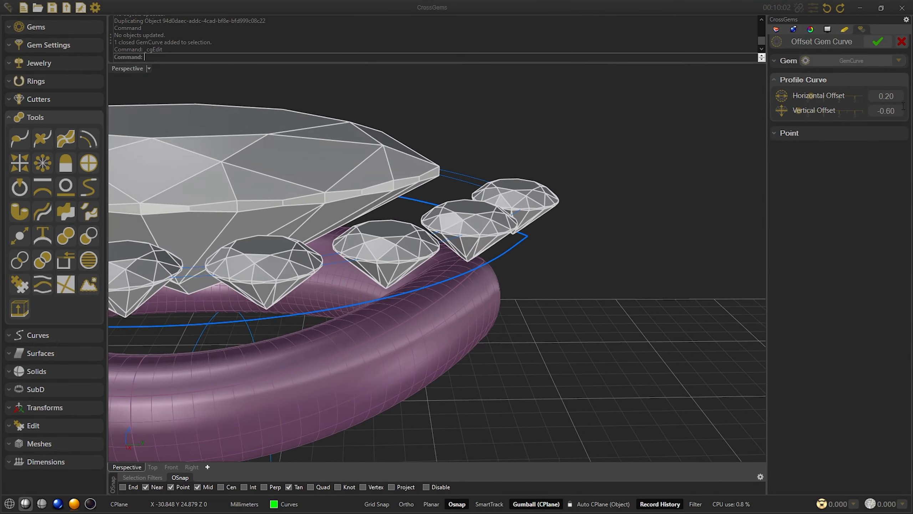
{"action": "left_click", "coordinate": [882, 42]}
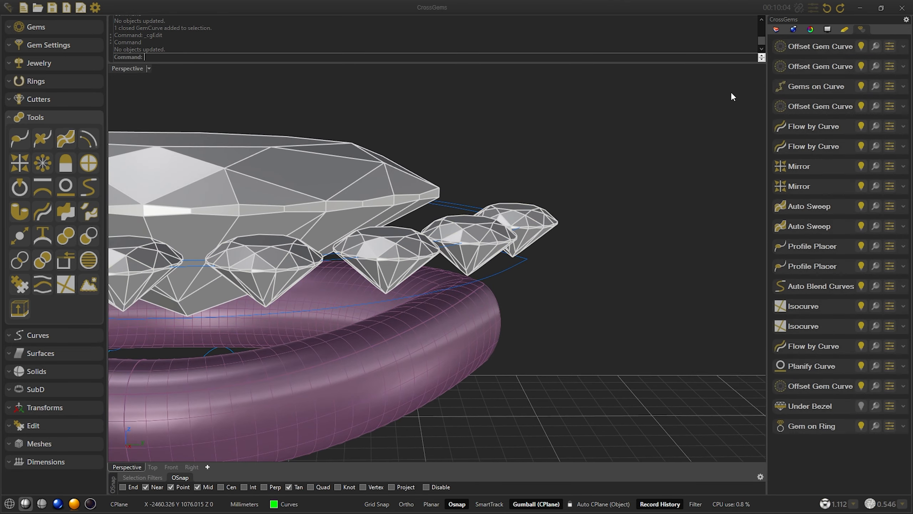
Create an inner Offset Gem Curve from the small gems' guide curve with Horizontal Offset -0.30, and duplicate it
{"action": "left_click", "coordinate": [89, 144]}
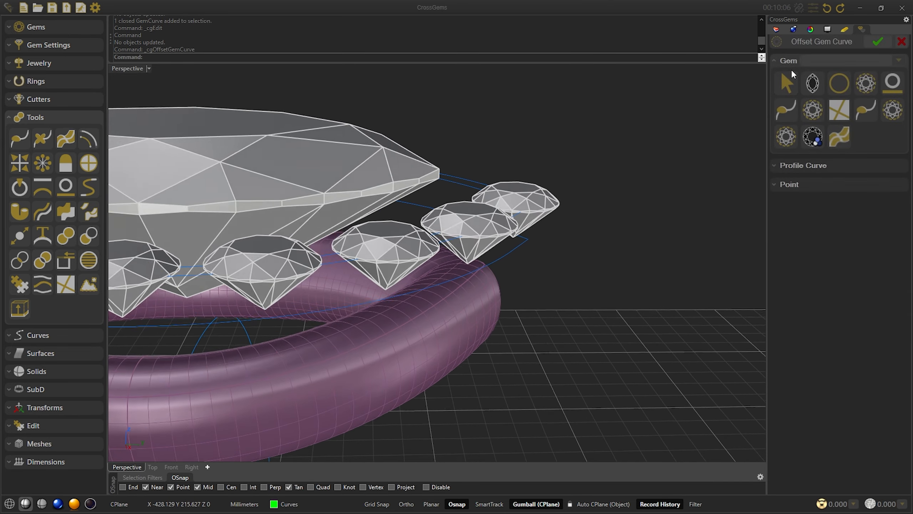
{"action": "left_click", "coordinate": [786, 83]}
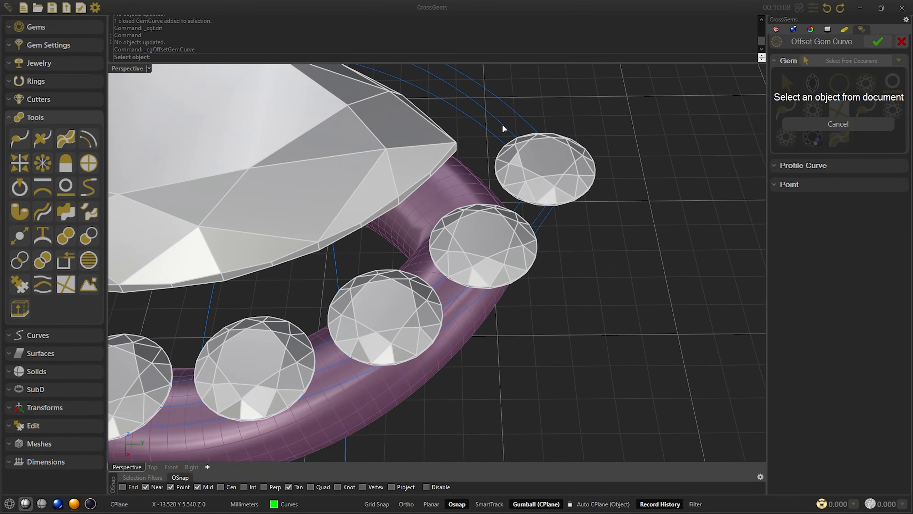
{"action": "left_click", "coordinate": [533, 179]}
{"action": "key", "text": "Return"}
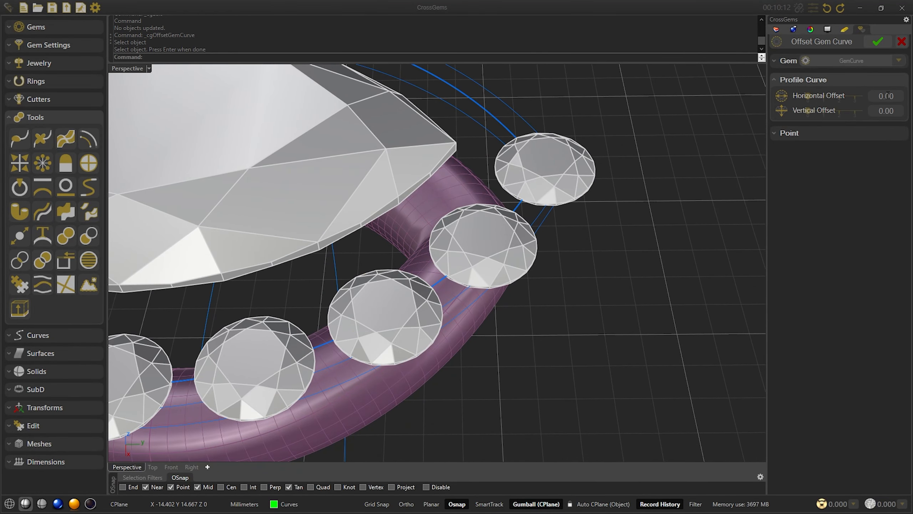
{"action": "left_click", "coordinate": [877, 42]}
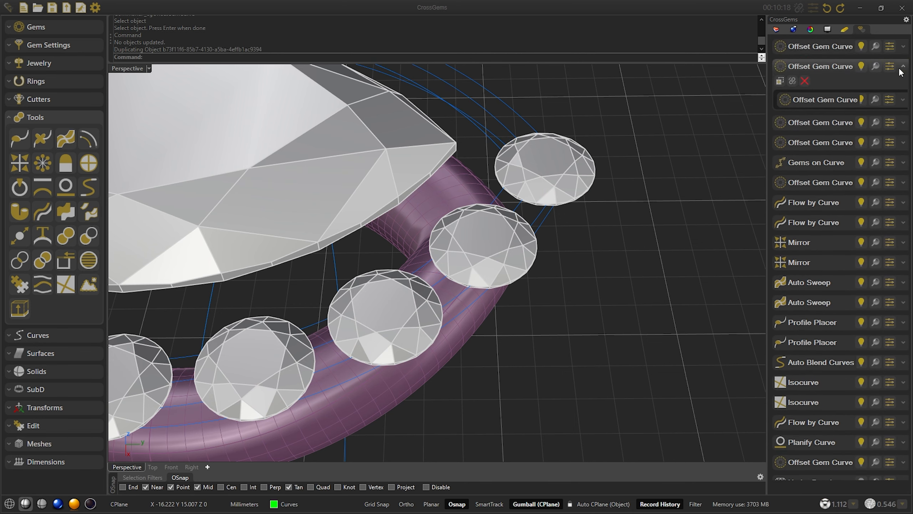
Set the duplicated inner offset curve's Vertical Offset to -0.60 and apply the edit
{"action": "left_click", "coordinate": [889, 46]}
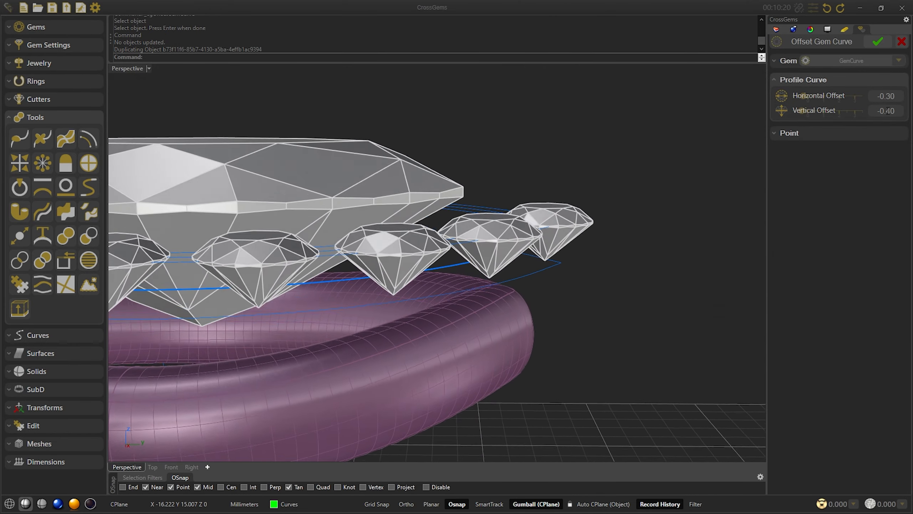
{"action": "scroll", "coordinate": [887, 110], "scroll_direction": "down", "scroll_amount": 1}
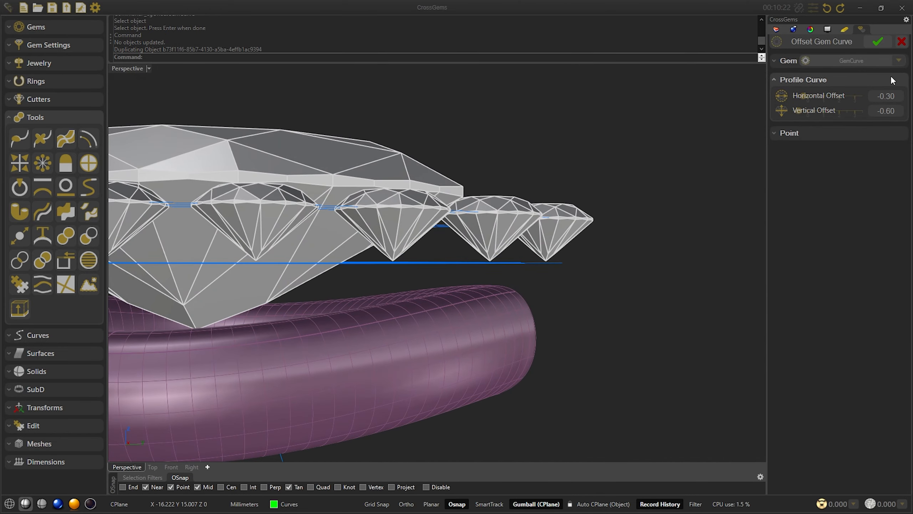
{"action": "left_click", "coordinate": [880, 41]}
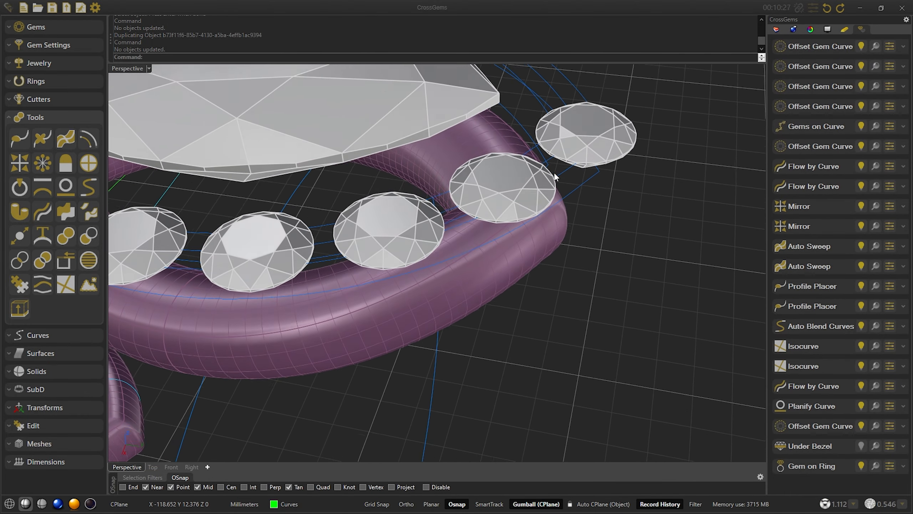
Move the small gems' guide curve to the Rails layer and hide that layer
{"action": "left_click", "coordinate": [549, 161]}
{"action": "left_click", "coordinate": [294, 504]}
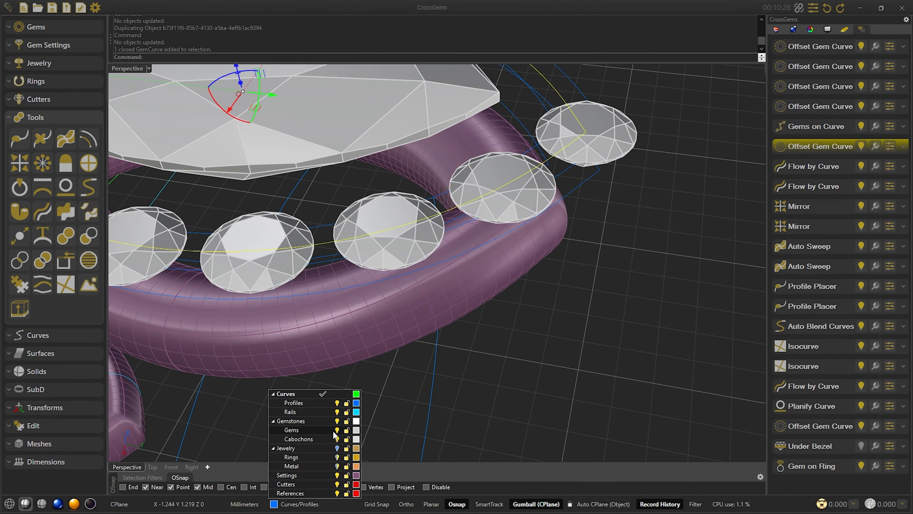
{"action": "left_click", "coordinate": [296, 411]}
{"action": "left_click", "coordinate": [541, 351]}
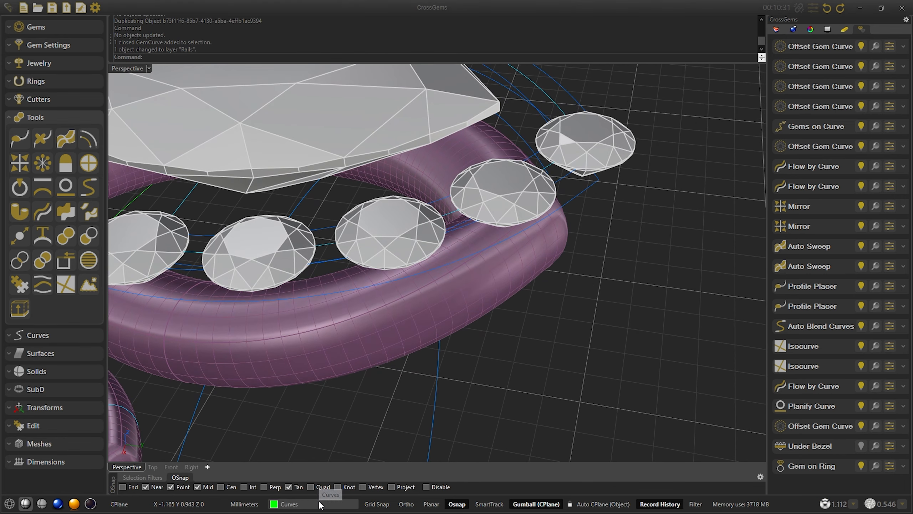
{"action": "left_click", "coordinate": [318, 502]}
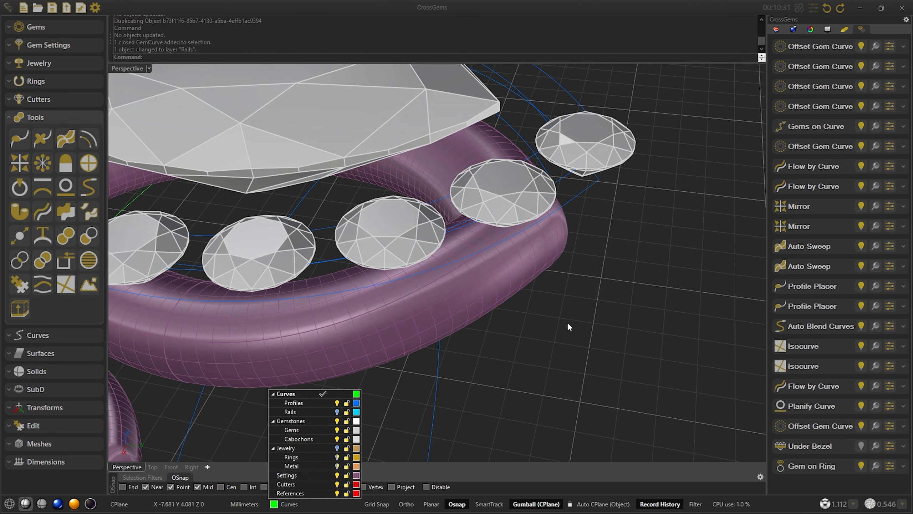
{"action": "right_click_drag", "start_coordinate": [568, 322], "coordinate": [527, 354]}
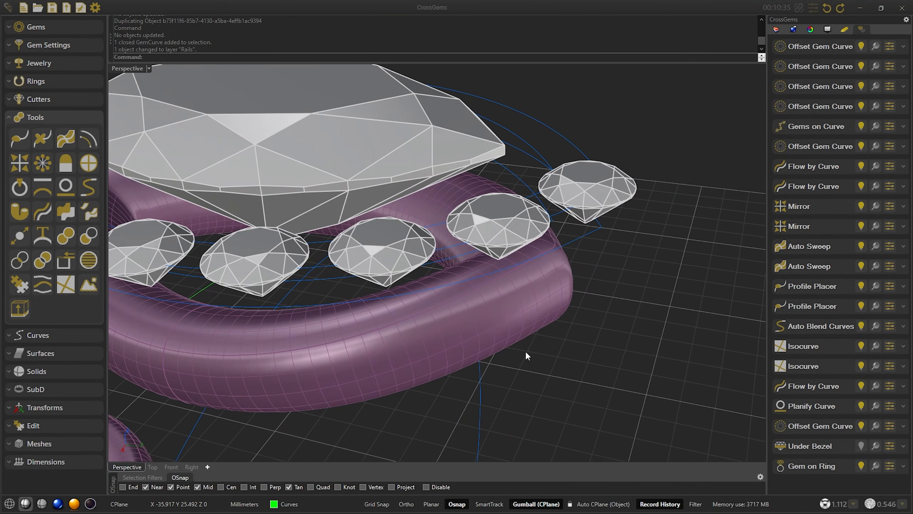
Show the Rails layer again and create an Isocurve on the upper under-bezel rail with X Coordinate 0.9960
{"action": "left_click", "coordinate": [305, 504]}
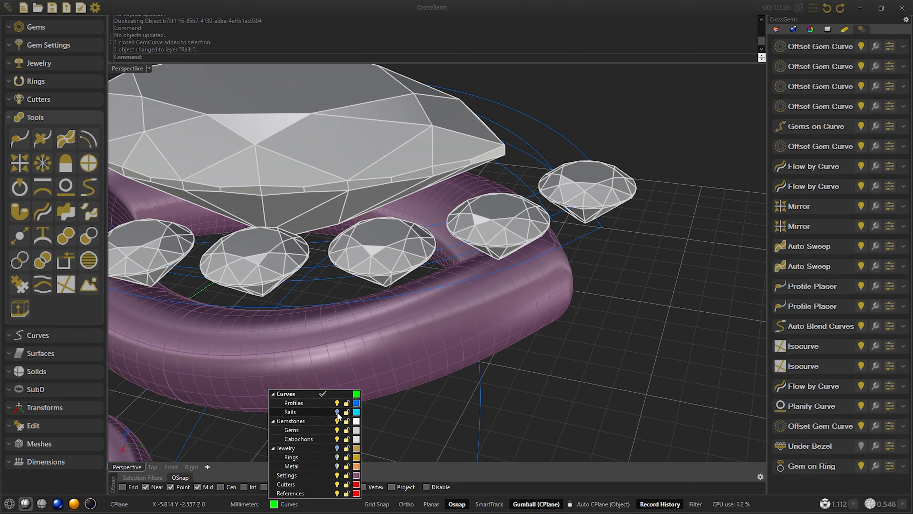
{"action": "right_click_drag", "start_coordinate": [598, 367], "coordinate": [596, 367]}
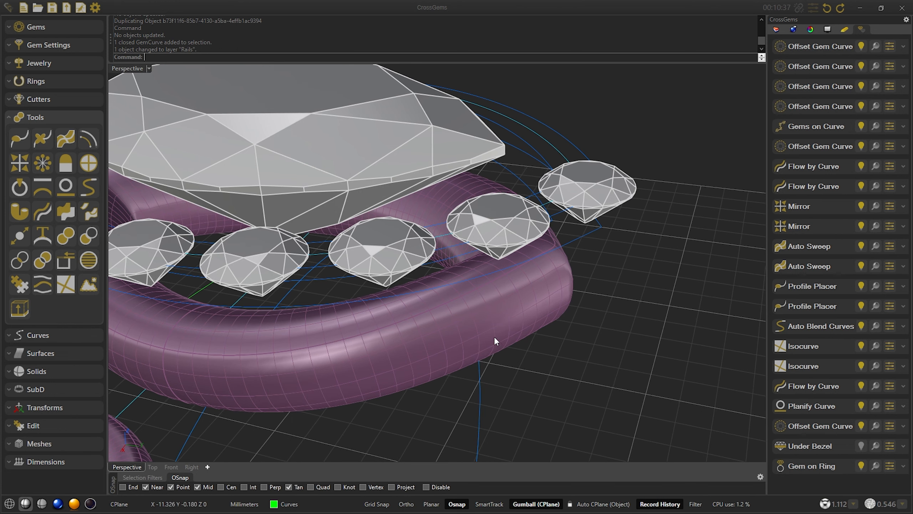
{"action": "left_click", "coordinate": [68, 287]}
{"action": "left_click", "coordinate": [494, 303]}
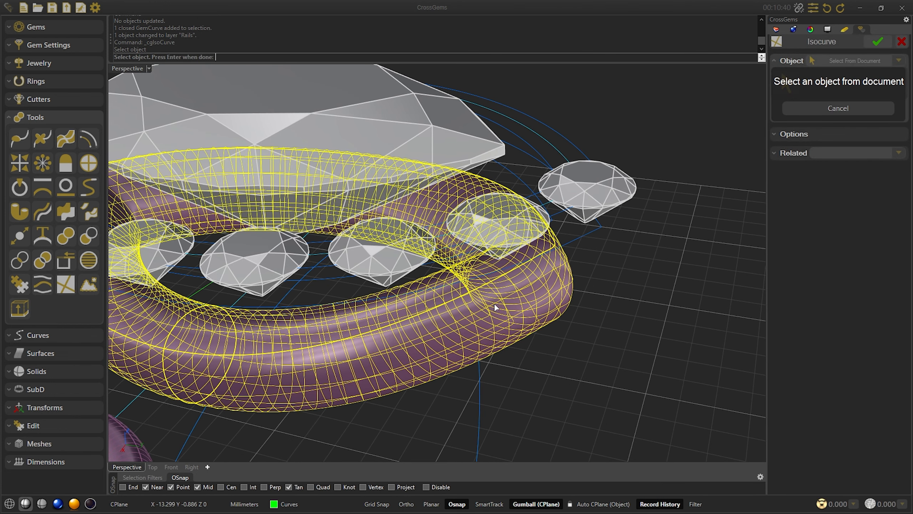
{"action": "key", "text": "Return"}
{"action": "left_click", "coordinate": [780, 112]}
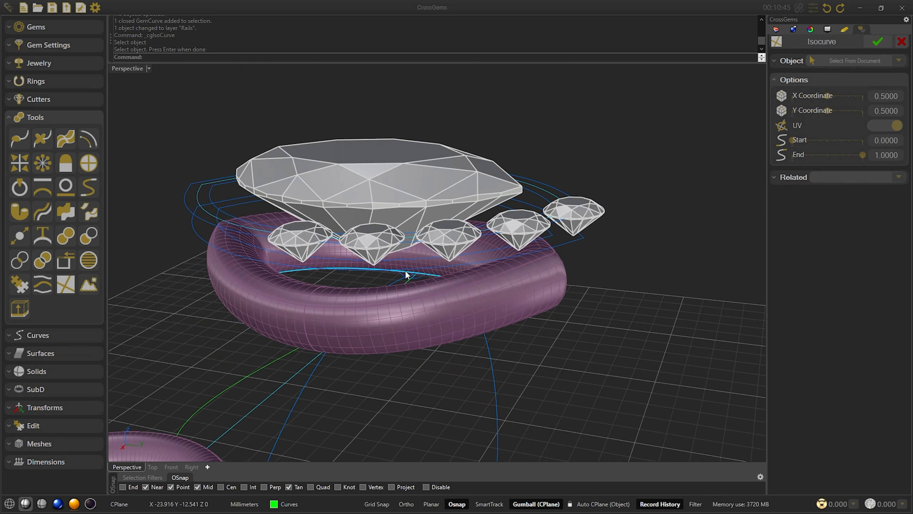
{"action": "left_click_drag", "start_coordinate": [825, 96], "coordinate": [861, 120]}
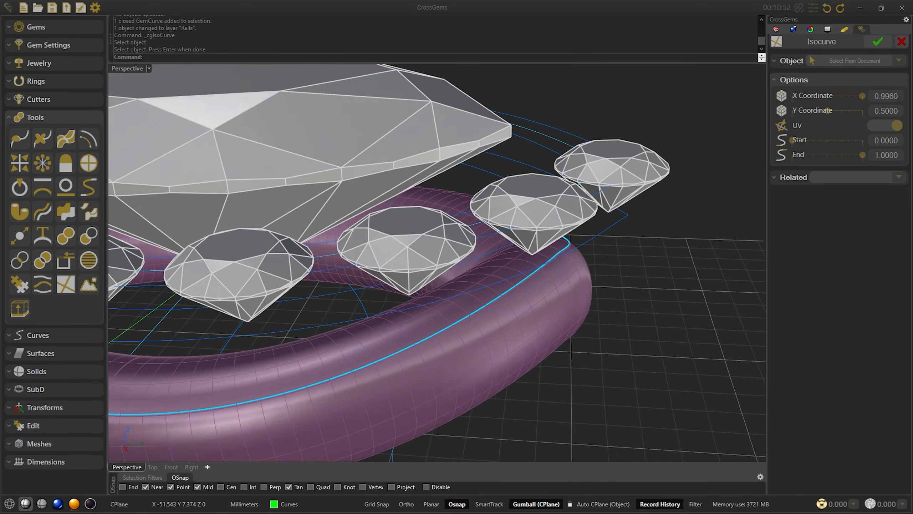
{"action": "left_click", "coordinate": [880, 43]}
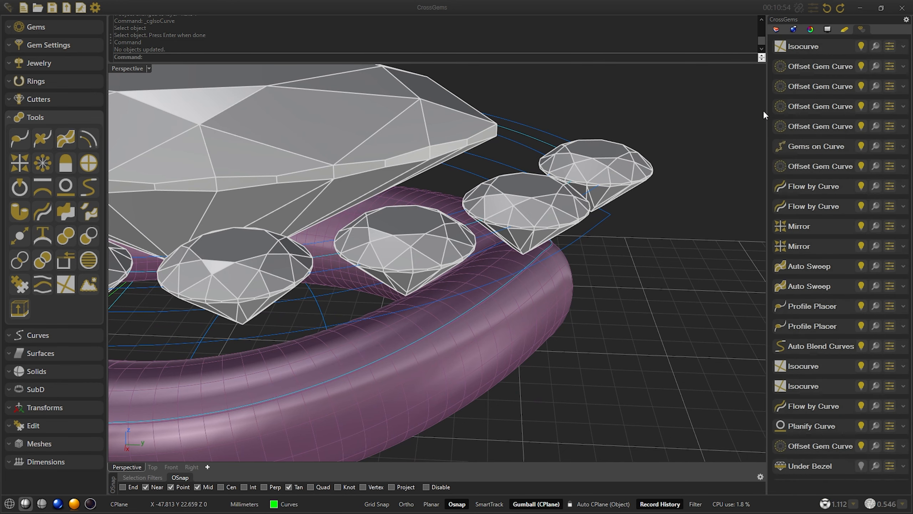
Duplicate the new isocurve and set the copy's X Coordinate to 0.8990
{"action": "left_click", "coordinate": [905, 48]}
{"action": "left_click", "coordinate": [778, 62]}
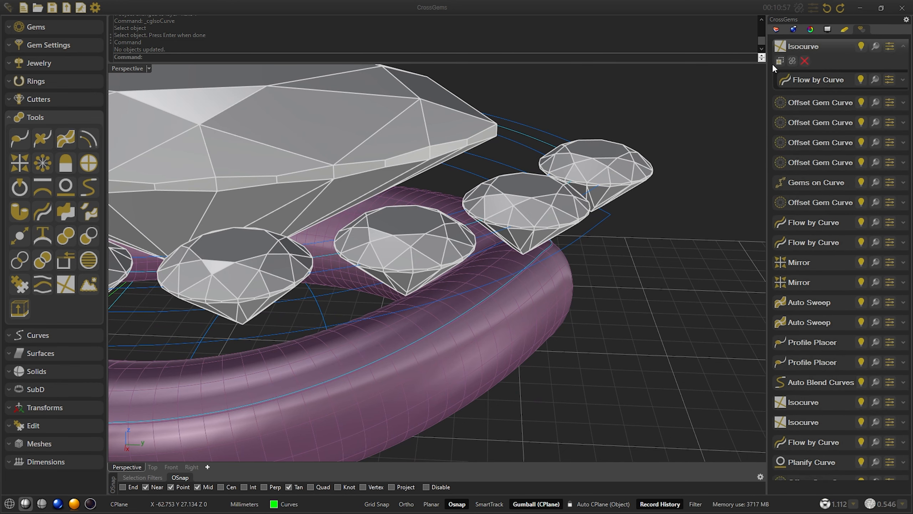
{"action": "left_click", "coordinate": [890, 66]}
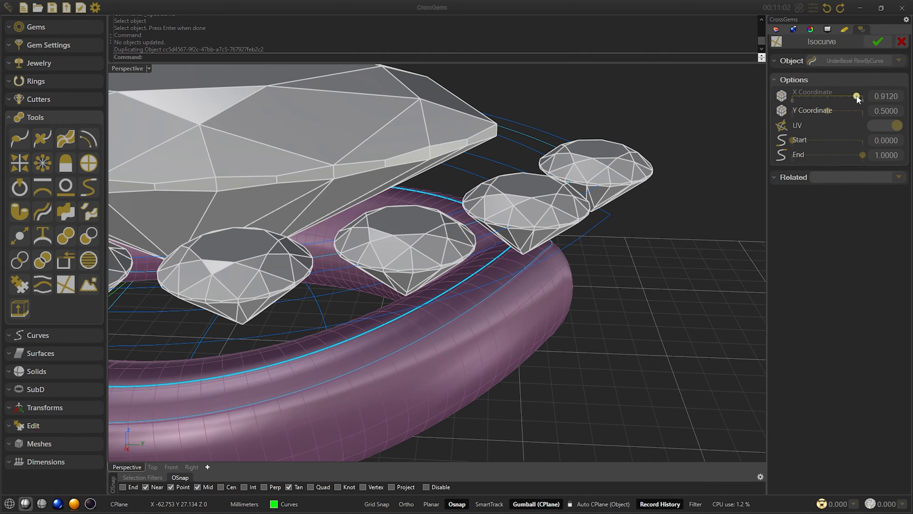
{"action": "left_click_drag", "start_coordinate": [857, 96], "coordinate": [855, 96]}
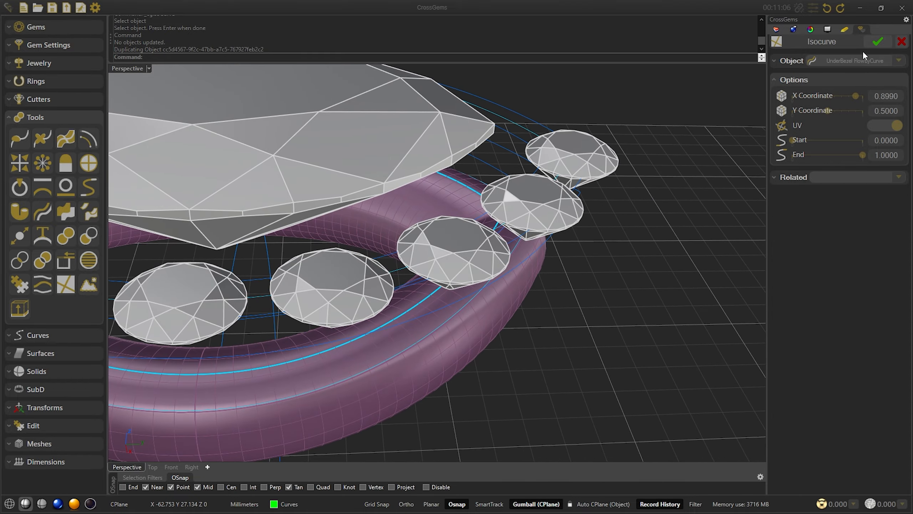
{"action": "left_click", "coordinate": [877, 41]}
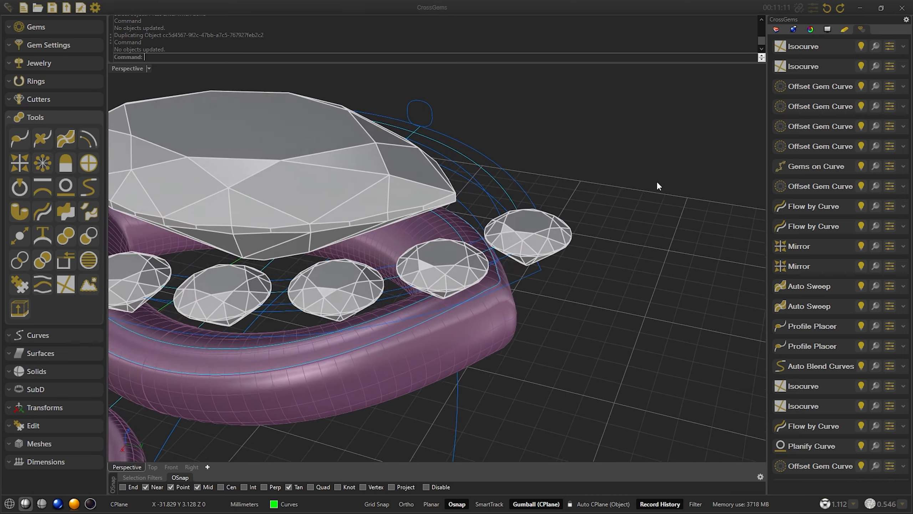
Loft the two inner offset gem curves down to the inner isocurve, rebuilding the cross-sections with 100 control points
{"action": "left_click", "coordinate": [38, 348]}
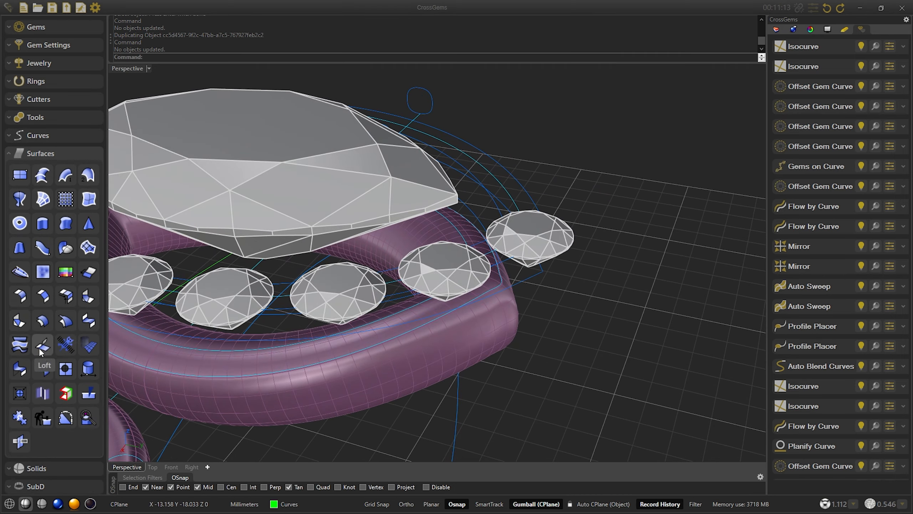
{"action": "left_click", "coordinate": [48, 177]}
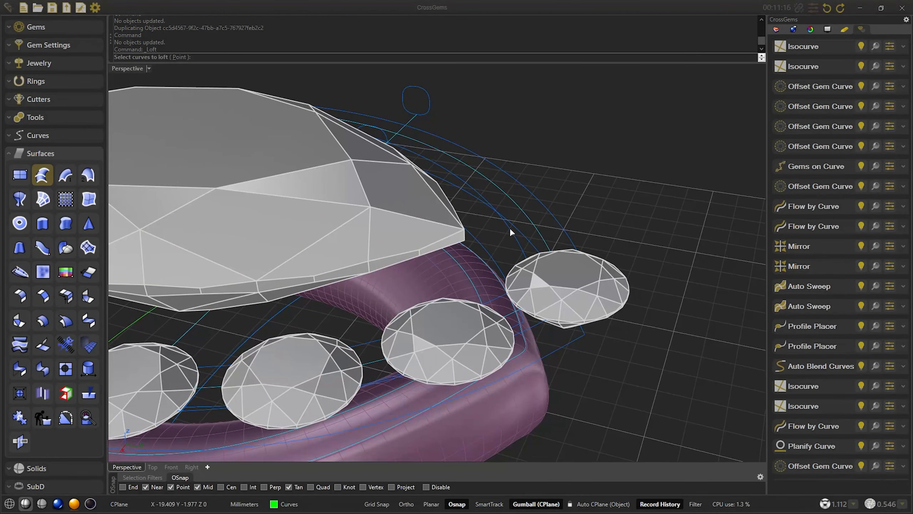
{"action": "left_click", "coordinate": [484, 191]}
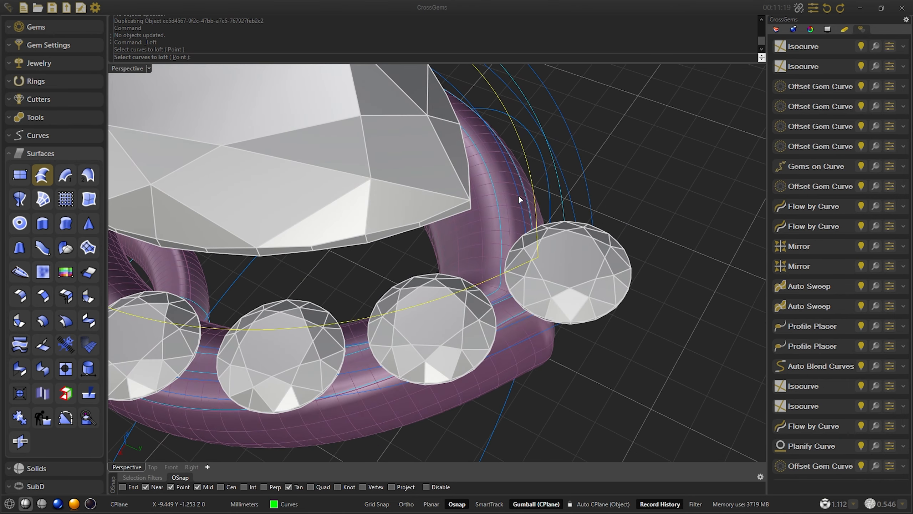
{"action": "left_click", "coordinate": [518, 195]}
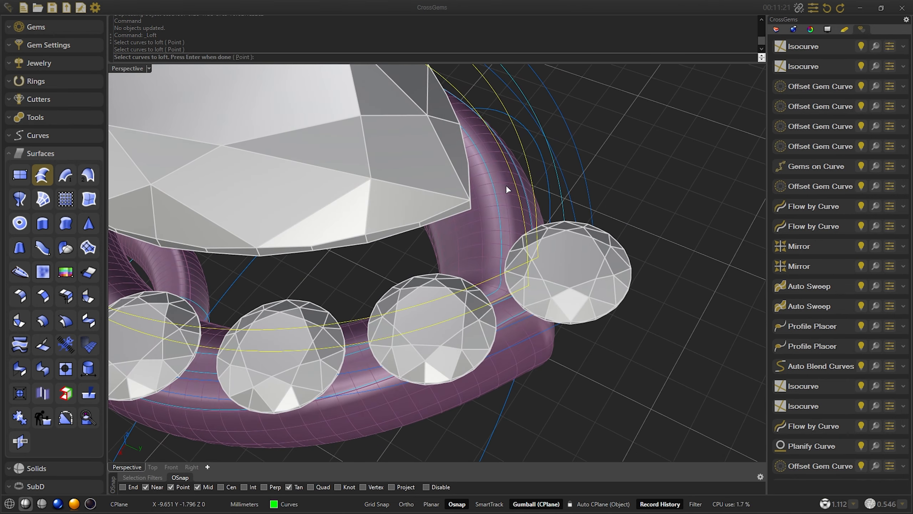
{"action": "left_click", "coordinate": [499, 217]}
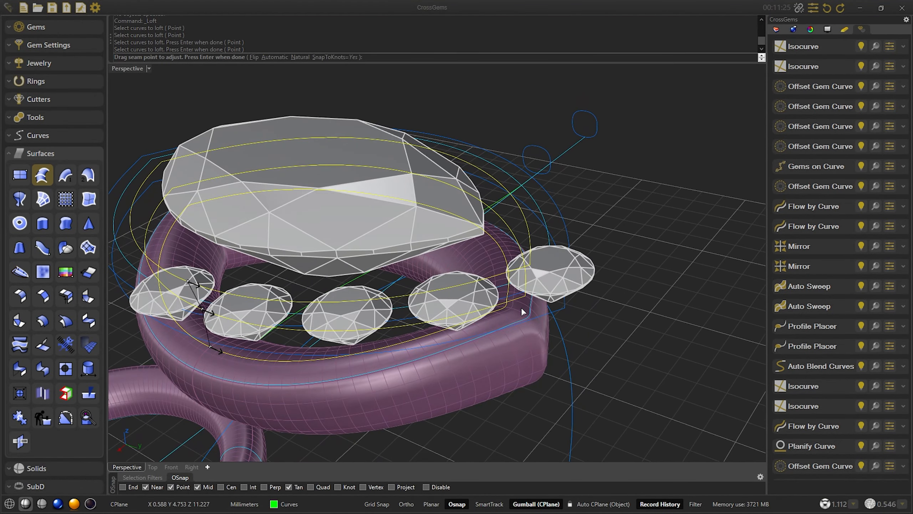
{"action": "key", "text": "Return"}
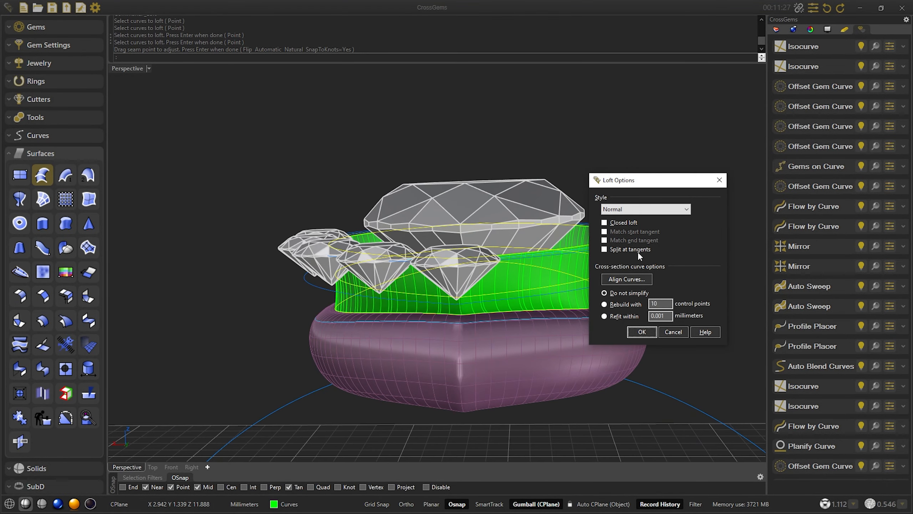
{"action": "left_click", "coordinate": [610, 305]}
{"action": "type", "text": "100"}
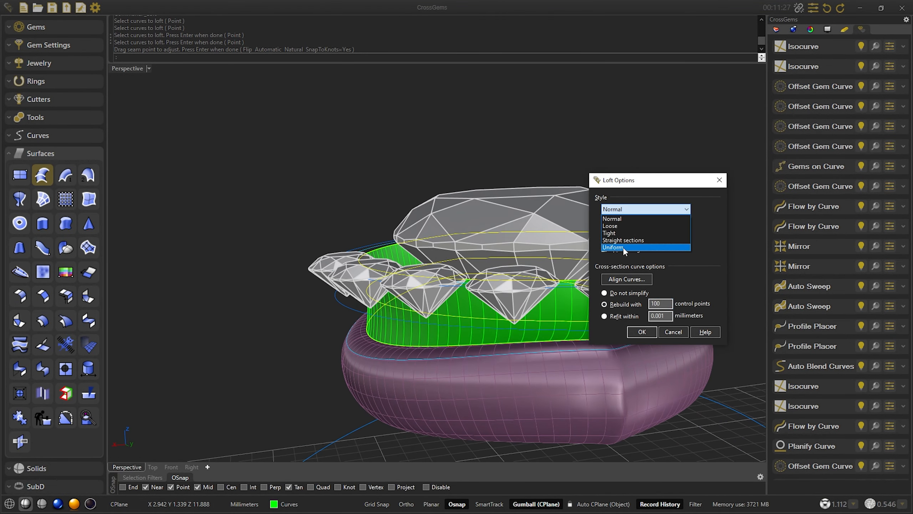
{"action": "left_click", "coordinate": [649, 332]}
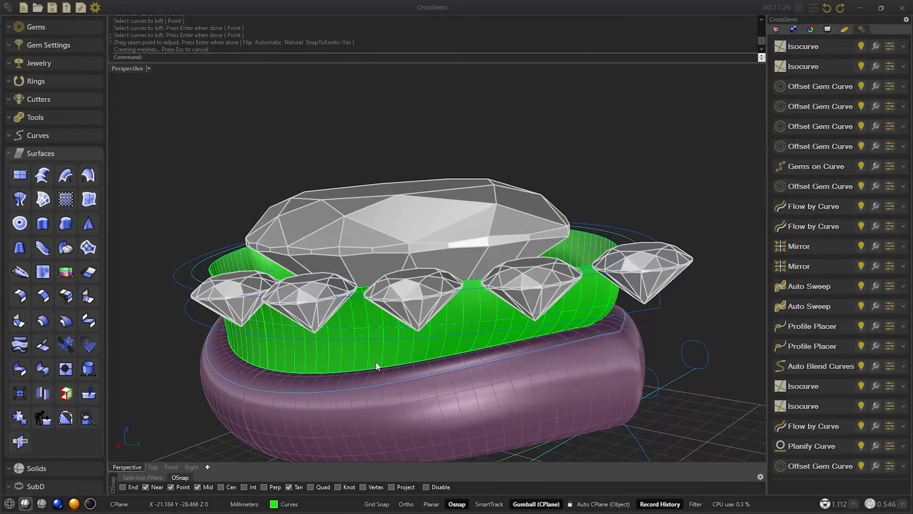
Edit the inner isocurve, lowering its X Coordinate to about 0.858 to reposition the inner loft's lower edge
{"action": "left_click", "coordinate": [292, 363]}
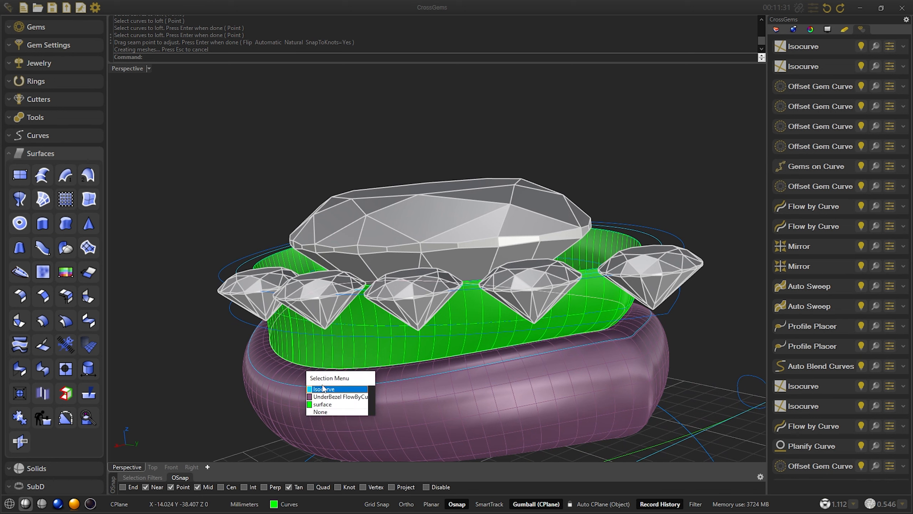
{"action": "left_click", "coordinate": [325, 385]}
{"action": "double_click", "coordinate": [340, 368]}
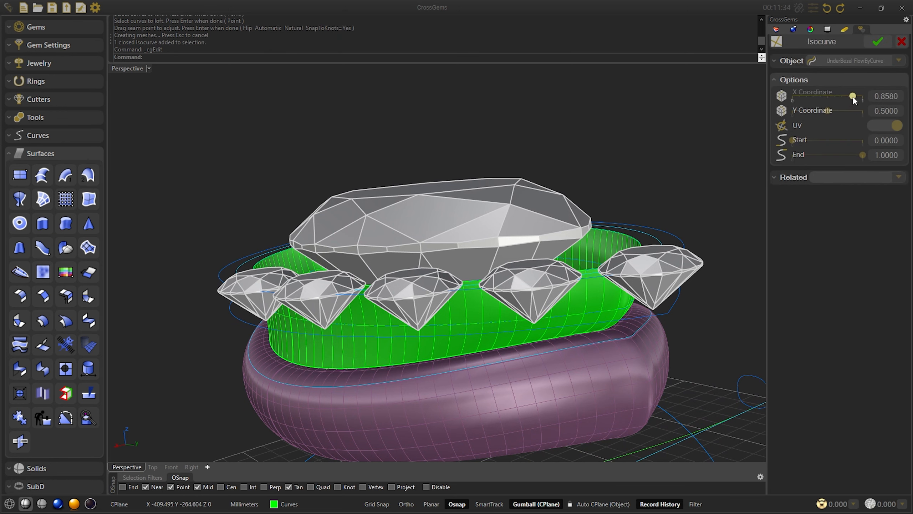
{"action": "left_click", "coordinate": [877, 42]}
{"action": "right_click_drag", "start_coordinate": [754, 302], "coordinate": [625, 277]}
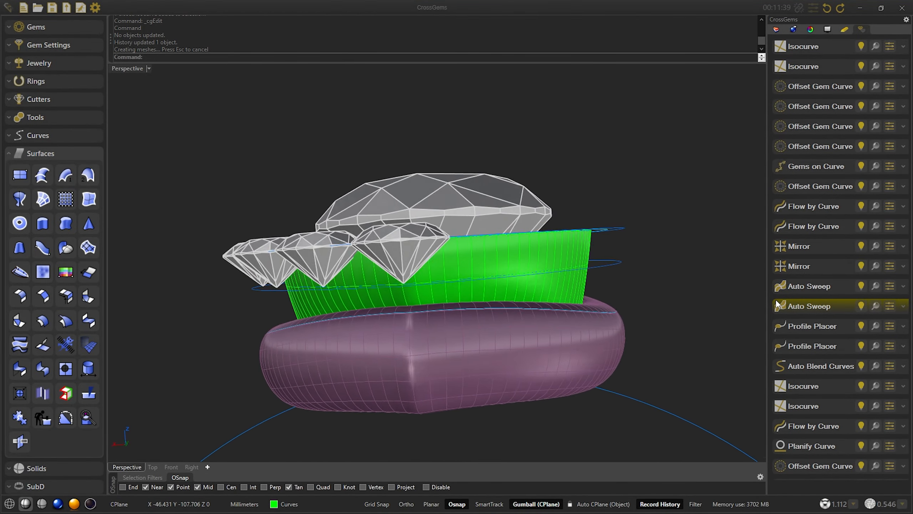
Loft the two outer offset gem curves down to the outer isocurve, accepting the current loft options
{"action": "right_click_drag", "start_coordinate": [758, 287], "coordinate": [192, 182]}
{"action": "left_click", "coordinate": [48, 179]}
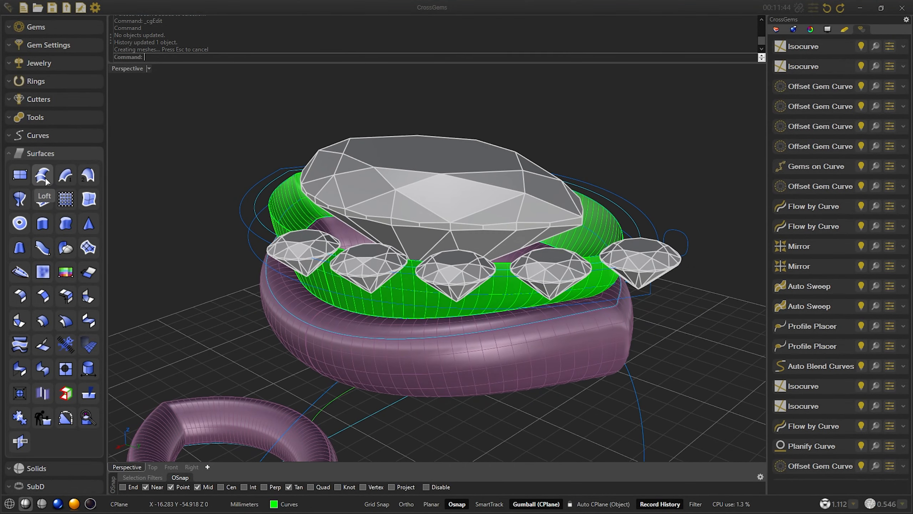
{"action": "left_click", "coordinate": [234, 205]}
{"action": "left_click", "coordinate": [246, 247]}
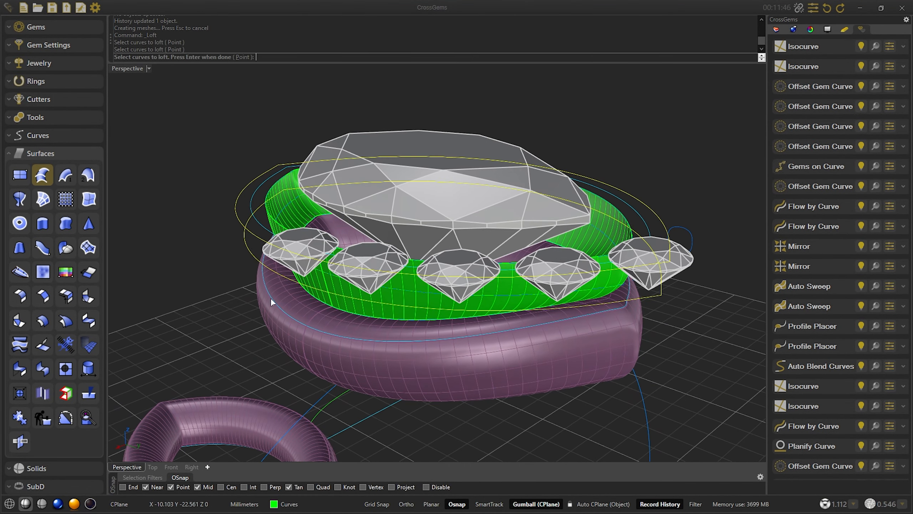
{"action": "left_click", "coordinate": [283, 301]}
{"action": "key", "text": "Return"}
{"action": "key", "text": "Return"}
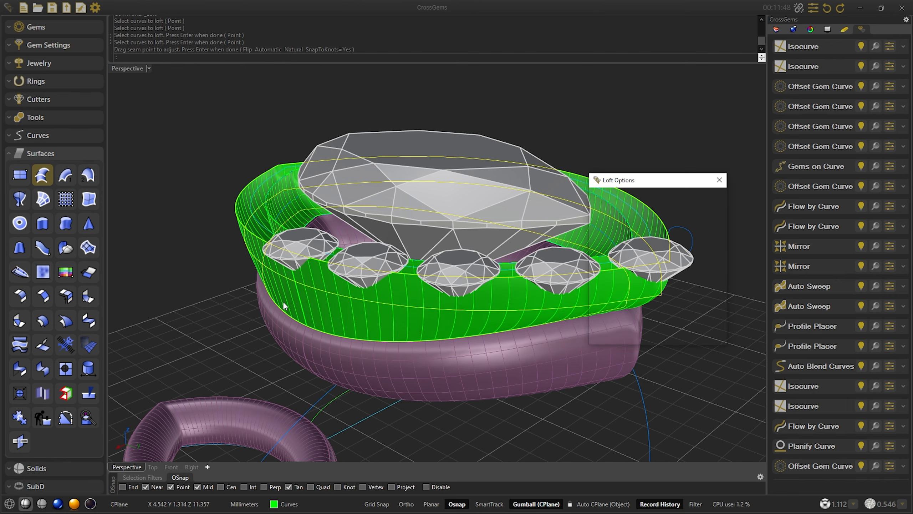
{"action": "key", "text": "Return"}
Edit the outer isocurve to shift the outer loft's lower edge slightly along the under-bezel rail
{"action": "right_click_drag", "start_coordinate": [263, 266], "coordinate": [336, 315]}
{"action": "left_click", "coordinate": [334, 322]}
{"action": "left_click", "coordinate": [358, 335]}
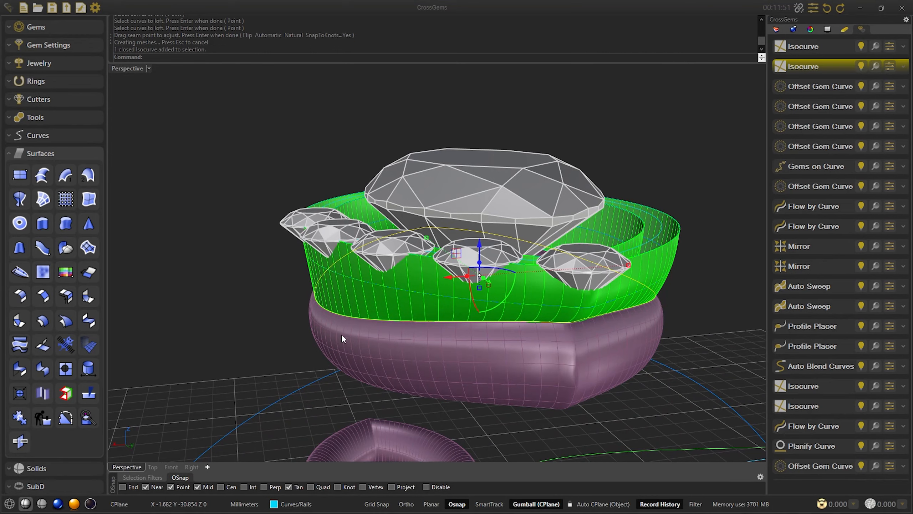
{"action": "double_click", "coordinate": [780, 67]}
{"action": "left_click_drag", "start_coordinate": [862, 129], "coordinate": [859, 128]}
{"action": "left_click", "coordinate": [877, 43]}
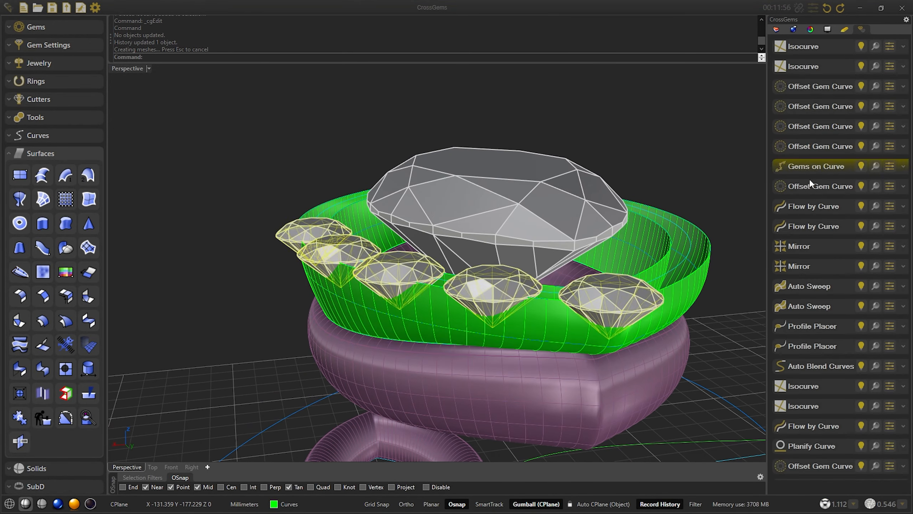
Planify the small gems' guide curve with Translation Horizontal 40.00 and 33 Divisions
{"action": "mouse_move", "coordinate": [331, 284]}
{"action": "right_mouse_down"}
{"action": "mouse_move", "coordinate": [622, 319]}
{"action": "mouse_move", "coordinate": [663, 305]}
{"action": "mouse_move", "coordinate": [411, 395]}
{"action": "mouse_move", "coordinate": [402, 388]}
{"action": "mouse_move", "coordinate": [405, 305]}
{"action": "mouse_move", "coordinate": [698, 242]}
{"action": "mouse_move", "coordinate": [473, 308]}
{"action": "mouse_move", "coordinate": [282, 224]}
{"action": "mouse_move", "coordinate": [343, 293]}
{"action": "right_mouse_up"}
{"action": "right_click_drag", "start_coordinate": [361, 229], "coordinate": [687, 211]}
{"action": "left_click", "coordinate": [658, 238]}
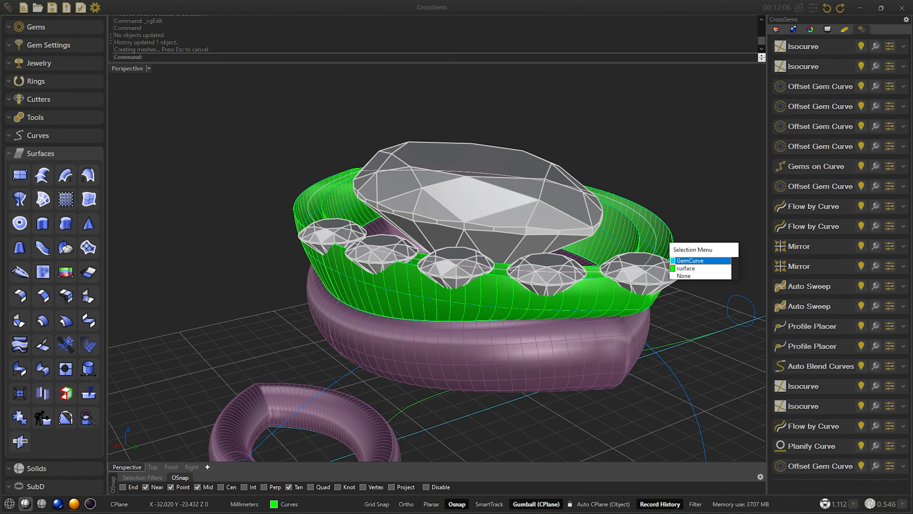
{"action": "left_click", "coordinate": [688, 262]}
{"action": "right_click_drag", "start_coordinate": [477, 296], "coordinate": [460, 273]}
{"action": "left_click", "coordinate": [50, 118]}
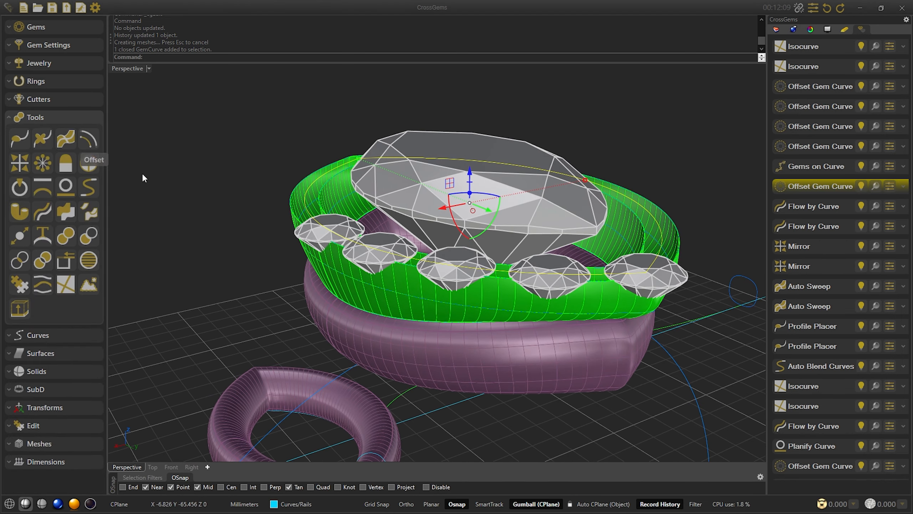
{"action": "left_click", "coordinate": [66, 187]}
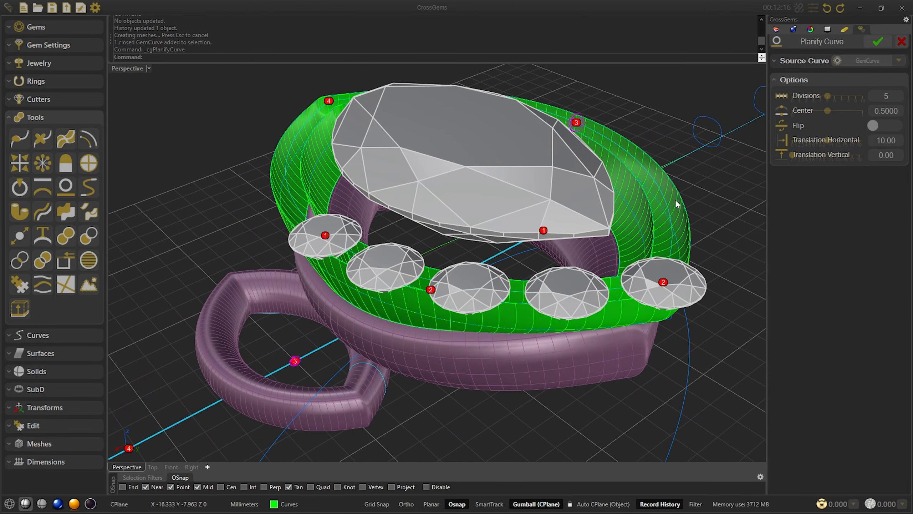
{"action": "left_click_drag", "start_coordinate": [827, 140], "coordinate": [863, 140]}
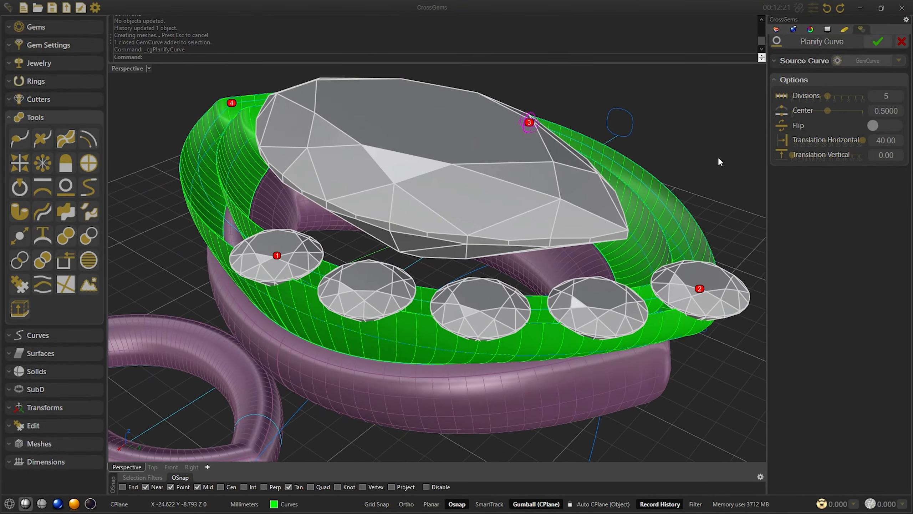
{"action": "left_click_drag", "start_coordinate": [834, 96], "coordinate": [863, 95]}
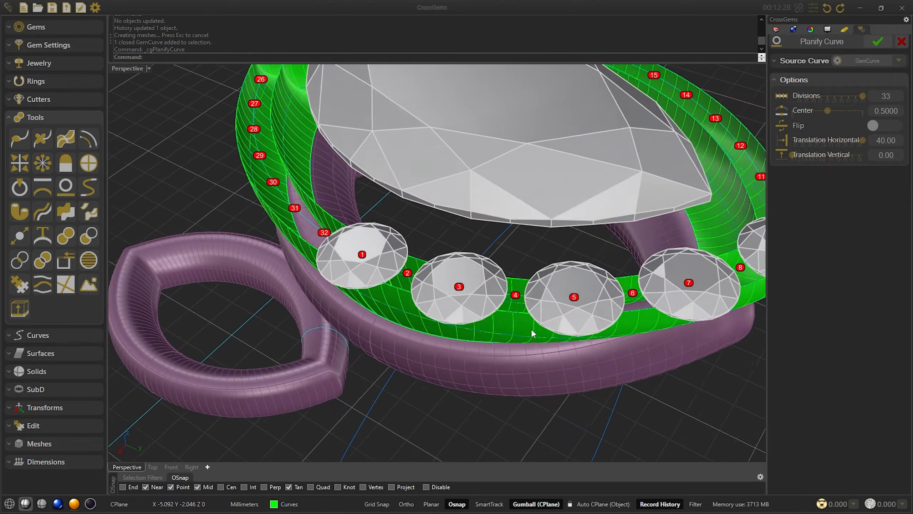
Accept the Planify Curve on the gem curve with 33 divisions after checking the division points against the small gems
{"action": "scroll", "coordinate": [897, 96], "scroll_direction": "up", "scroll_amount": 1}
{"action": "scroll", "coordinate": [897, 96], "scroll_direction": "down", "scroll_amount": 2}
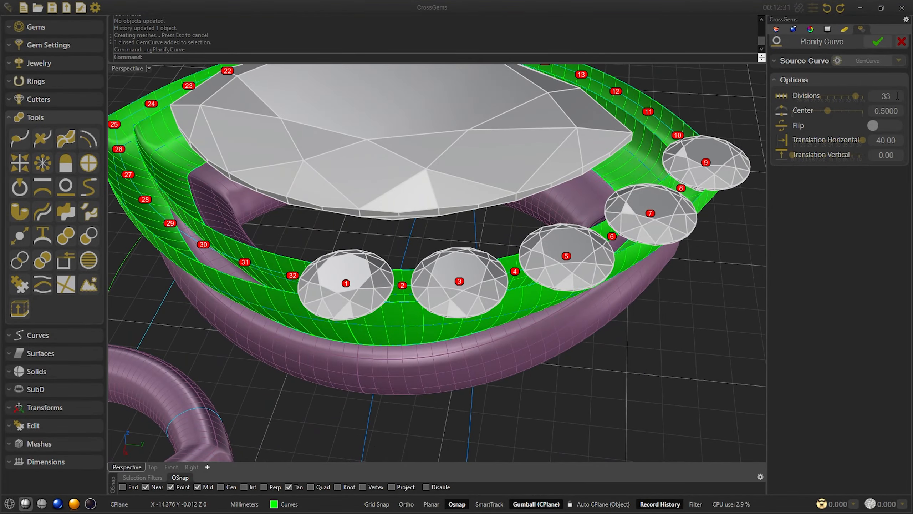
{"action": "scroll", "coordinate": [898, 95], "scroll_direction": "up", "scroll_amount": 1}
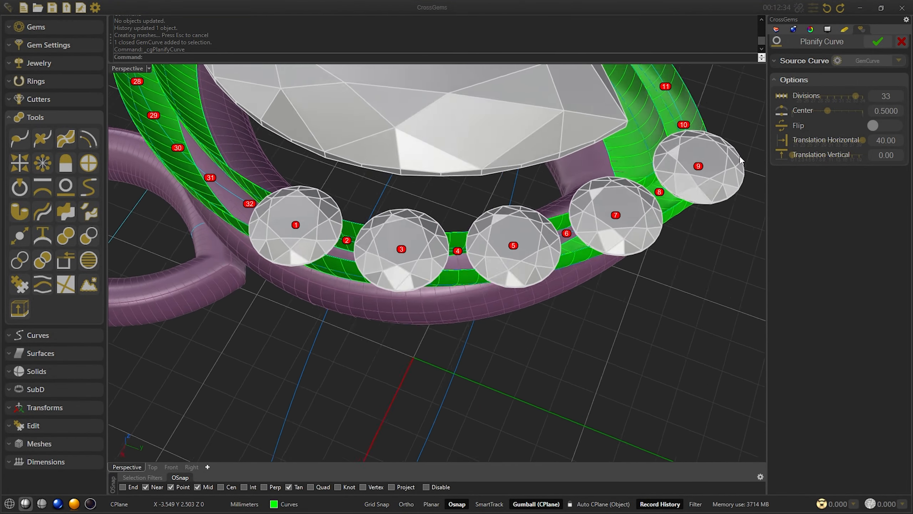
{"action": "left_click", "coordinate": [877, 42]}
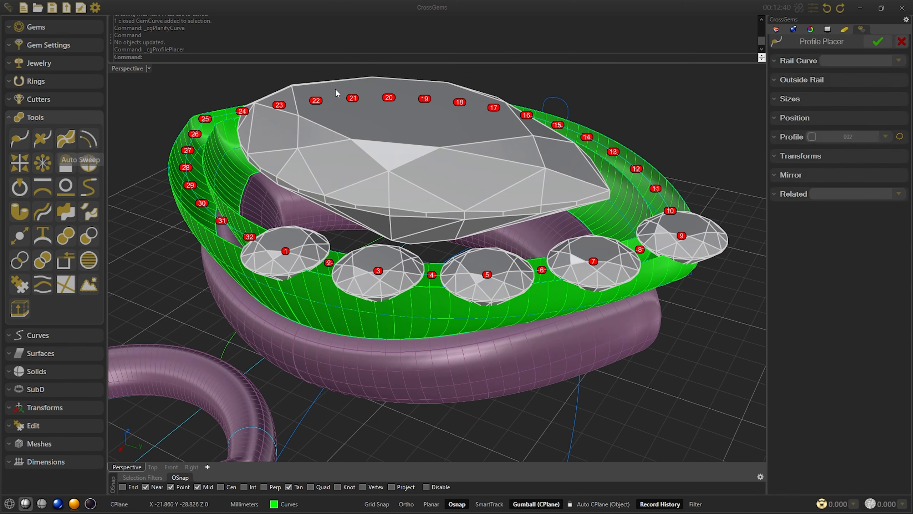
Set up a Profile Placer on the gem curve with a rotation angle of 180, profile width 2.10 and height 2.70
{"action": "left_click", "coordinate": [788, 57]}
{"action": "left_click", "coordinate": [885, 87]}
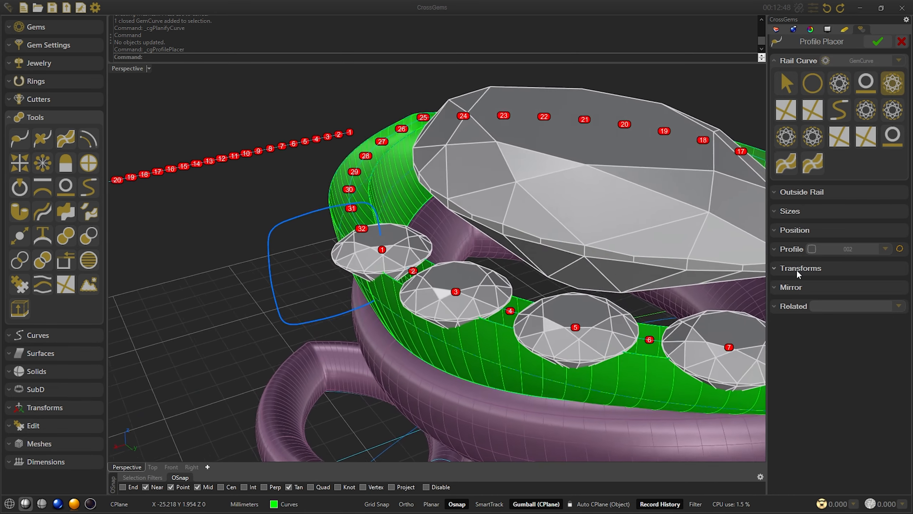
{"action": "left_click", "coordinate": [796, 268]}
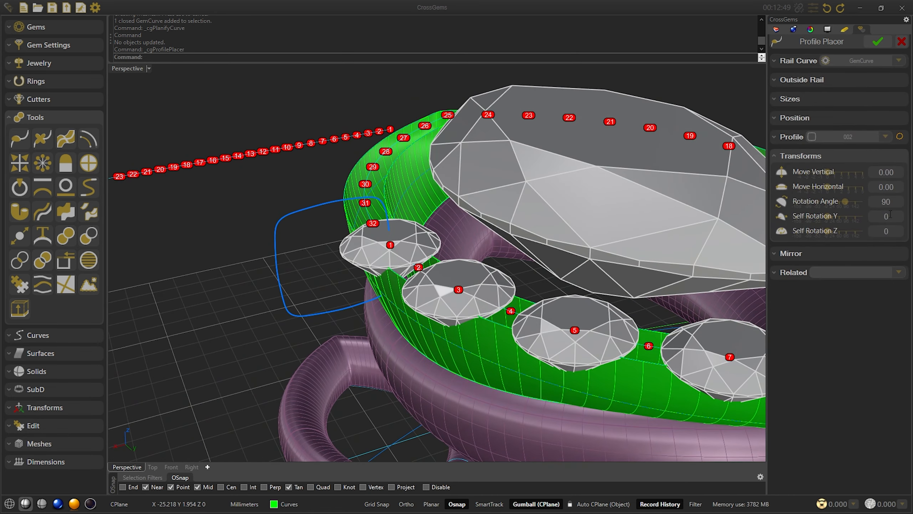
{"action": "type", "text": "180"}
{"action": "key", "text": "Return"}
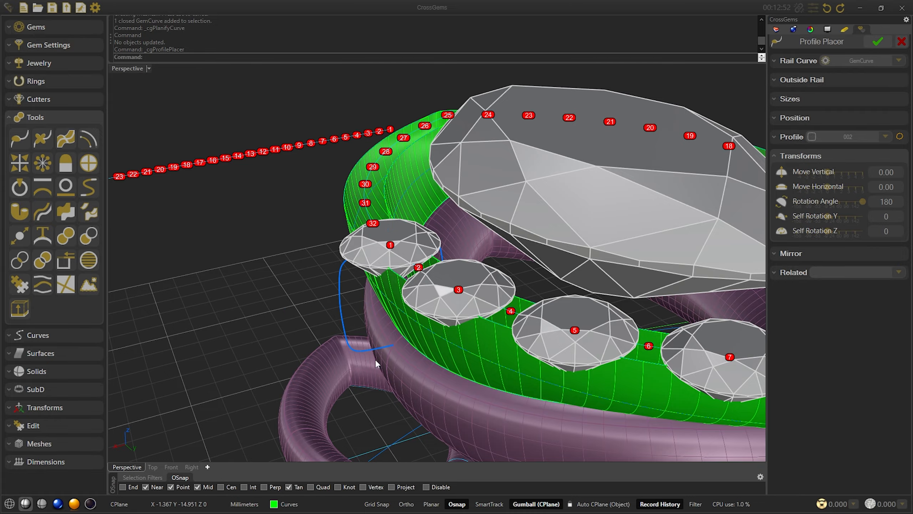
{"action": "left_click", "coordinate": [802, 99]}
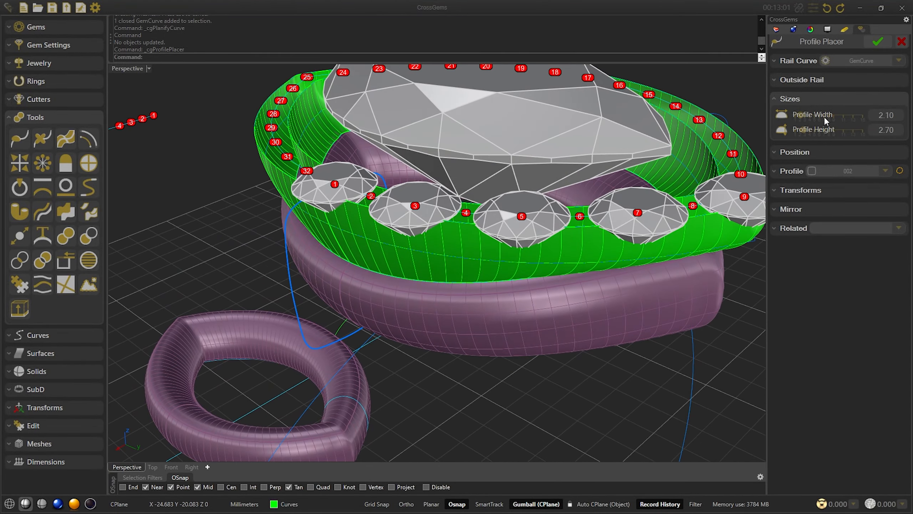
Position profiles on the rail at points 2, 4, 6 and 8 between the small gems and accept the placement
{"action": "left_click", "coordinate": [789, 152]}
{"action": "left_click", "coordinate": [809, 164]}
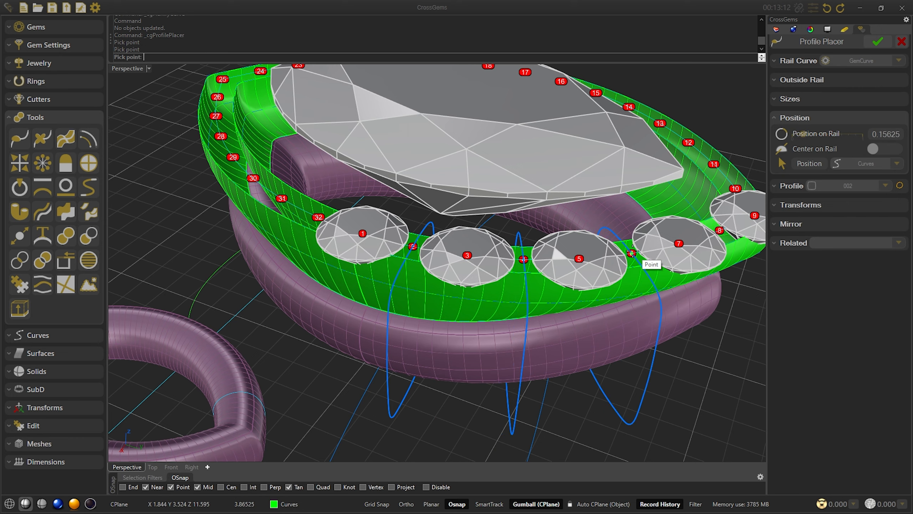
{"action": "left_click", "coordinate": [714, 231]}
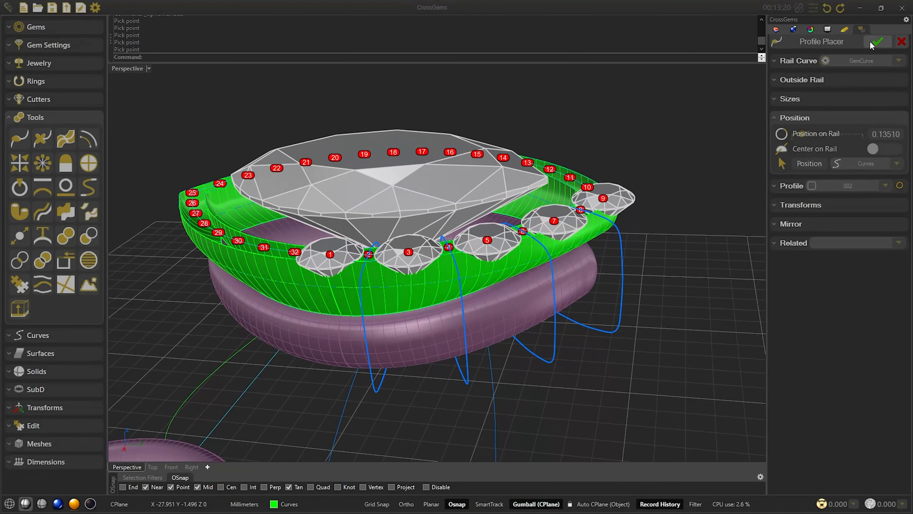
{"action": "left_click", "coordinate": [869, 41]}
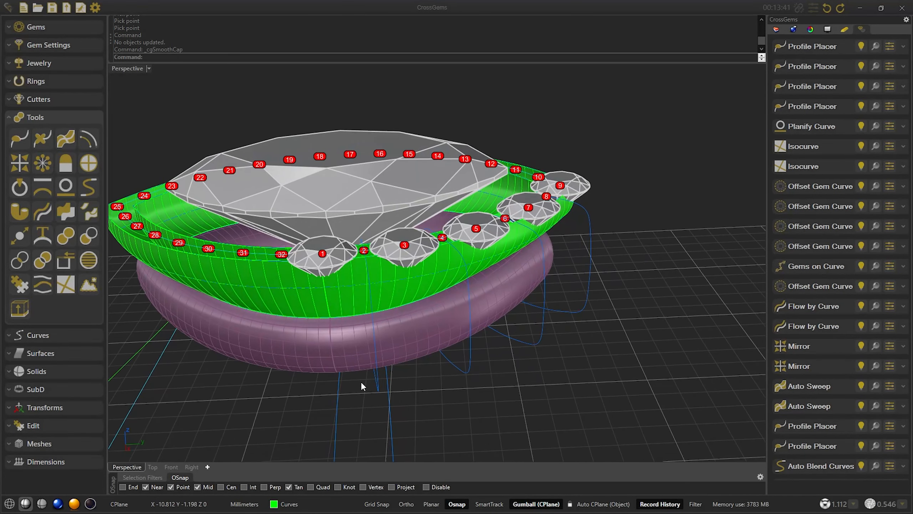
Cap the four placed profiles with Smooth Cap, reducing the cap height to make flat surfaces
{"action": "left_click", "coordinate": [80, 189]}
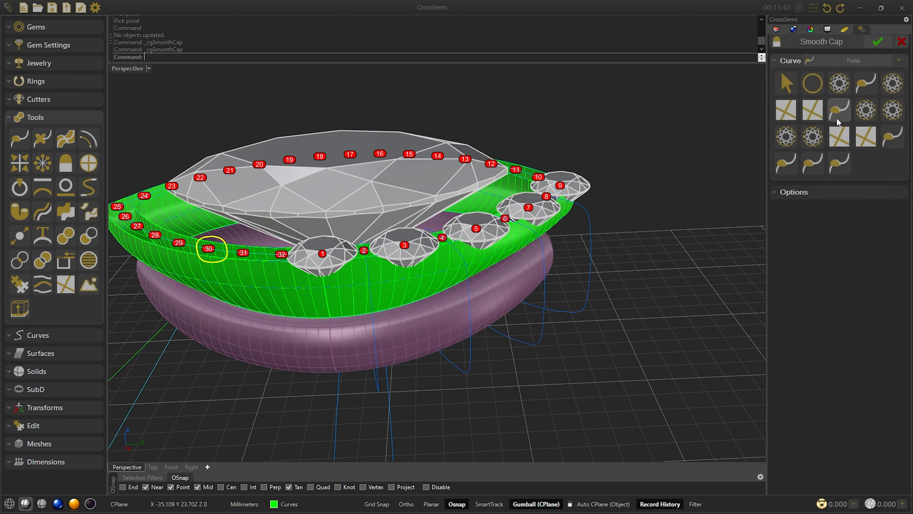
{"action": "left_click", "coordinate": [890, 138]}
{"action": "left_click", "coordinate": [812, 164]}
{"action": "left_click", "coordinate": [784, 165]}
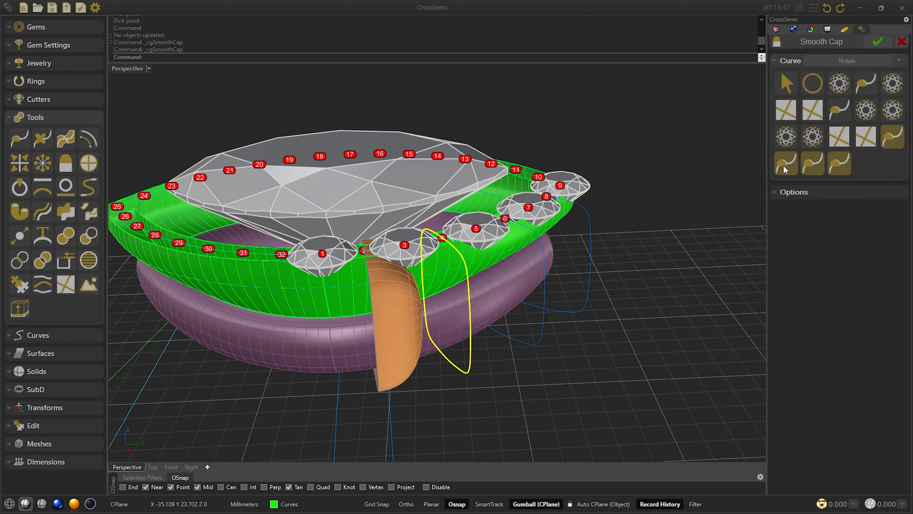
{"action": "left_click", "coordinate": [788, 192]}
{"action": "type", "text": "0."}
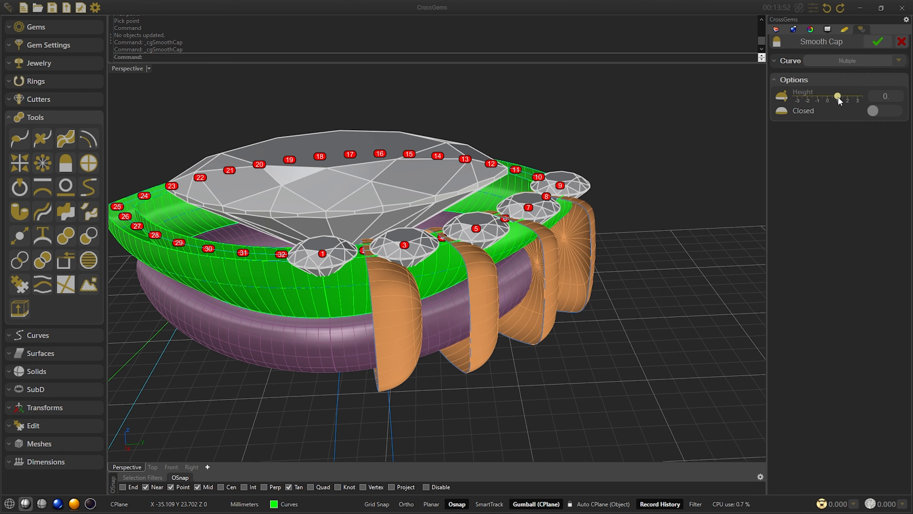
{"action": "key", "text": "Return"}
{"action": "left_click", "coordinate": [881, 41]}
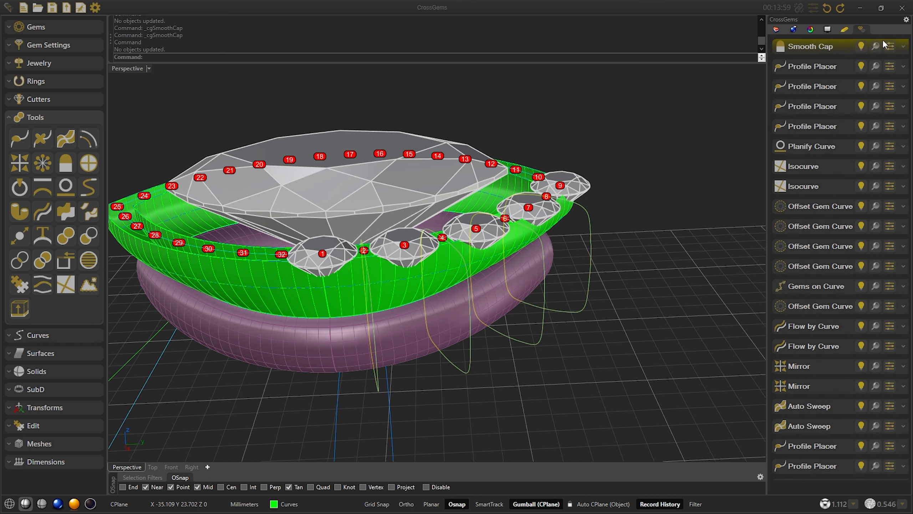
Turn on the Jewelry layer to show the ring metal around the gem setting
{"action": "left_click", "coordinate": [301, 503]}
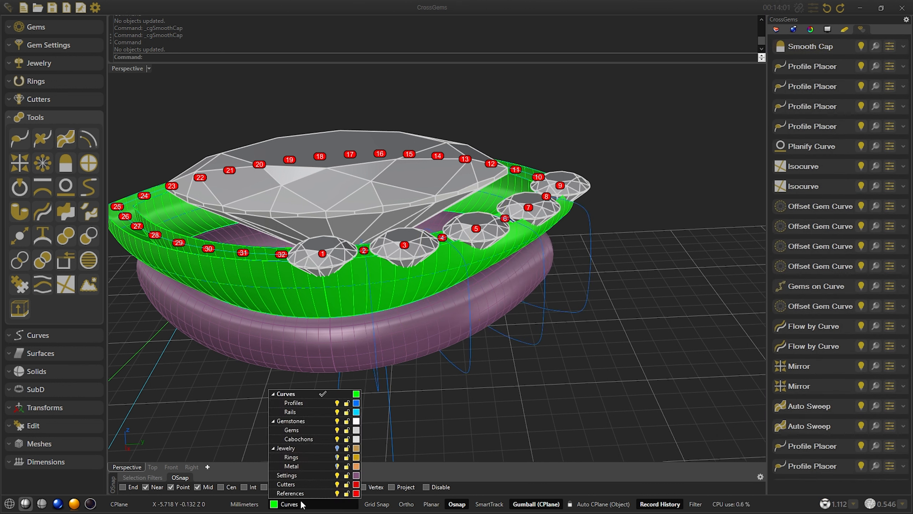
{"action": "left_click", "coordinate": [337, 449]}
{"action": "right_click_drag", "start_coordinate": [457, 399], "coordinate": [418, 245]}
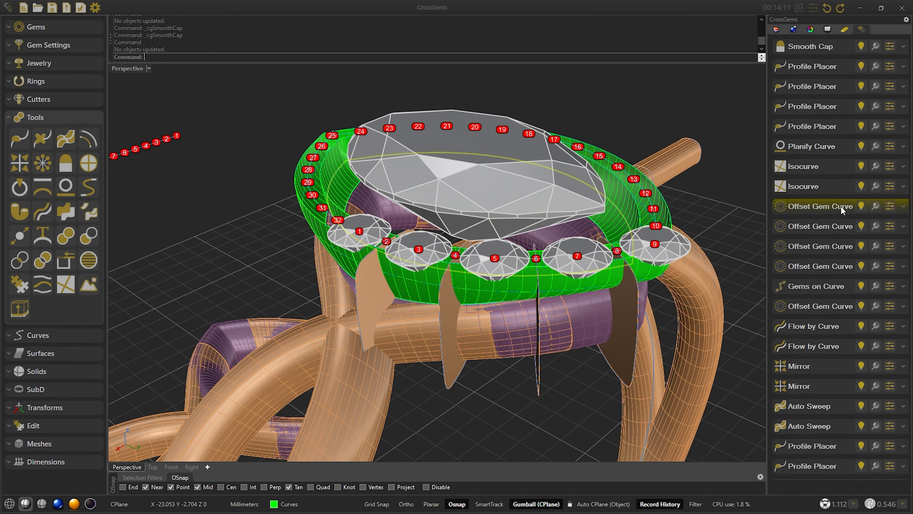
Hide the Planify Curve points and the four Profile Placer curves
{"action": "left_click", "coordinate": [861, 146]}
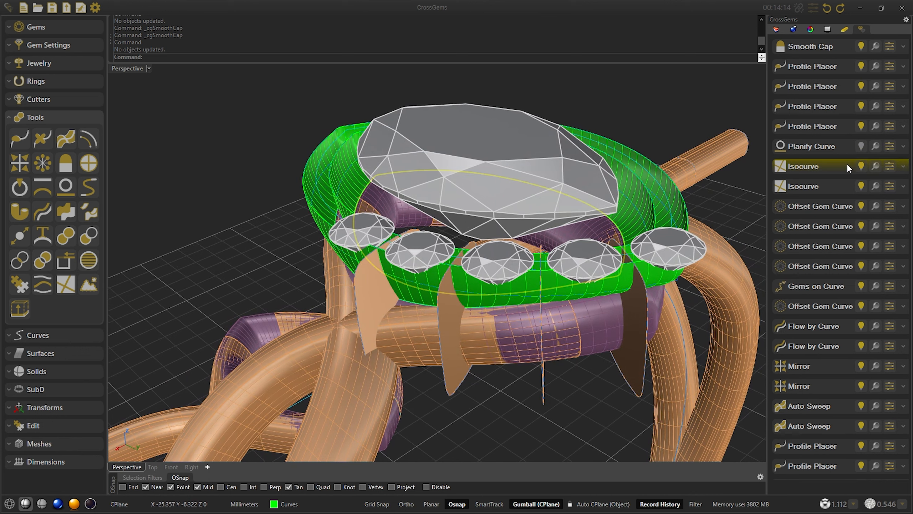
{"action": "left_click", "coordinate": [861, 126]}
{"action": "left_click", "coordinate": [861, 106]}
{"action": "left_click", "coordinate": [861, 86]}
{"action": "left_click", "coordinate": [860, 66]}
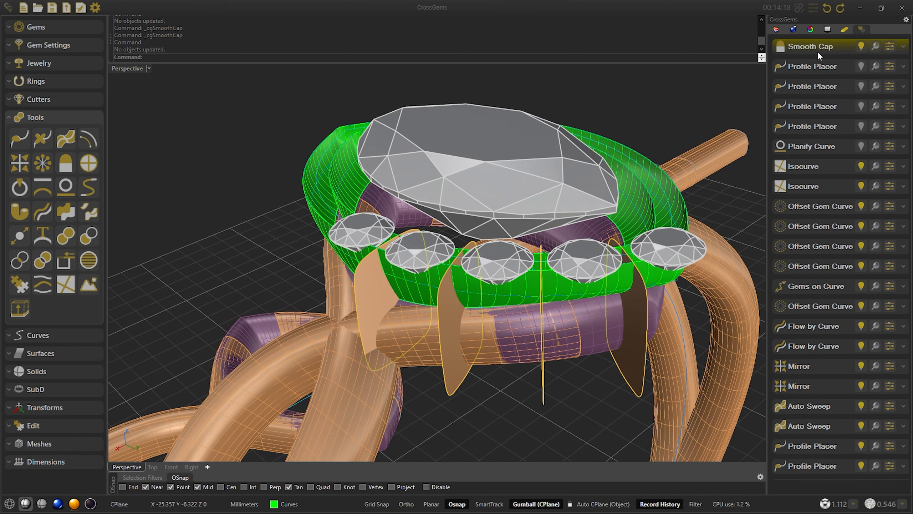
Create intersection curves between the four flat cap surfaces and the two green gallery surfaces
{"action": "left_click", "coordinate": [65, 339]}
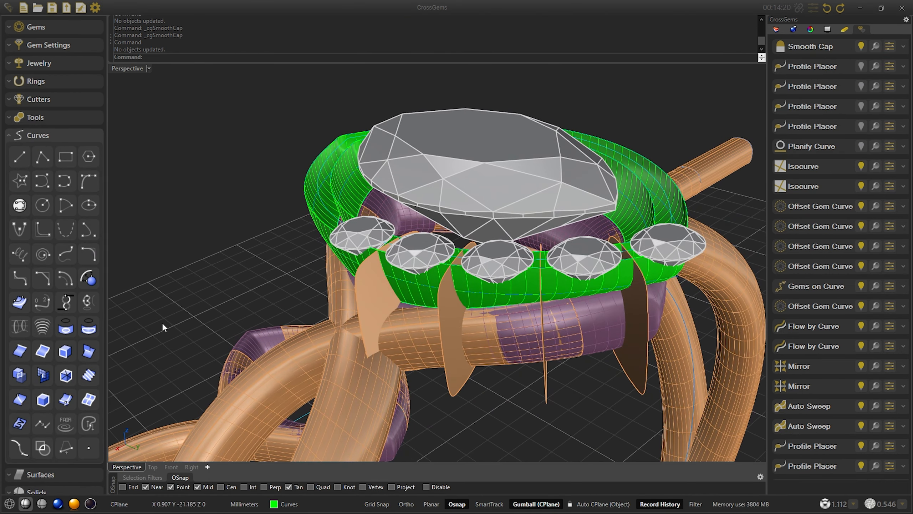
{"action": "left_click", "coordinate": [89, 350]}
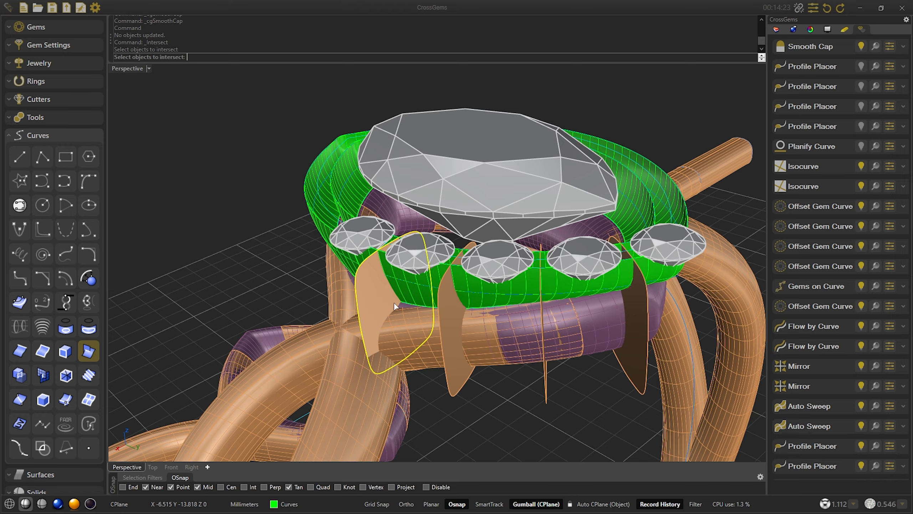
{"action": "left_click", "coordinate": [455, 305]}
{"action": "right_click_drag", "start_coordinate": [503, 305], "coordinate": [566, 322]}
{"action": "left_click", "coordinate": [525, 325]}
{"action": "left_click", "coordinate": [567, 322]}
{"action": "left_click", "coordinate": [683, 284]}
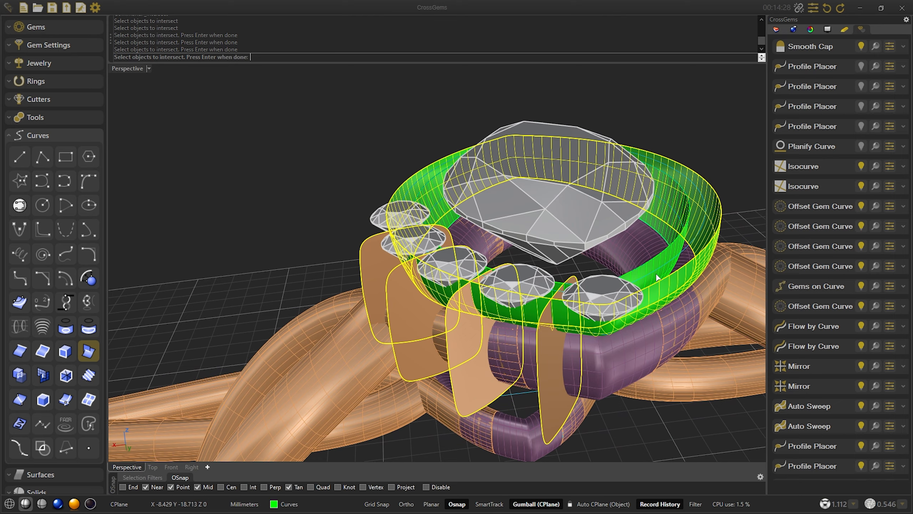
{"action": "right_click", "coordinate": [547, 345]}
{"action": "right_click_drag", "start_coordinate": [548, 346], "coordinate": [431, 259]}
{"action": "scroll", "coordinate": [397, 227], "scroll_direction": "up", "scroll_amount": 4}
{"action": "right_click_drag", "start_coordinate": [397, 229], "coordinate": [582, 375]}
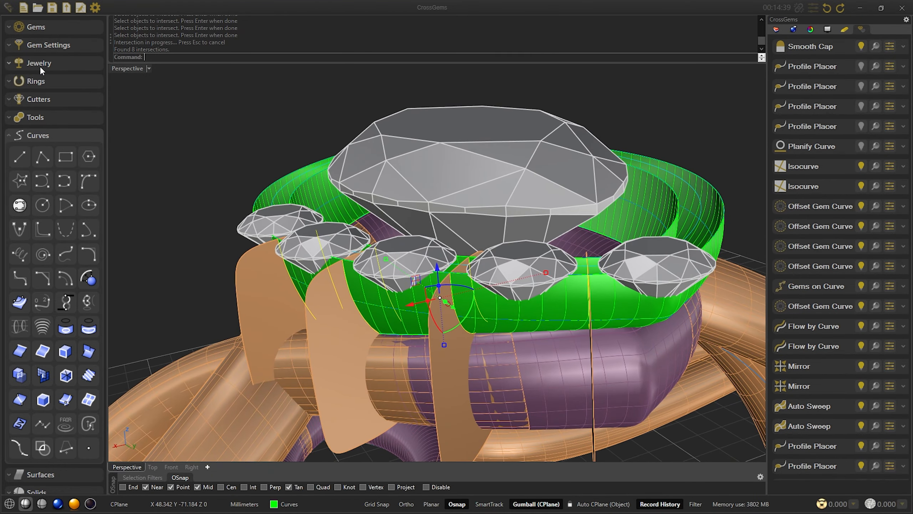
Build Metal on Curve prongs along the intersection curves with a start profile width and height of 0.50
{"action": "left_click", "coordinate": [40, 66]}
{"action": "left_click", "coordinate": [44, 160]}
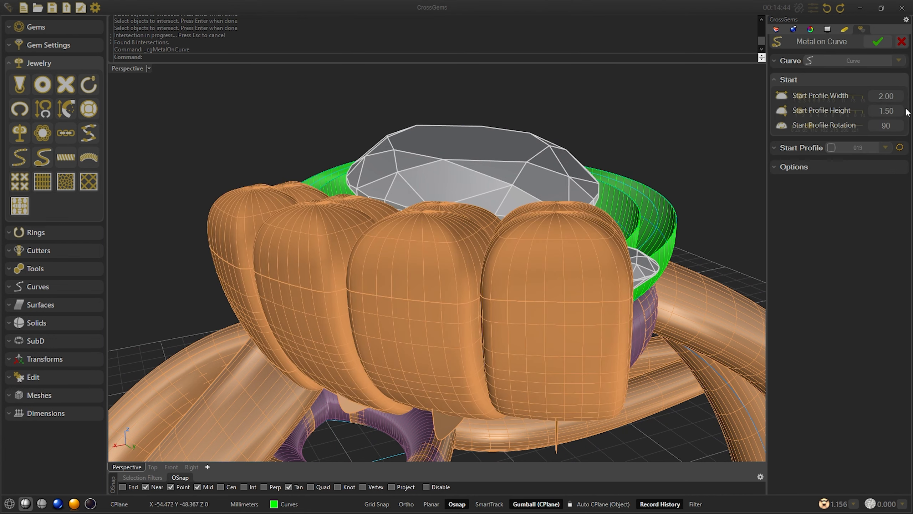
{"action": "type", "text": "0.5"}
{"action": "key", "text": "Tab"}
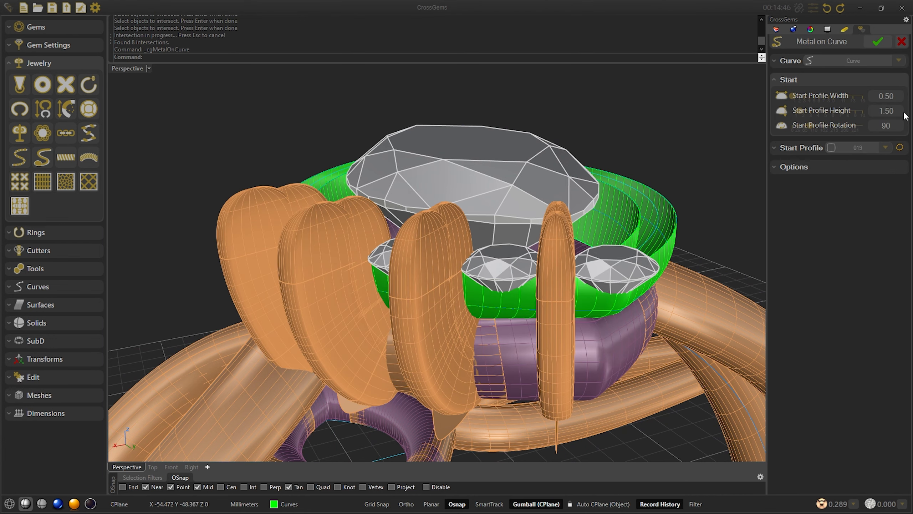
{"action": "type", "text": "0.5"}
{"action": "key", "text": "Return"}
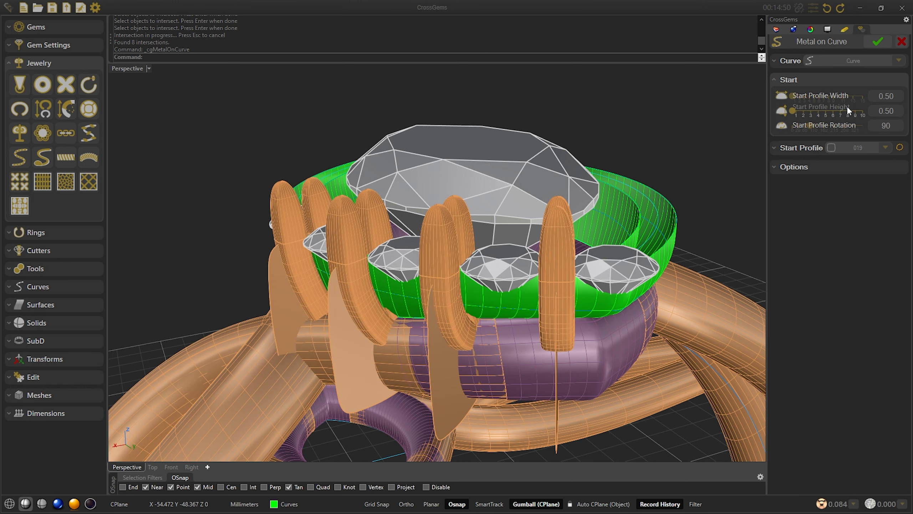
Center the prong metal on the curves and set its Smooth Cap to 0.20
{"action": "left_click", "coordinate": [811, 167]}
{"action": "left_click", "coordinate": [883, 162]}
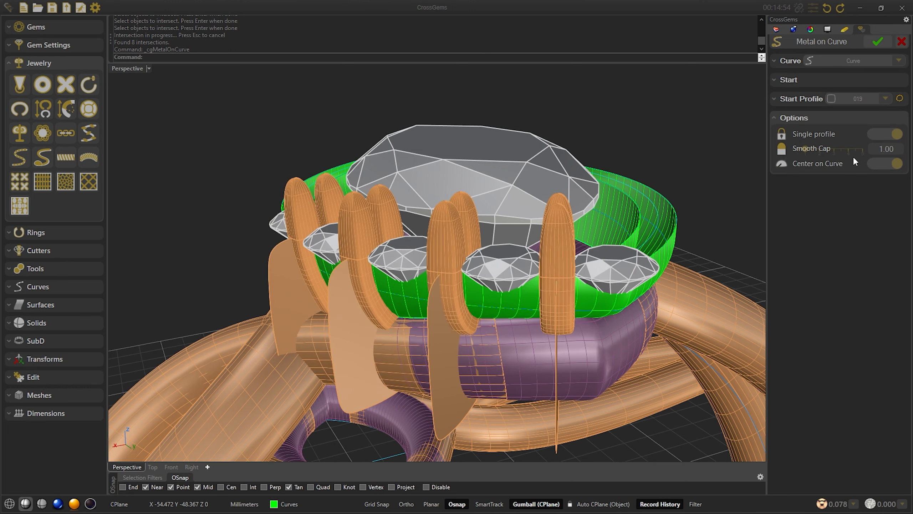
{"action": "left_click_drag", "start_coordinate": [806, 150], "coordinate": [800, 148]}
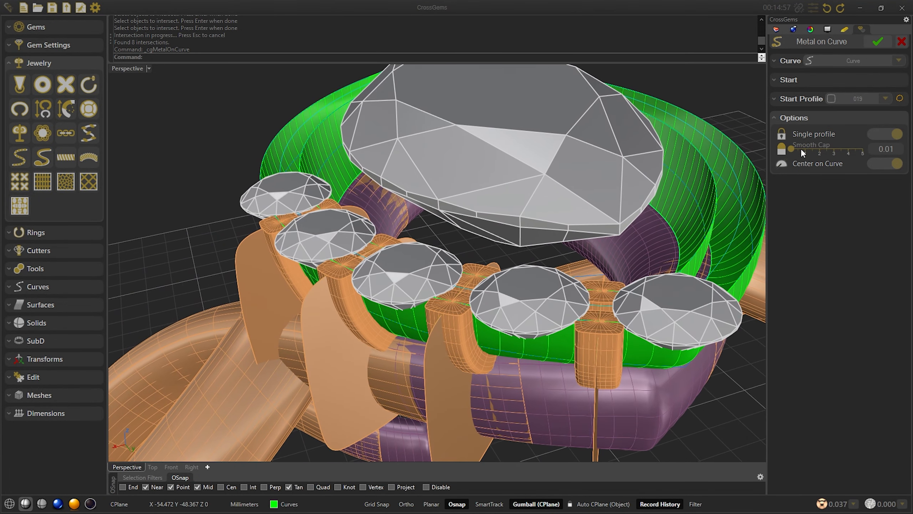
{"action": "type", "text": "0.2"}
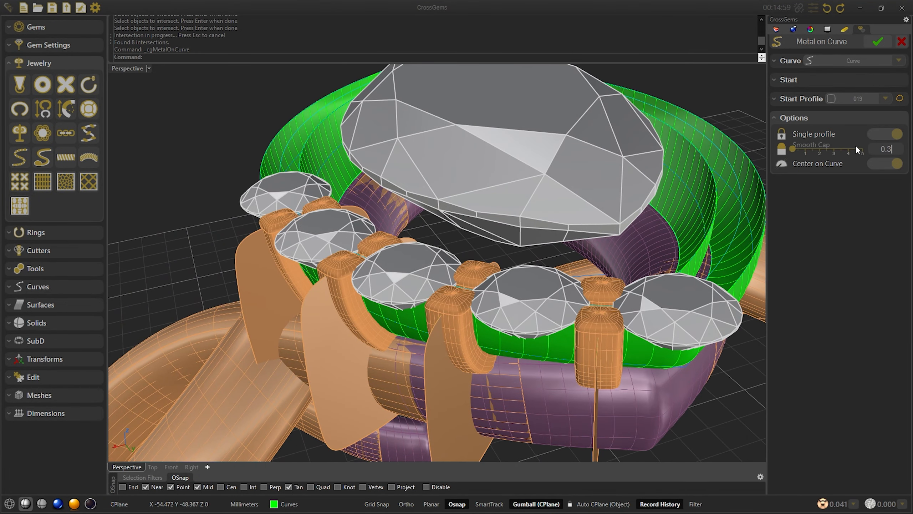
{"action": "key", "text": "Return"}
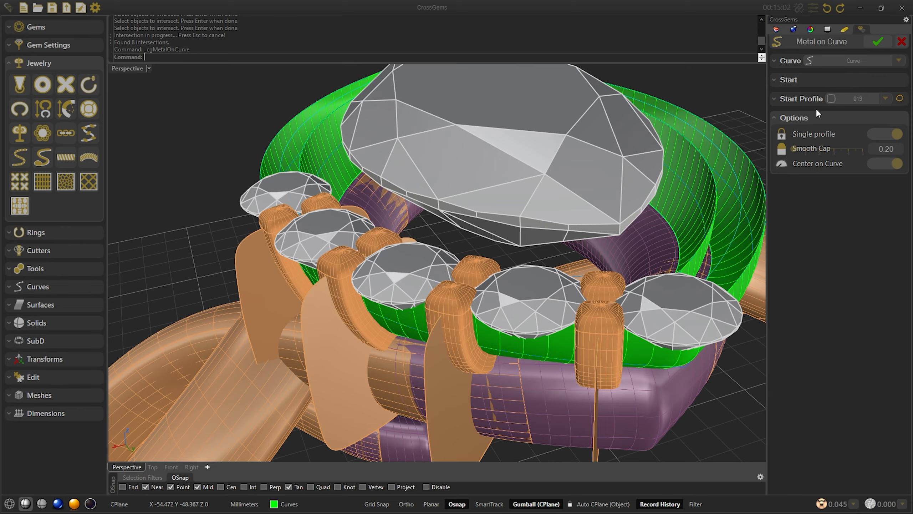
Give the prongs the round 000 start profile, accept them, and hide the flat Smooth Cap surfaces
{"action": "left_click", "coordinate": [825, 97]}
{"action": "left_click", "coordinate": [789, 121]}
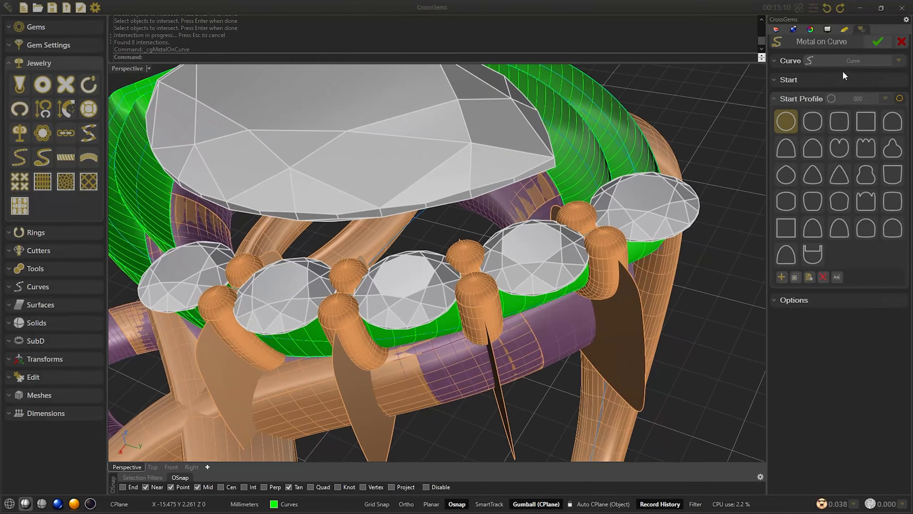
{"action": "left_click", "coordinate": [877, 41]}
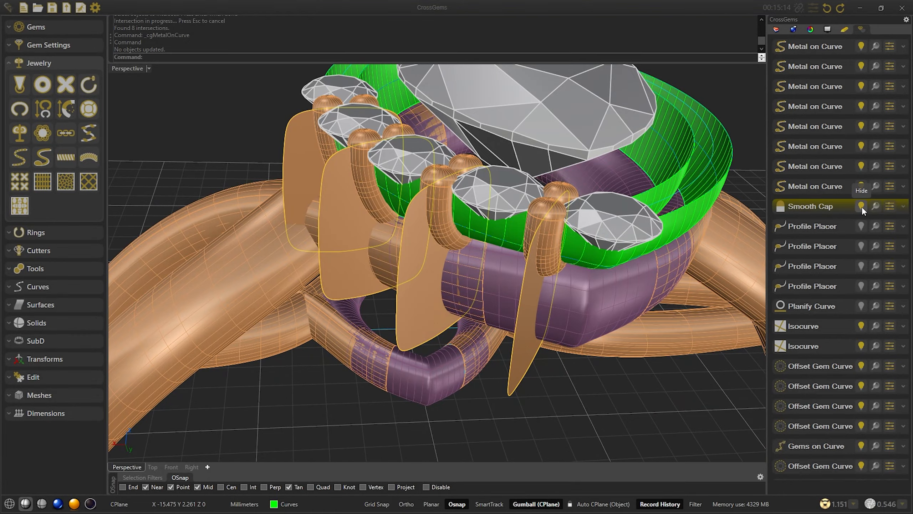
{"action": "left_click", "coordinate": [861, 207]}
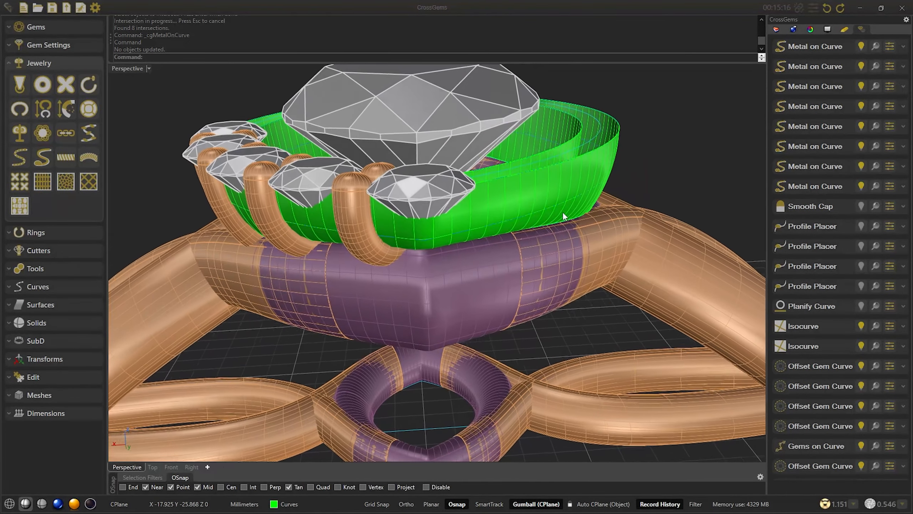
Move the inner and outer green gallery surfaces to the References layer
{"action": "left_click", "coordinate": [539, 190]}
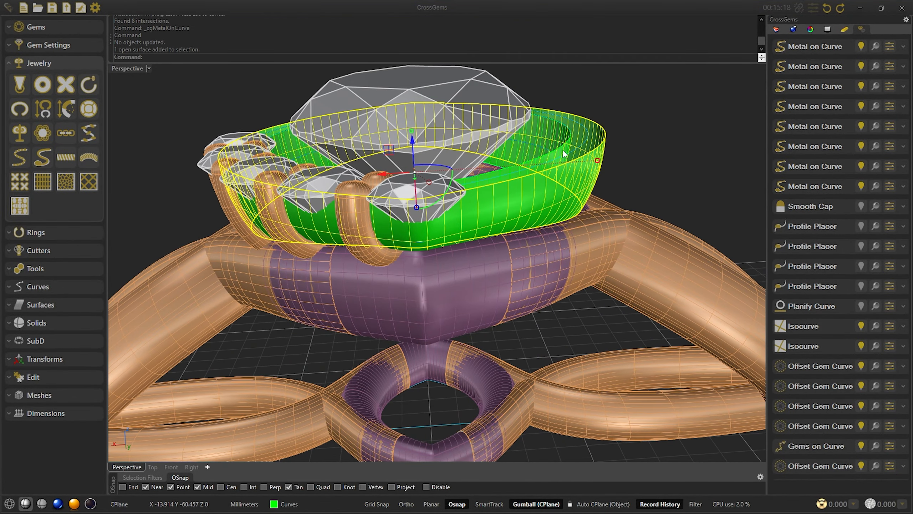
{"action": "left_click", "coordinate": [563, 154]}
{"action": "left_click", "coordinate": [597, 182]}
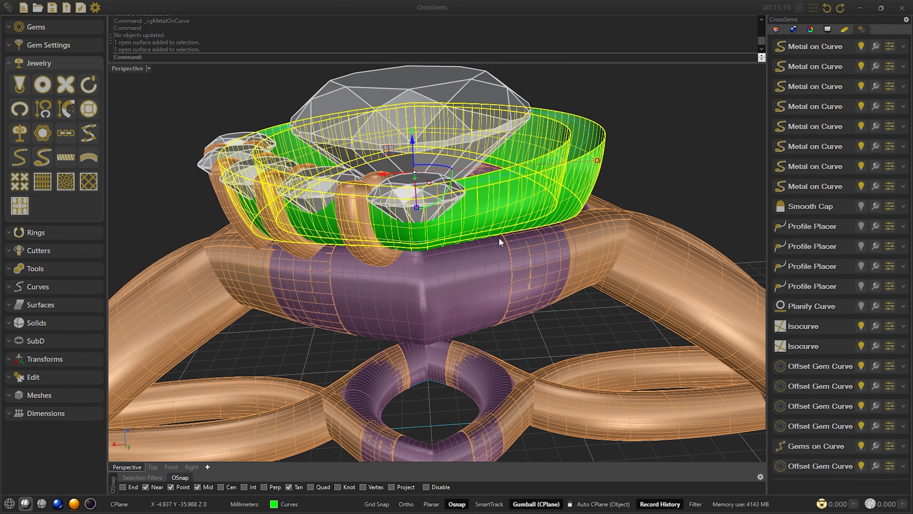
{"action": "left_click", "coordinate": [304, 507]}
{"action": "left_click", "coordinate": [292, 493]}
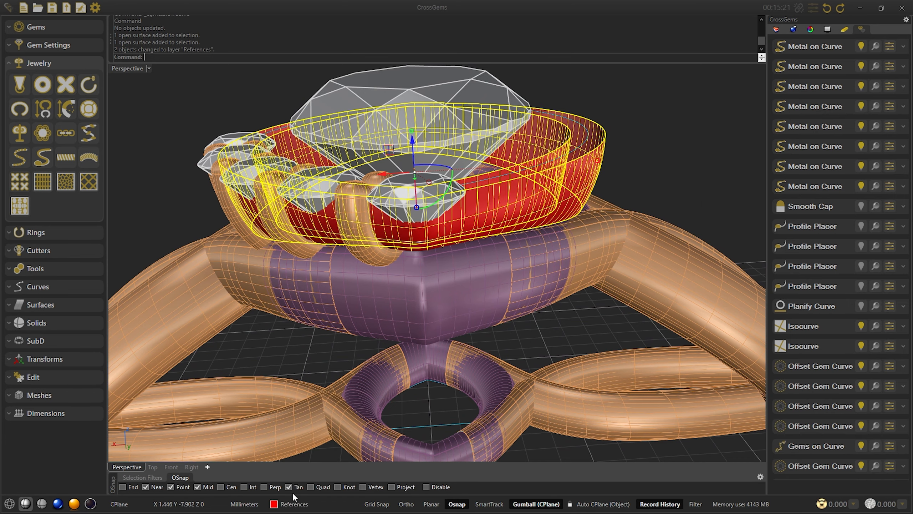
Hide the References layer so the red gallery surfaces are out of the way
{"action": "scroll", "coordinate": [410, 269], "scroll_direction": "down", "scroll_amount": 2}
{"action": "left_click", "coordinate": [308, 507]}
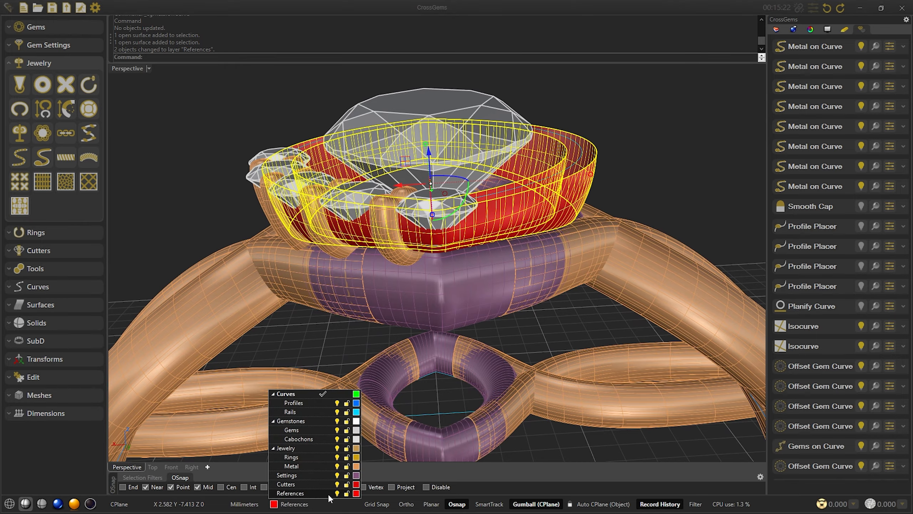
{"action": "left_click", "coordinate": [337, 494]}
{"action": "right_click_drag", "start_coordinate": [663, 180], "coordinate": [566, 291]}
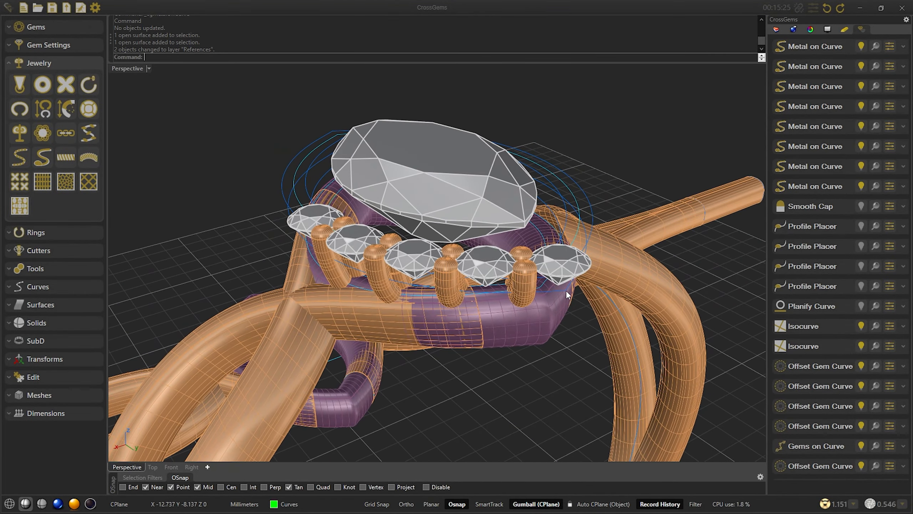
Edit the isocurve on the under-bezel below the prongs, set its X Coordinate to 0.9320 and accept it
{"action": "left_click", "coordinate": [356, 286]}
{"action": "left_click", "coordinate": [392, 310]}
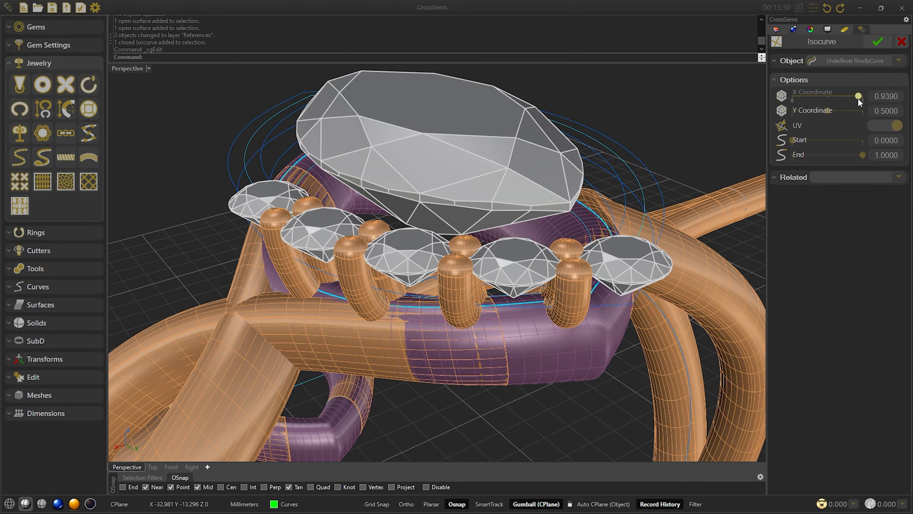
{"action": "left_click_drag", "start_coordinate": [858, 99], "coordinate": [857, 97]}
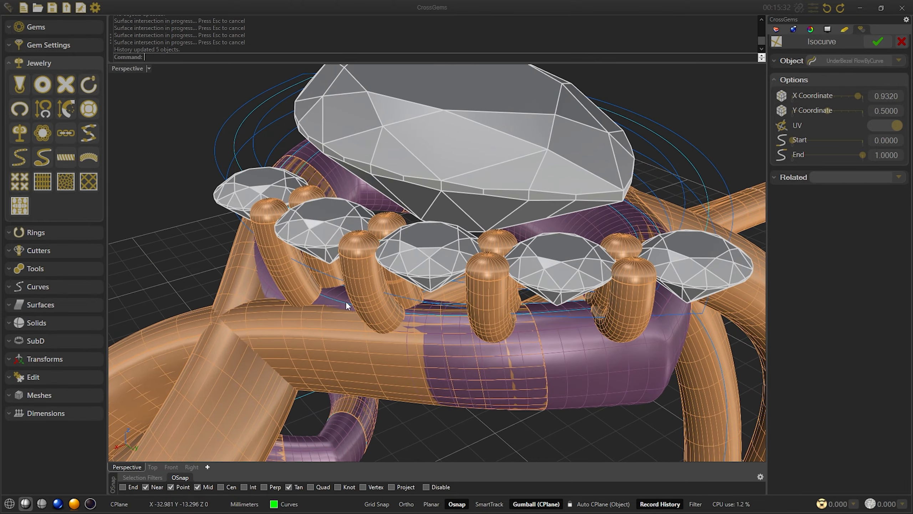
{"action": "right_click_drag", "start_coordinate": [475, 328], "coordinate": [377, 320]}
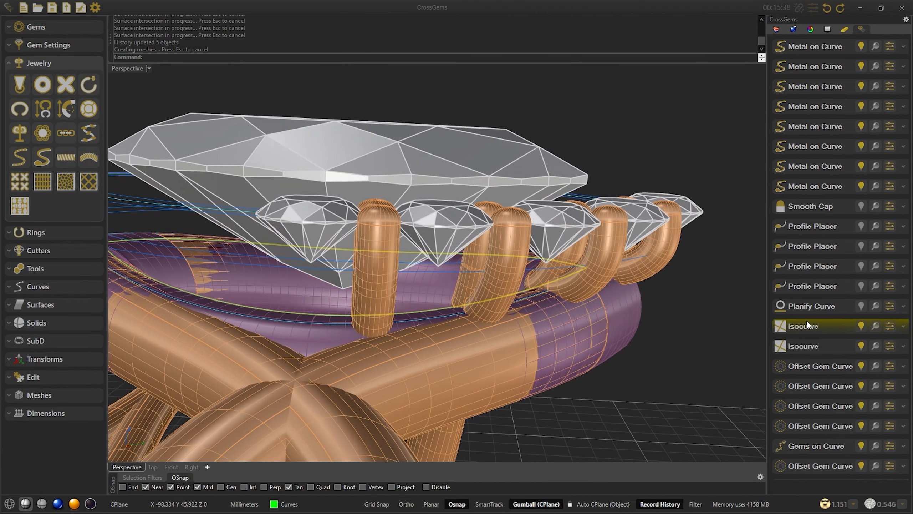
Select both isocurves and move them vertically by -0.2 mm
{"action": "left_click", "coordinate": [806, 319]}
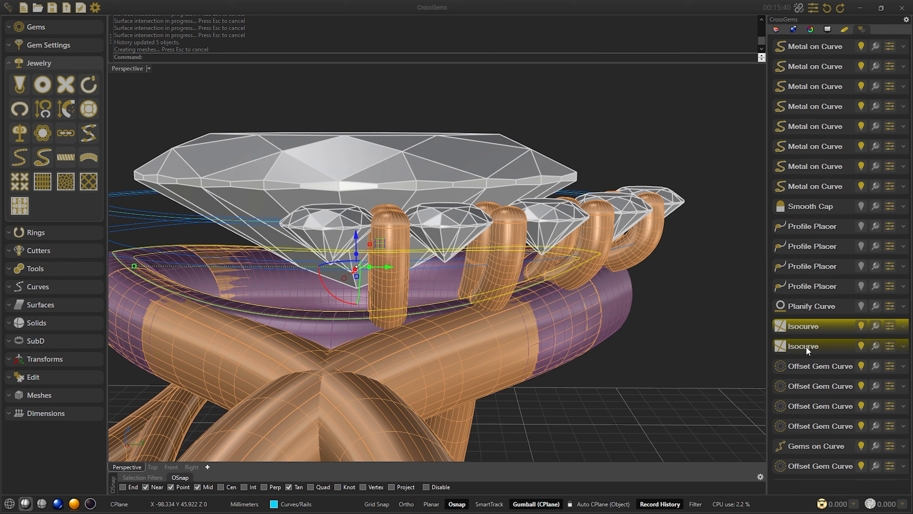
{"action": "left_click", "coordinate": [806, 346], "text": "shift"}
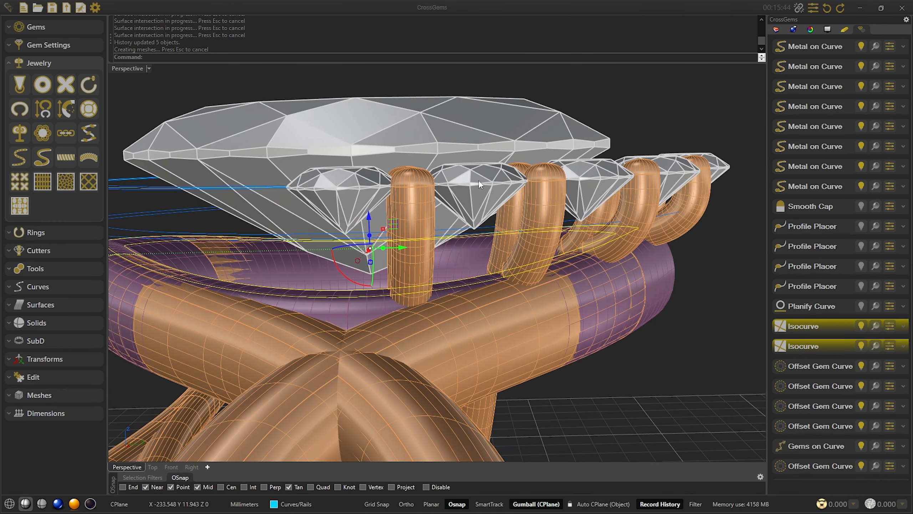
{"action": "left_click", "coordinate": [368, 219]}
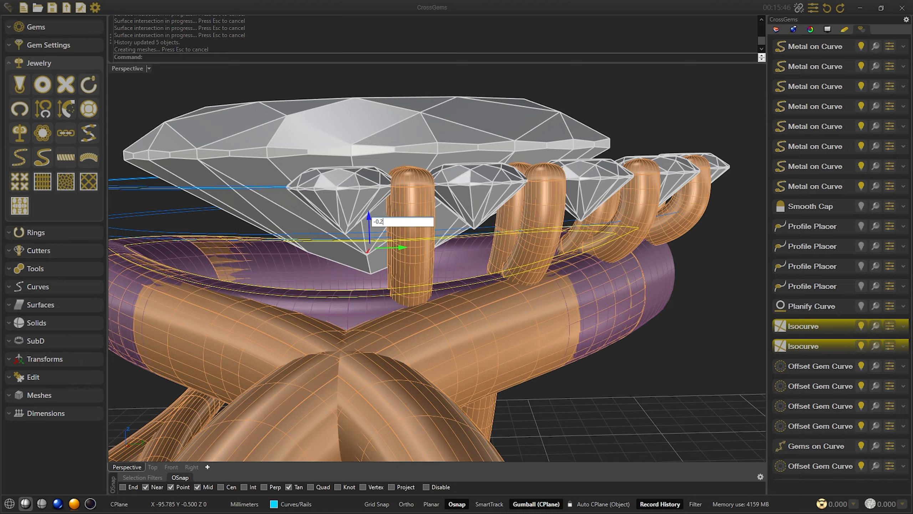
{"action": "key", "text": "Return"}
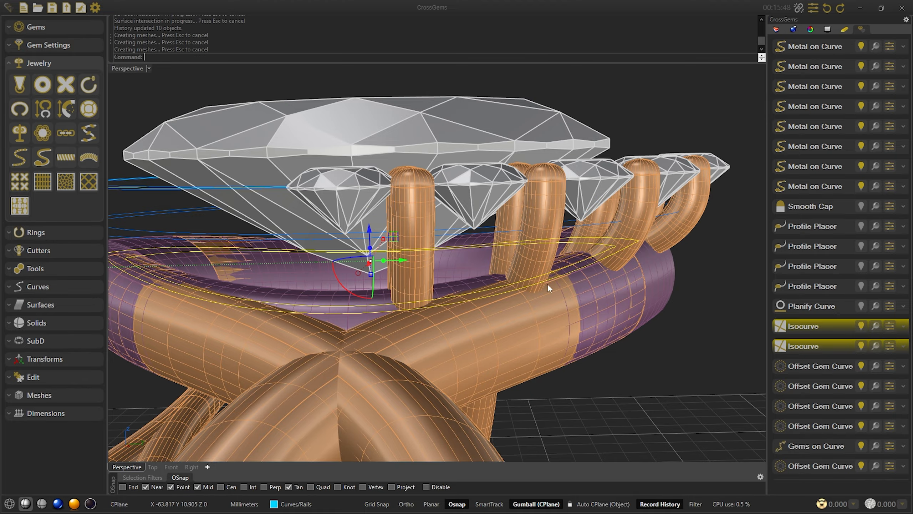
Lower both isocurves further in -0.2 mm moves so the prong bases sink into the under-bezel, then deselect them
{"action": "right_click_drag", "start_coordinate": [511, 319], "coordinate": [503, 268]}
{"action": "left_click", "coordinate": [454, 248]}
{"action": "key", "text": "Return"}
{"action": "right_click_drag", "start_coordinate": [541, 285], "coordinate": [437, 255]}
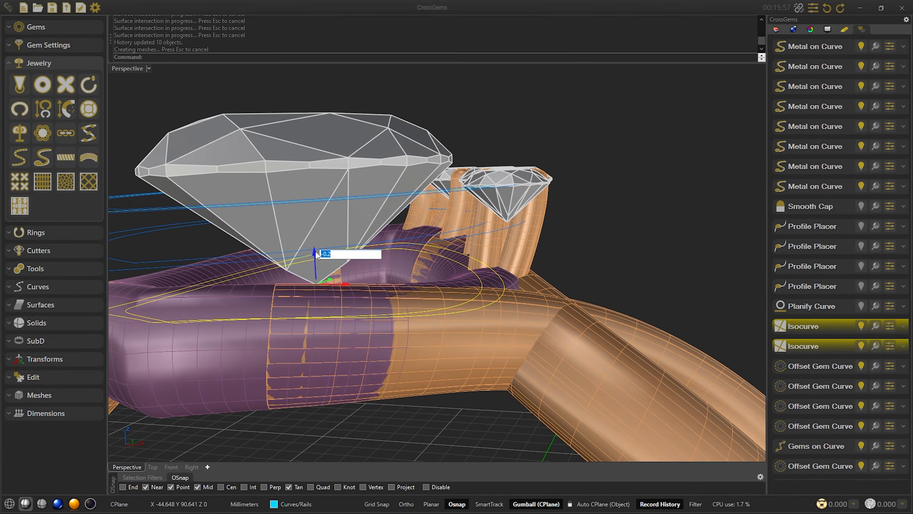
{"action": "key", "text": "Return"}
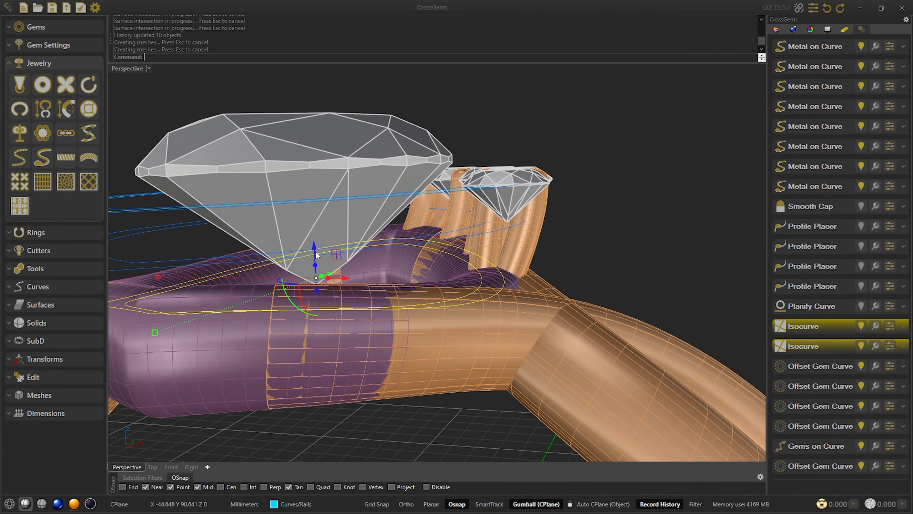
{"action": "right_click_drag", "start_coordinate": [627, 224], "coordinate": [598, 239]}
{"action": "left_click", "coordinate": [539, 229]}
{"action": "left_click", "coordinate": [588, 149]}
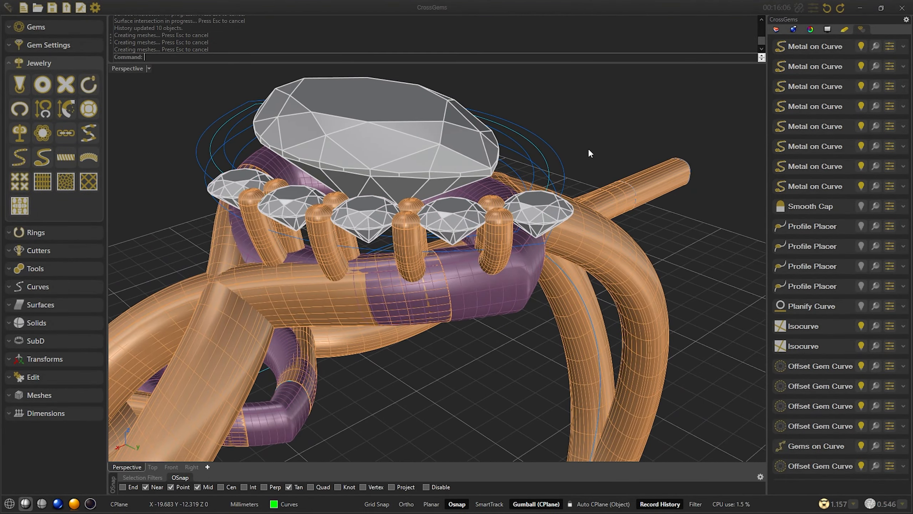
Start Object on Curve and, in wireframe display, pick the center curve inside the end prong as the object, then return to shaded display
{"action": "scroll", "coordinate": [372, 228], "scroll_direction": "up", "scroll_amount": 3}
{"action": "left_click", "coordinate": [32, 264]}
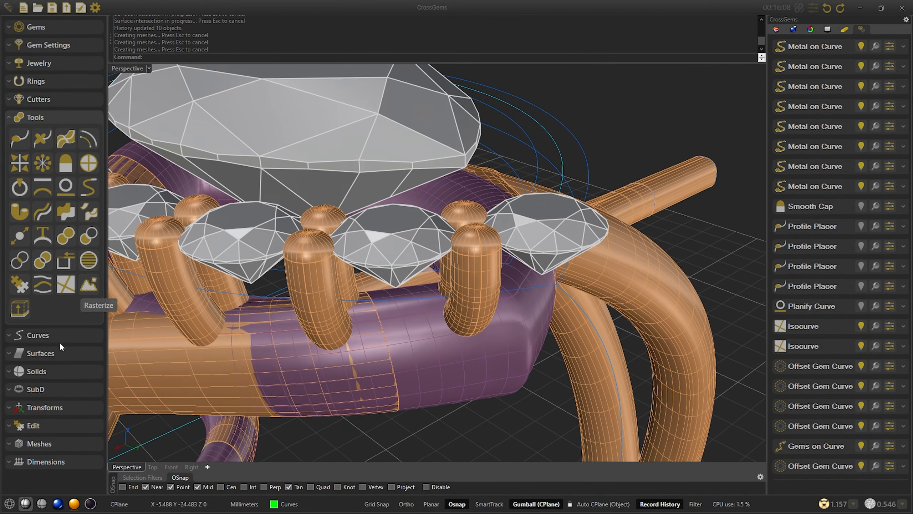
{"action": "left_click", "coordinate": [9, 503]}
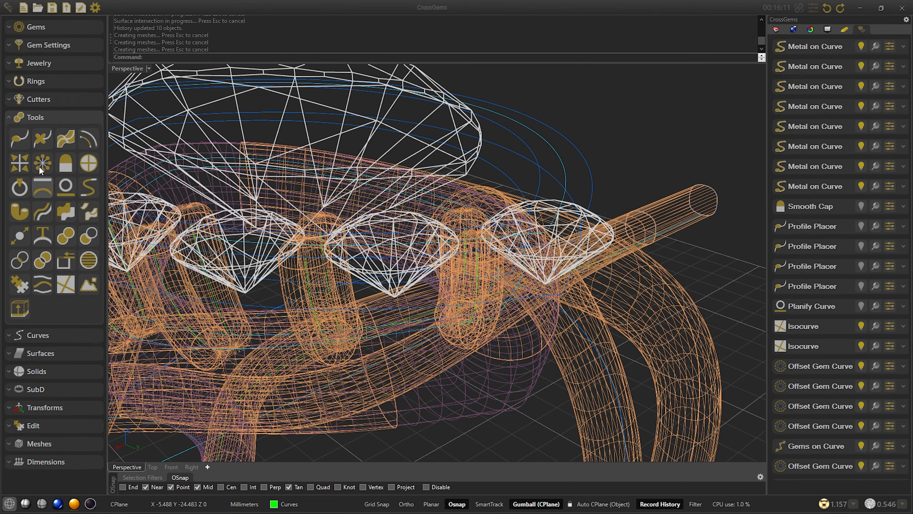
{"action": "left_click", "coordinate": [41, 141]}
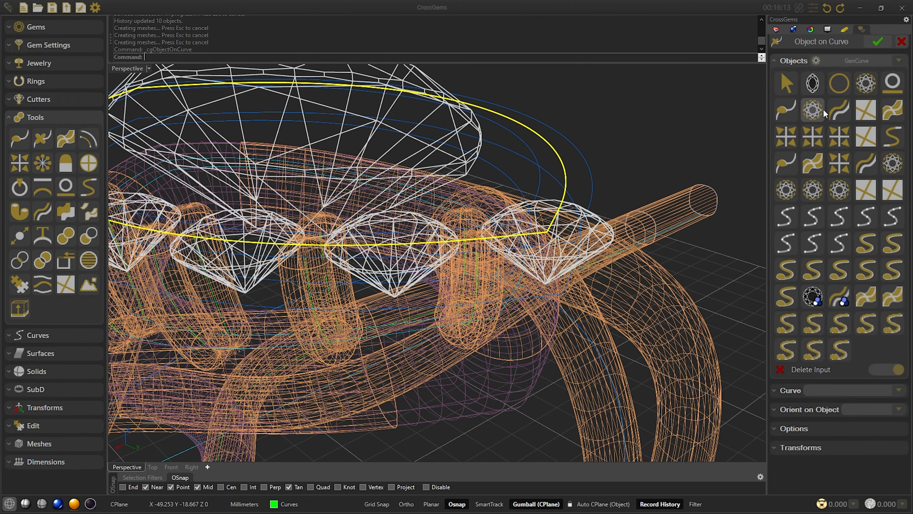
{"action": "left_click", "coordinate": [786, 83]}
{"action": "scroll", "coordinate": [478, 275], "scroll_direction": "down", "scroll_amount": 3}
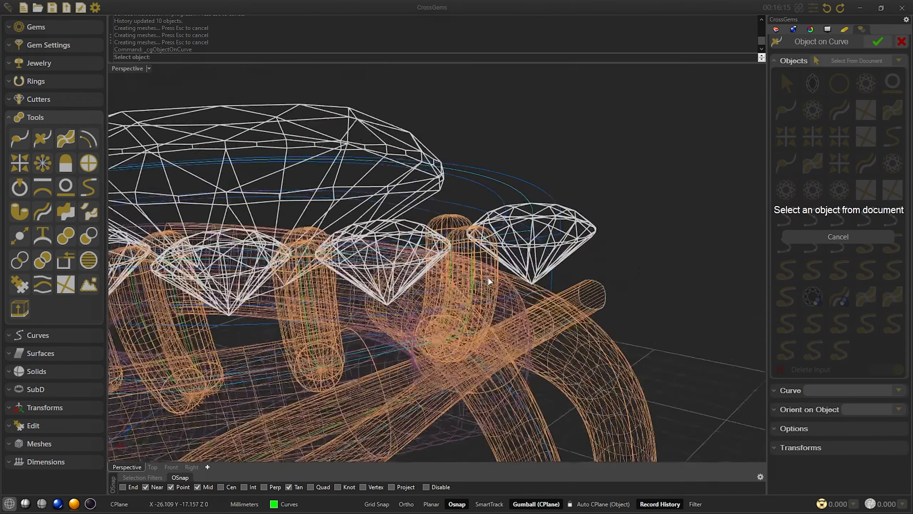
{"action": "left_click", "coordinate": [470, 276]}
{"action": "left_click", "coordinate": [495, 297]}
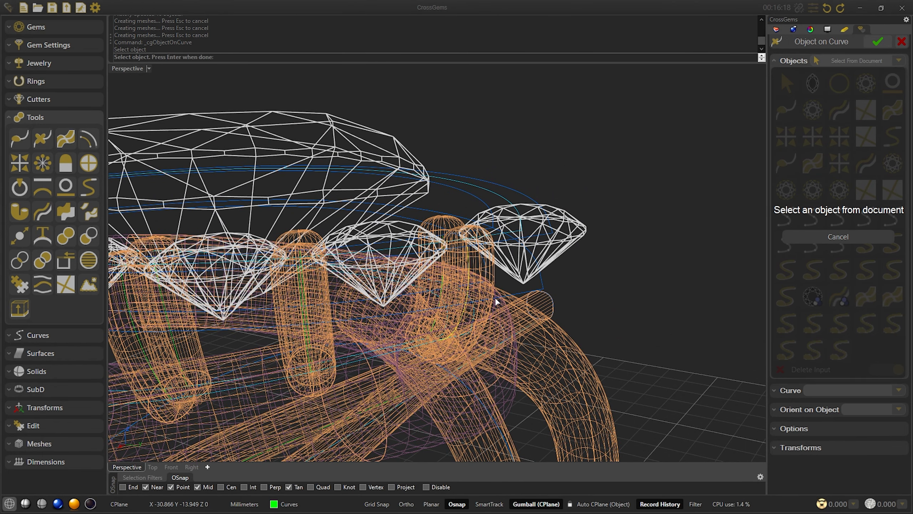
{"action": "key", "text": "Return"}
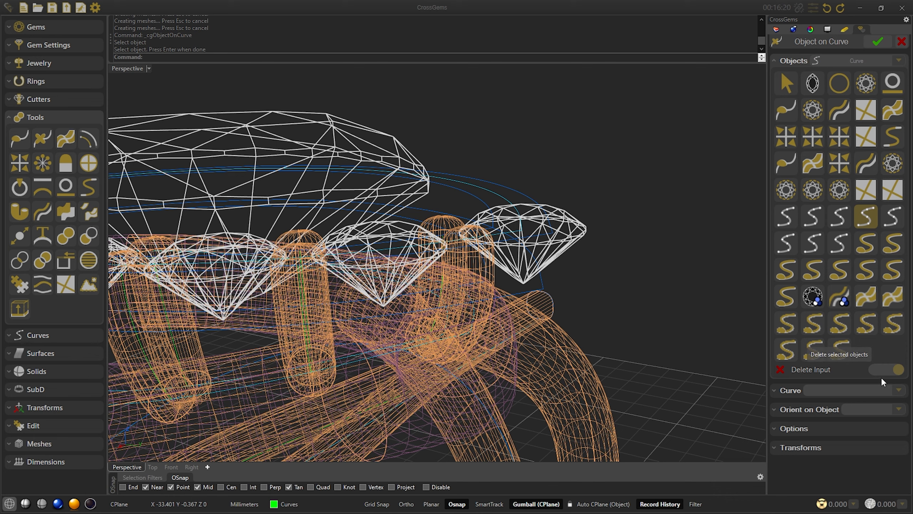
{"action": "left_click", "coordinate": [26, 503]}
Use the offset gem curve around the center stone as the placement curve and set Position to 0.2500
{"action": "mouse_move", "coordinate": [431, 324]}
{"action": "right_mouse_down"}
{"action": "mouse_move", "coordinate": [751, 131]}
{"action": "mouse_move", "coordinate": [783, 72]}
{"action": "right_mouse_up"}
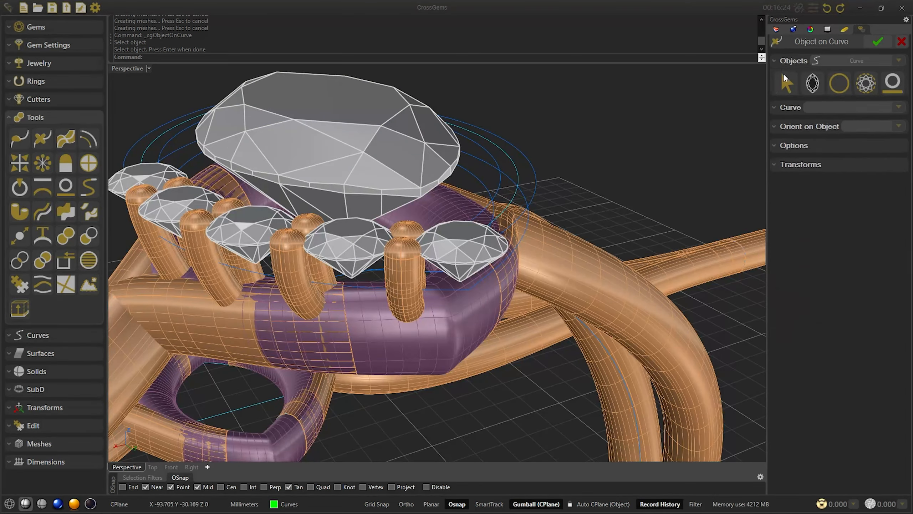
{"action": "left_click", "coordinate": [785, 80]}
{"action": "left_click", "coordinate": [512, 172]}
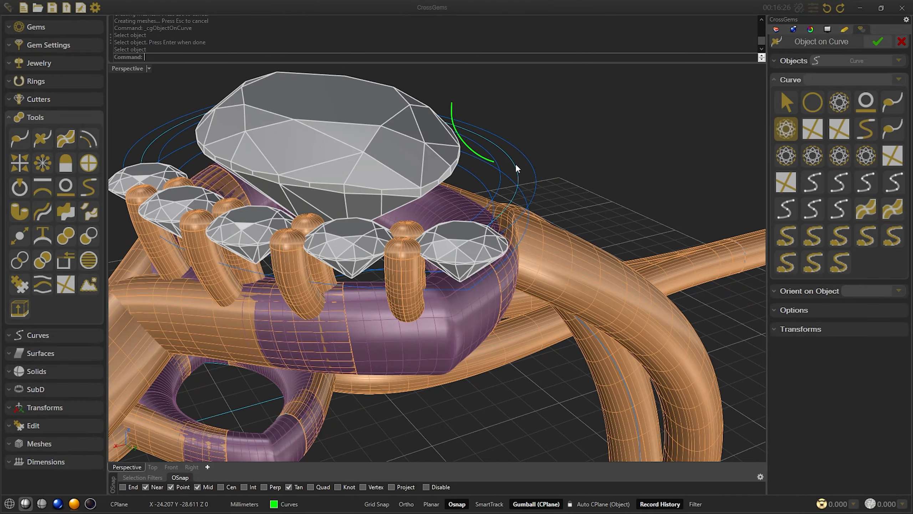
{"action": "right_click_drag", "start_coordinate": [516, 169], "coordinate": [813, 312]}
{"action": "left_click", "coordinate": [806, 310]}
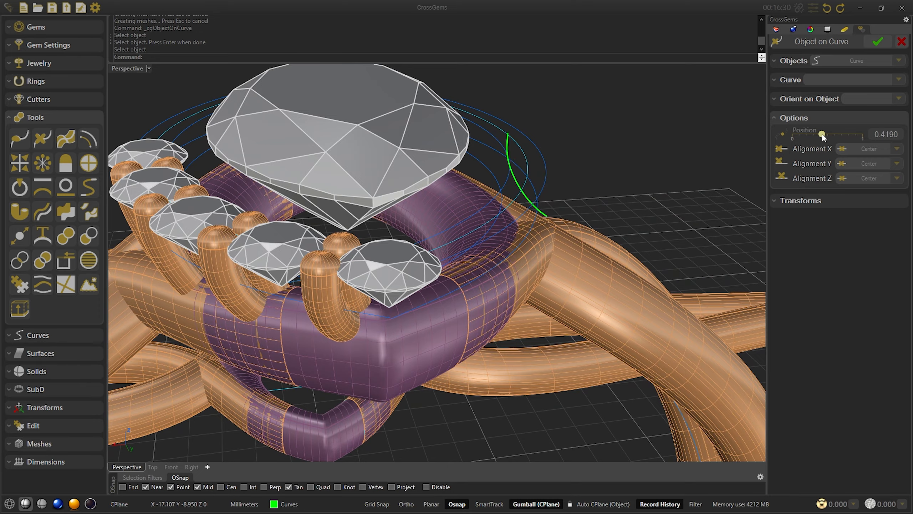
{"action": "left_click_drag", "start_coordinate": [812, 135], "coordinate": [809, 135]}
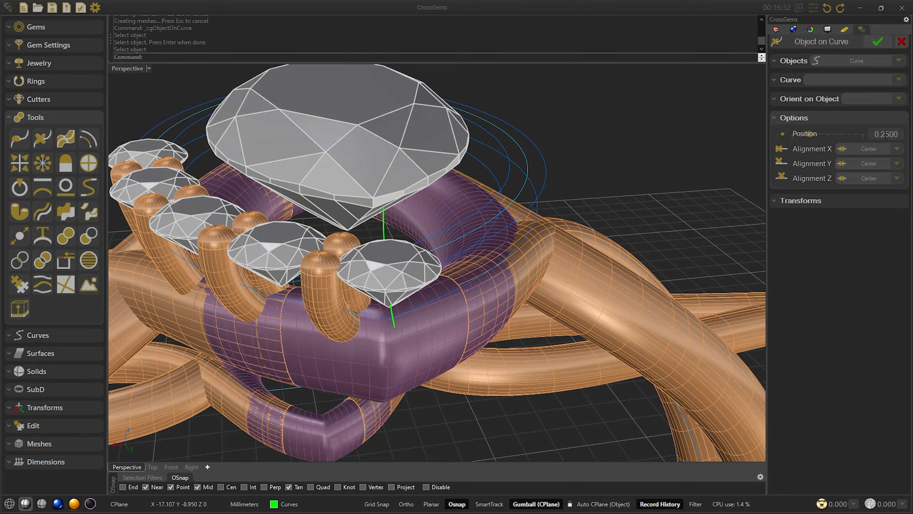
{"action": "right_click_drag", "start_coordinate": [758, 262], "coordinate": [371, 445]}
Hide the Profiles, Jewelry and Settings layers to leave only gems, rails and prong curves
{"action": "left_click", "coordinate": [284, 504]}
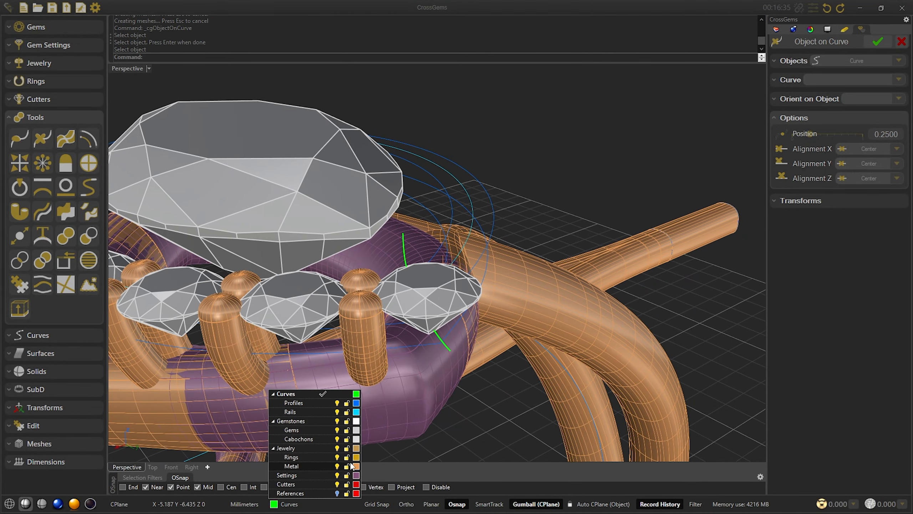
{"action": "left_click", "coordinate": [337, 475]}
{"action": "left_click", "coordinate": [337, 448]}
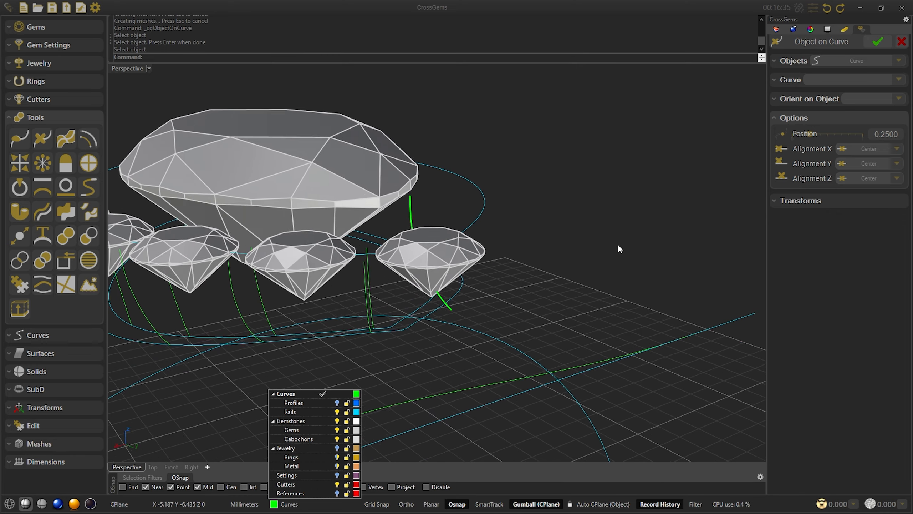
{"action": "left_click", "coordinate": [603, 271]}
Rotate the placed prong curve 180 degrees about Z
{"action": "left_click", "coordinate": [800, 200]}
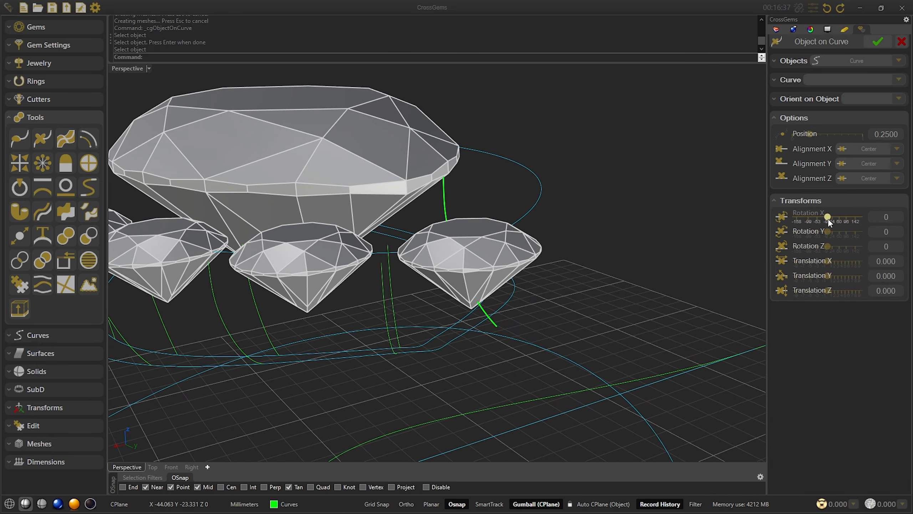
{"action": "left_click_drag", "start_coordinate": [843, 247], "coordinate": [860, 252]}
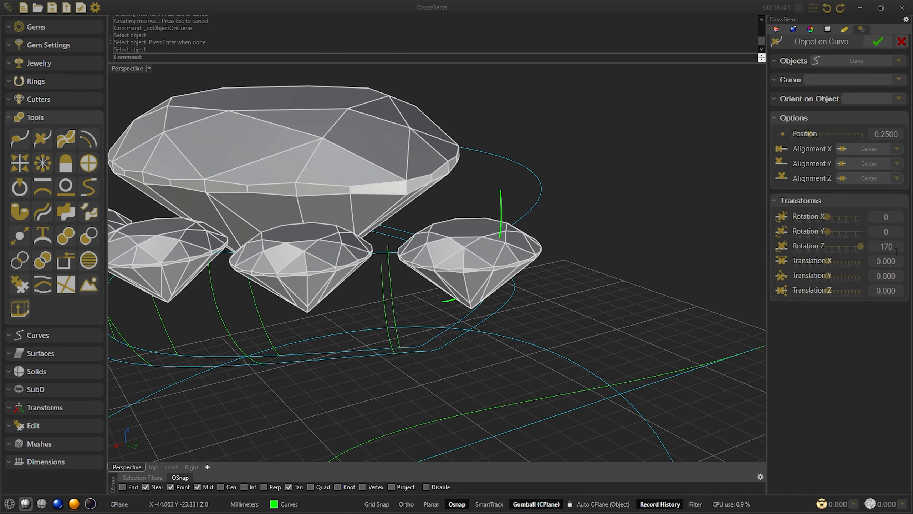
{"action": "scroll", "coordinate": [897, 251], "scroll_direction": "down", "scroll_amount": 1}
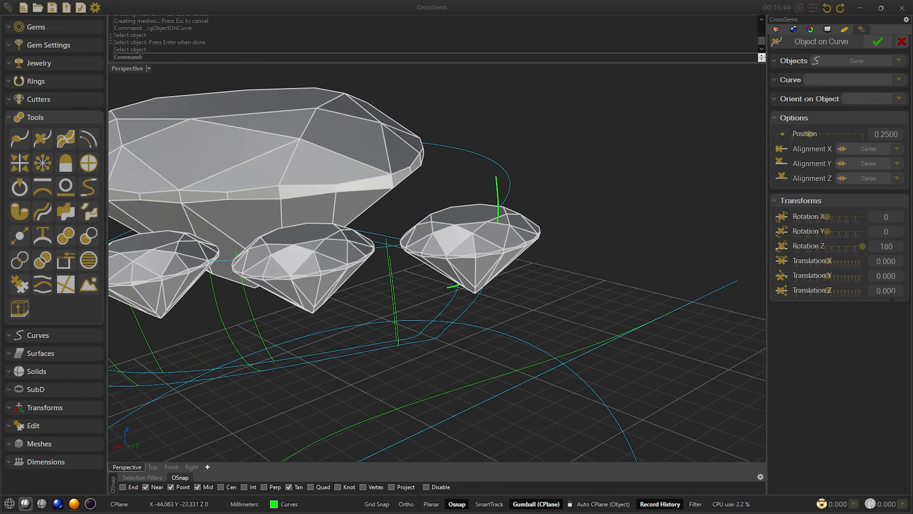
Fit the curve to the end gem with Rotation X -3, Y 2 and Translation X -0.120, Y -0.180, Z -0.550, then accept
{"action": "scroll", "coordinate": [894, 290], "scroll_direction": "down", "scroll_amount": 20}
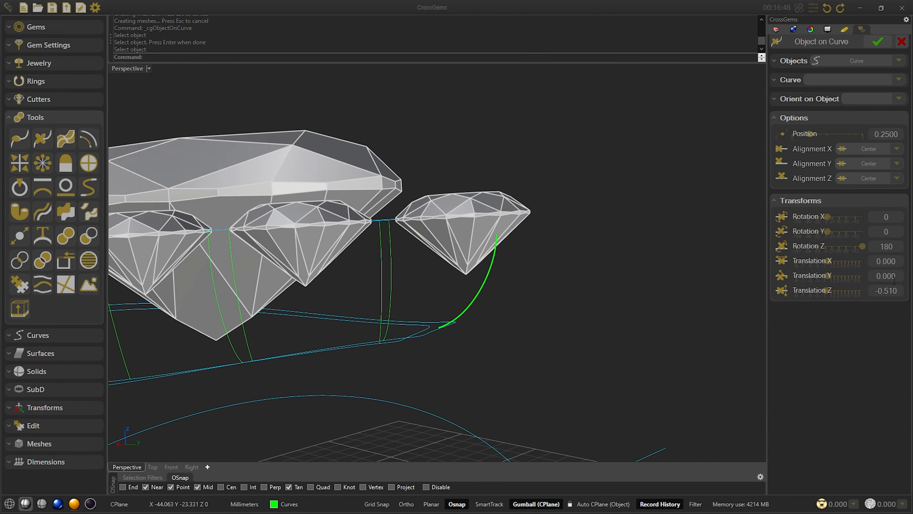
{"action": "scroll", "coordinate": [894, 276], "scroll_direction": "down", "scroll_amount": 6}
{"action": "scroll", "coordinate": [894, 262], "scroll_direction": "down", "scroll_amount": 7}
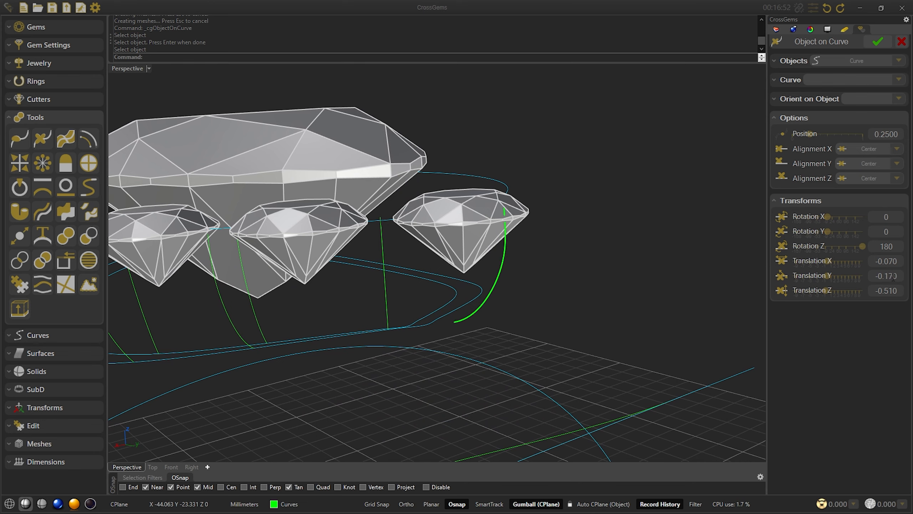
{"action": "scroll", "coordinate": [891, 273], "scroll_direction": "down", "scroll_amount": 1}
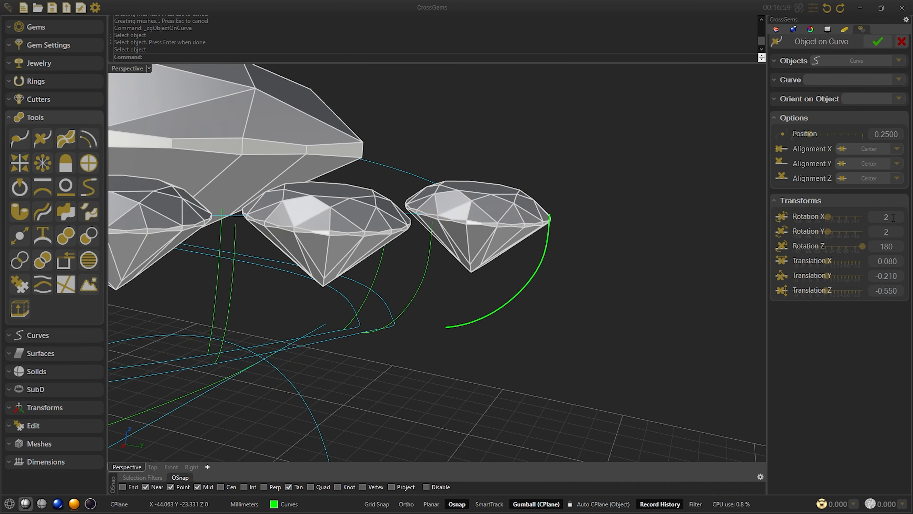
{"action": "scroll", "coordinate": [893, 217], "scroll_direction": "down", "scroll_amount": 1}
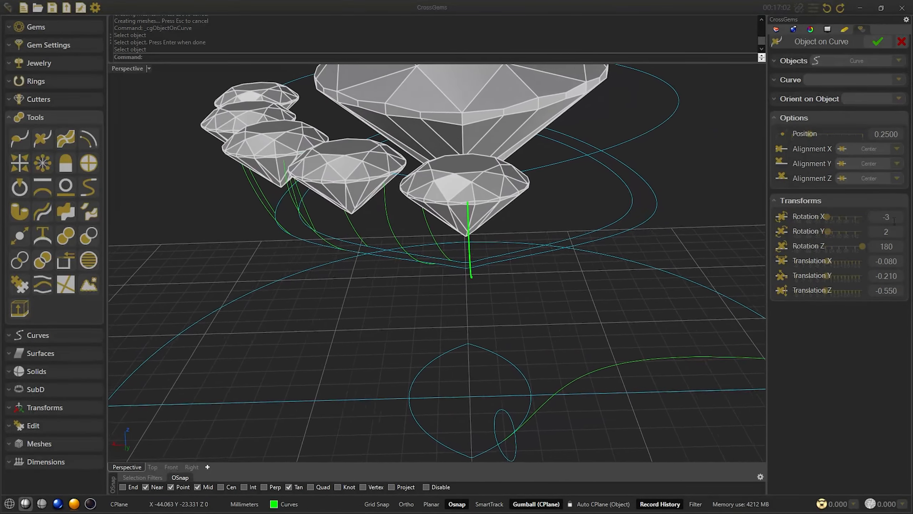
{"action": "scroll", "coordinate": [894, 276], "scroll_direction": "down", "scroll_amount": 1}
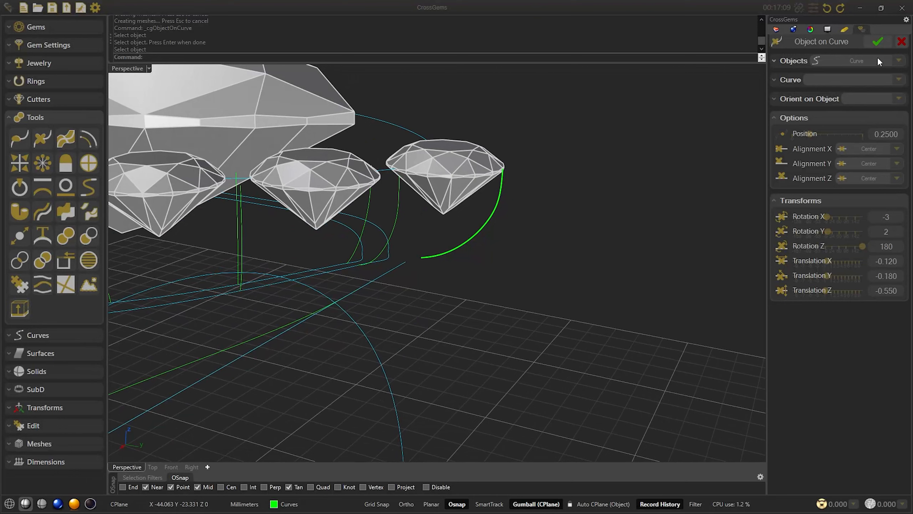
{"action": "left_click", "coordinate": [877, 42]}
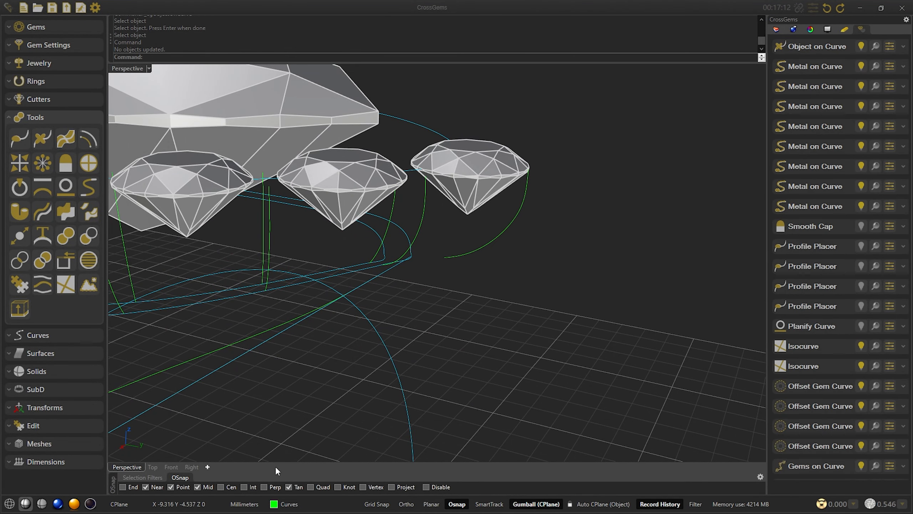
Show the Jewelry layer again
{"action": "left_click", "coordinate": [295, 504]}
{"action": "left_click", "coordinate": [338, 447]}
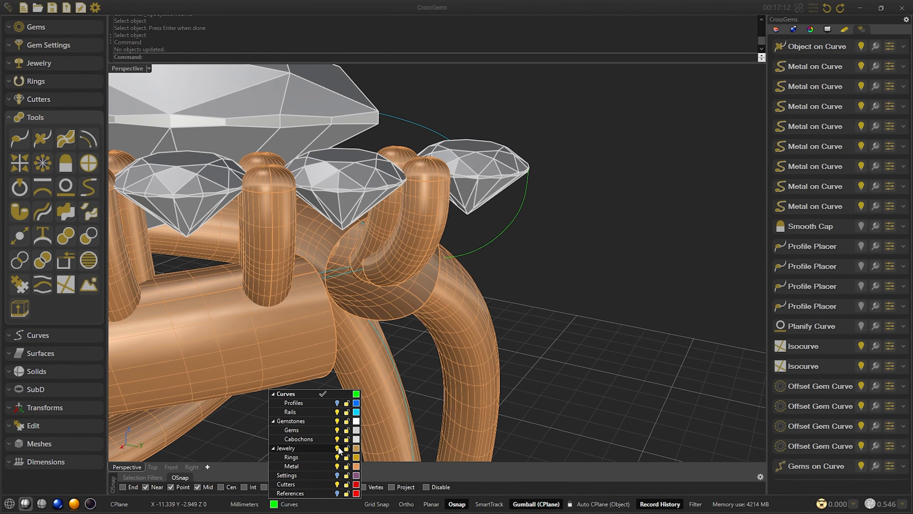
{"action": "left_click", "coordinate": [583, 254]}
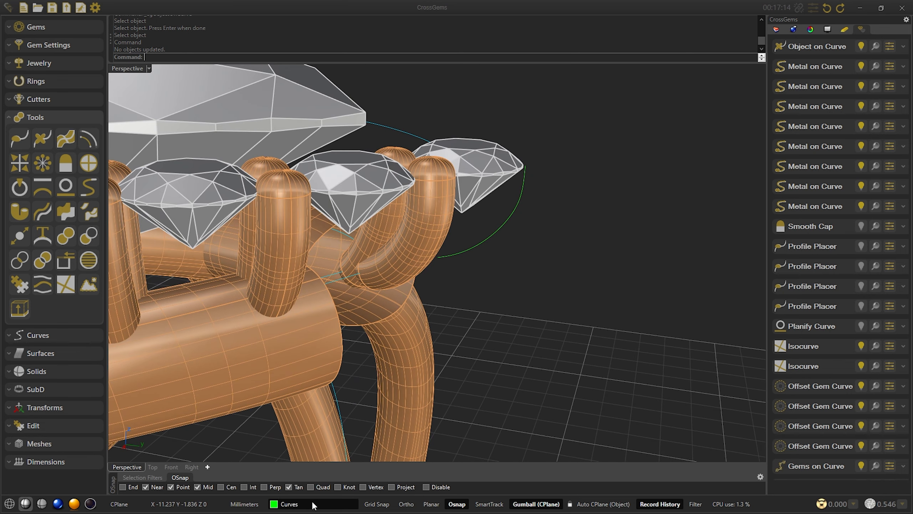
Show the Settings layer again
{"action": "left_click", "coordinate": [313, 503]}
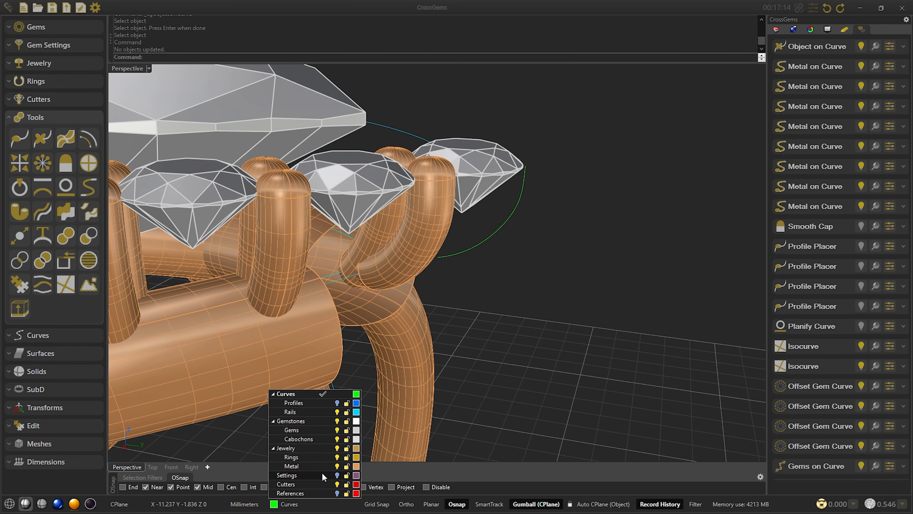
{"action": "left_click", "coordinate": [337, 475]}
{"action": "left_click", "coordinate": [593, 314]}
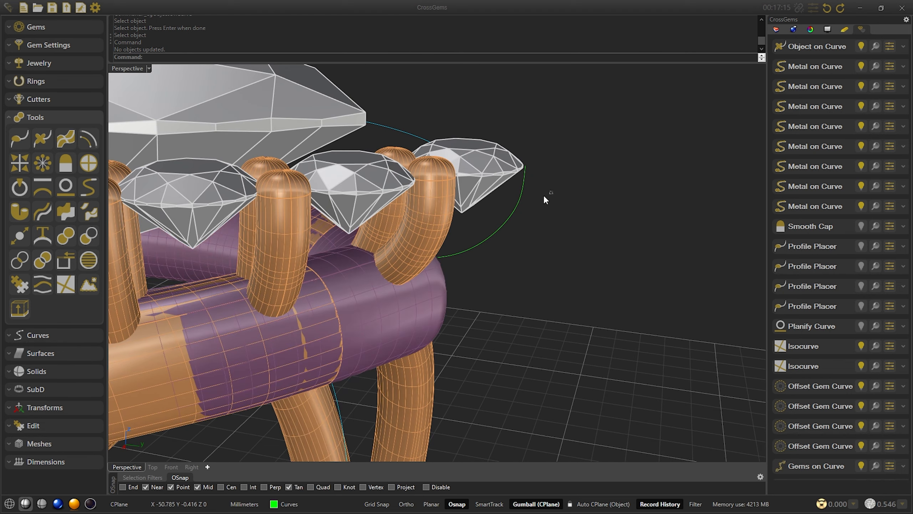
Duplicate an existing Metal on Curve prong, switch the copy to the end gem's Object on Curve curve, and accept it
{"action": "left_click", "coordinate": [522, 195]}
{"action": "left_click", "coordinate": [603, 193]}
{"action": "left_click", "coordinate": [904, 69]}
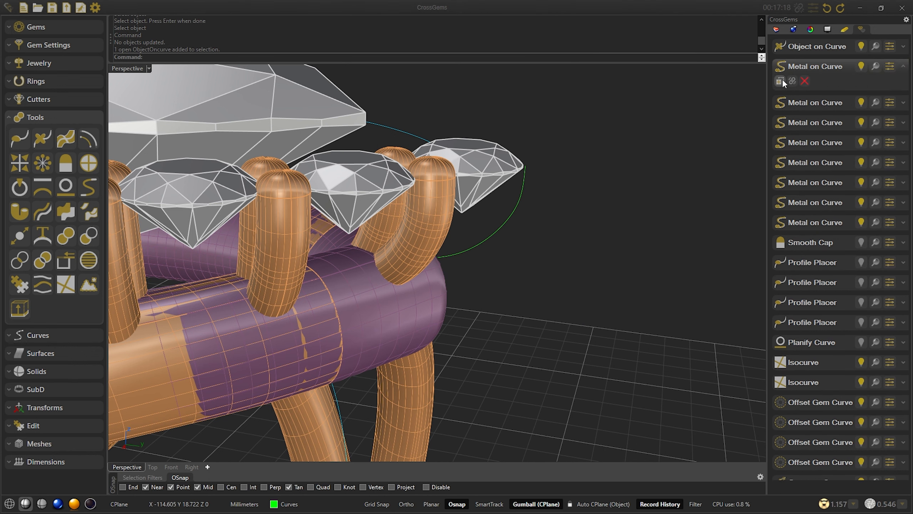
{"action": "left_click", "coordinate": [781, 79]}
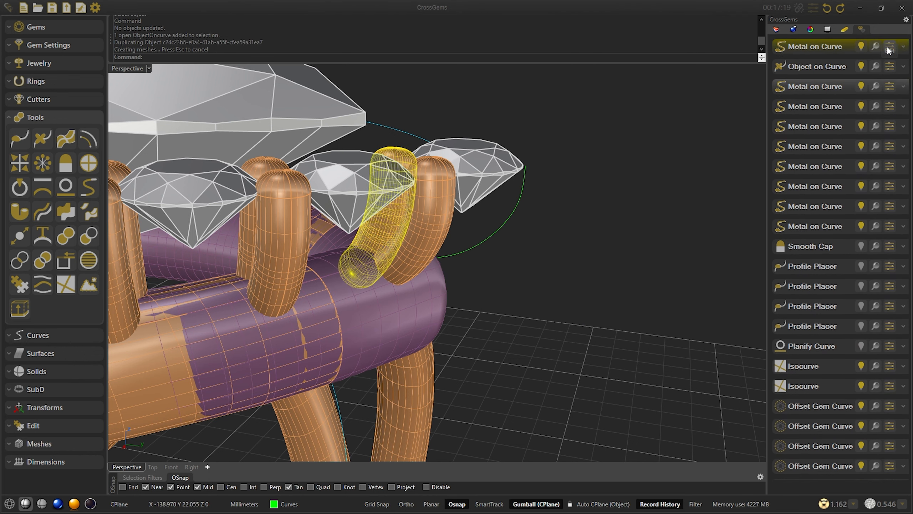
{"action": "double_click", "coordinate": [391, 240]}
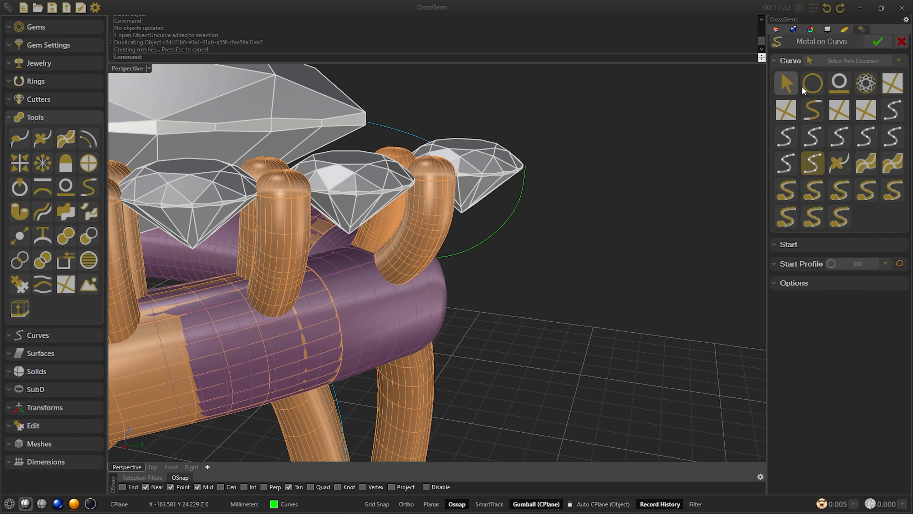
{"action": "left_click", "coordinate": [838, 165]}
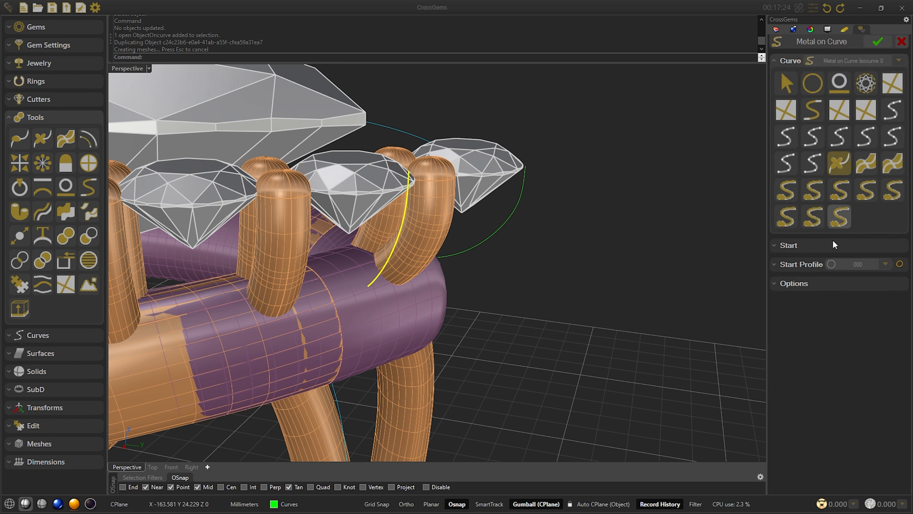
{"action": "left_click", "coordinate": [877, 44]}
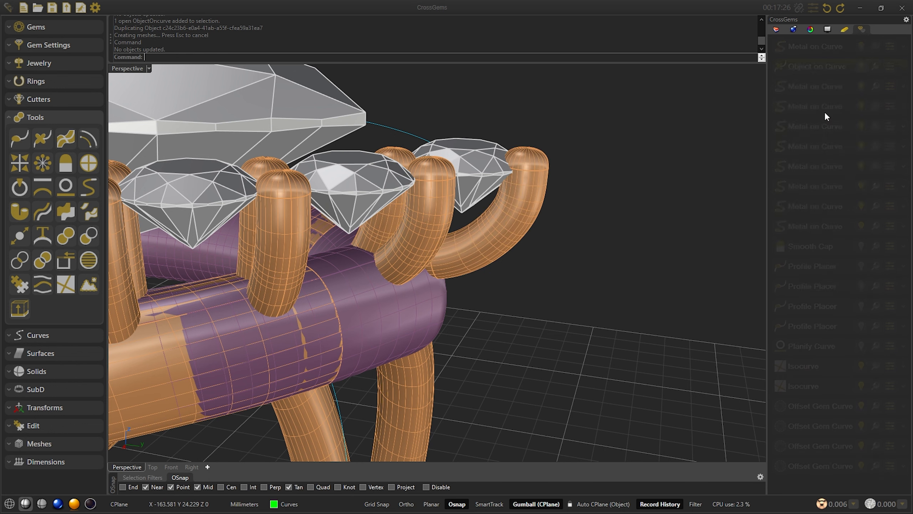
{"action": "right_click_drag", "start_coordinate": [665, 218], "coordinate": [617, 149]}
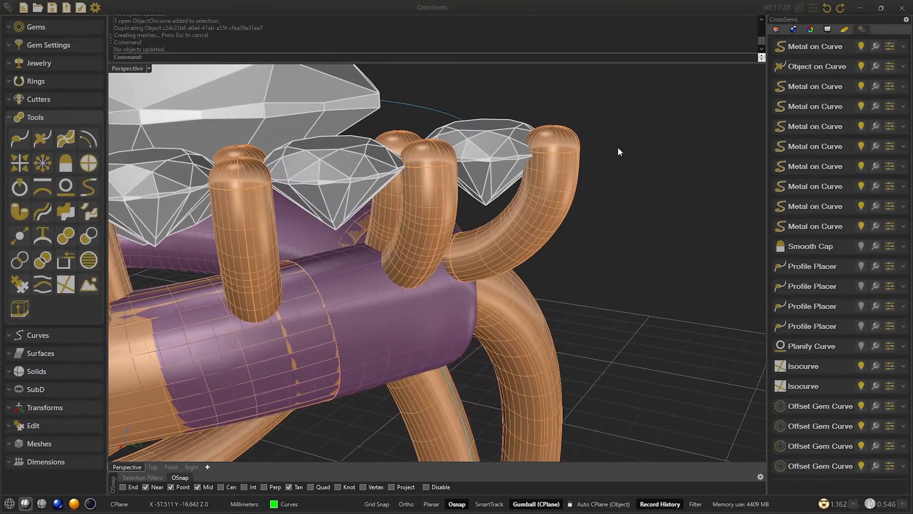
Adjust the end-gem prong's base curve to Translation X -0.070, Y -0.140, Z -0.660 and accept
{"action": "double_click", "coordinate": [812, 66]}
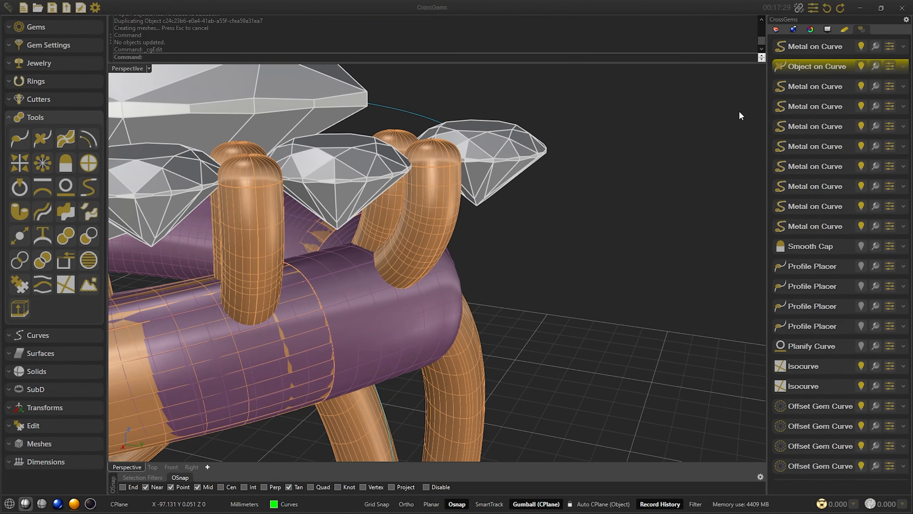
{"action": "left_click", "coordinate": [865, 200]}
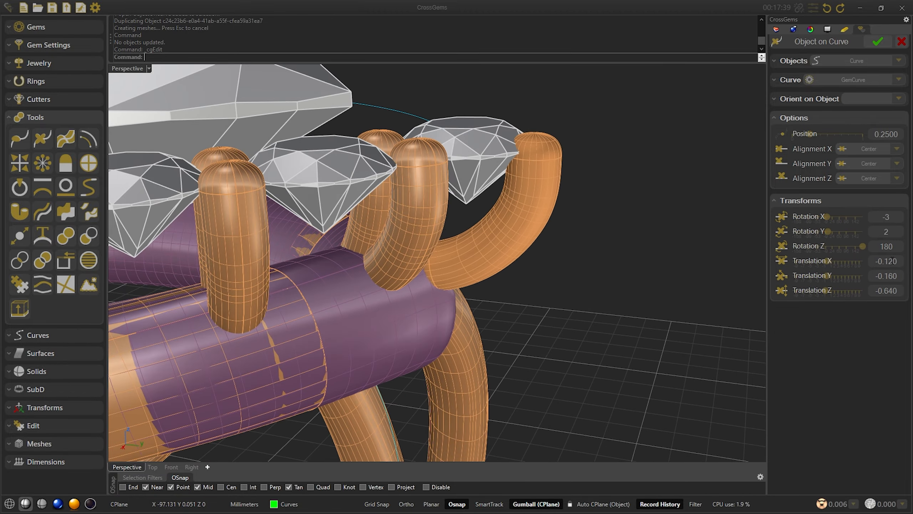
{"action": "scroll", "coordinate": [892, 261], "scroll_direction": "up", "scroll_amount": 5}
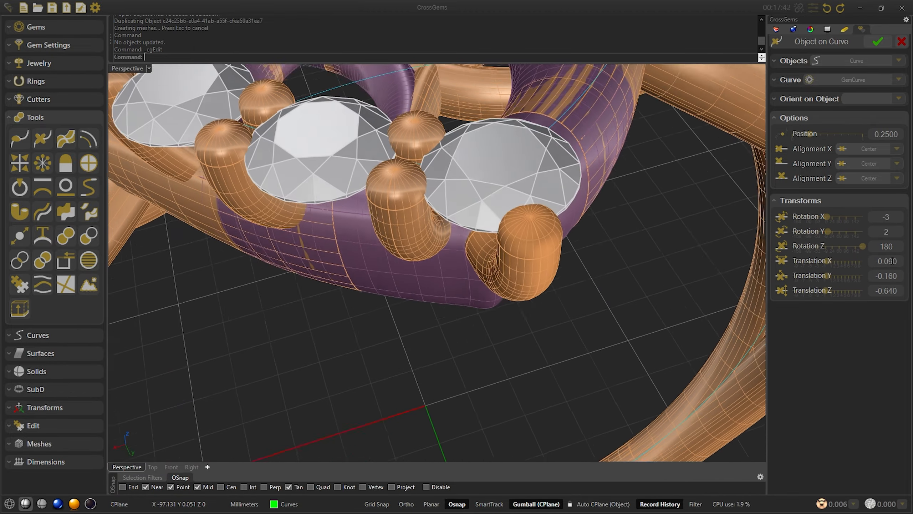
{"action": "scroll", "coordinate": [892, 276], "scroll_direction": "up", "scroll_amount": 2}
{"action": "scroll", "coordinate": [892, 291], "scroll_direction": "down", "scroll_amount": 2}
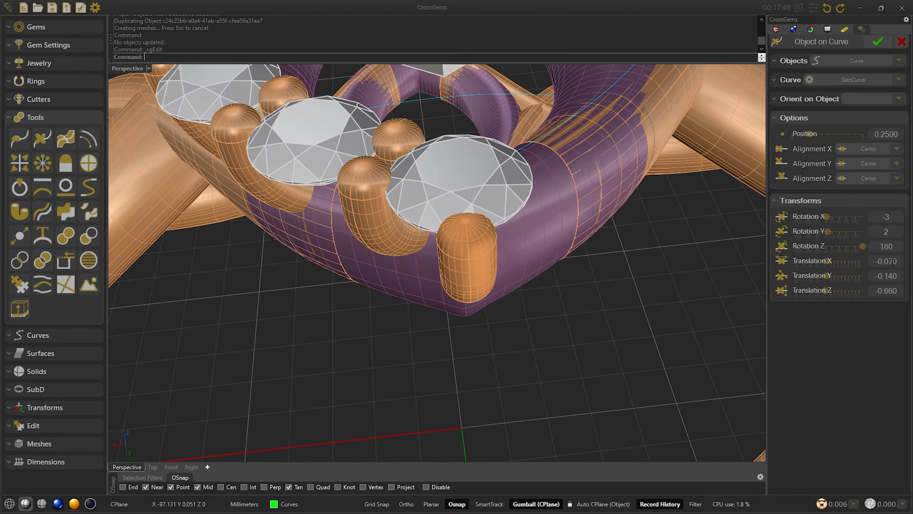
{"action": "left_click", "coordinate": [876, 42]}
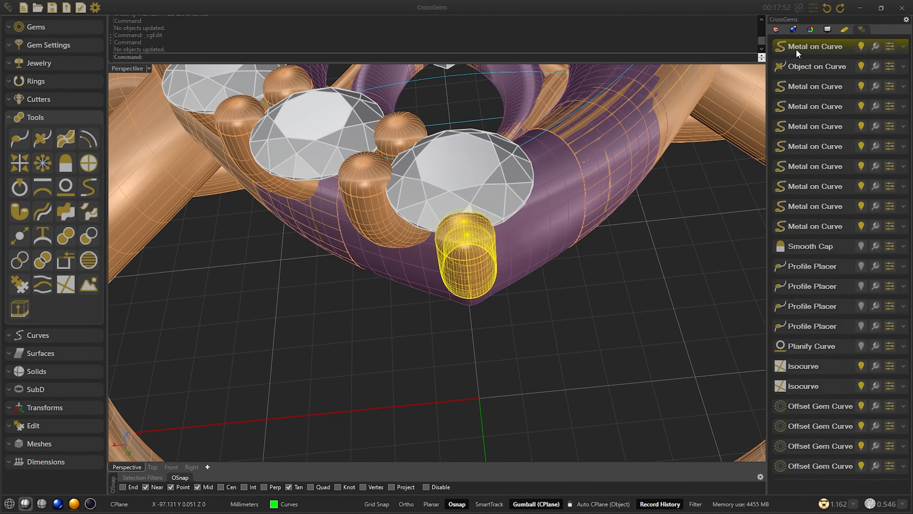
Apply a Smooth Cap of 0.25 to the end-gem Metal on Curve prong and accept
{"action": "double_click", "coordinate": [796, 48]}
{"action": "left_click", "coordinate": [814, 166]}
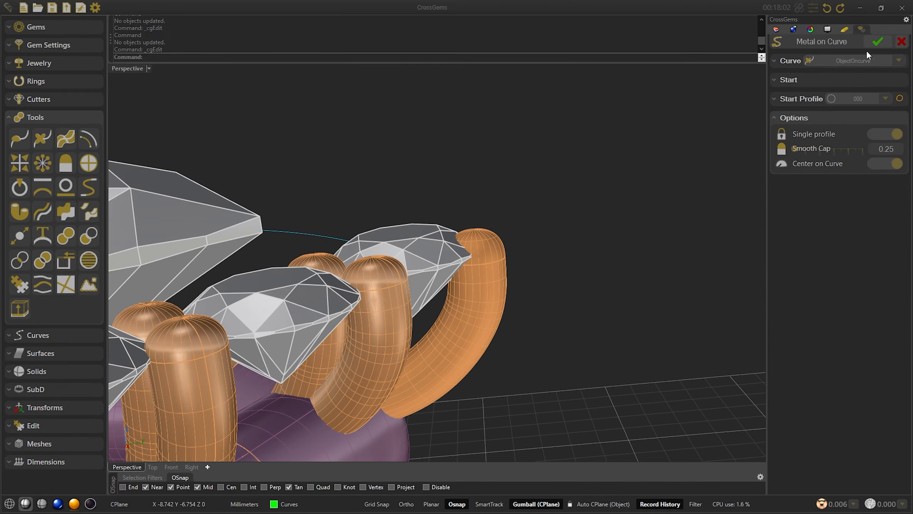
{"action": "left_click", "coordinate": [877, 42]}
Set the end-gem prong's Object on Curve translation to X -0.090, Y -0.180, Z -0.640 and accept
{"action": "double_click", "coordinate": [818, 65]}
{"action": "left_click", "coordinate": [865, 201]}
{"action": "scroll", "coordinate": [893, 261], "scroll_direction": "down", "scroll_amount": 3}
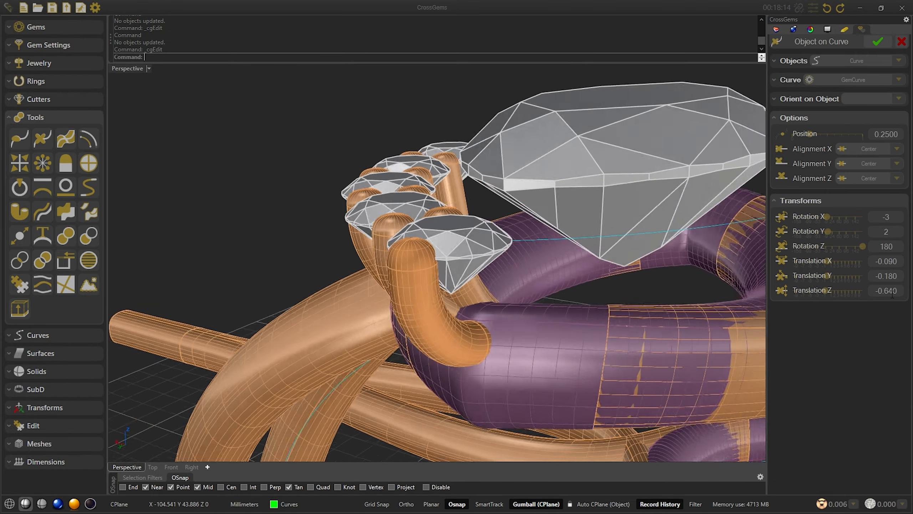
{"action": "left_click", "coordinate": [877, 41]}
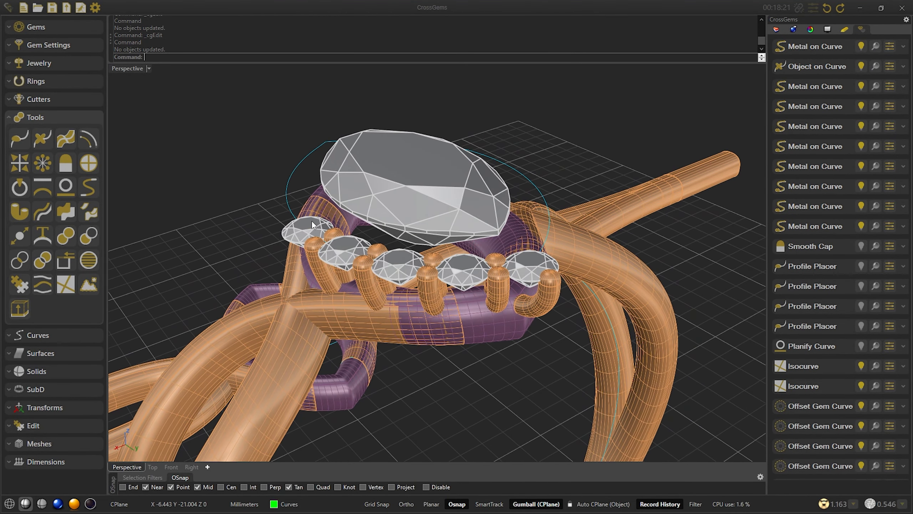
Create an Under Bezel beneath the five small round gems with Depth 0.40 and Thickness 0.30
{"action": "left_click", "coordinate": [311, 221]}
{"action": "left_click", "coordinate": [48, 45]}
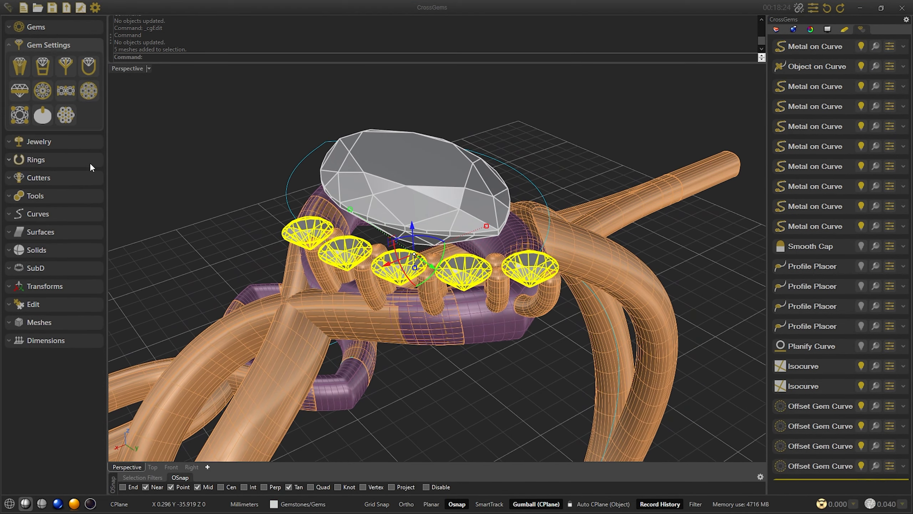
{"action": "left_click", "coordinate": [20, 90]}
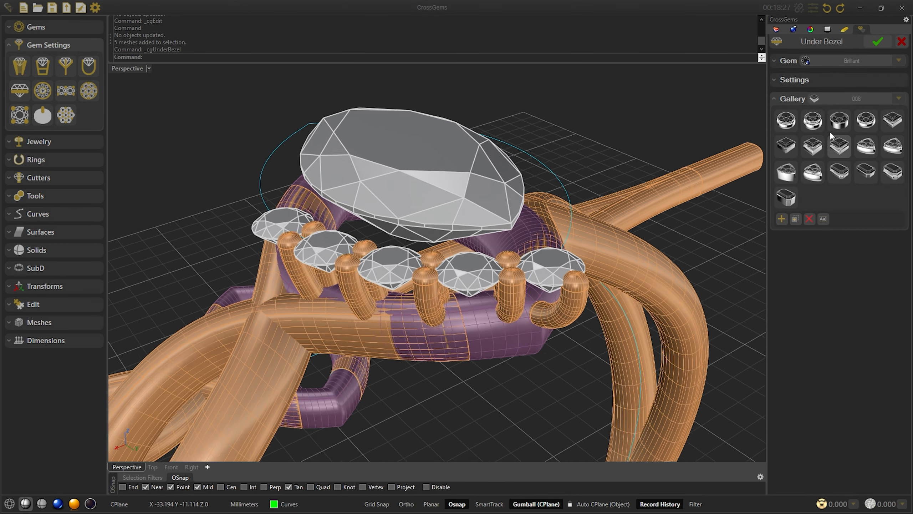
{"action": "scroll", "coordinate": [901, 157], "scroll_direction": "up", "scroll_amount": 1}
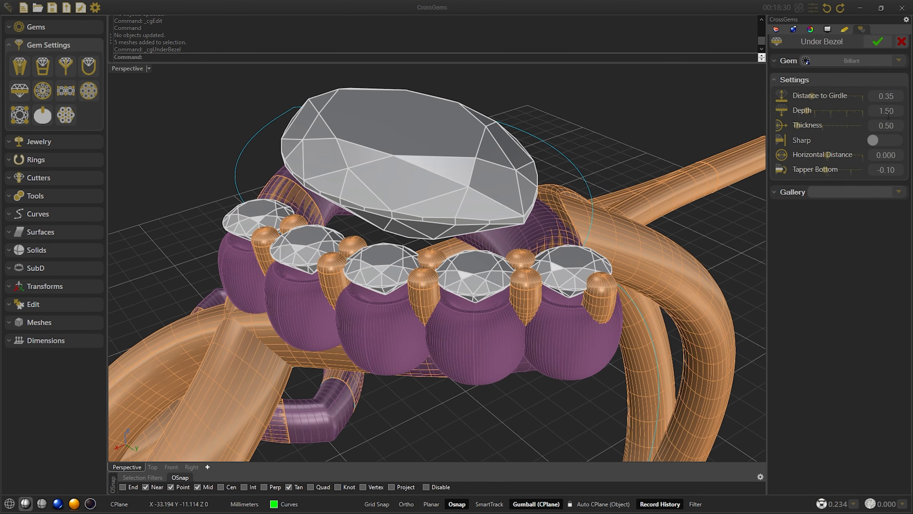
{"action": "left_click_drag", "start_coordinate": [800, 125], "coordinate": [759, 126]}
{"action": "left_click", "coordinate": [791, 110]}
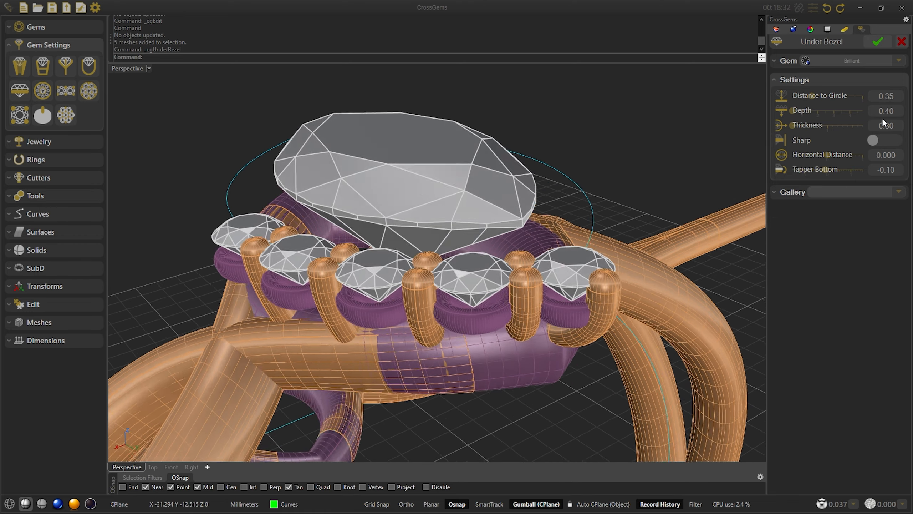
Set the under bezels' Distance to Girdle to 0.30 and Horizontal Distance to 0.050, keep Tapper Bottom at -0.10, and accept
{"action": "scroll", "coordinate": [891, 98], "scroll_direction": "down", "scroll_amount": 1}
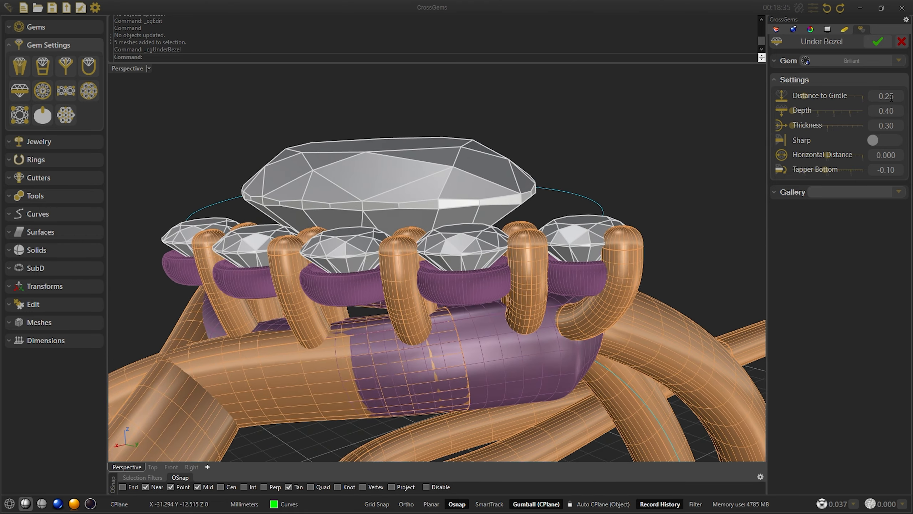
{"action": "key", "text": "Return"}
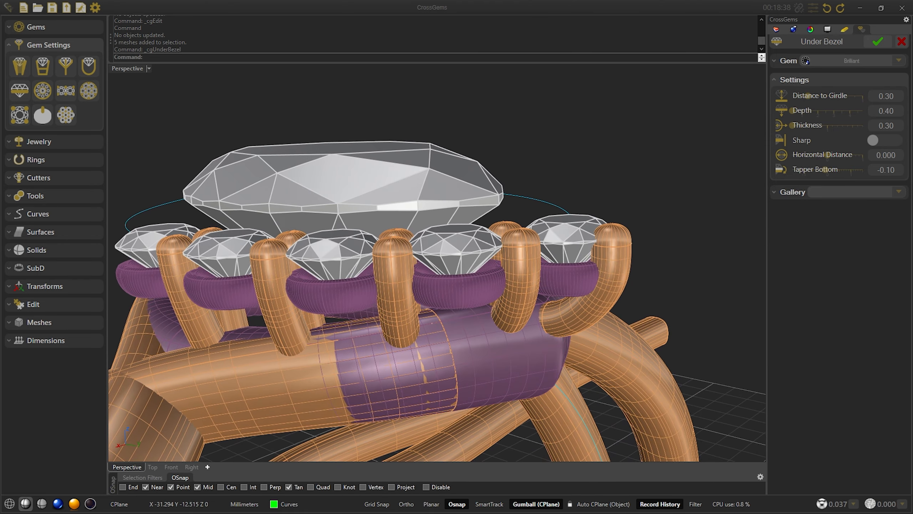
{"action": "scroll", "coordinate": [898, 170], "scroll_direction": "down", "scroll_amount": 1}
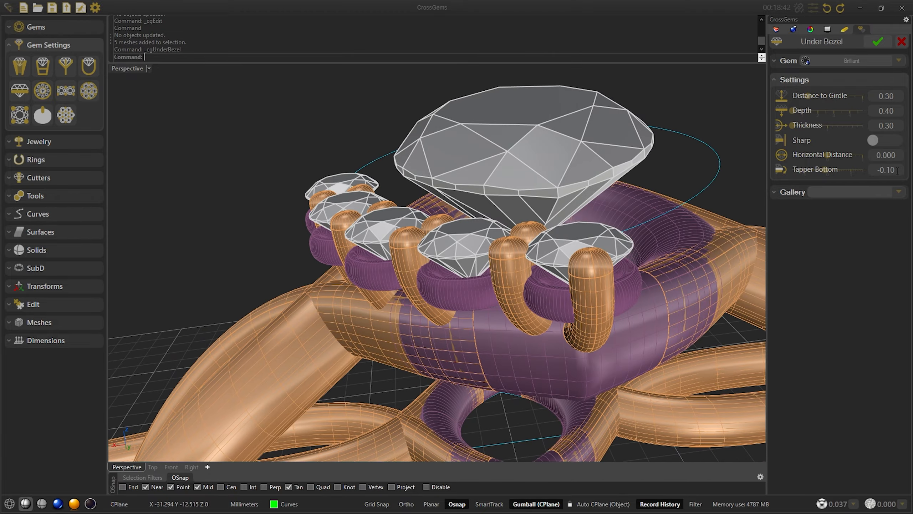
{"action": "scroll", "coordinate": [897, 170], "scroll_direction": "up", "scroll_amount": 1}
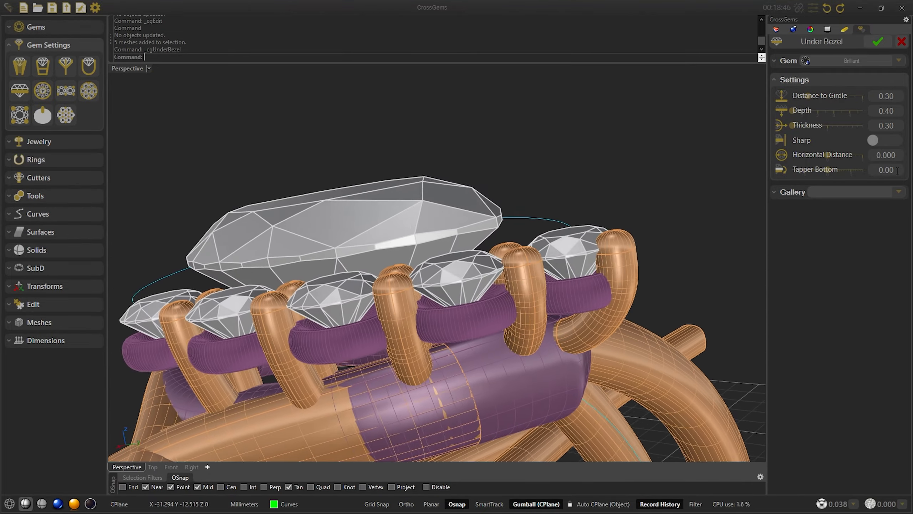
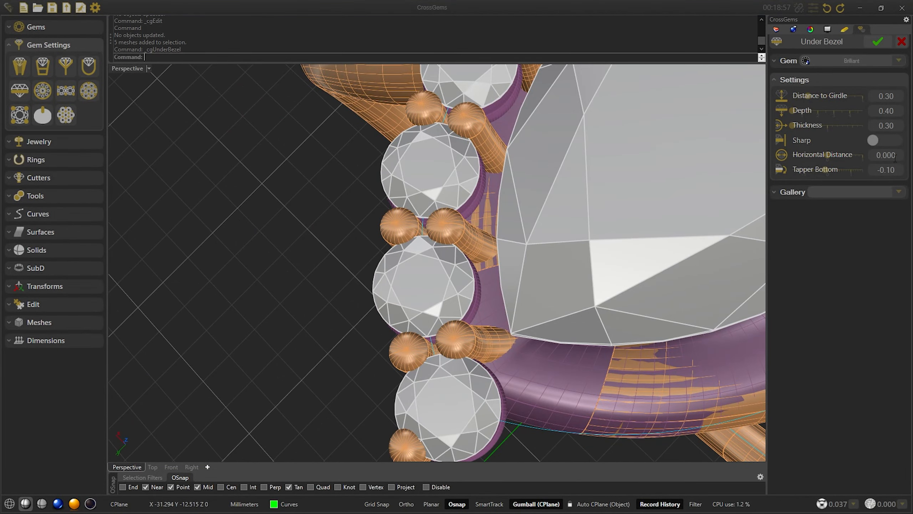
{"action": "scroll", "coordinate": [895, 159], "scroll_direction": "up", "scroll_amount": 1}
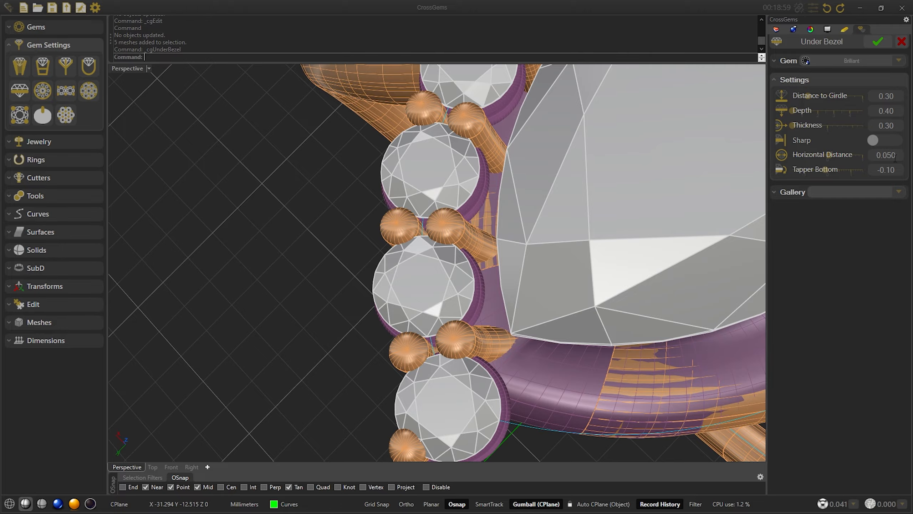
{"action": "left_click", "coordinate": [878, 42]}
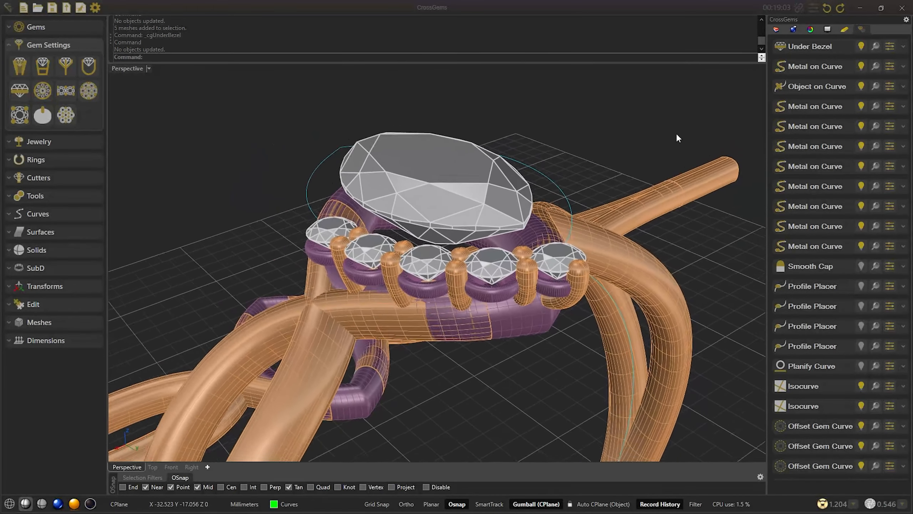
Start a Mirror and pick the three middle small round gems and their under bezels as objects
{"action": "left_click", "coordinate": [55, 191]}
{"action": "left_click", "coordinate": [20, 160]}
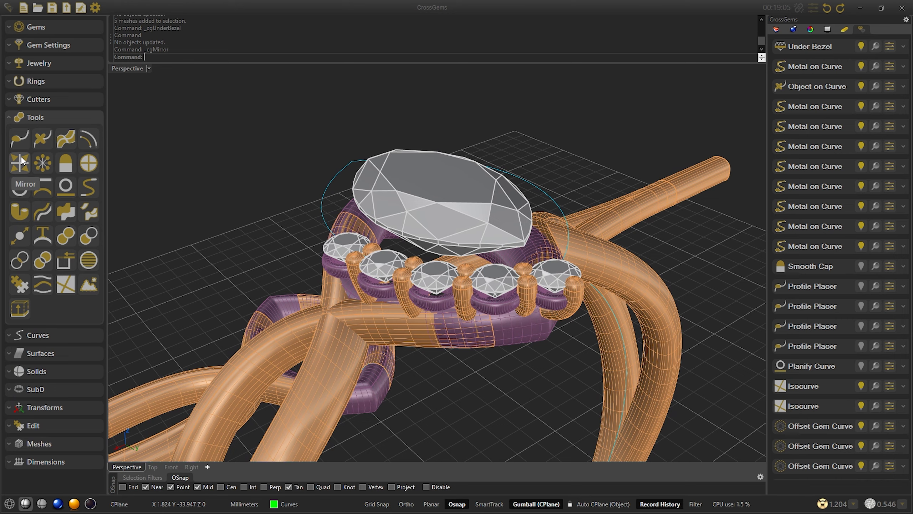
{"action": "left_click", "coordinate": [788, 83]}
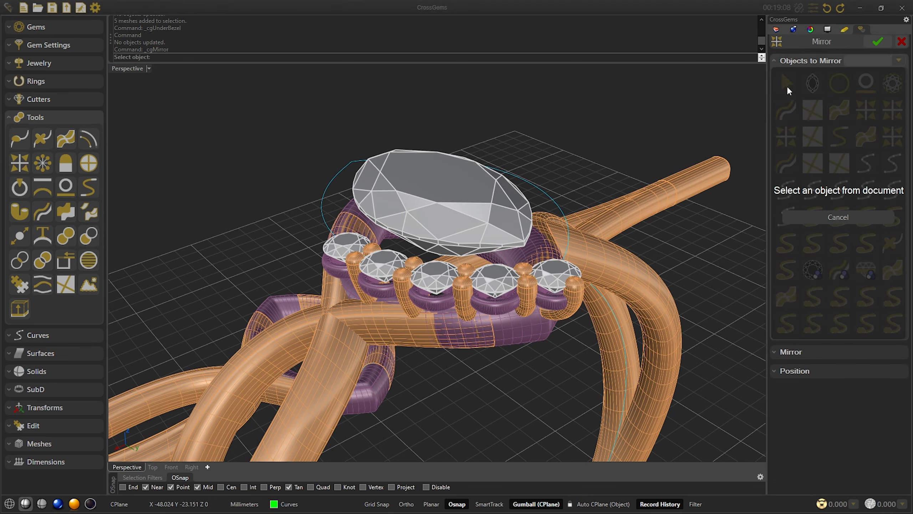
{"action": "right_click_drag", "start_coordinate": [556, 329], "coordinate": [558, 310]}
{"action": "scroll", "coordinate": [438, 266], "scroll_direction": "up", "scroll_amount": 2}
{"action": "right_click_drag", "start_coordinate": [503, 273], "coordinate": [514, 305]}
{"action": "left_click", "coordinate": [515, 302]}
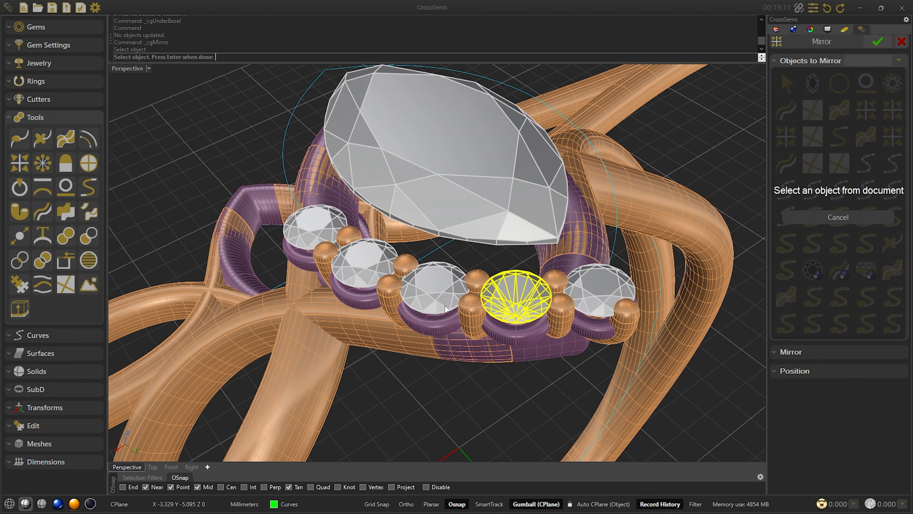
{"action": "left_click", "coordinate": [442, 306]}
{"action": "left_click", "coordinate": [365, 266]}
{"action": "left_click", "coordinate": [367, 298]}
{"action": "left_click", "coordinate": [448, 328]}
{"action": "left_click", "coordinate": [557, 328]}
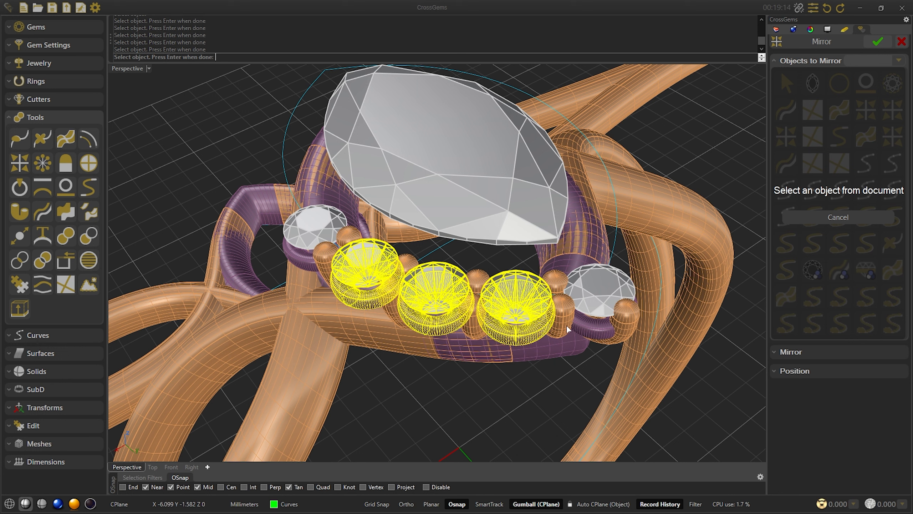
Add the prongs around the three middle round gems to the mirror objects and finish the selection
{"action": "left_click", "coordinate": [567, 329]}
{"action": "left_click", "coordinate": [612, 359]}
{"action": "left_click", "coordinate": [480, 304]}
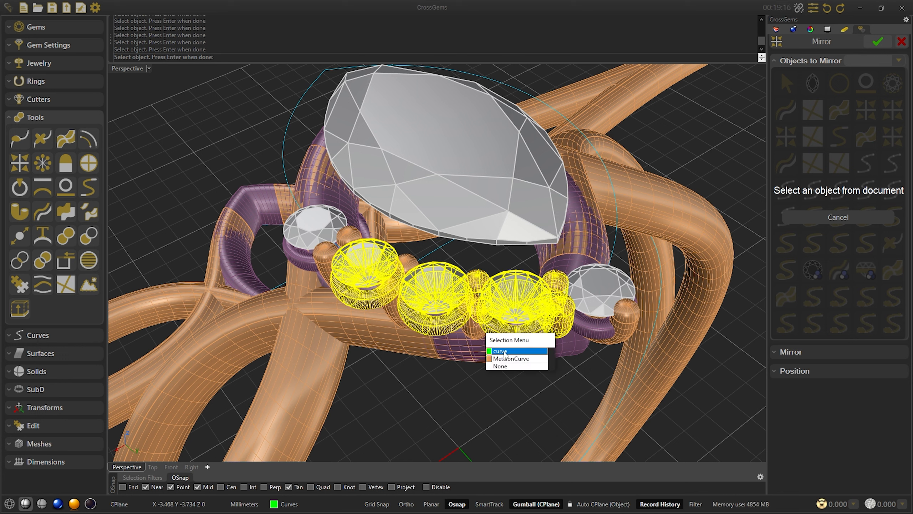
{"action": "left_click", "coordinate": [505, 354]}
{"action": "left_click", "coordinate": [358, 238]}
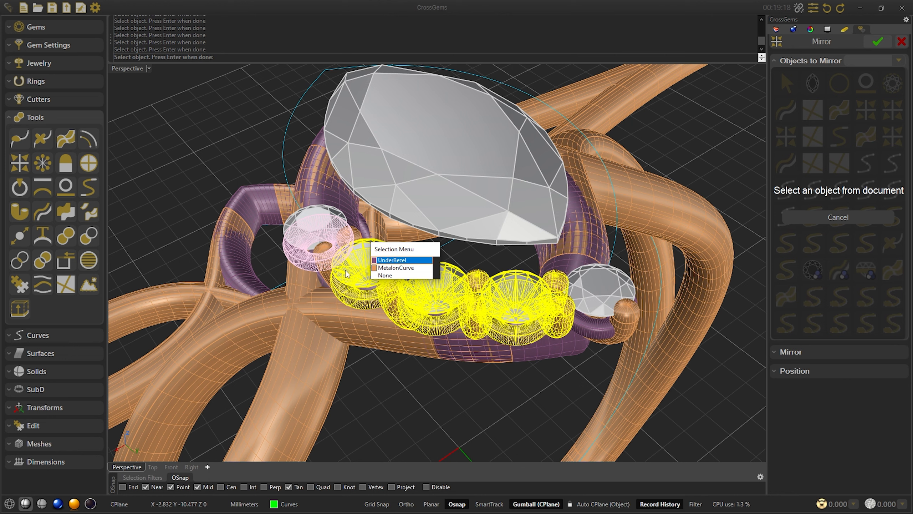
{"action": "left_click", "coordinate": [396, 260]}
{"action": "key", "text": "Return"}
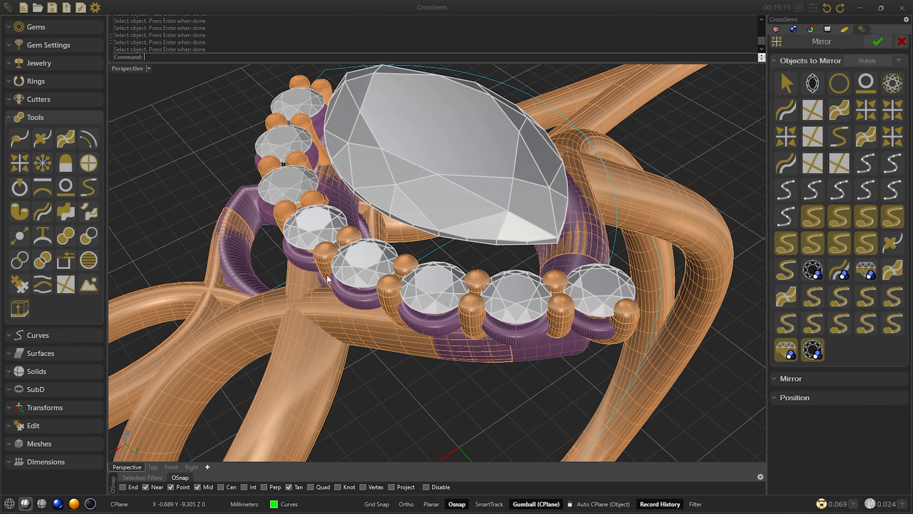
Turn on Mirror Diagonal and Mirror Vertical in addition to Mirror Horizontal, and accept the mirror
{"action": "left_click", "coordinate": [791, 378]}
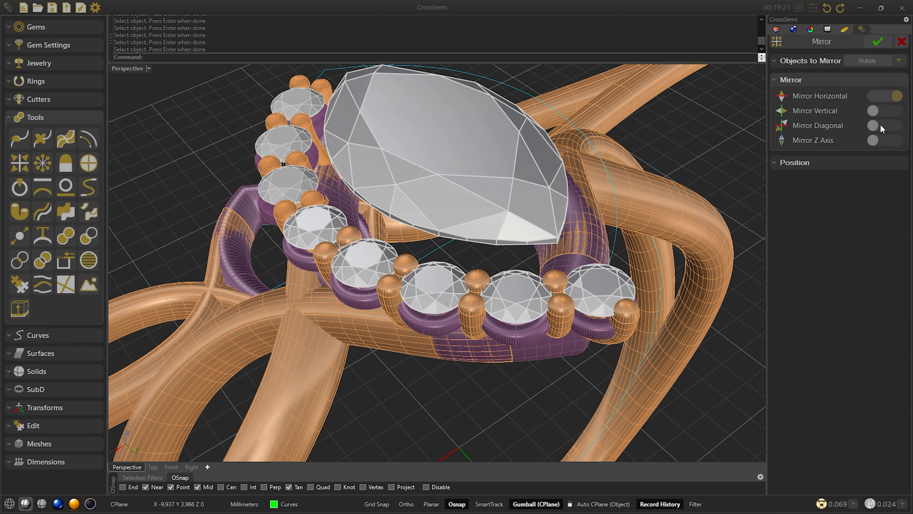
{"action": "left_click", "coordinate": [880, 125]}
{"action": "left_click", "coordinate": [878, 114]}
{"action": "scroll", "coordinate": [604, 226], "scroll_direction": "down", "scroll_amount": 3}
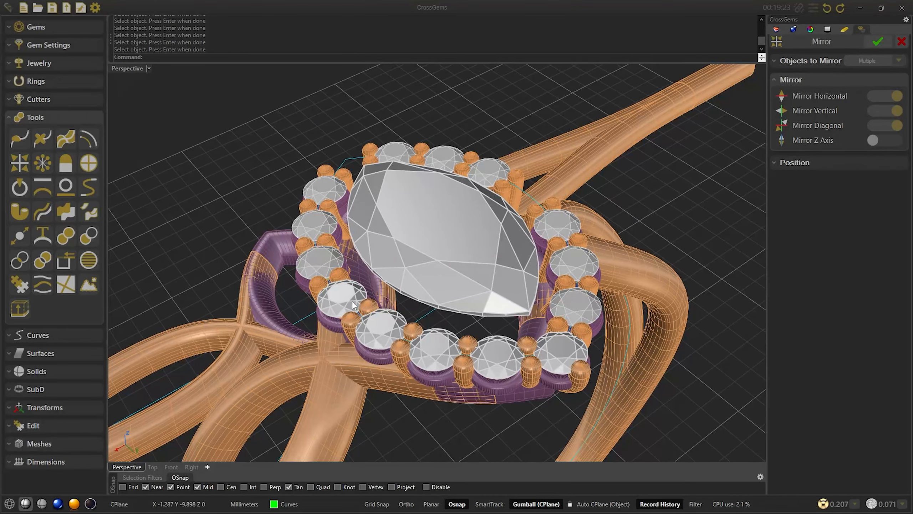
{"action": "left_click", "coordinate": [878, 42]}
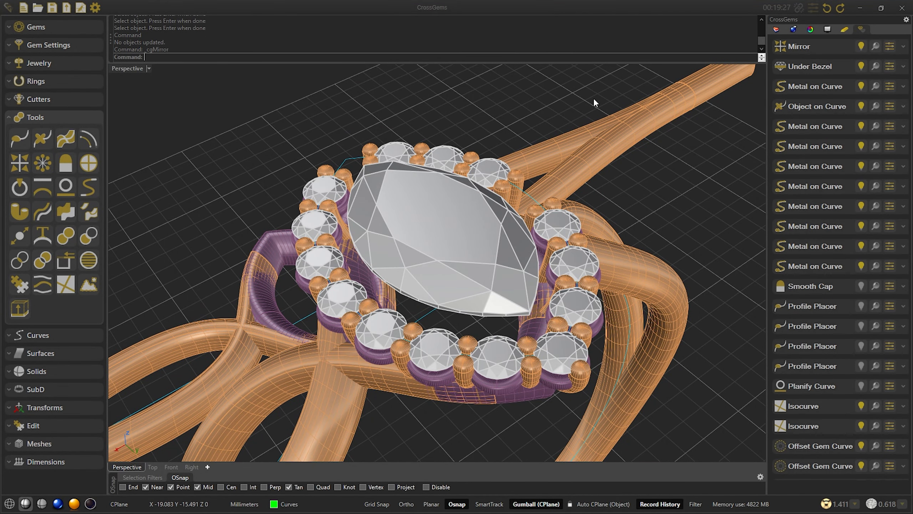
Start another Mirror with the two end round gems, their under bezels and the outer end prong as objects
{"action": "left_click", "coordinate": [798, 46]}
{"action": "left_click", "coordinate": [787, 62]}
{"action": "left_click", "coordinate": [871, 61]}
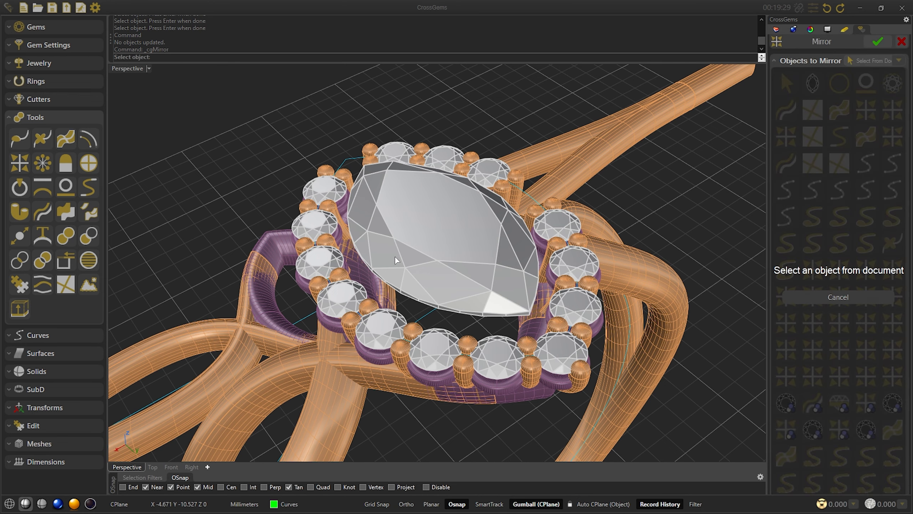
{"action": "scroll", "coordinate": [396, 260], "scroll_direction": "up", "scroll_amount": 2}
{"action": "left_click", "coordinate": [374, 294]}
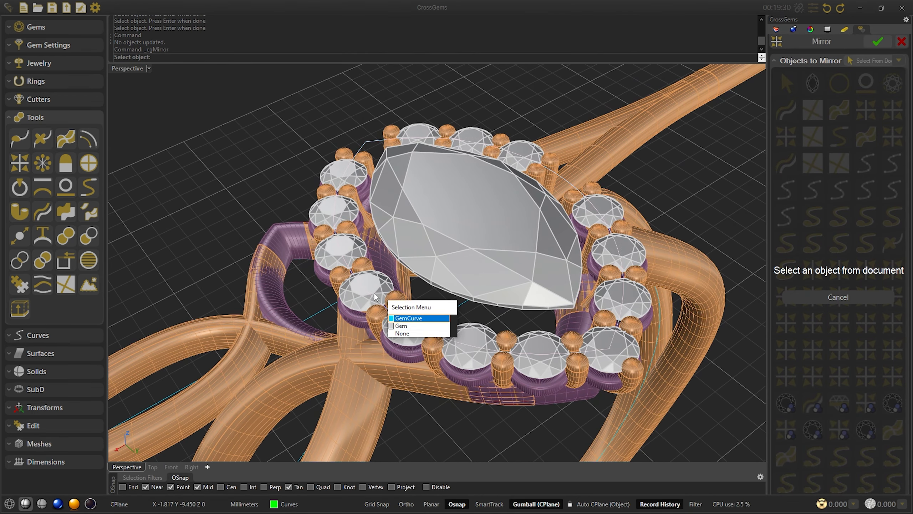
{"action": "left_click", "coordinate": [408, 326]}
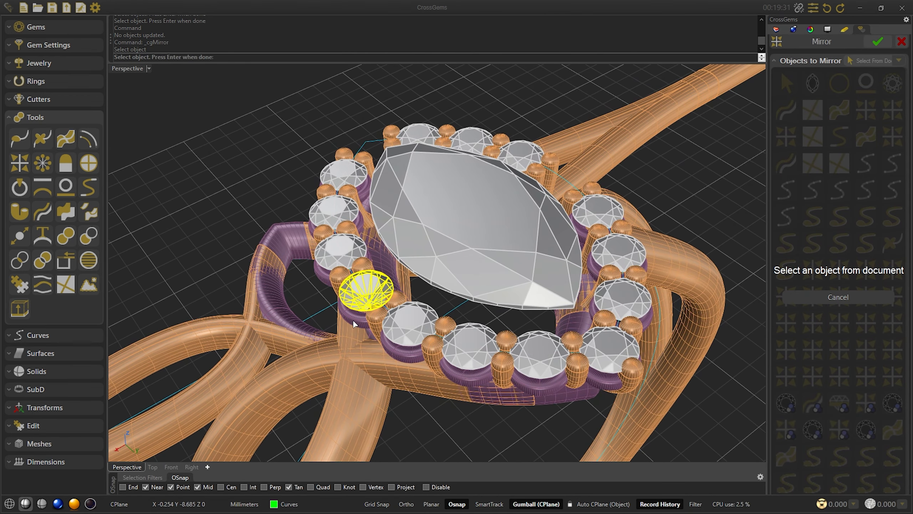
{"action": "left_click", "coordinate": [610, 362]}
{"action": "left_click", "coordinate": [609, 387]}
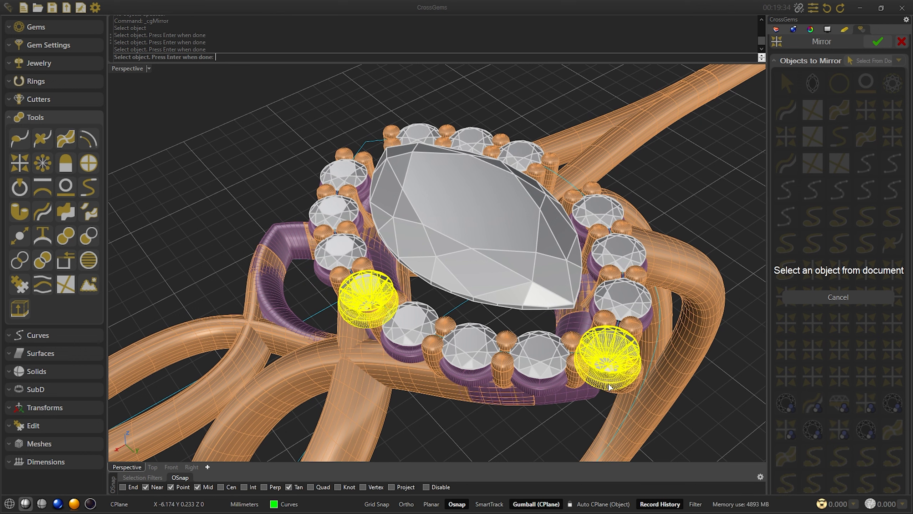
{"action": "left_click", "coordinate": [629, 389]}
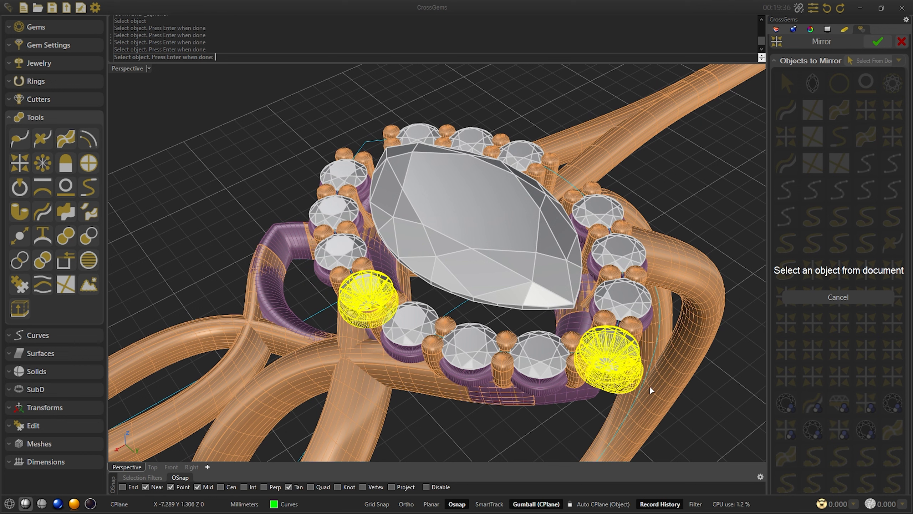
{"action": "key", "text": "Return"}
Set the end gems' mirror to Mirror Diagonal only, with Horizontal and Vertical off, and accept
{"action": "left_click", "coordinate": [811, 60]}
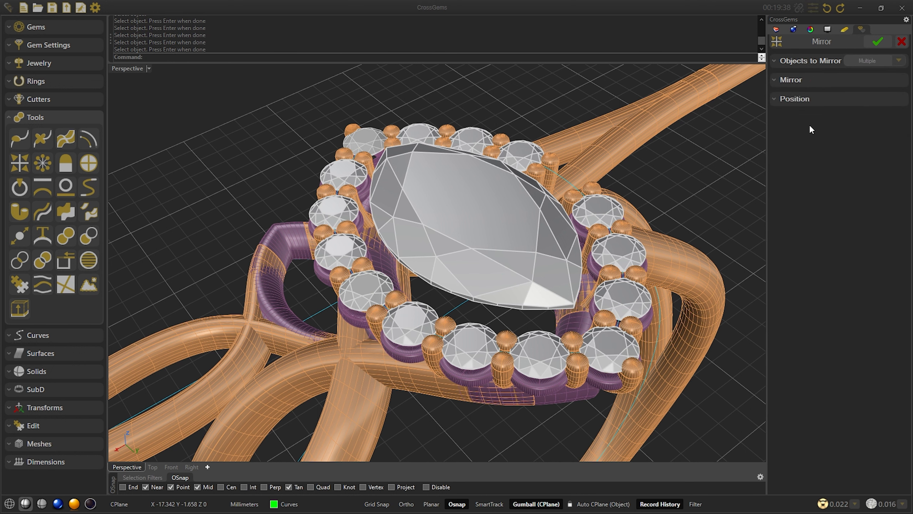
{"action": "left_click", "coordinate": [791, 84]}
{"action": "left_click", "coordinate": [885, 125]}
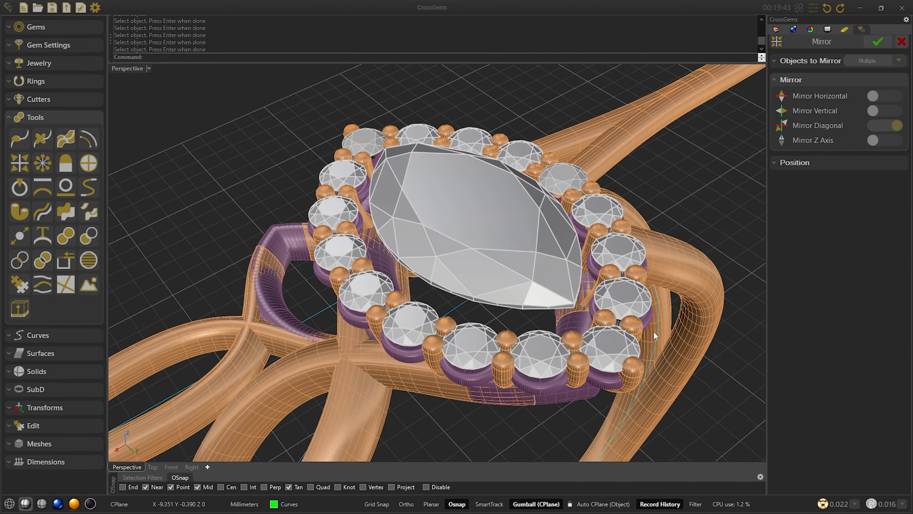
{"action": "right_click_drag", "start_coordinate": [654, 331], "coordinate": [504, 248]}
{"action": "left_click", "coordinate": [877, 41]}
Preview the ring in the realistic metal and gem display mode and return to the shaded display
{"action": "right_click_drag", "start_coordinate": [683, 190], "coordinate": [517, 331]}
{"action": "scroll", "coordinate": [516, 332], "scroll_direction": "up", "scroll_amount": 3}
{"action": "scroll", "coordinate": [515, 330], "scroll_direction": "up", "scroll_amount": 2}
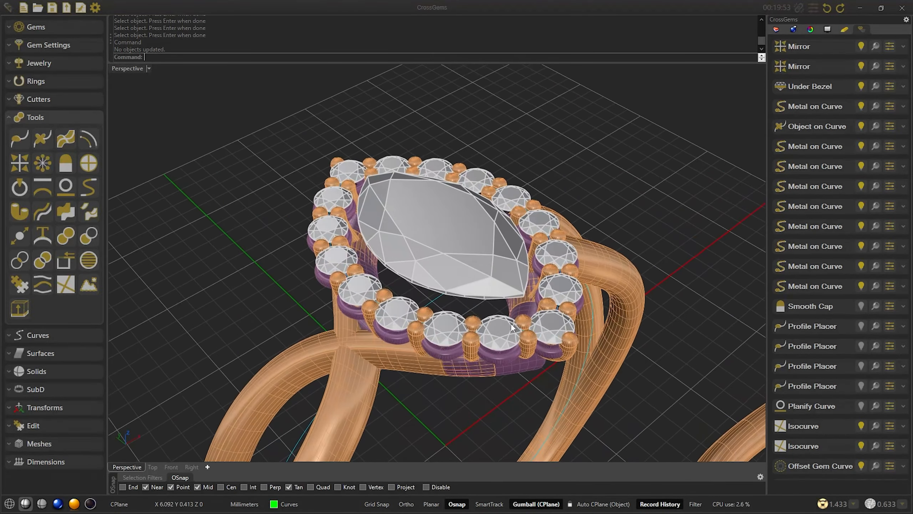
{"action": "left_click", "coordinate": [91, 504]}
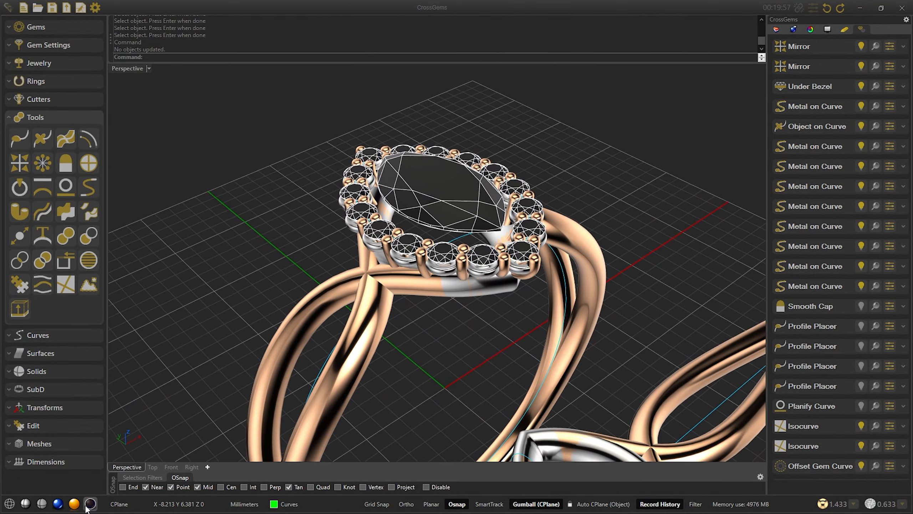
{"action": "left_click", "coordinate": [26, 504]}
Create an Under Bezel beneath the marquise center stone with Distance to Girdle 0.45
{"action": "left_click", "coordinate": [445, 265]}
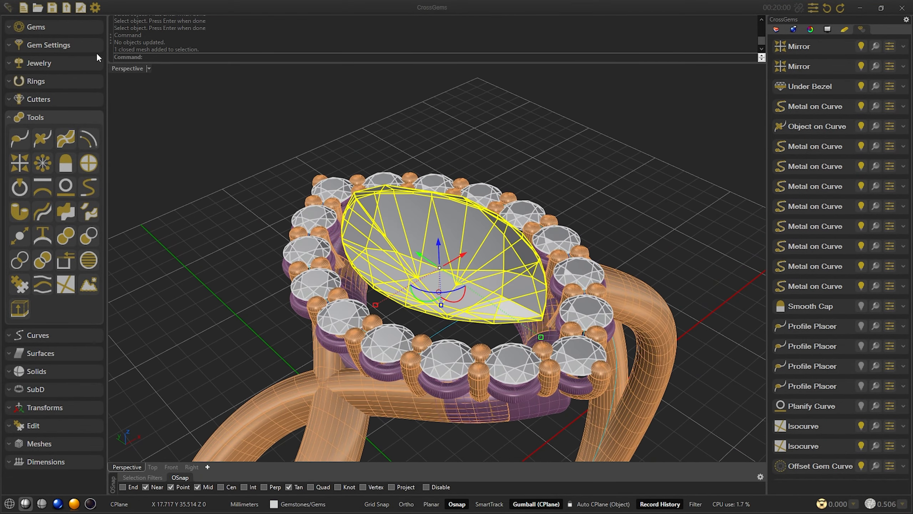
{"action": "left_click", "coordinate": [71, 44]}
{"action": "left_click", "coordinate": [20, 89]}
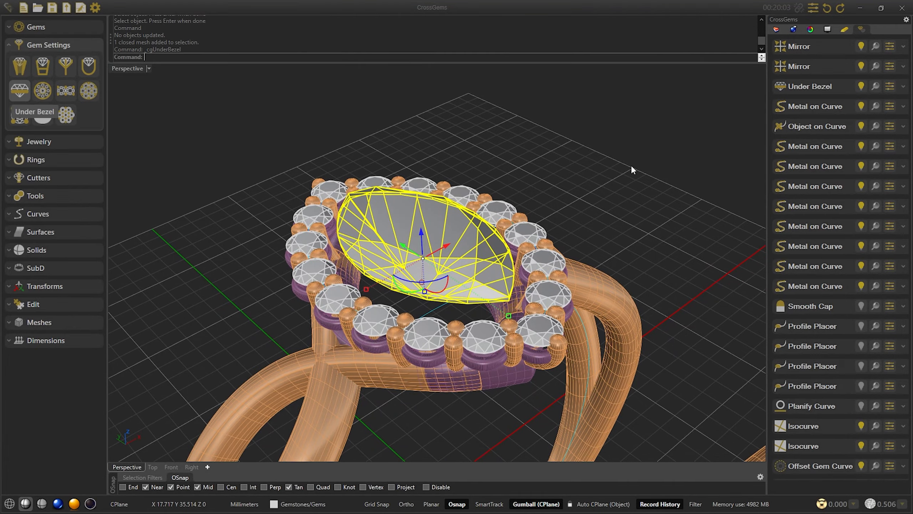
{"action": "left_click", "coordinate": [826, 79]}
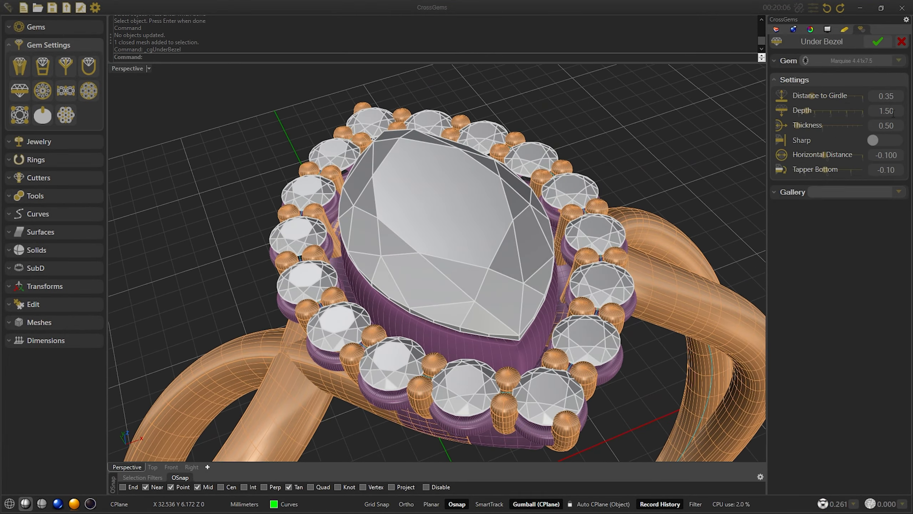
{"action": "left_click_drag", "start_coordinate": [812, 96], "coordinate": [823, 96]}
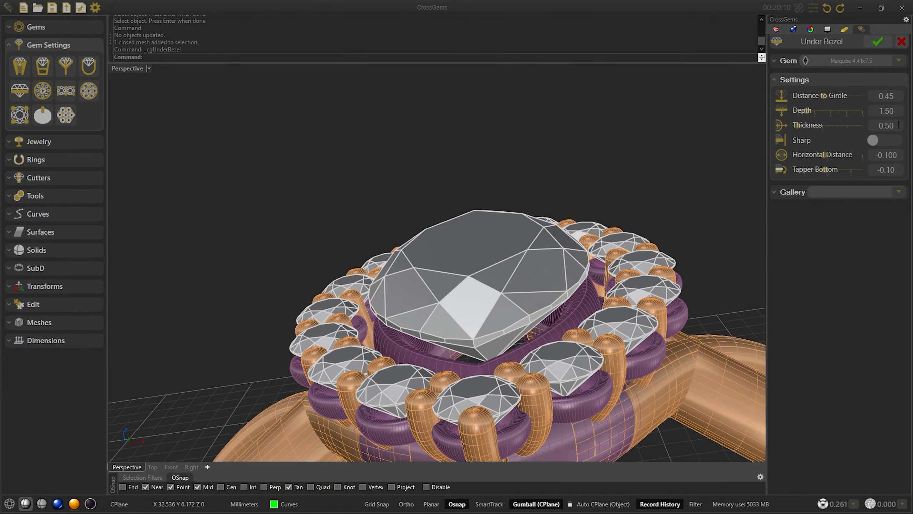
Set the center under bezel's Distance to Girdle to 0.65, Depth 0.40, Thickness 1.00, Horizontal Distance 0.320 and Tapper Bottom 0.00
{"action": "scroll", "coordinate": [896, 114], "scroll_direction": "down", "scroll_amount": 2}
{"action": "scroll", "coordinate": [891, 128], "scroll_direction": "up", "scroll_amount": 1}
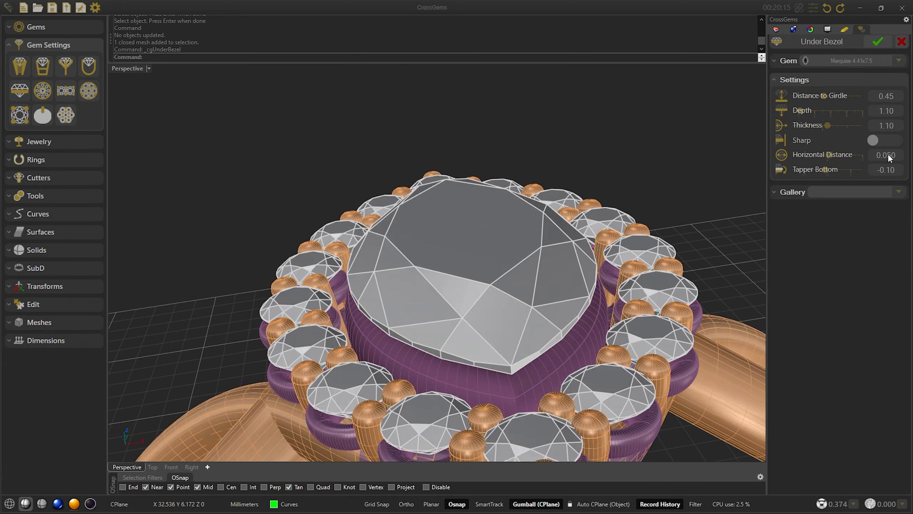
{"action": "scroll", "coordinate": [888, 156], "scroll_direction": "up", "scroll_amount": 3}
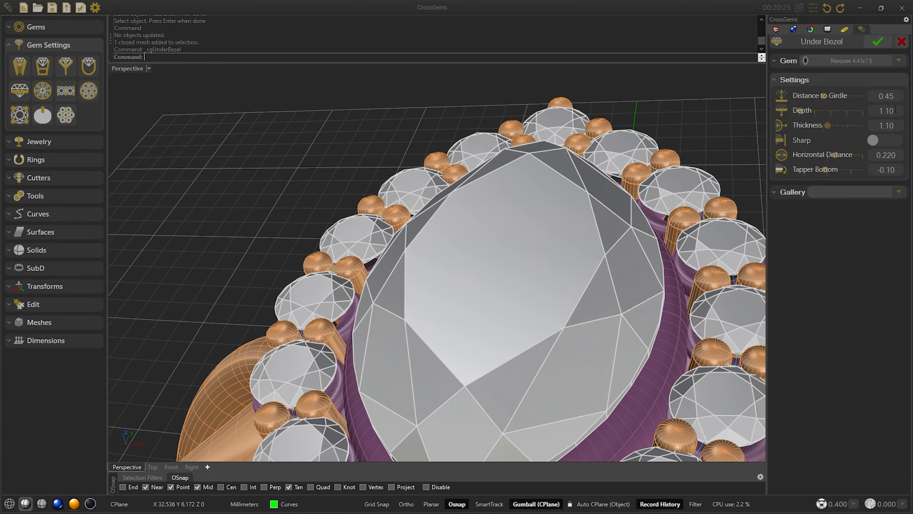
{"action": "scroll", "coordinate": [896, 110], "scroll_direction": "down", "scroll_amount": 2}
{"action": "scroll", "coordinate": [893, 155], "scroll_direction": "up", "scroll_amount": 2}
{"action": "scroll", "coordinate": [894, 96], "scroll_direction": "up", "scroll_amount": 4}
{"action": "scroll", "coordinate": [895, 111], "scroll_direction": "down", "scroll_amount": 6}
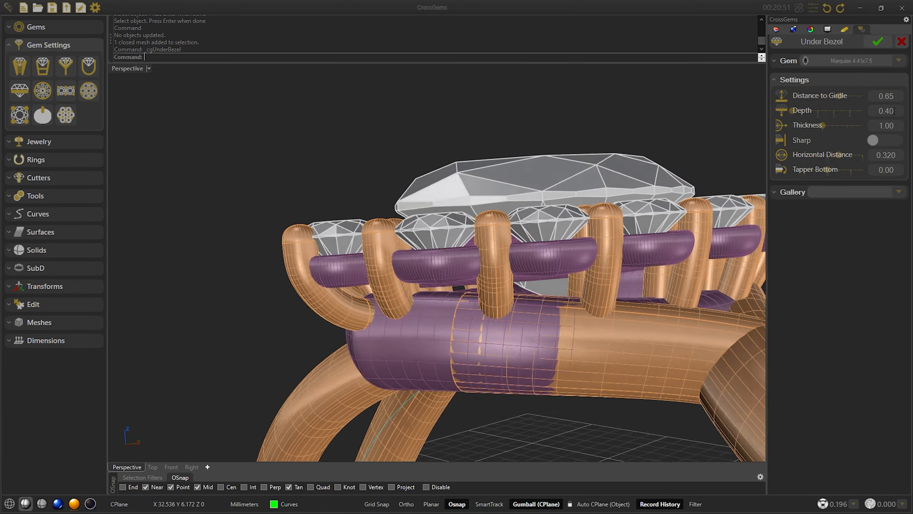
Refine the center under bezel to Distance to Girdle 0.75, Depth 0.50 and Horizontal Distance 0.310, and accept
{"action": "scroll", "coordinate": [894, 111], "scroll_direction": "up", "scroll_amount": 1}
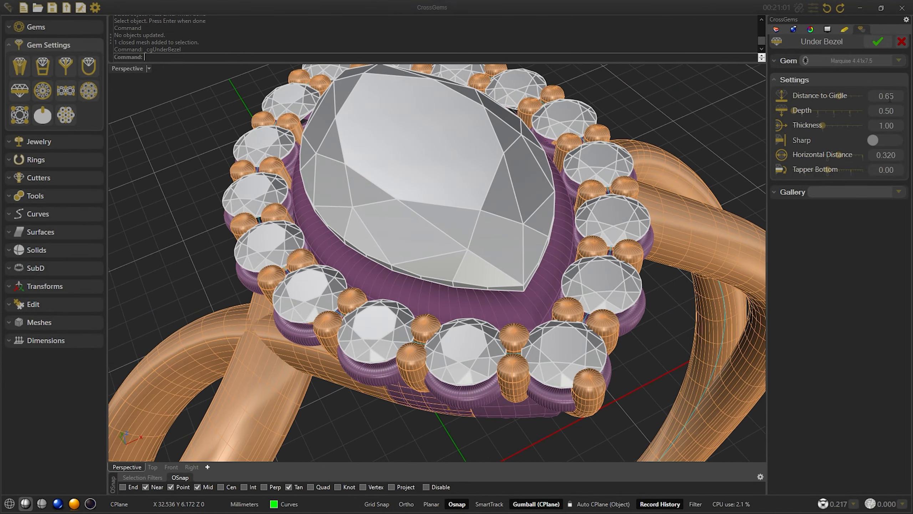
{"action": "scroll", "coordinate": [893, 158], "scroll_direction": "down", "scroll_amount": 1}
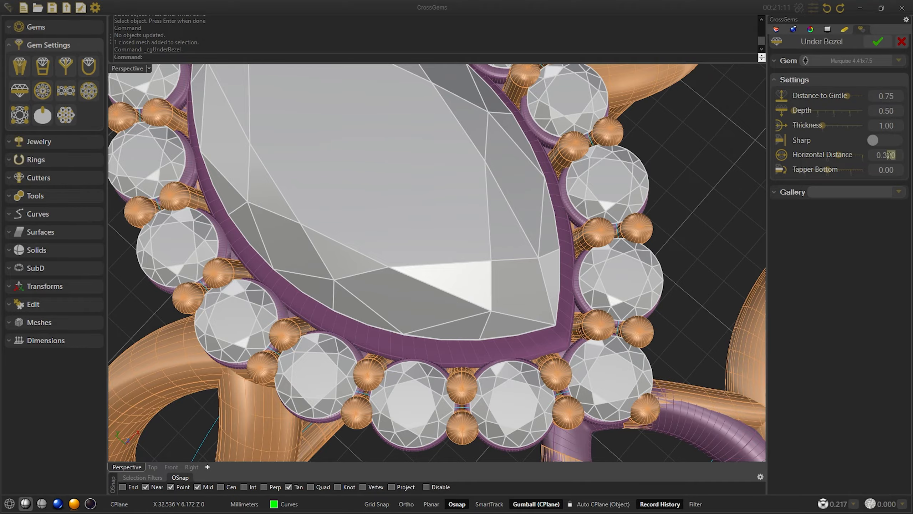
{"action": "scroll", "coordinate": [890, 155], "scroll_direction": "down", "scroll_amount": 1}
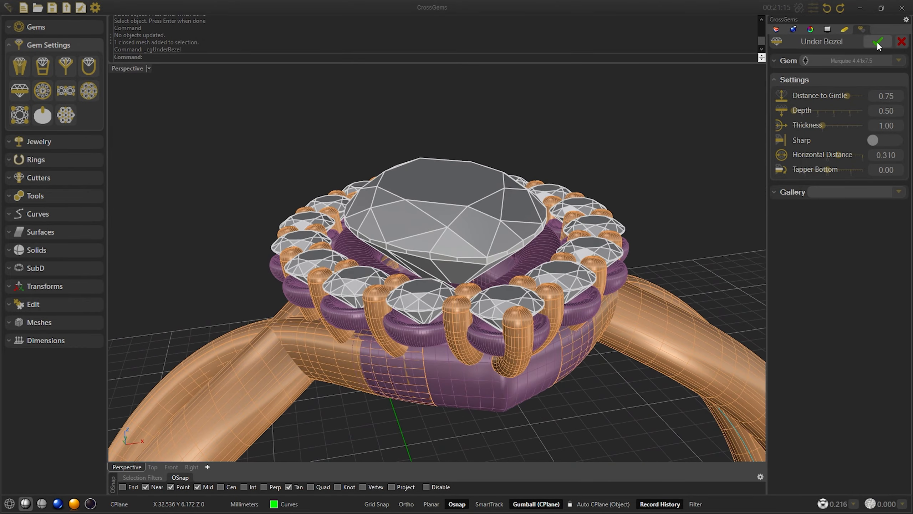
{"action": "left_click", "coordinate": [876, 41]}
Create a 6-prong Claw on the marquise gem with Sharp Prong Top 0.80, Top Prong Width and Thickness 0.75, and Gem Inside 0.20
{"action": "left_click", "coordinate": [506, 215]}
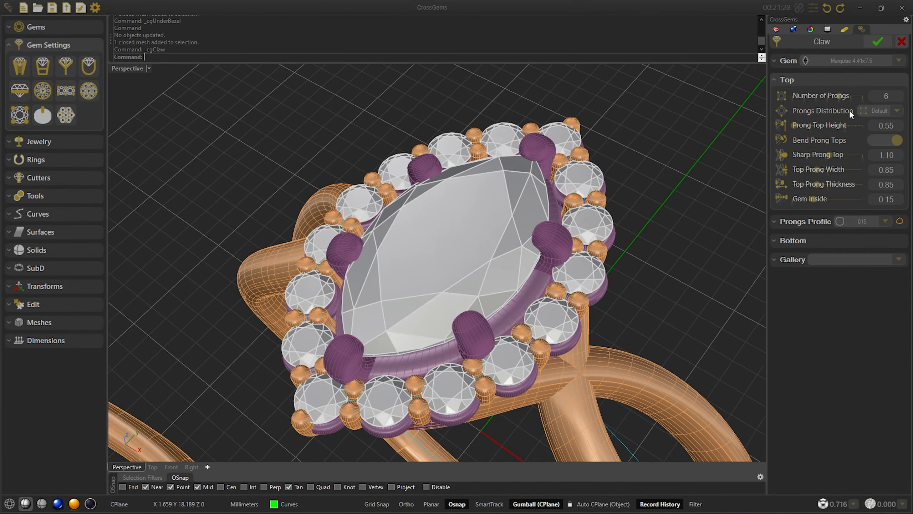
{"action": "scroll", "coordinate": [897, 168], "scroll_direction": "down", "scroll_amount": 2}
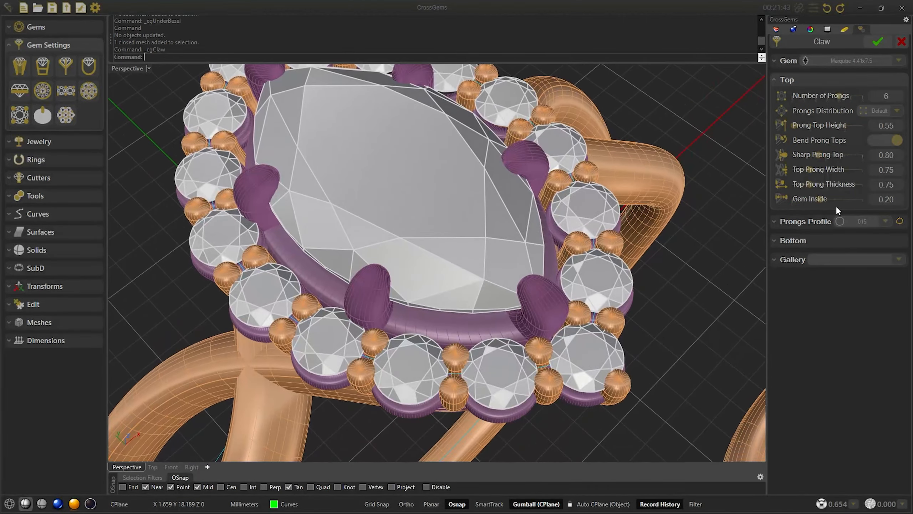
Set the claw's bottom Depth to 5.40, Bottom Diameter to 0.80 and Split Prongs to 0.40, and accept
{"action": "left_click", "coordinate": [833, 238]}
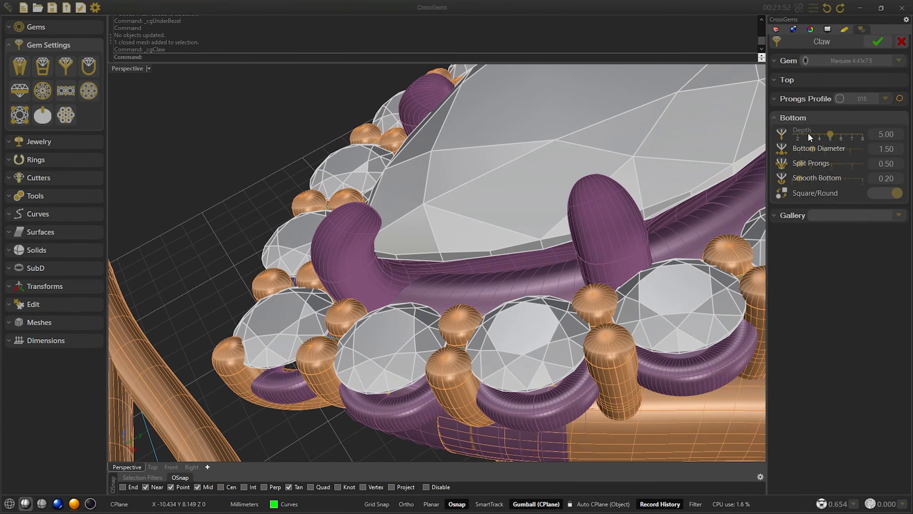
{"action": "left_click", "coordinate": [834, 134]}
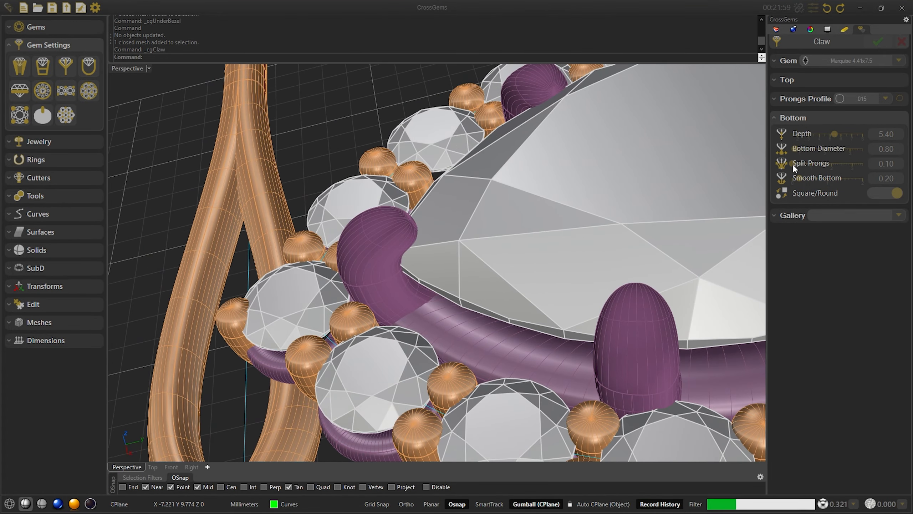
{"action": "left_click", "coordinate": [792, 164]}
{"action": "left_click_drag", "start_coordinate": [793, 163], "coordinate": [797, 163]}
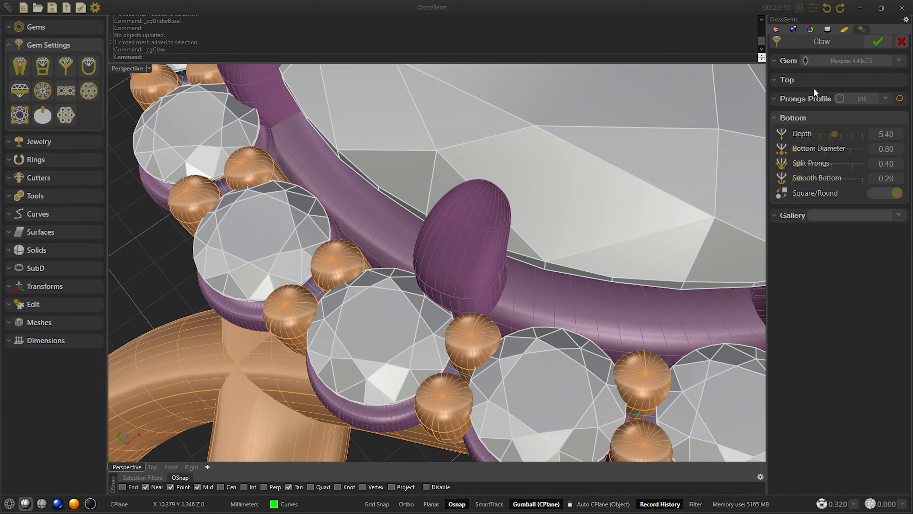
{"action": "left_click", "coordinate": [874, 42]}
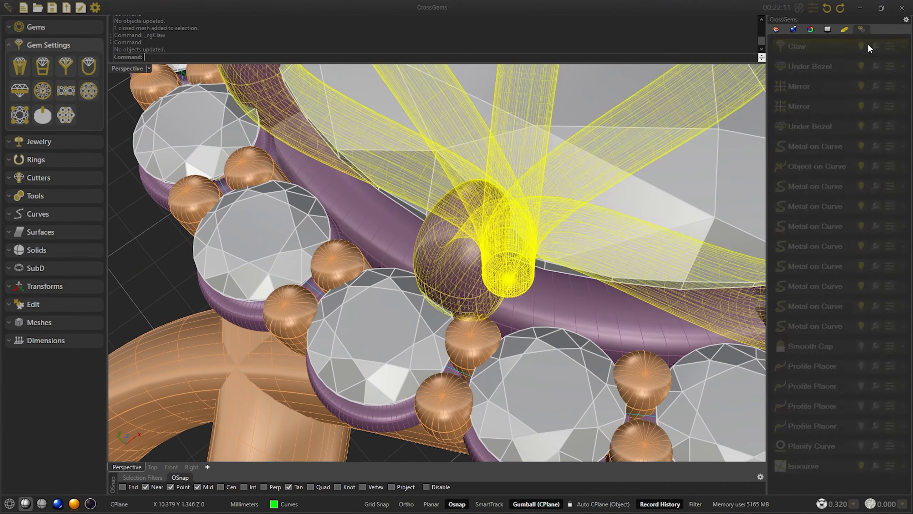
Look through the operation history for the Offset Gem Curve running through the small round gems and highlight it
{"action": "scroll", "coordinate": [583, 197], "scroll_direction": "down", "scroll_amount": 5}
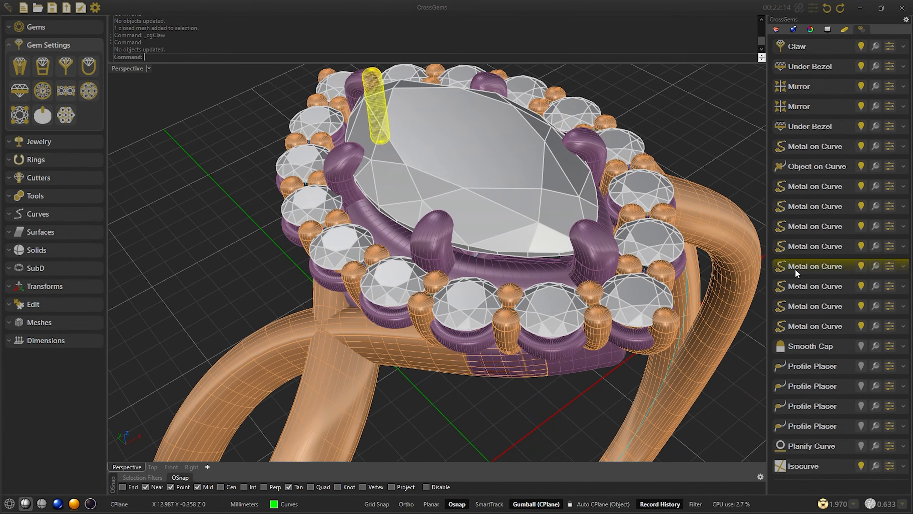
{"action": "scroll", "coordinate": [846, 258], "scroll_direction": "down", "scroll_amount": 10}
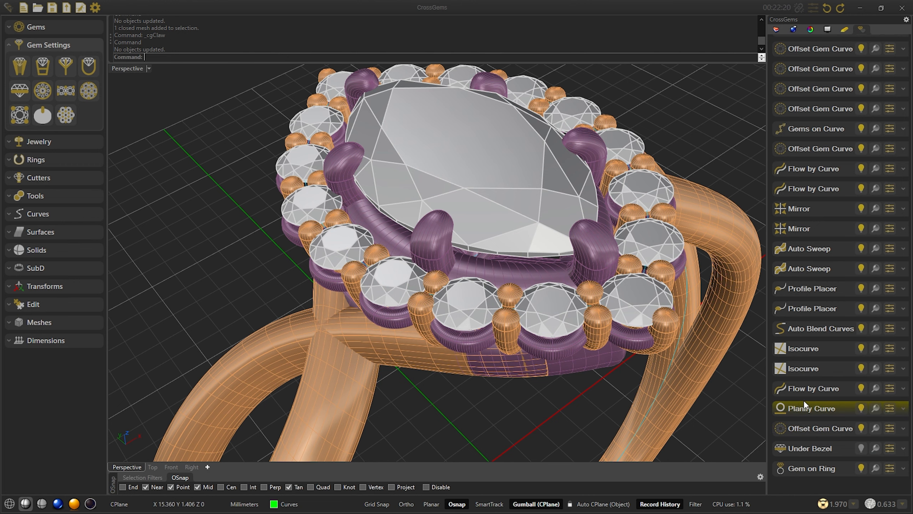
{"action": "left_click", "coordinate": [804, 150]}
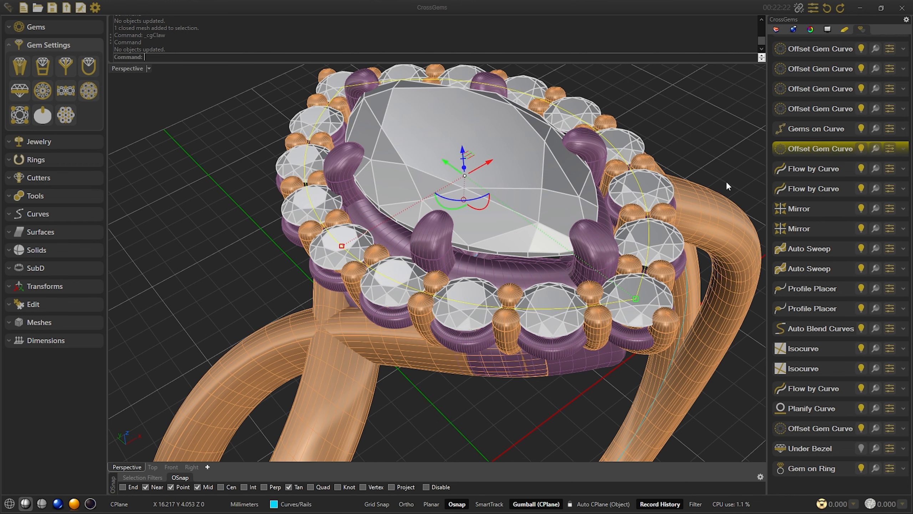
{"action": "scroll", "coordinate": [521, 345], "scroll_direction": "down", "scroll_amount": 2}
{"action": "right_click_drag", "start_coordinate": [550, 320], "coordinate": [529, 374]}
{"action": "left_click", "coordinate": [635, 170]}
{"action": "scroll", "coordinate": [635, 170], "scroll_direction": "up", "scroll_amount": 1}
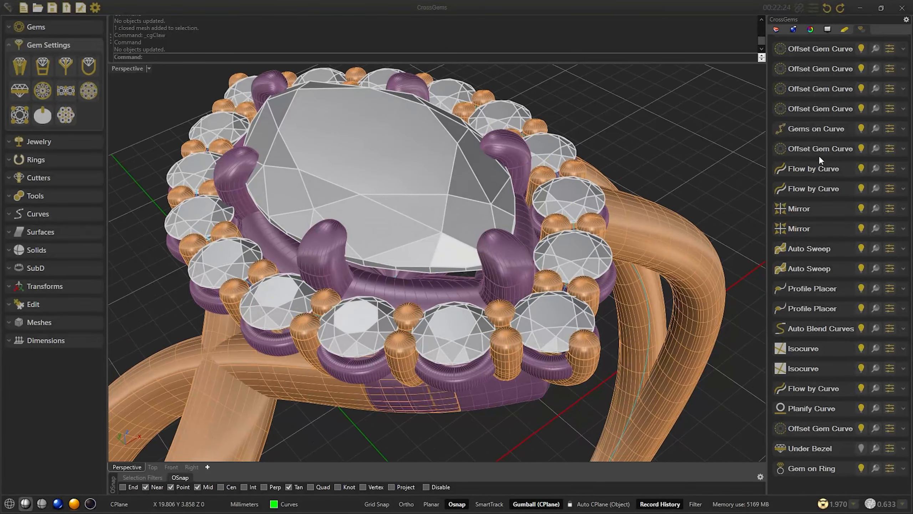
Edit the Offset Gem Curve carrying the small round gems to a Horizontal Offset of 1.10 and accept
{"action": "double_click", "coordinate": [826, 153]}
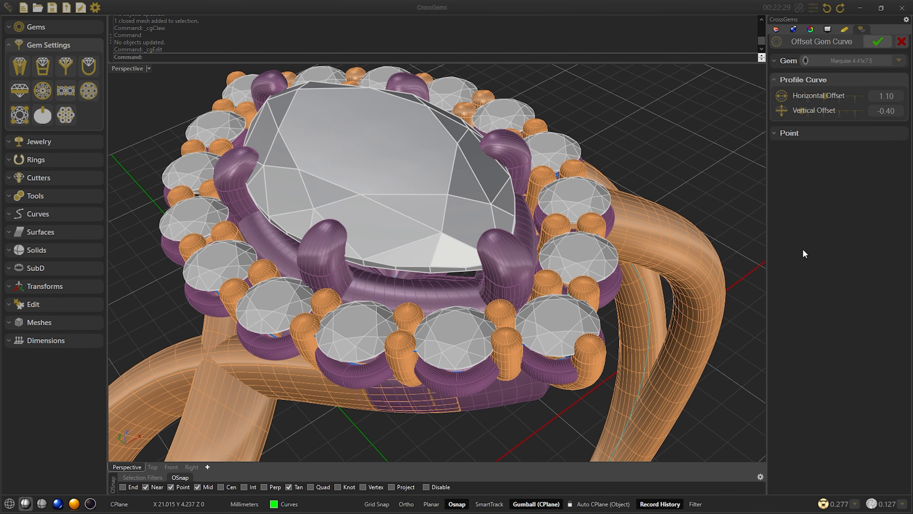
{"action": "key", "text": "Return"}
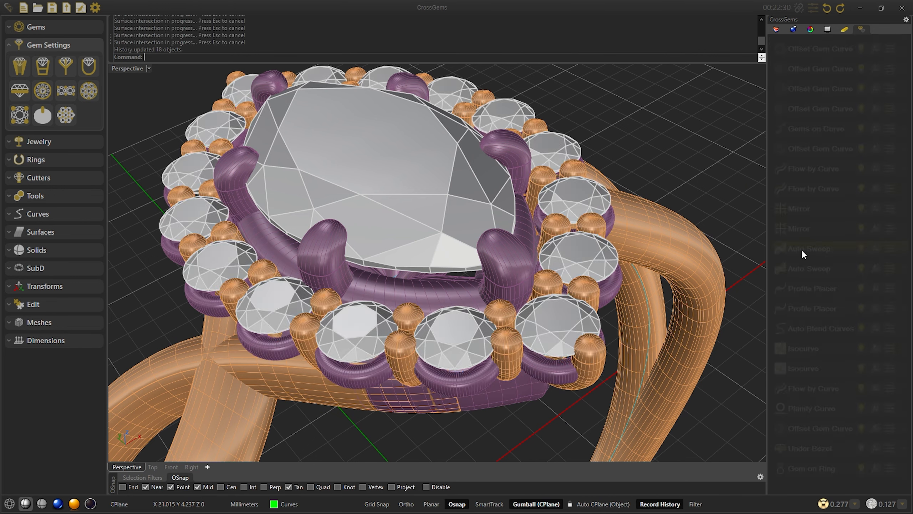
{"action": "right_click_drag", "start_coordinate": [568, 337], "coordinate": [632, 323]}
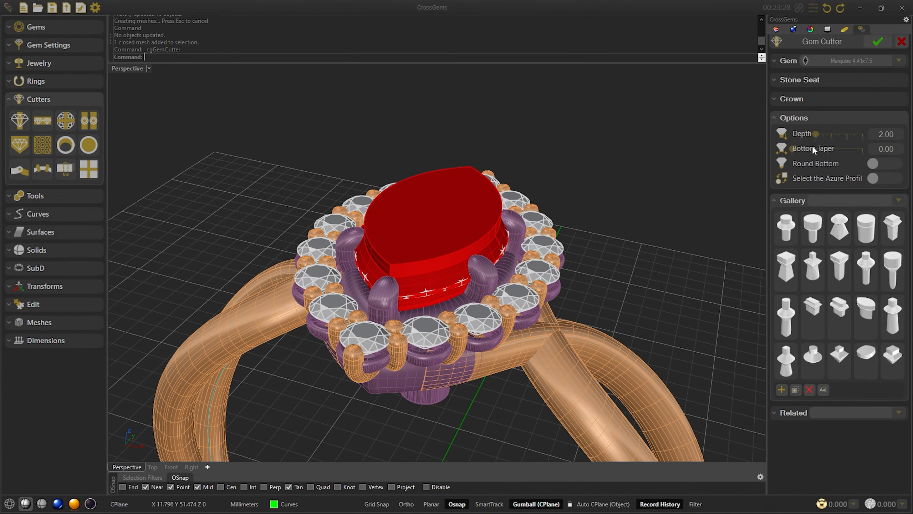
Finish the marquise Gem Cutter with Depth 8.40, Stone Seat Taper 0.50 and Crown Taper 0.60, and accept
{"action": "left_click_drag", "start_coordinate": [852, 134], "coordinate": [862, 134]}
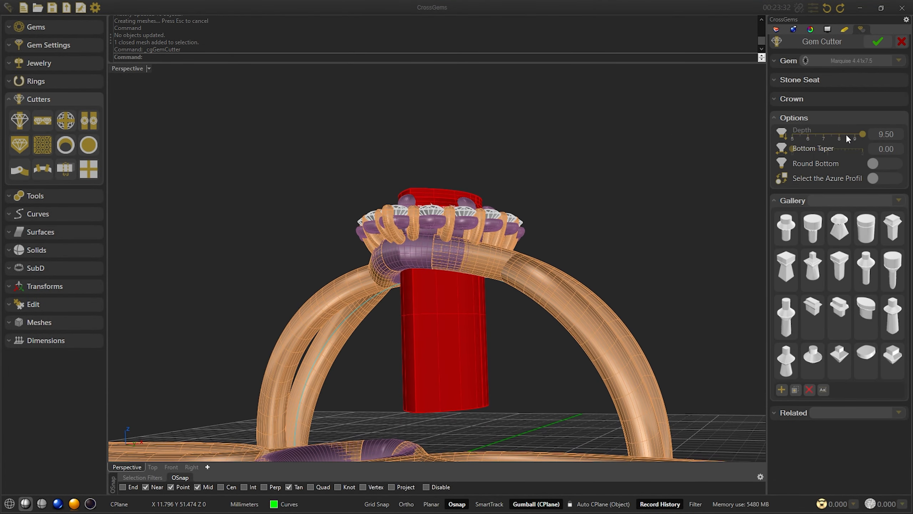
{"action": "left_click", "coordinate": [845, 134]}
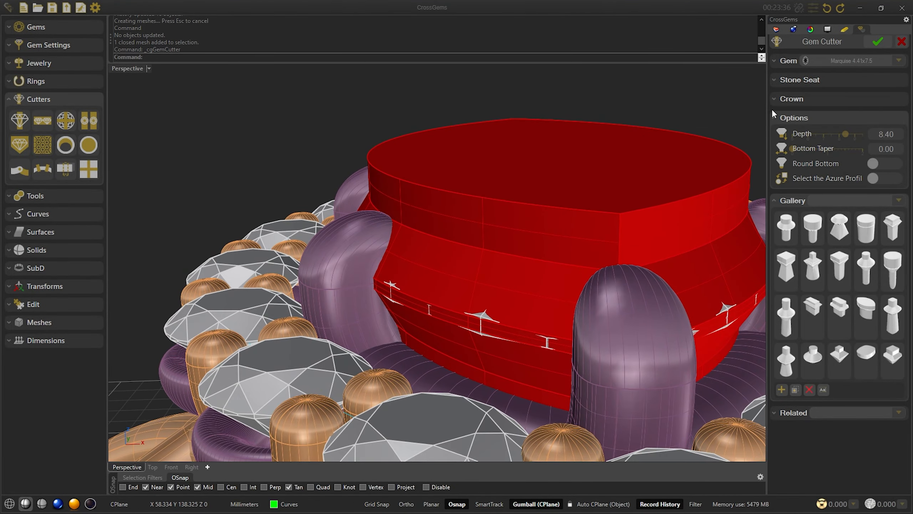
{"action": "left_click", "coordinate": [791, 98]}
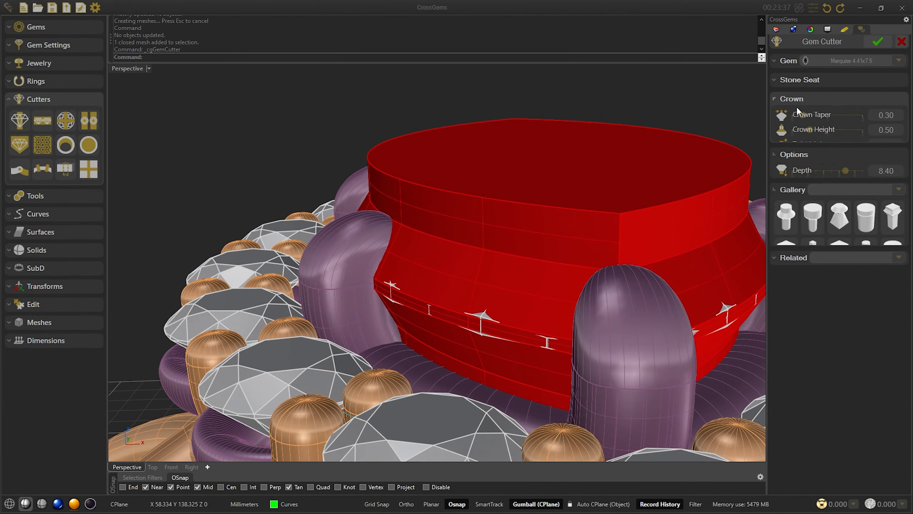
{"action": "left_click", "coordinate": [824, 79]}
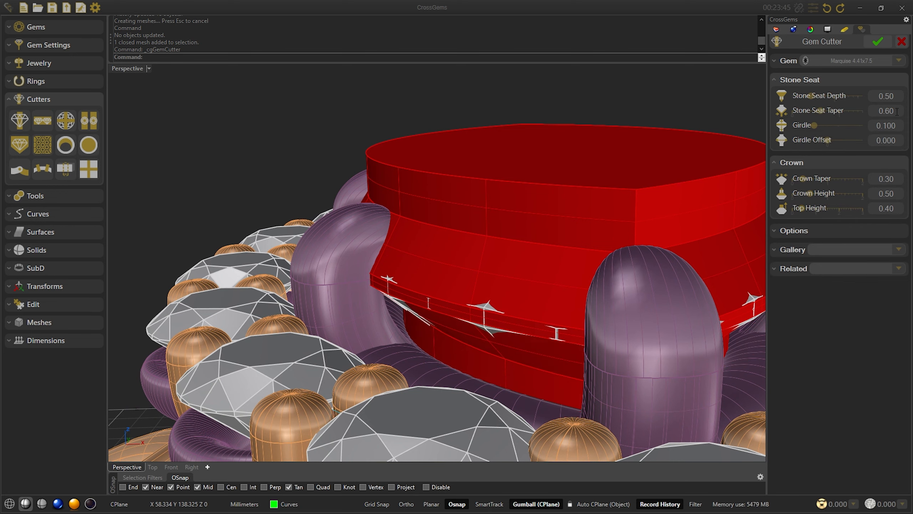
{"action": "scroll", "coordinate": [897, 111], "scroll_direction": "down", "scroll_amount": 1}
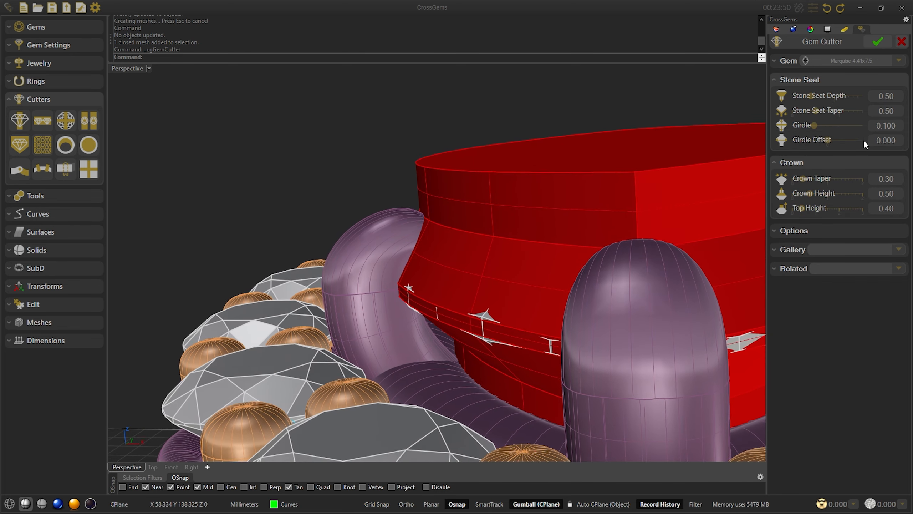
{"action": "scroll", "coordinate": [898, 177], "scroll_direction": "up", "scroll_amount": 5}
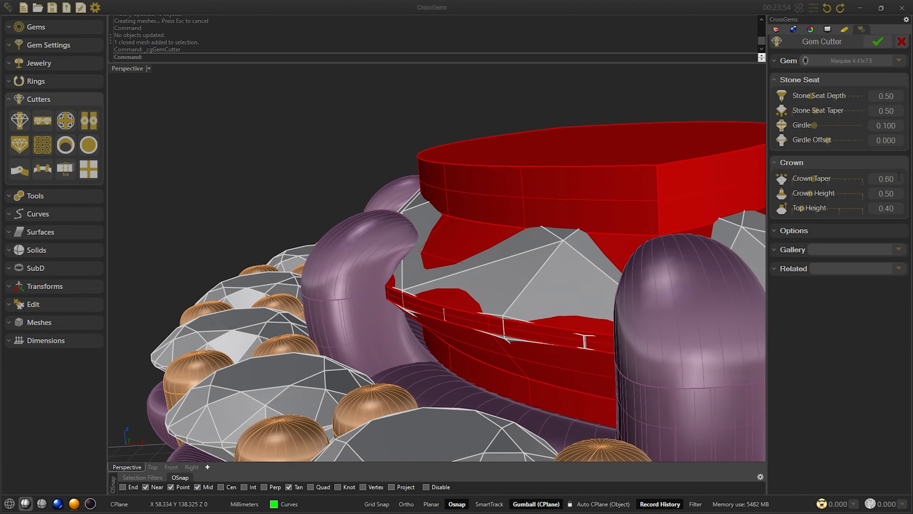
{"action": "left_click", "coordinate": [877, 42]}
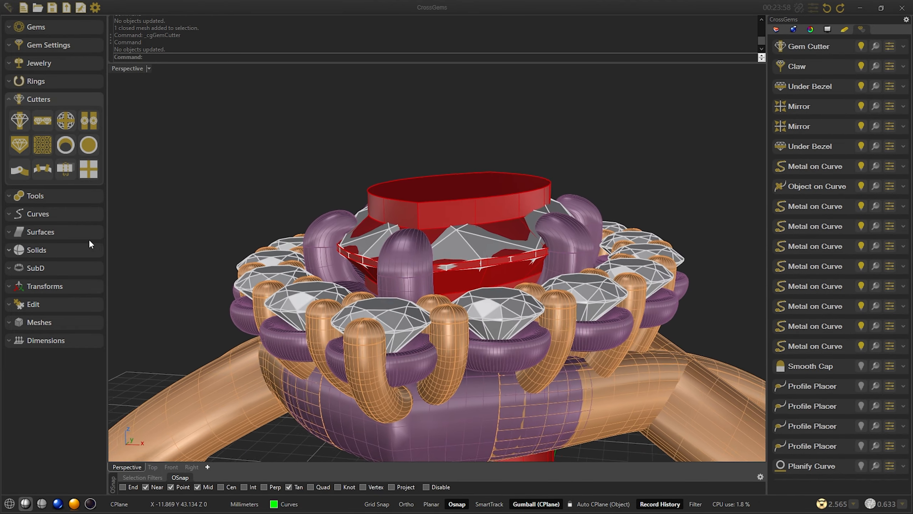
Subtract the gem cutter from the center stone's claw with a Boolean Difference
{"action": "left_click", "coordinate": [58, 196]}
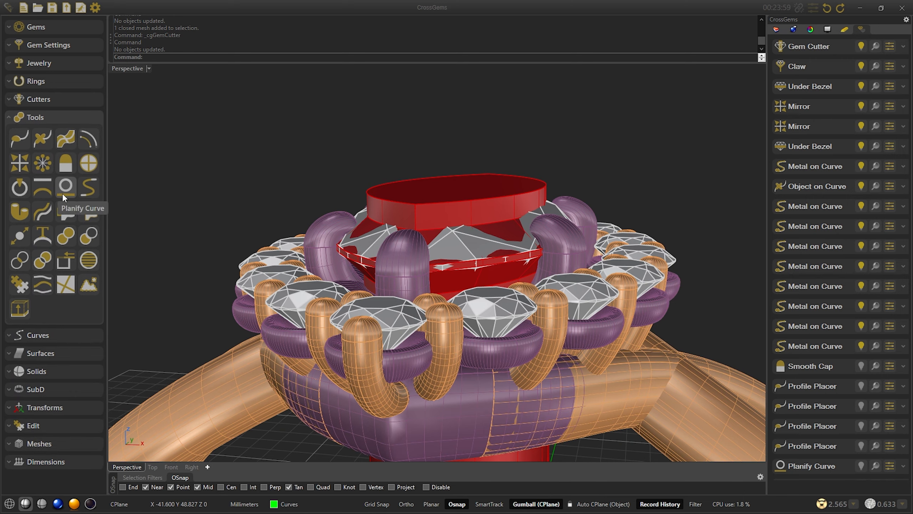
{"action": "left_click", "coordinate": [88, 238]}
{"action": "left_click", "coordinate": [814, 253]}
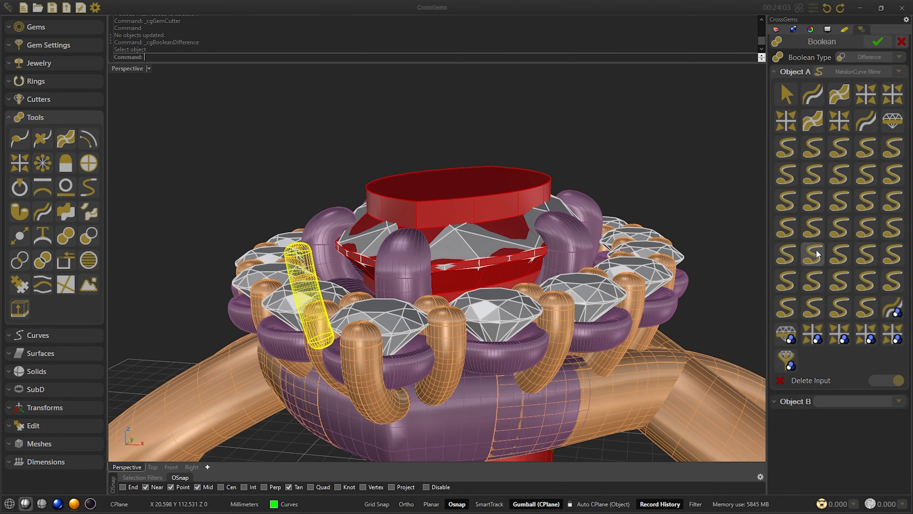
{"action": "left_click", "coordinate": [795, 367]}
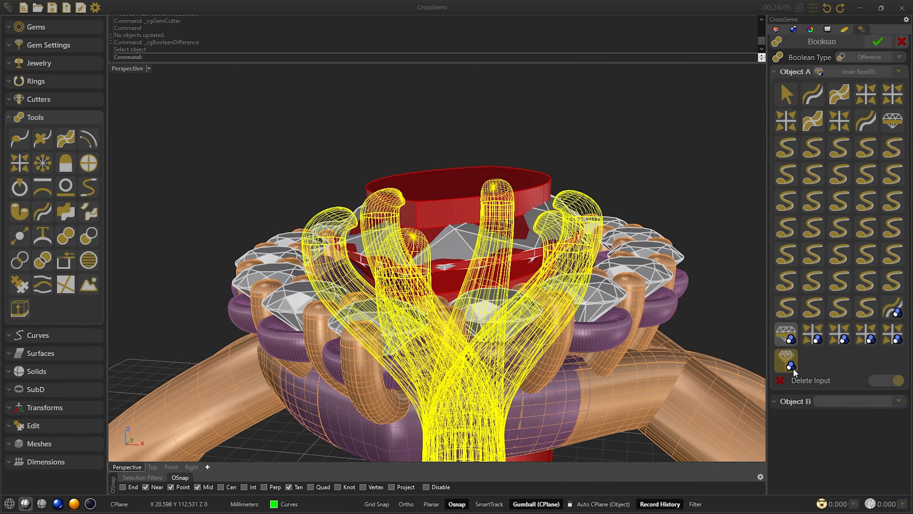
{"action": "left_click", "coordinate": [795, 400]}
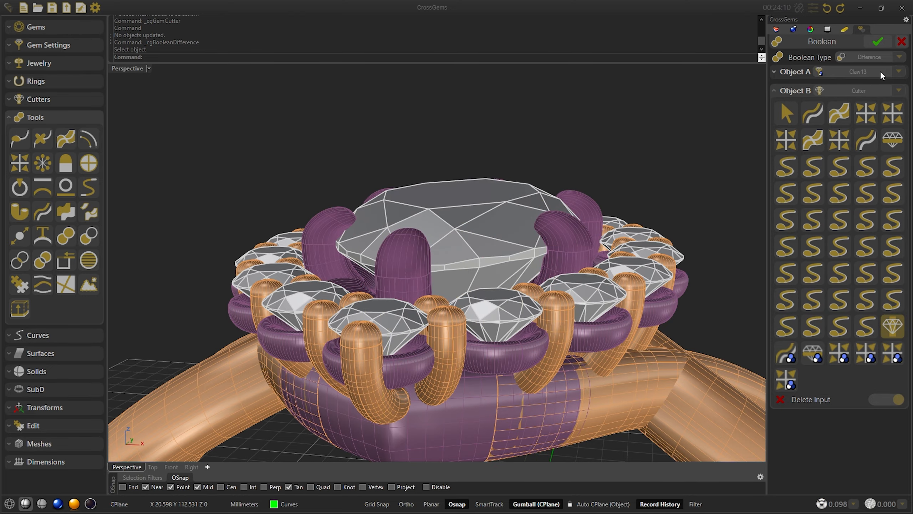
{"action": "left_click", "coordinate": [877, 42]}
Create a Bright Cutter on the marquise center gem with Move Up/Down at -2.10, checking it in the wireframe front view, and accept
{"action": "right_click_drag", "start_coordinate": [612, 313], "coordinate": [436, 378]}
{"action": "left_click", "coordinate": [49, 100]}
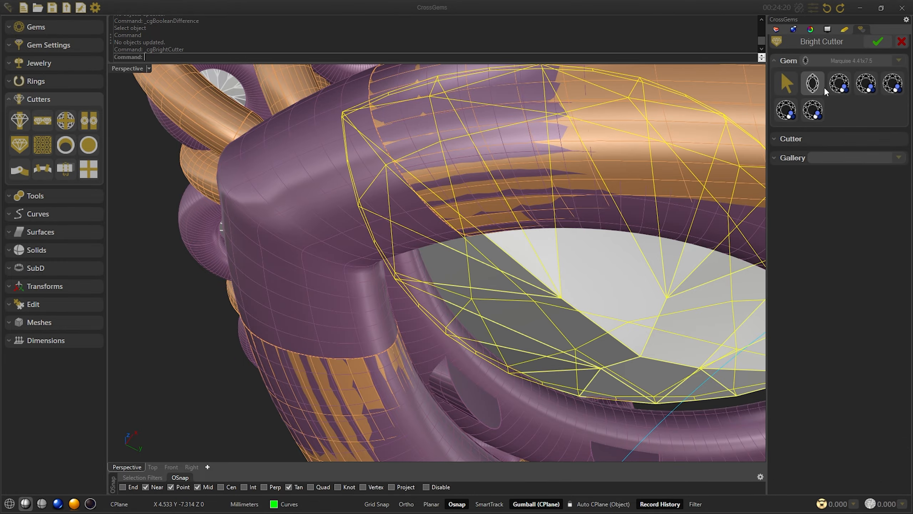
{"action": "left_click", "coordinate": [816, 87]}
{"action": "right_click_drag", "start_coordinate": [625, 241], "coordinate": [624, 261]}
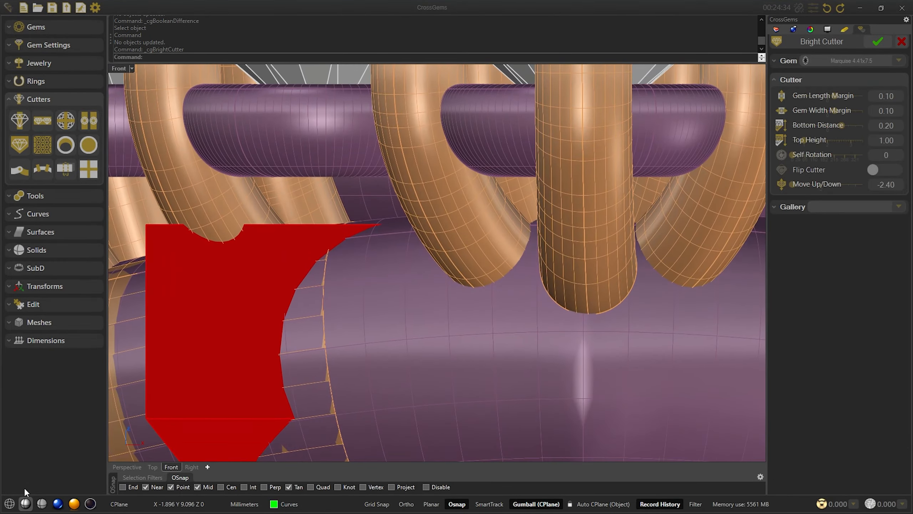
{"action": "left_click", "coordinate": [42, 503]}
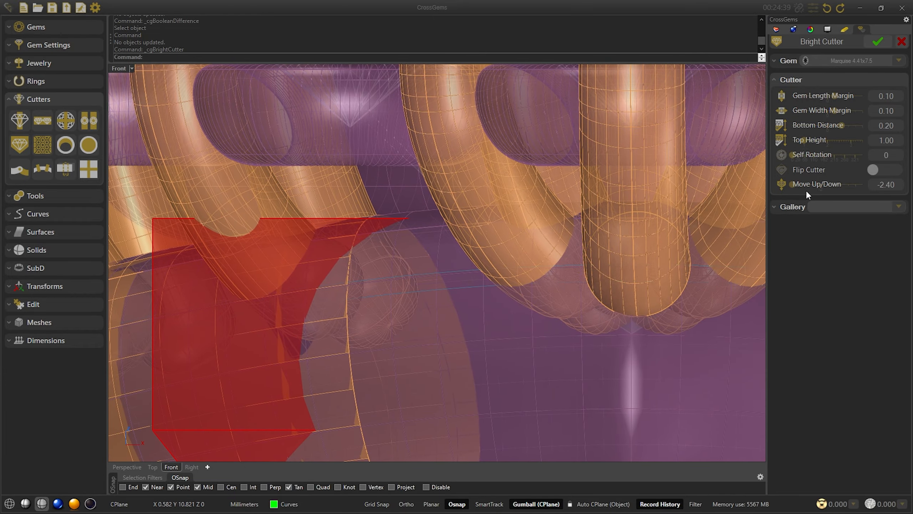
{"action": "left_click_drag", "start_coordinate": [792, 186], "coordinate": [785, 186]}
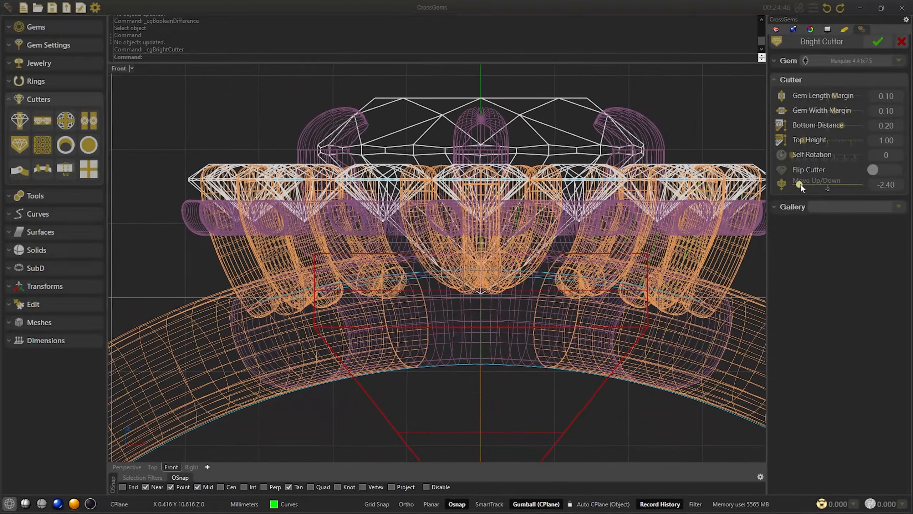
{"action": "left_click_drag", "start_coordinate": [800, 183], "coordinate": [804, 189]}
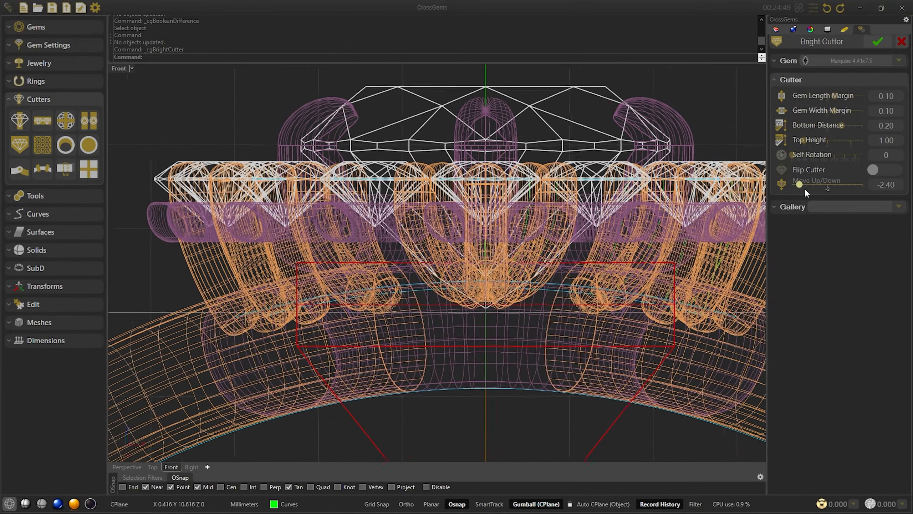
{"action": "left_click_drag", "start_coordinate": [805, 189], "coordinate": [821, 197]}
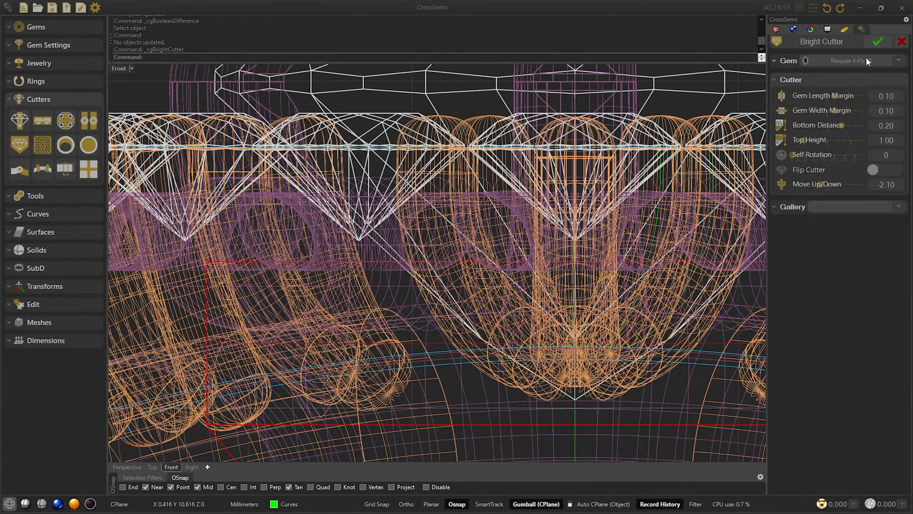
{"action": "left_click", "coordinate": [878, 42]}
Return to the shaded perspective view and subtract the Bright Cutter from the claw with a Boolean Difference
{"action": "left_click", "coordinate": [120, 467]}
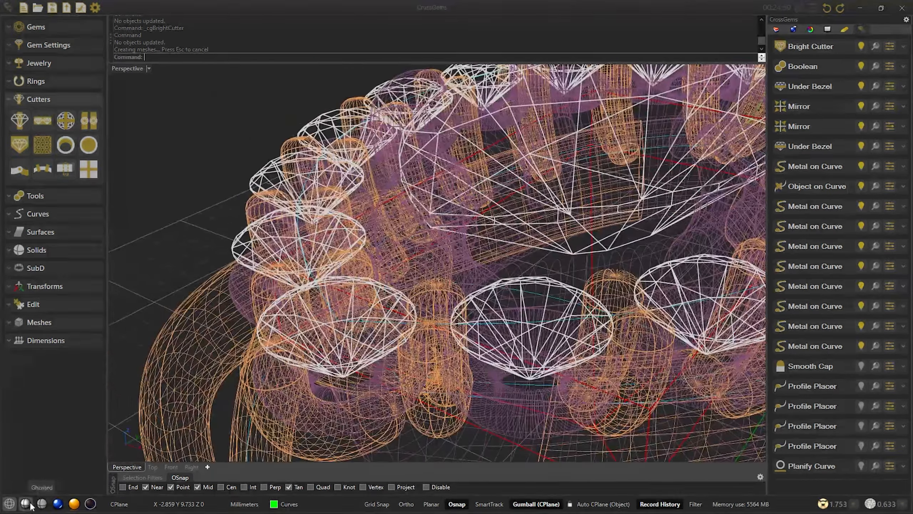
{"action": "left_click", "coordinate": [25, 504]}
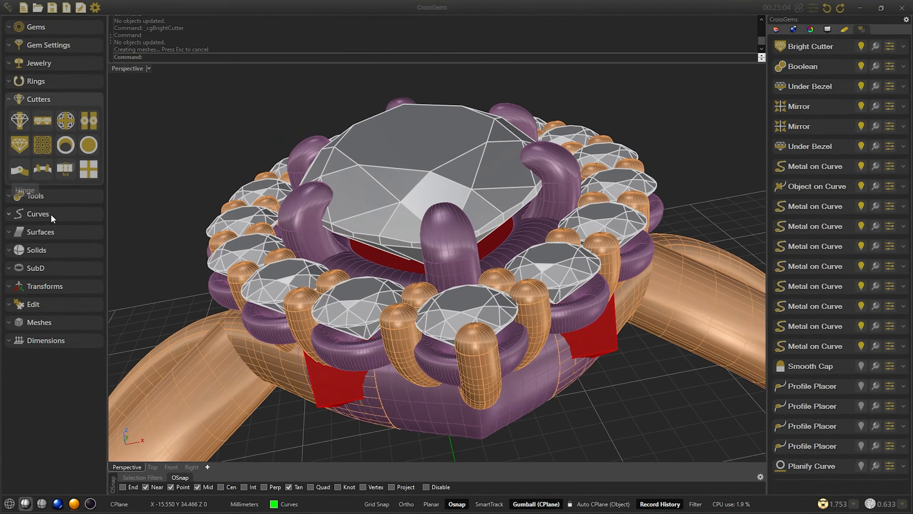
{"action": "left_click", "coordinate": [36, 195]}
{"action": "left_click", "coordinate": [89, 236]}
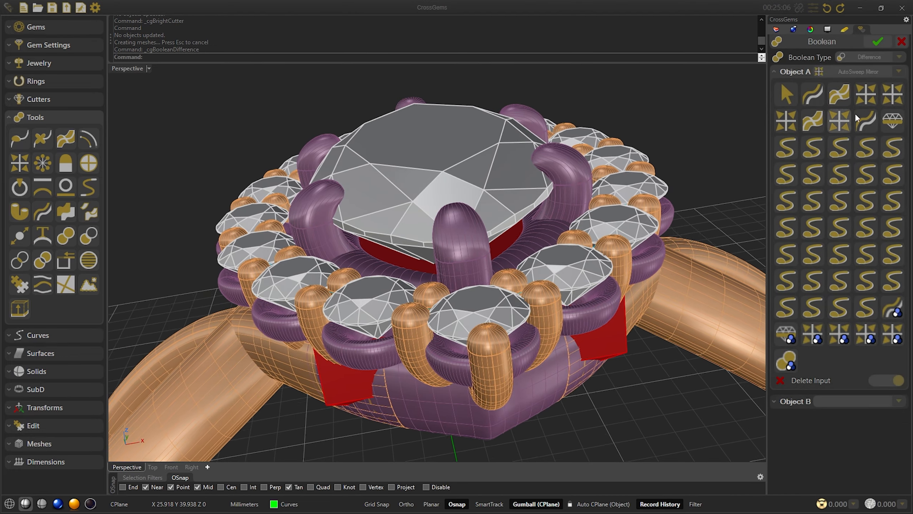
{"action": "left_click", "coordinate": [891, 123]}
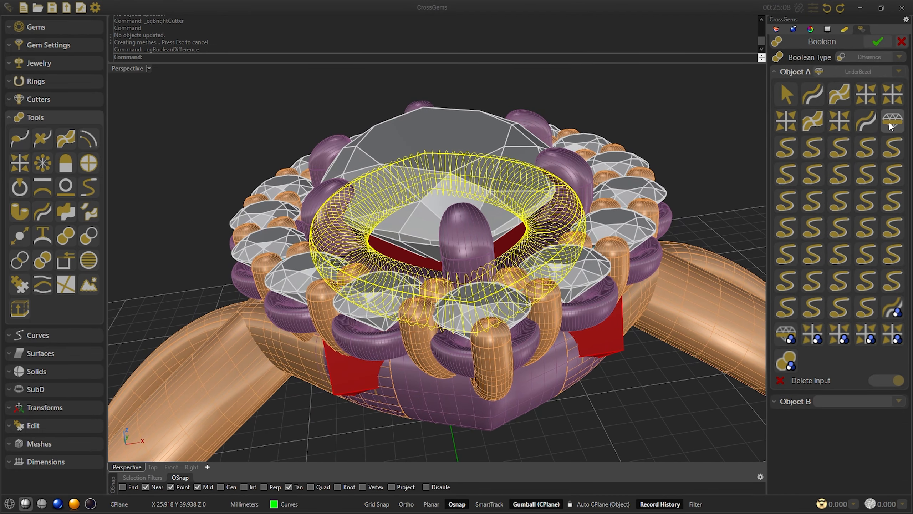
{"action": "left_click", "coordinate": [787, 361]}
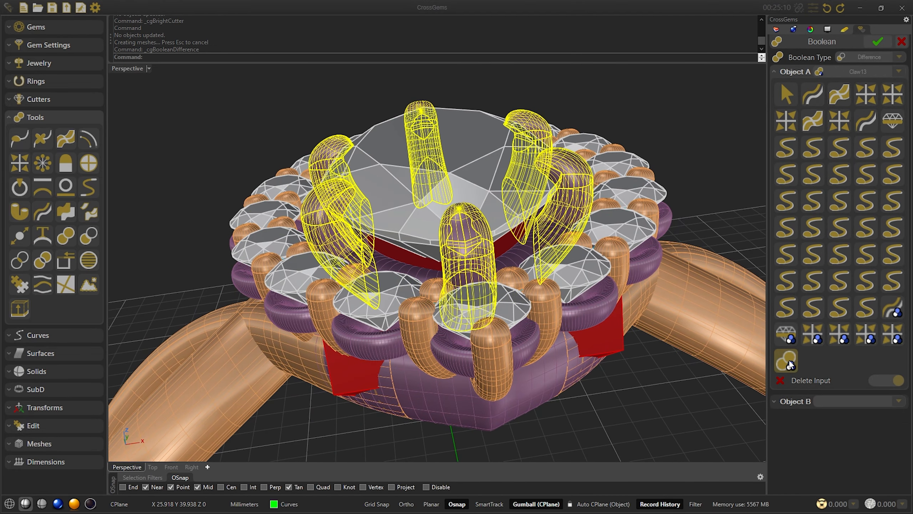
{"action": "left_click", "coordinate": [795, 401]}
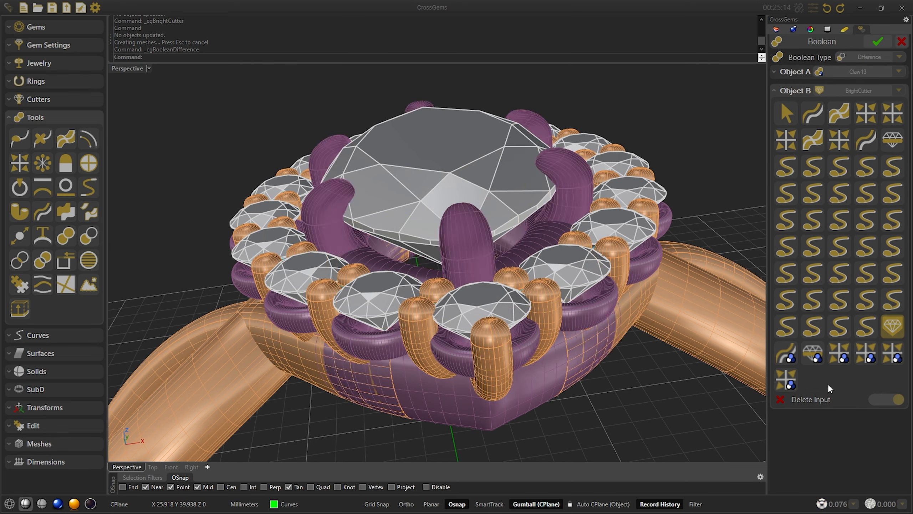
{"action": "left_click", "coordinate": [880, 43]}
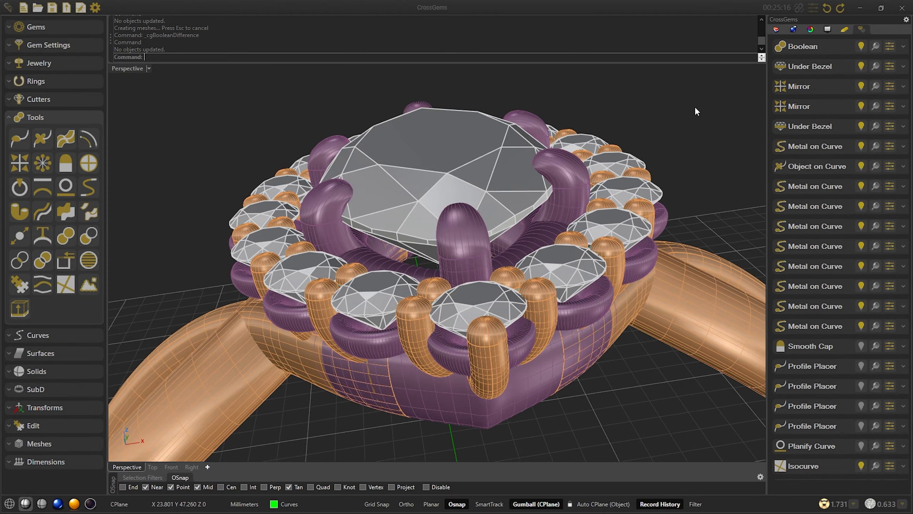
Display the ring with its rendered materials and assign White Gold 18K to all metal parts
{"action": "left_click", "coordinate": [90, 504]}
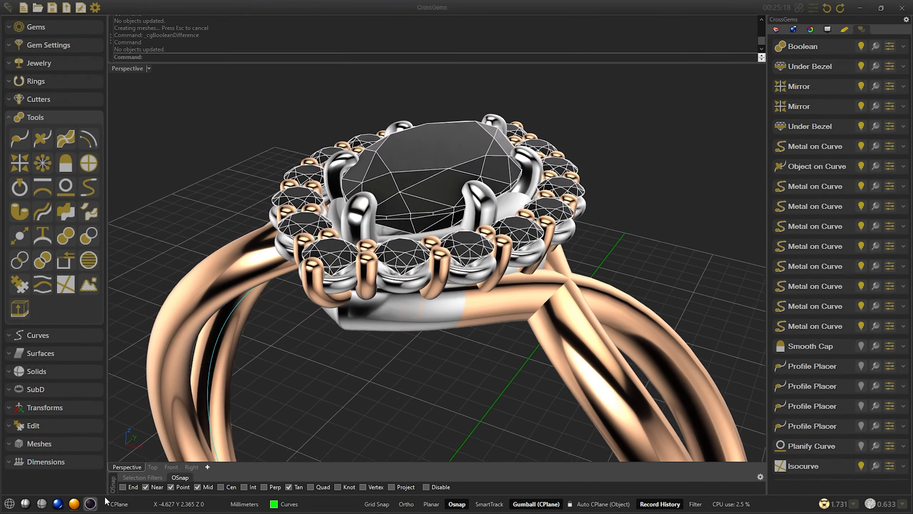
{"action": "right_click_drag", "start_coordinate": [449, 334], "coordinate": [500, 342]}
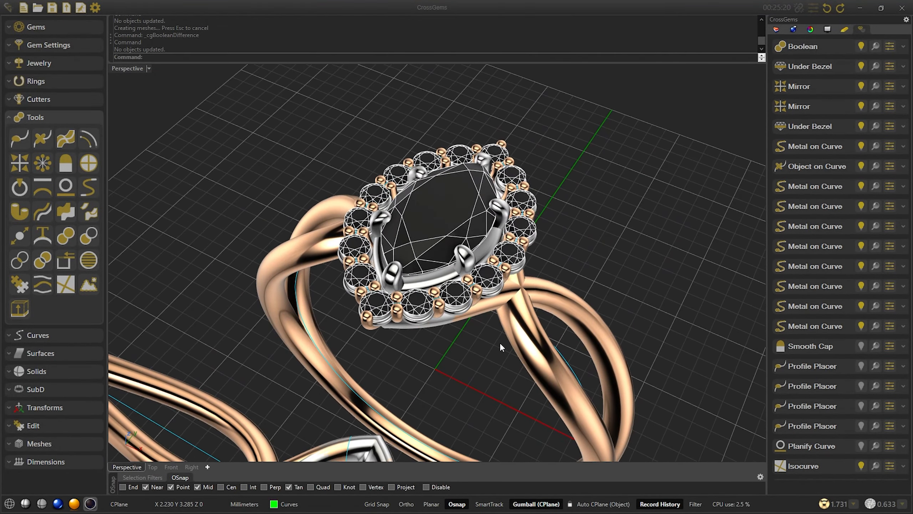
{"action": "left_click", "coordinate": [854, 504]}
{"action": "left_click", "coordinate": [737, 351]}
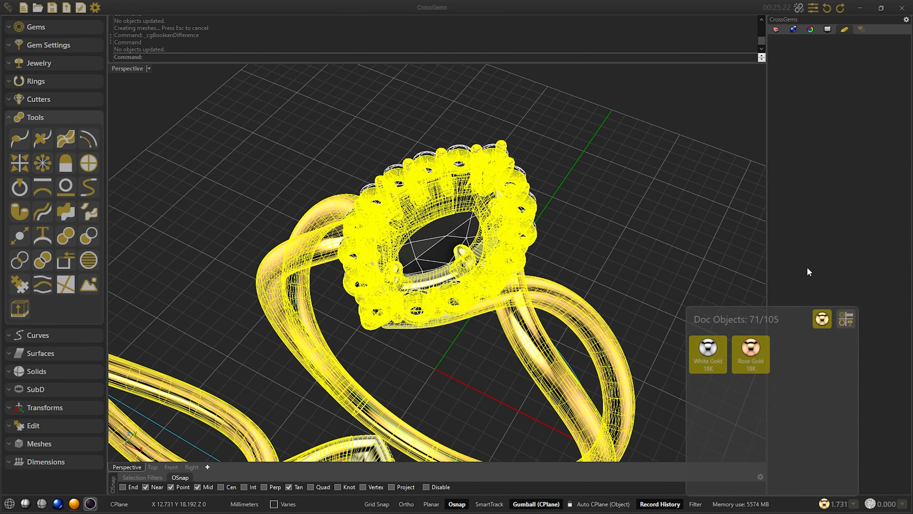
{"action": "left_click", "coordinate": [806, 273]}
{"action": "left_click", "coordinate": [606, 203]}
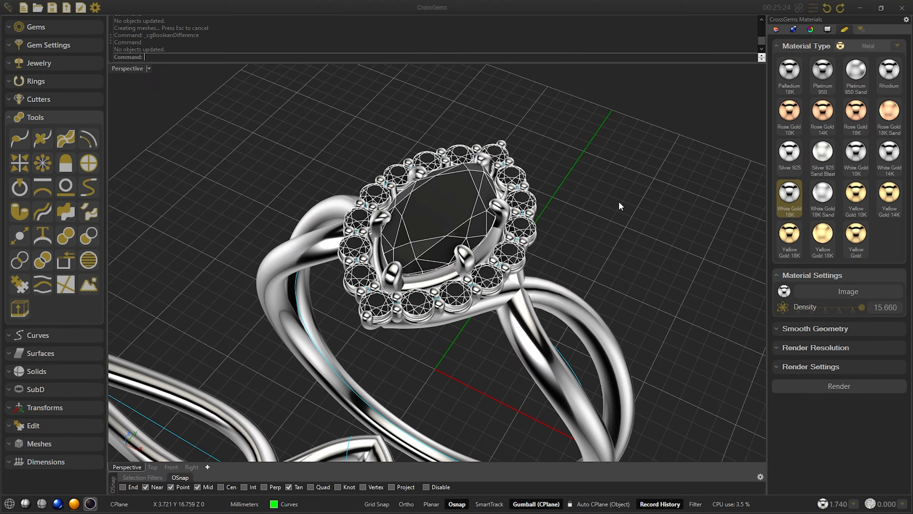
Edit the under-bezel isocurve beneath the halo, setting its X Coordinate to 0.9050, and accept
{"action": "right_click_drag", "start_coordinate": [634, 205], "coordinate": [491, 320]}
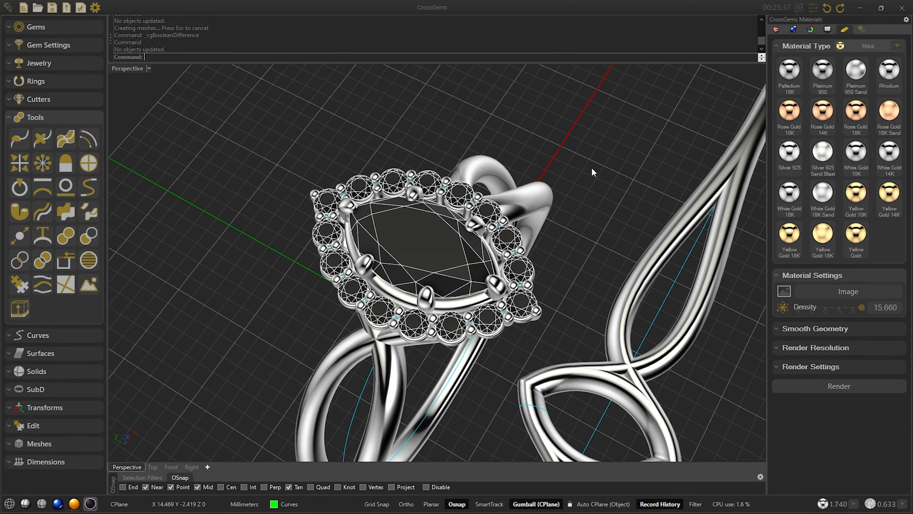
{"action": "right_click_drag", "start_coordinate": [591, 167], "coordinate": [723, 158]}
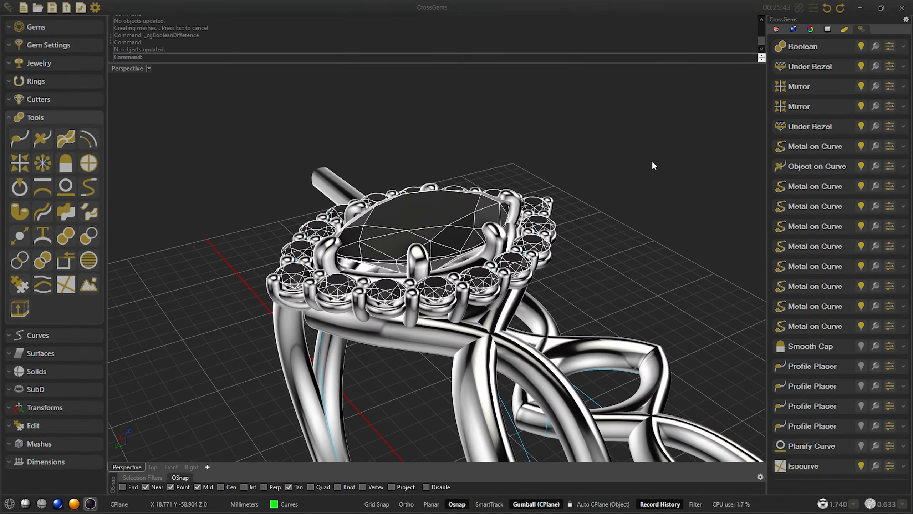
{"action": "scroll", "coordinate": [374, 302], "scroll_direction": "up", "scroll_amount": 5}
{"action": "right_click_drag", "start_coordinate": [374, 303], "coordinate": [498, 315]}
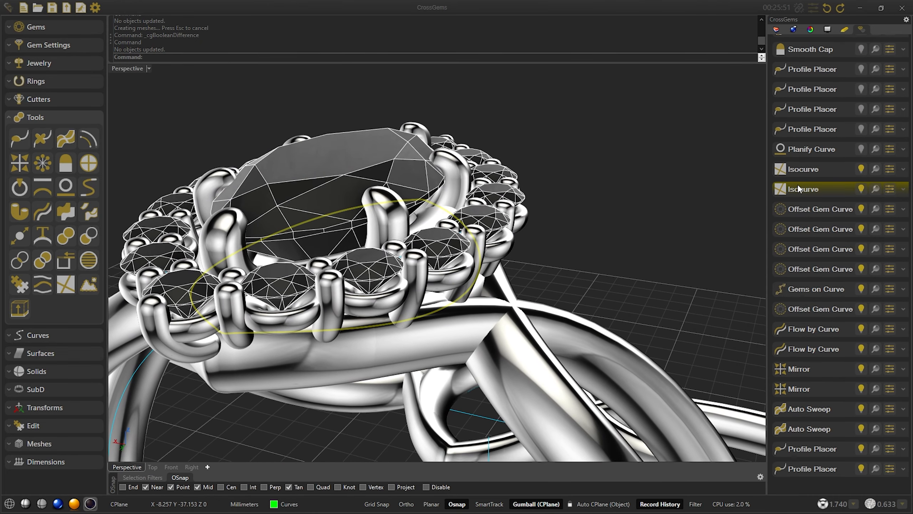
{"action": "left_click", "coordinate": [799, 188]}
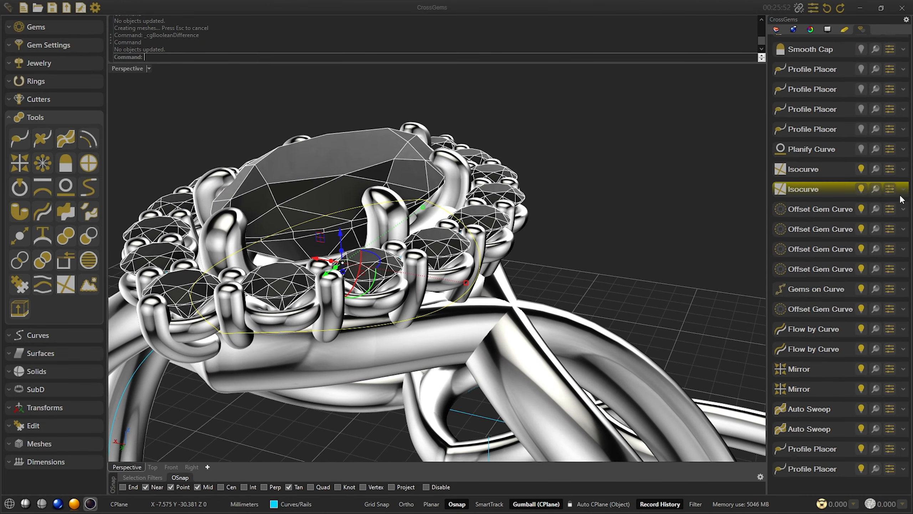
{"action": "left_click", "coordinate": [889, 189]}
{"action": "left_click", "coordinate": [828, 112]}
{"action": "left_click_drag", "start_coordinate": [860, 97], "coordinate": [856, 97]}
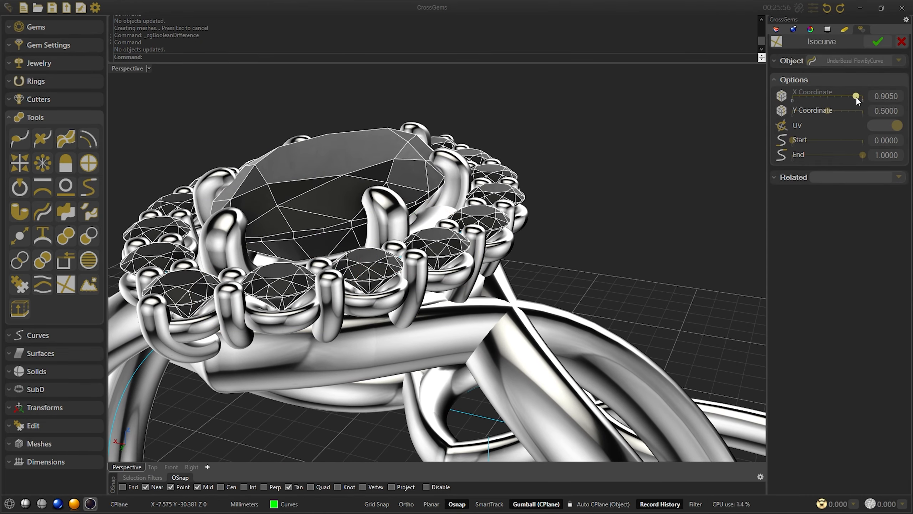
{"action": "left_click", "coordinate": [877, 42]}
Examine the spacing between the halo claws, the isocurve beneath them and the ring head from several angles
{"action": "right_click_drag", "start_coordinate": [678, 184], "coordinate": [683, 252]}
{"action": "left_click", "coordinate": [807, 188]}
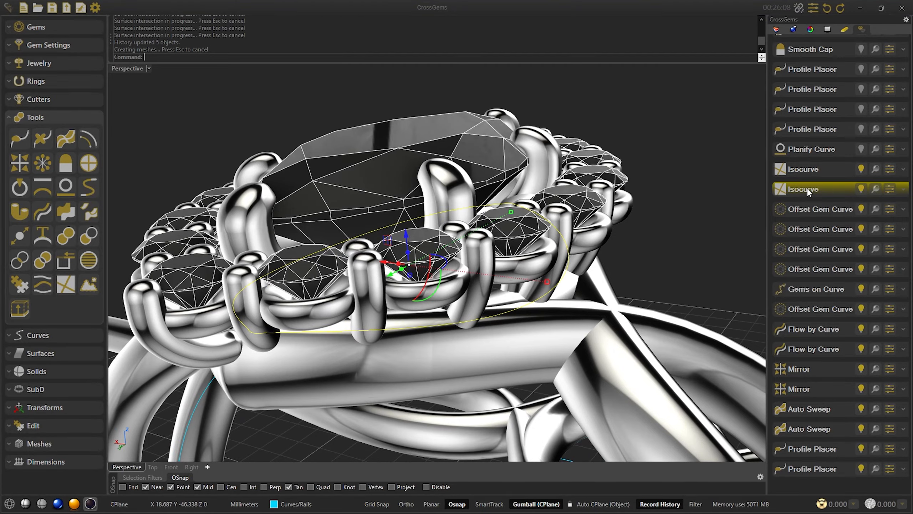
{"action": "left_click", "coordinate": [795, 171], "text": "shift"}
{"action": "left_click", "coordinate": [784, 181]}
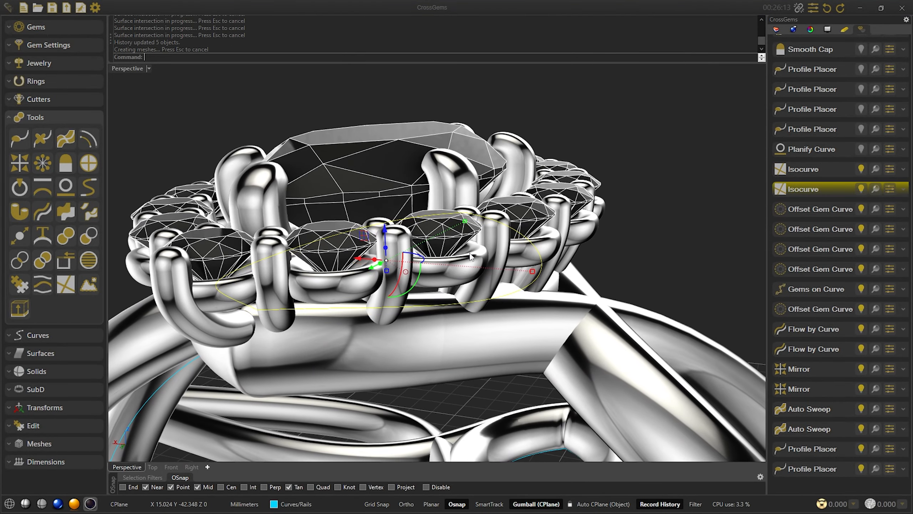
{"action": "right_click_drag", "start_coordinate": [471, 257], "coordinate": [732, 271]}
{"action": "left_click", "coordinate": [678, 152]}
Edit the shank's Auto Blend Curves, set Continuity End to Tangent, and check the split shank in the shaded view
{"action": "scroll", "coordinate": [800, 360], "scroll_direction": "down", "scroll_amount": 3}
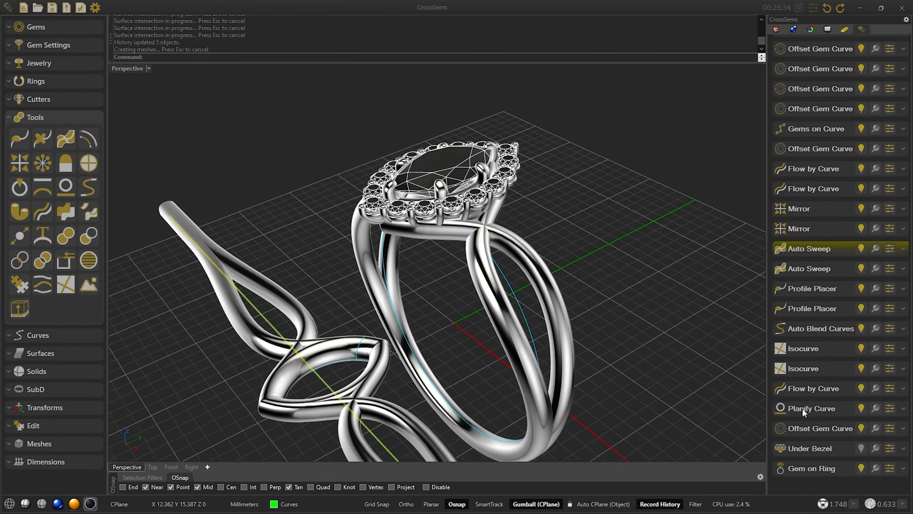
{"action": "left_click", "coordinate": [805, 325]}
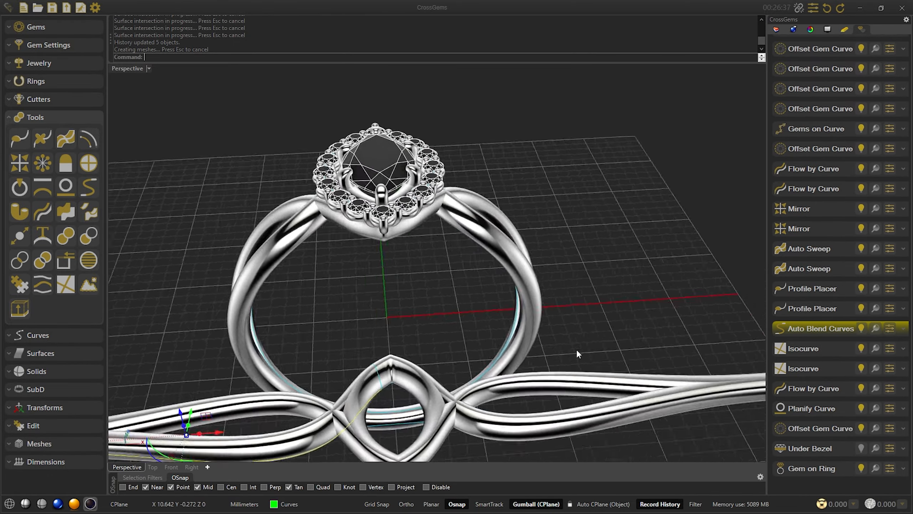
{"action": "left_click", "coordinate": [889, 329]}
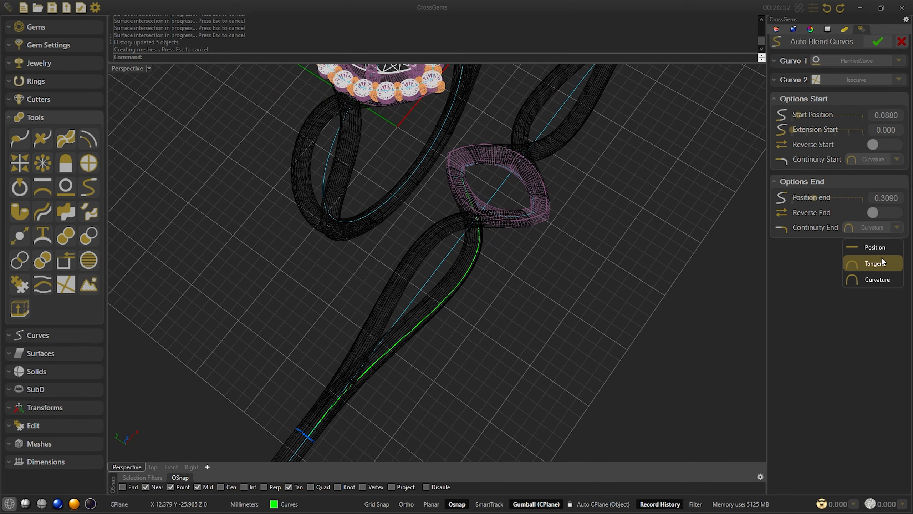
{"action": "left_click", "coordinate": [880, 263]}
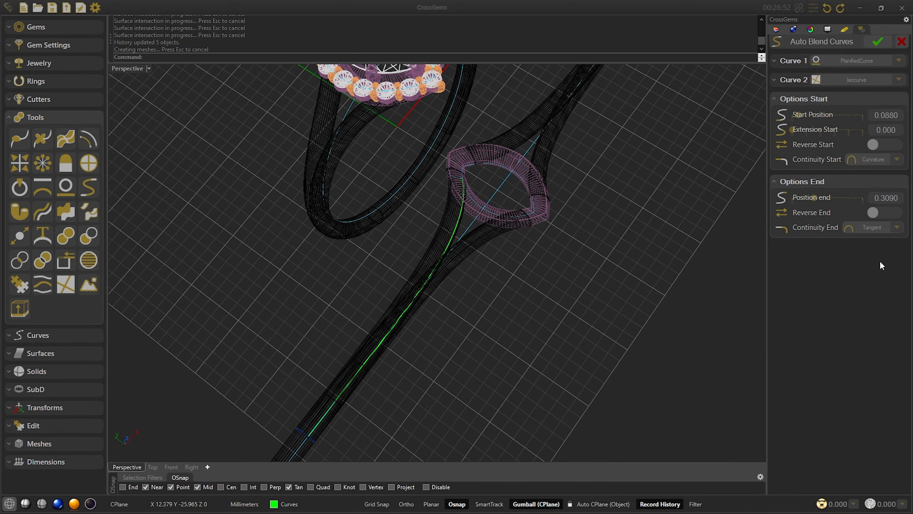
{"action": "left_click", "coordinate": [25, 502]}
{"action": "left_click", "coordinate": [89, 503]}
{"action": "mouse_move", "coordinate": [461, 317]}
{"action": "right_mouse_down"}
{"action": "mouse_move", "coordinate": [485, 298]}
{"action": "mouse_move", "coordinate": [474, 306]}
{"action": "right_mouse_up"}
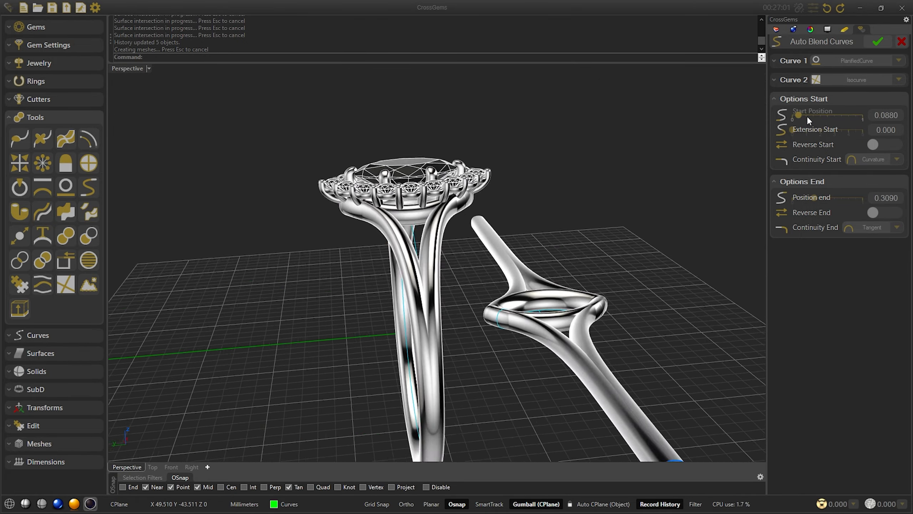
Set the shank blend's Start Position to 0.3450 and Position End to 0.2870, and accept
{"action": "left_click_drag", "start_coordinate": [798, 116], "coordinate": [817, 117]}
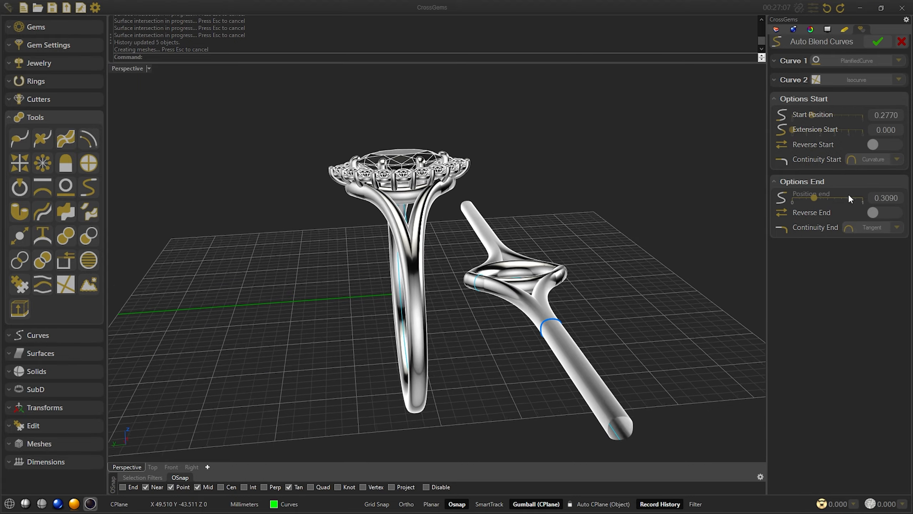
{"action": "left_click_drag", "start_coordinate": [815, 198], "coordinate": [814, 200]}
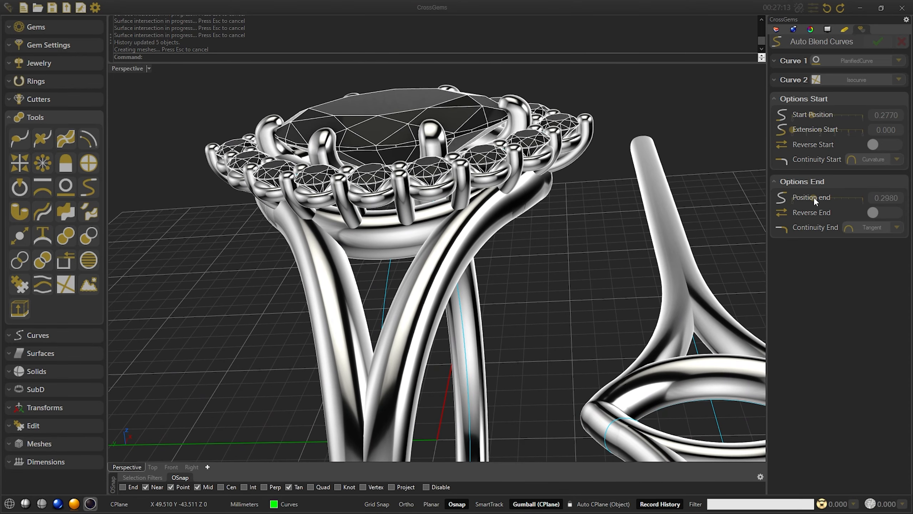
{"action": "scroll", "coordinate": [813, 200], "scroll_direction": "down", "scroll_amount": 8}
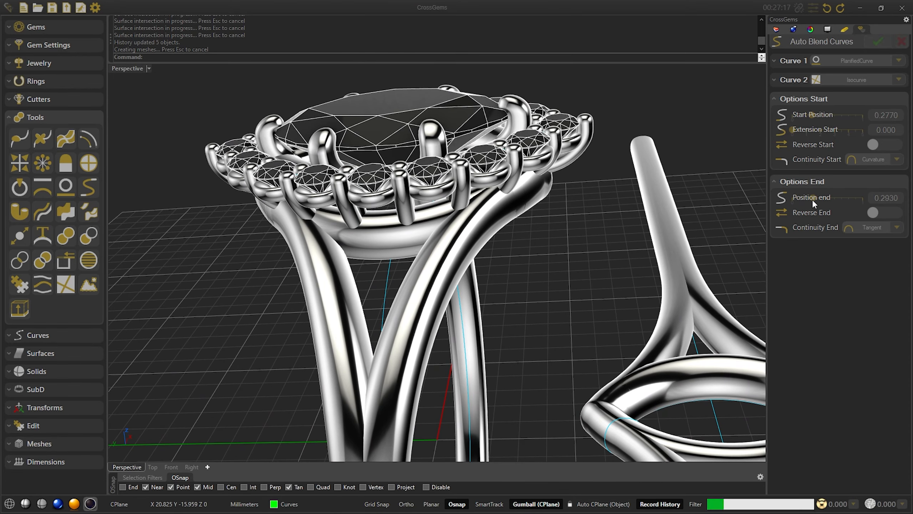
{"action": "scroll", "coordinate": [812, 199], "scroll_direction": "down", "scroll_amount": 3}
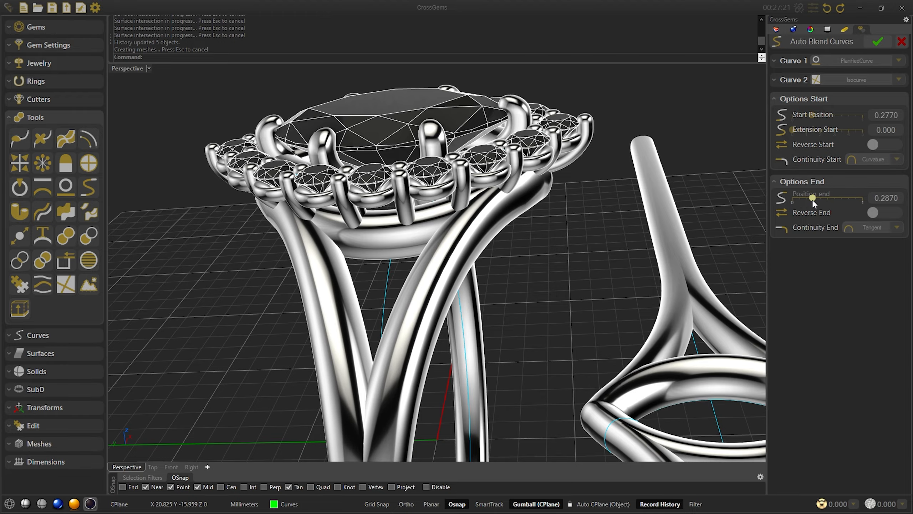
{"action": "left_click_drag", "start_coordinate": [814, 117], "coordinate": [817, 116]}
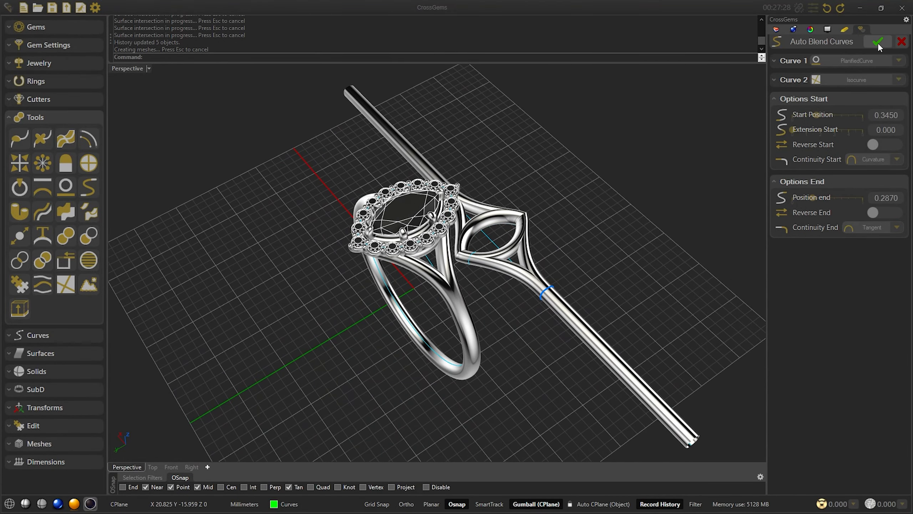
{"action": "left_click", "coordinate": [878, 42]}
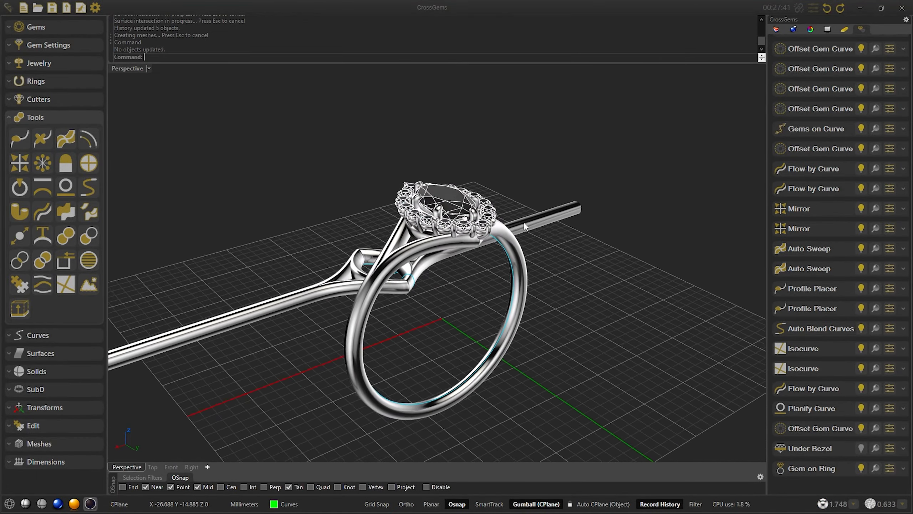
Edit Gem on Ring and try US ring size 13 ¾ on the whole model
{"action": "left_click", "coordinate": [889, 469]}
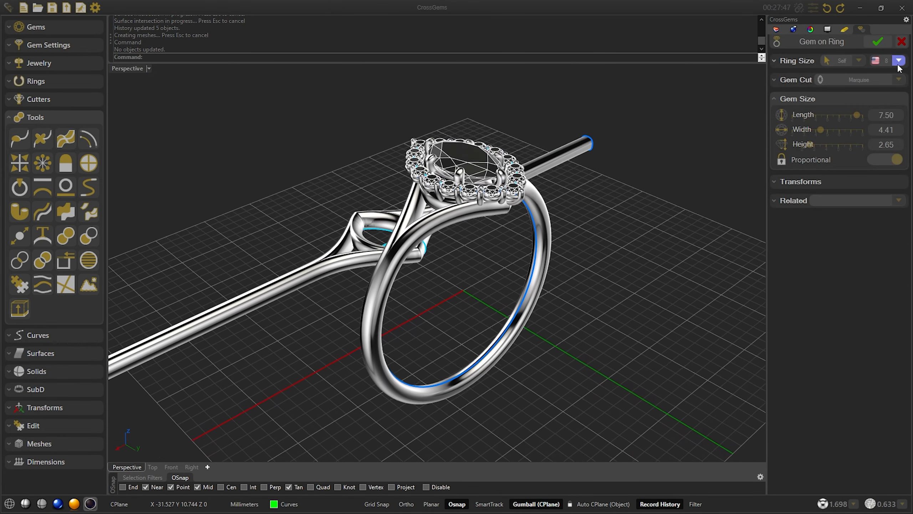
{"action": "left_click", "coordinate": [898, 62]}
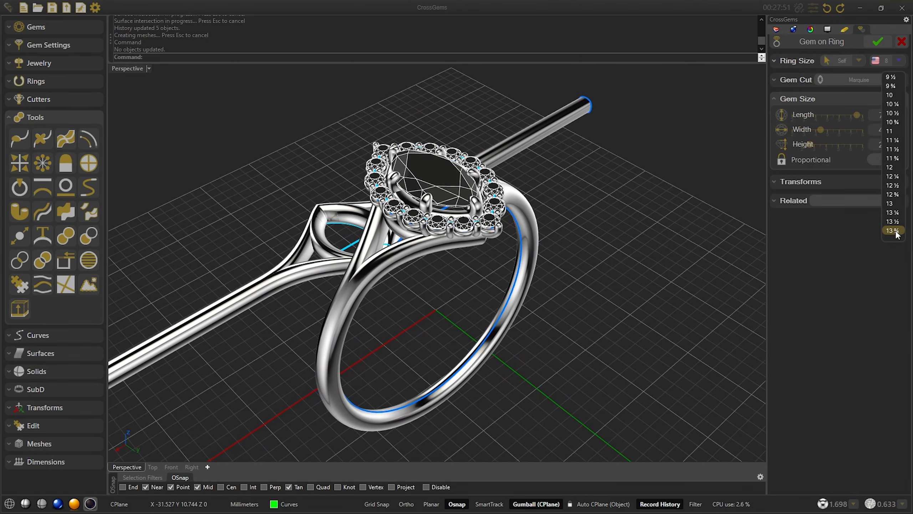
{"action": "left_click", "coordinate": [896, 233]}
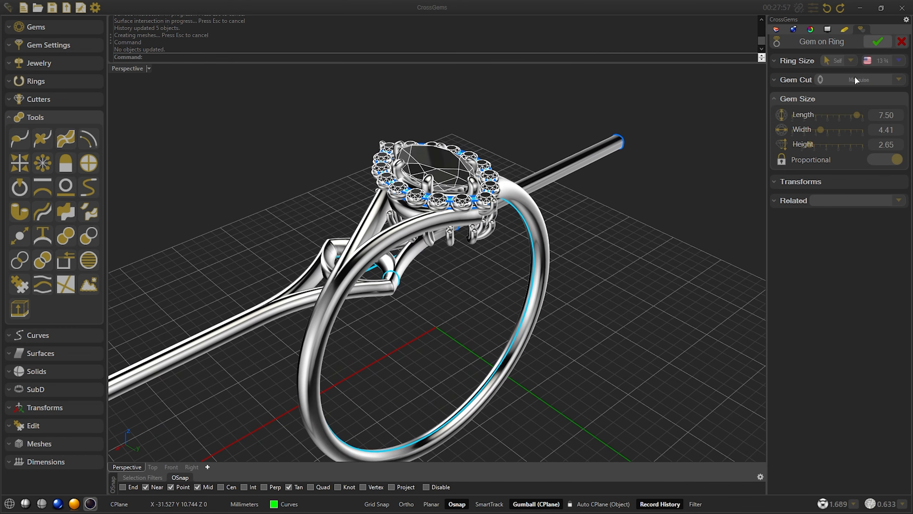
Show the Profiles layer, set the Gem on Ring's US ring size to 7, and accept
{"action": "left_click", "coordinate": [325, 503]}
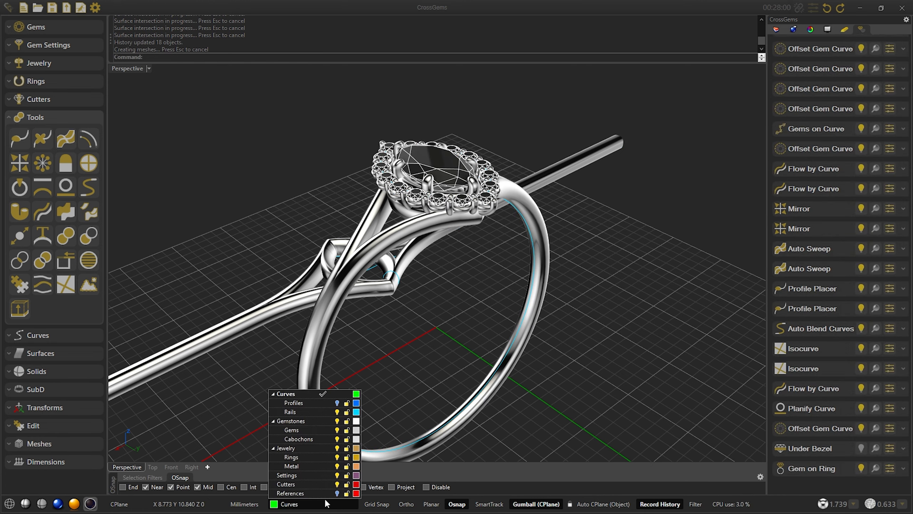
{"action": "left_click", "coordinate": [337, 403]}
{"action": "left_click", "coordinate": [891, 467]}
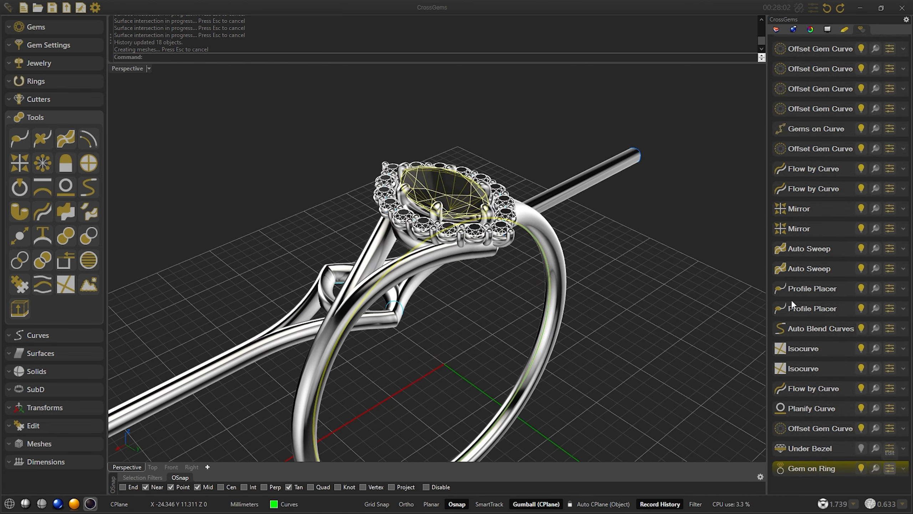
{"action": "left_click", "coordinate": [882, 61]}
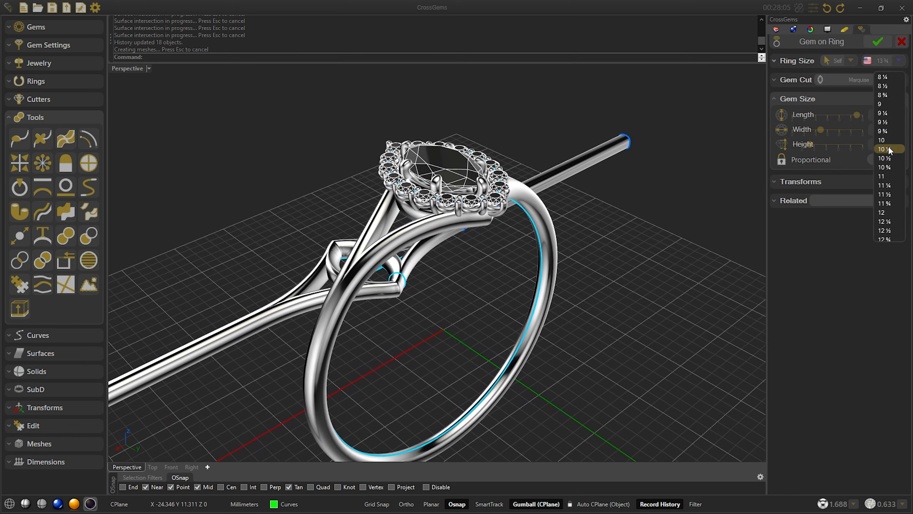
{"action": "scroll", "coordinate": [888, 149], "scroll_direction": "up", "scroll_amount": 2}
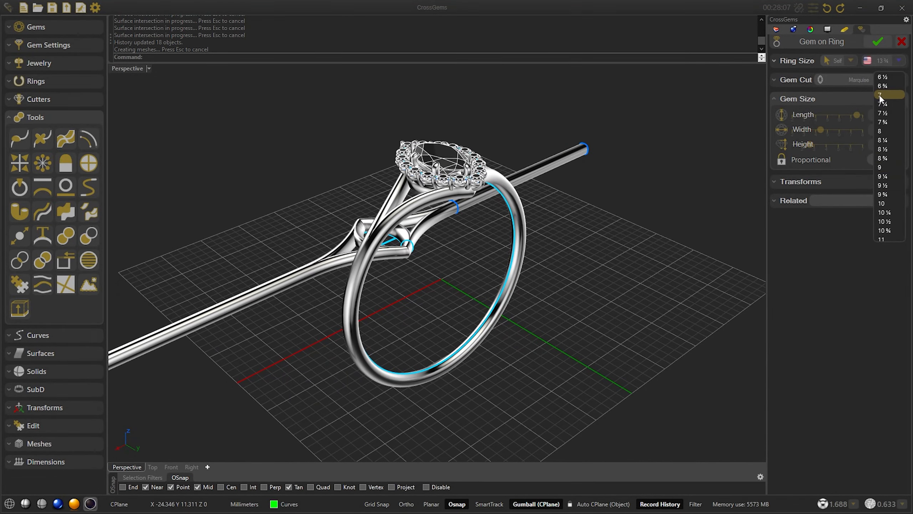
{"action": "left_click", "coordinate": [882, 96]}
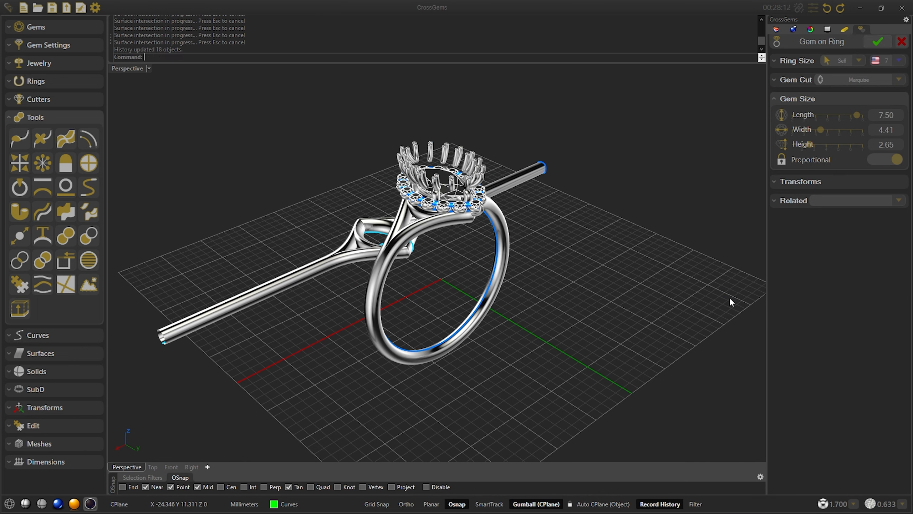
{"action": "key", "text": "Return"}
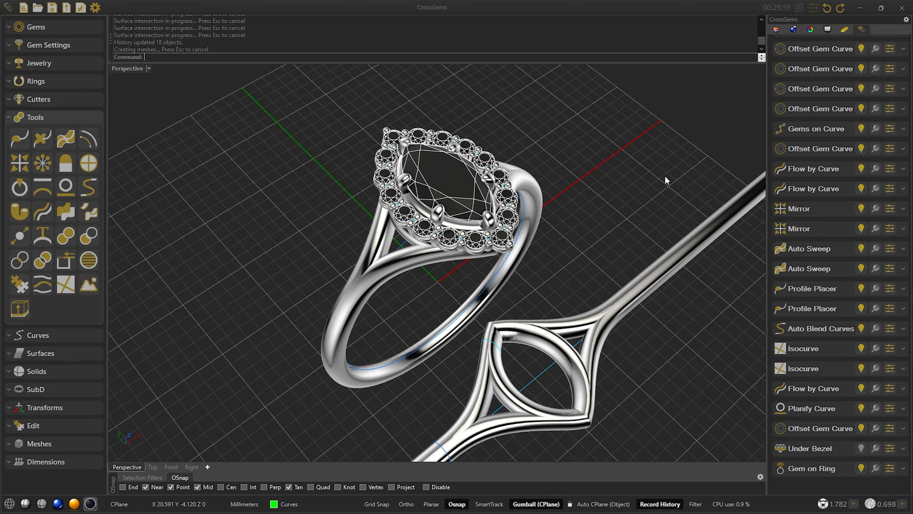
{"action": "left_click", "coordinate": [417, 376]}
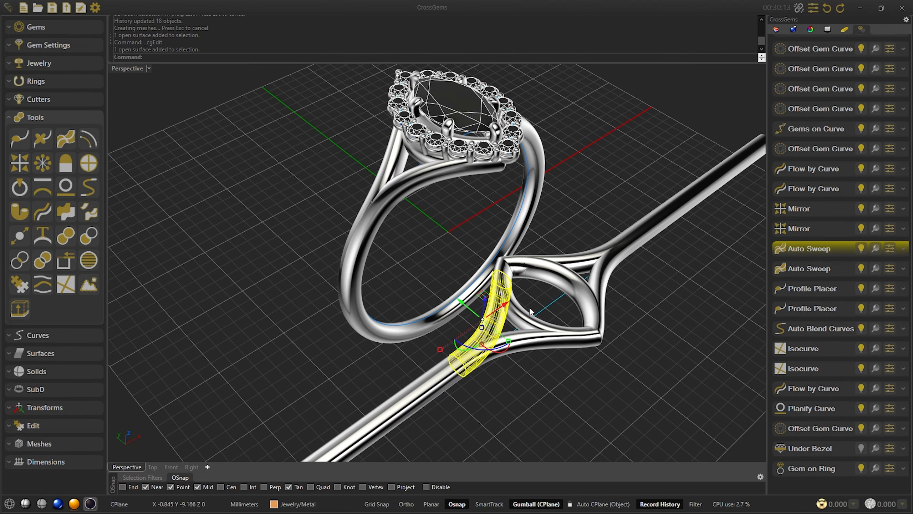
{"action": "left_click", "coordinate": [530, 307]}
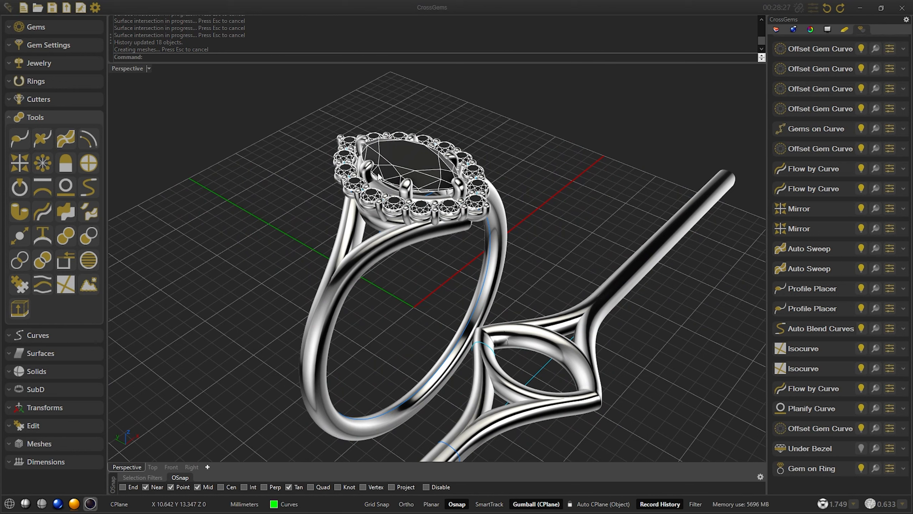
Display the ring with rendered materials and add a Black - Reflective ground beneath it
{"action": "left_click", "coordinate": [74, 502]}
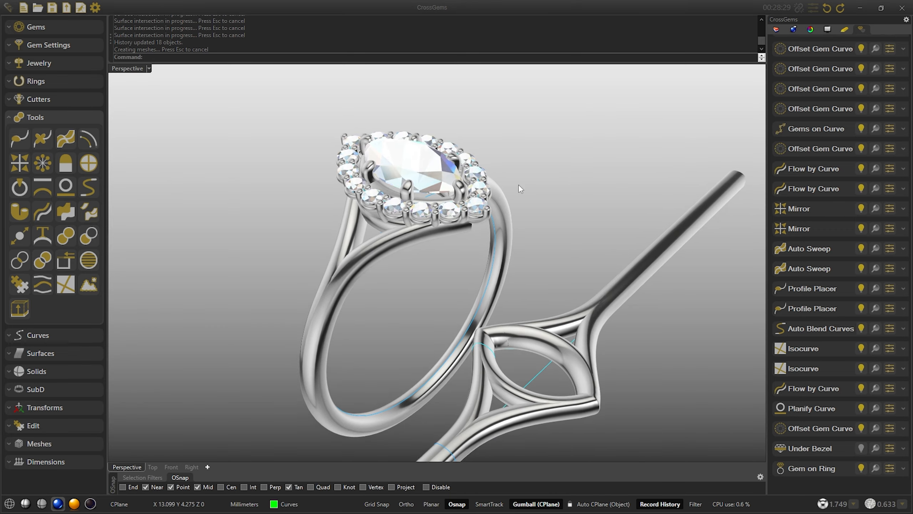
{"action": "left_click", "coordinate": [859, 50]}
{"action": "left_click", "coordinate": [824, 89]}
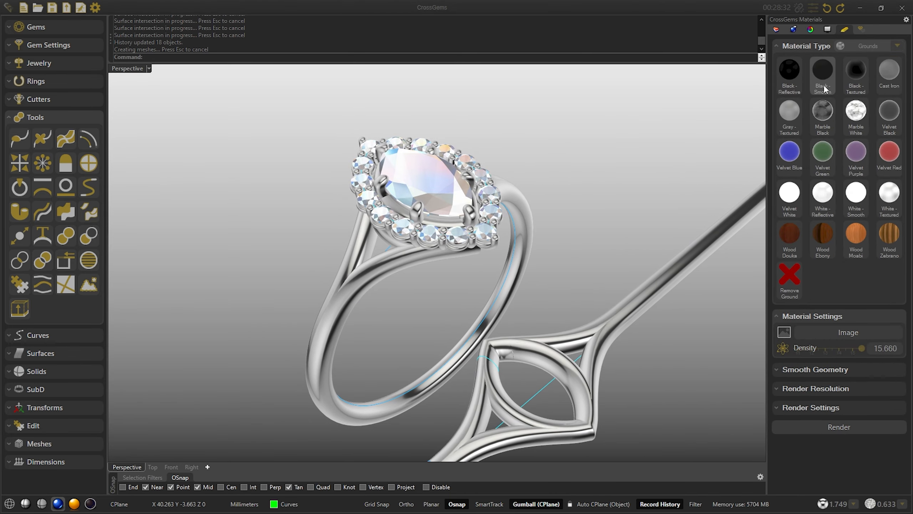
{"action": "left_click", "coordinate": [793, 80]}
Assign the Ruby gem material to the marquise center stone and display the ring in Raytraced mode
{"action": "left_click", "coordinate": [865, 46]}
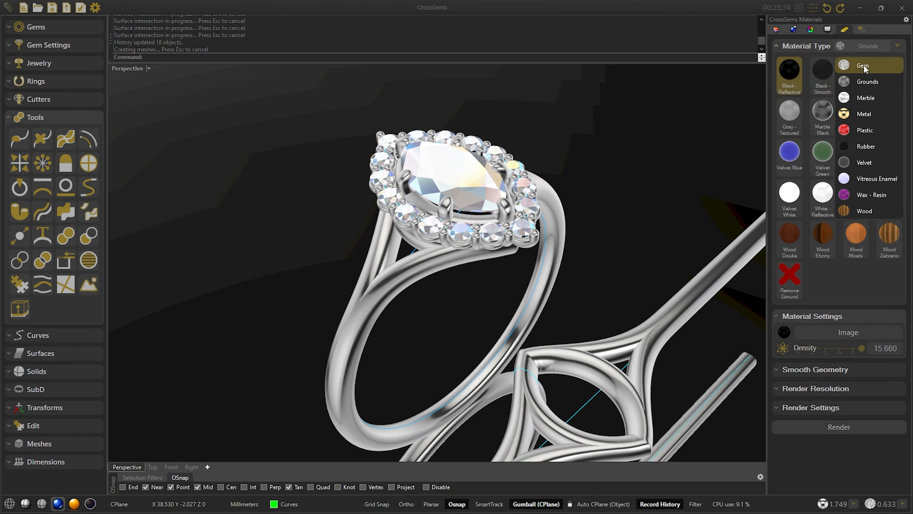
{"action": "left_click", "coordinate": [863, 65]}
{"action": "left_click", "coordinate": [471, 190]}
{"action": "left_click", "coordinate": [778, 396]}
{"action": "left_click", "coordinate": [601, 205]}
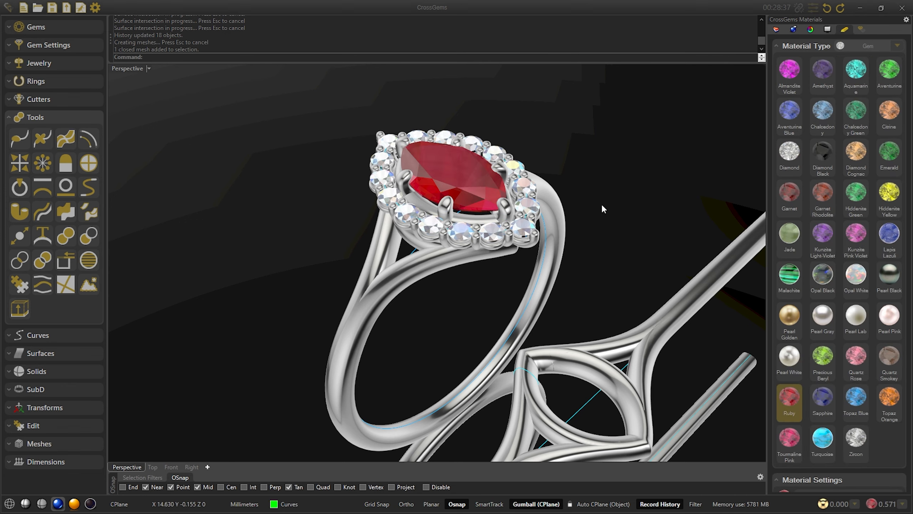
{"action": "left_click", "coordinate": [75, 504]}
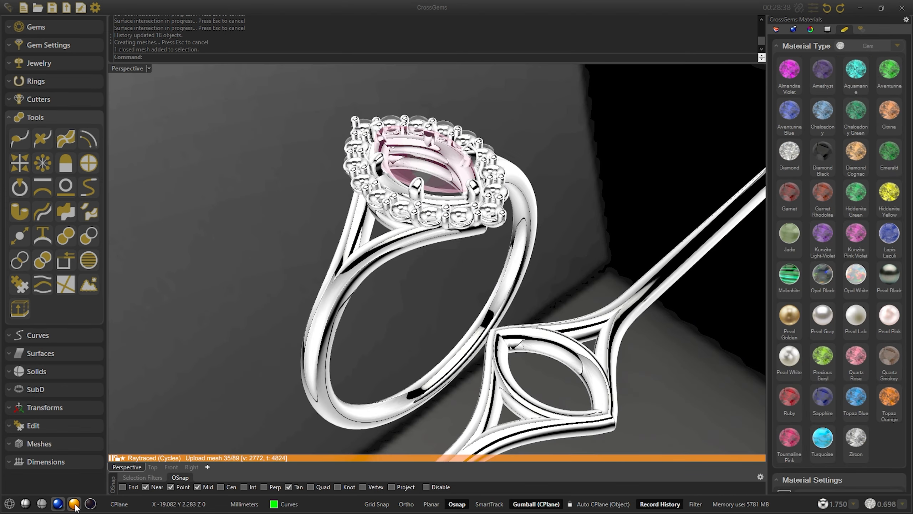